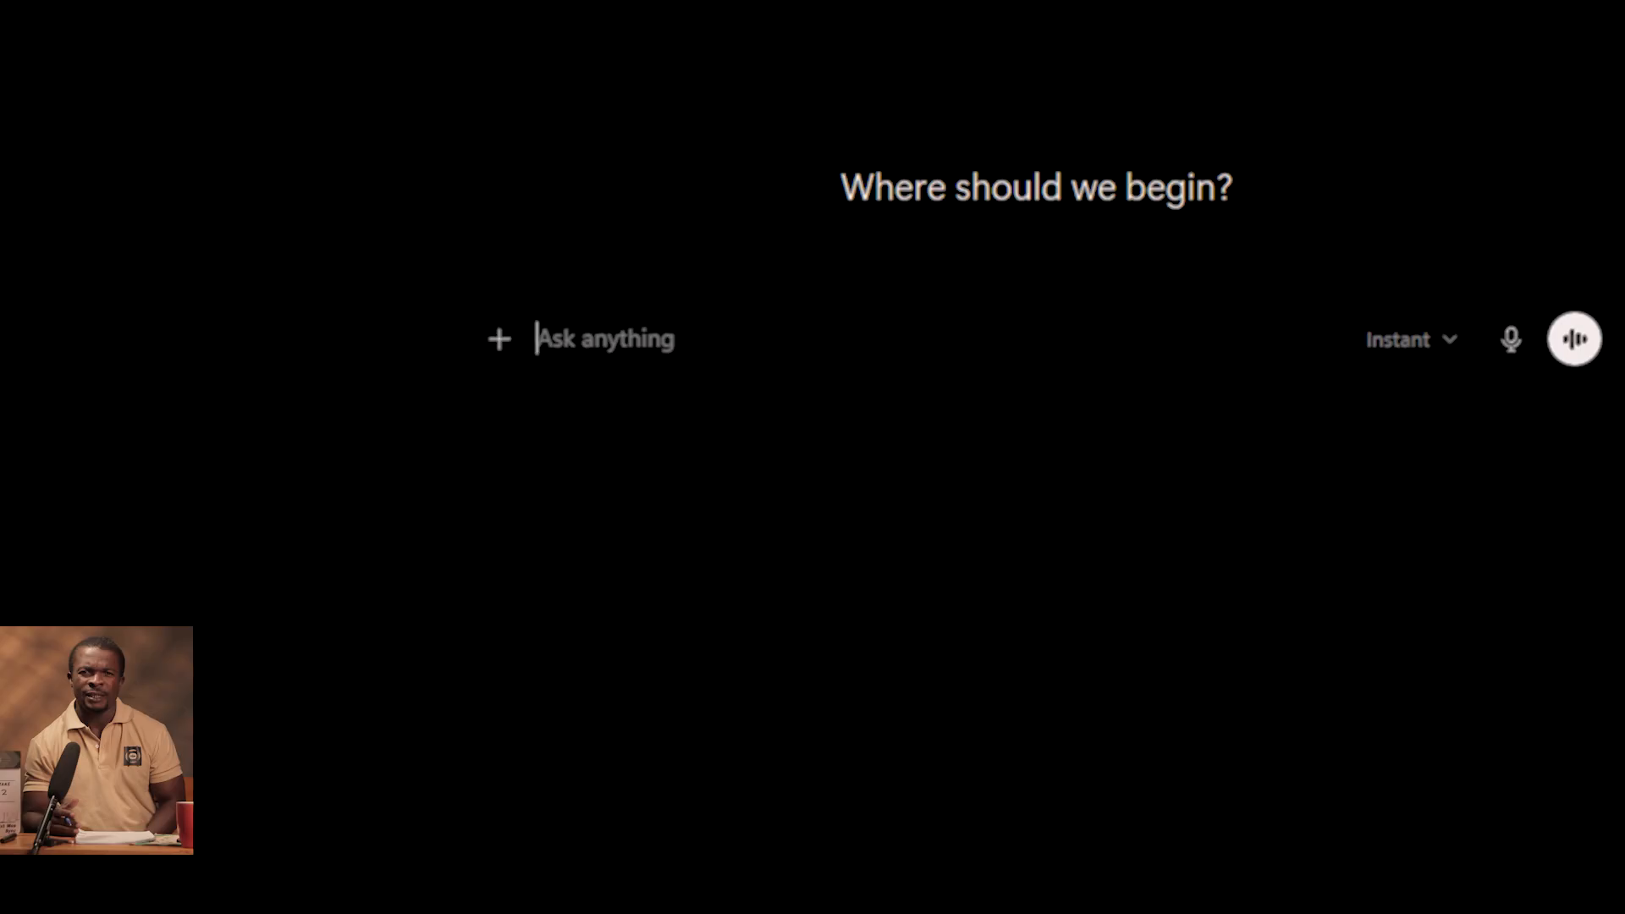
- Ask ChatGPT "scene ni nini, kwamtu aneisikia kwala ya kwanza" in a new chat
{"action": "type", "text": "scene "}
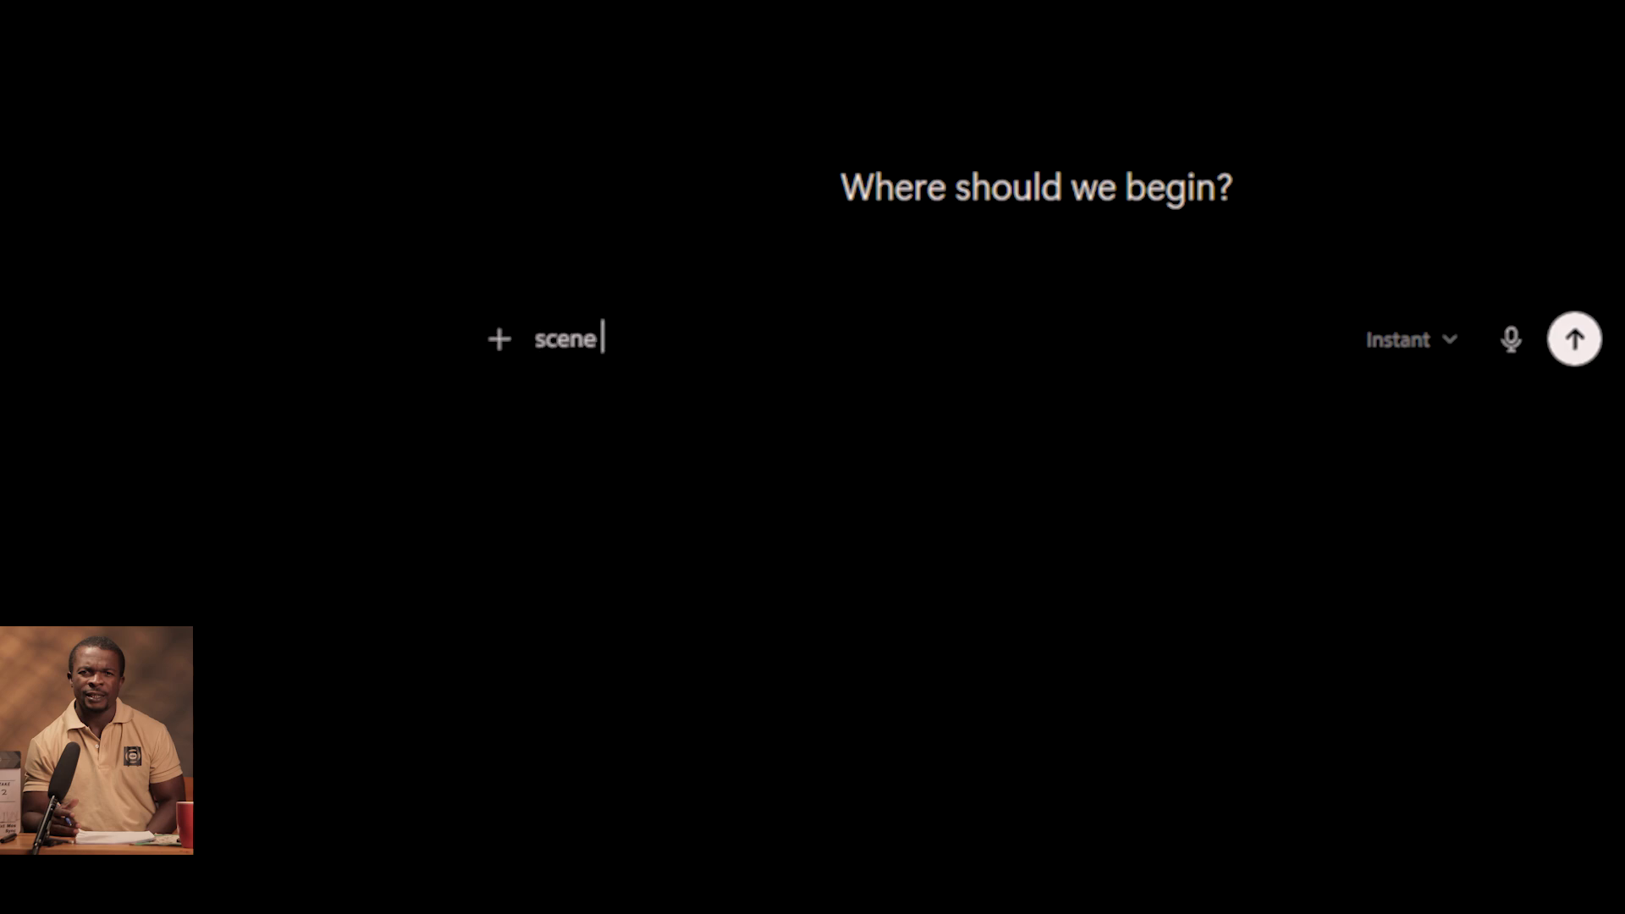
{"action": "type", "text": "ni nini"}
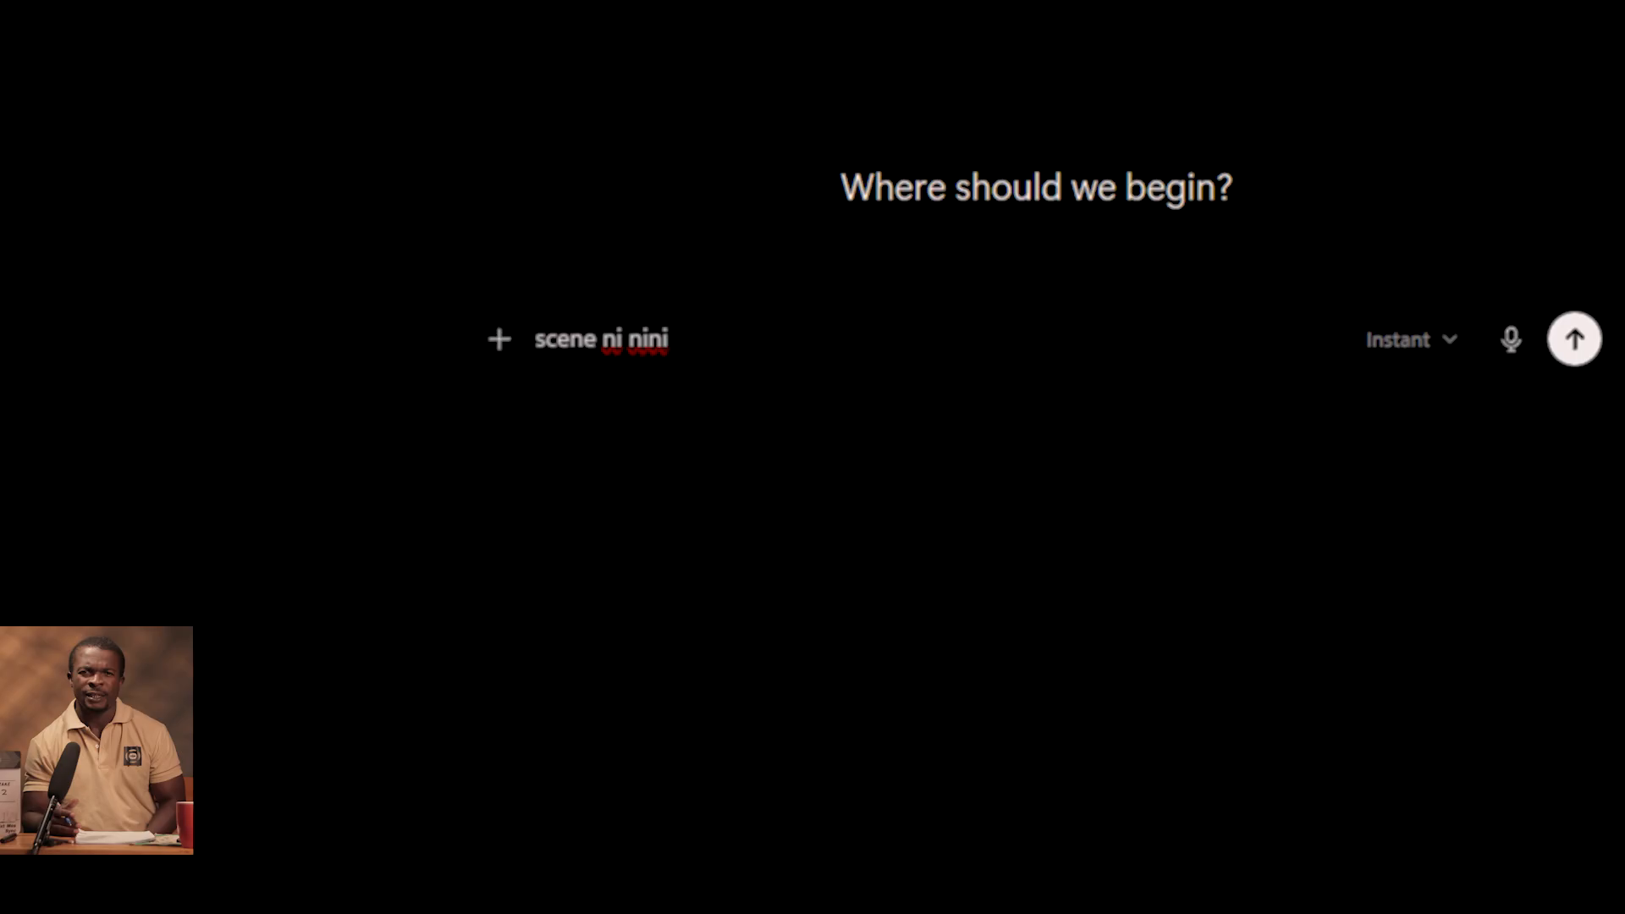
{"action": "type", "text": ", kwamtu an"}
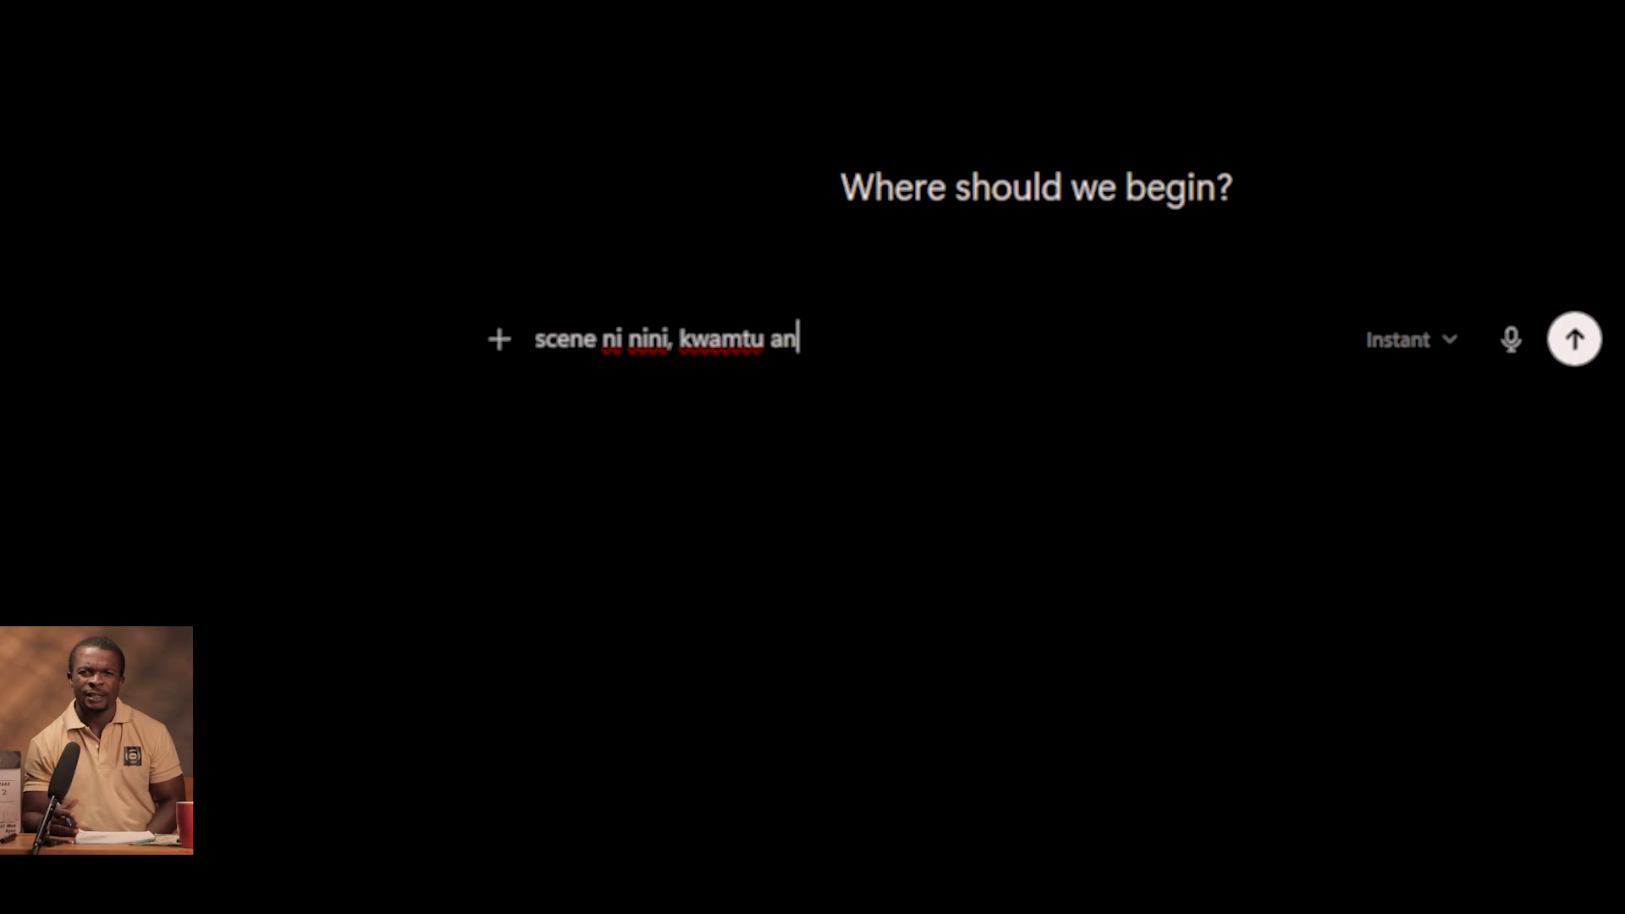
{"action": "type", "text": "eisikia kwala ya "}
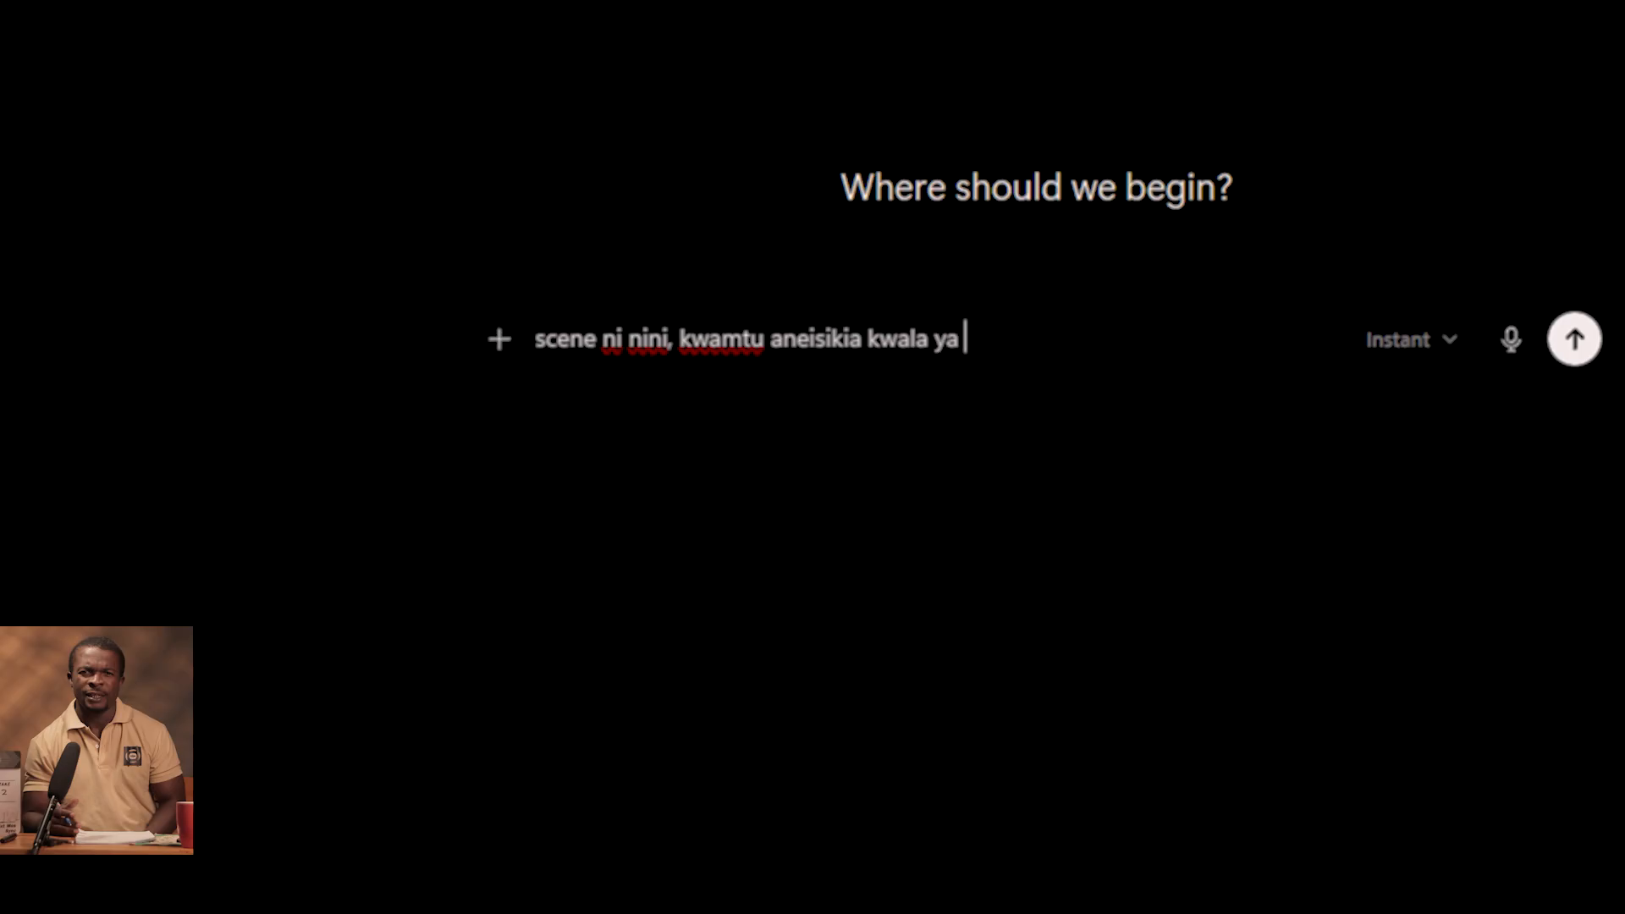
{"action": "type", "text": "kwanza"}
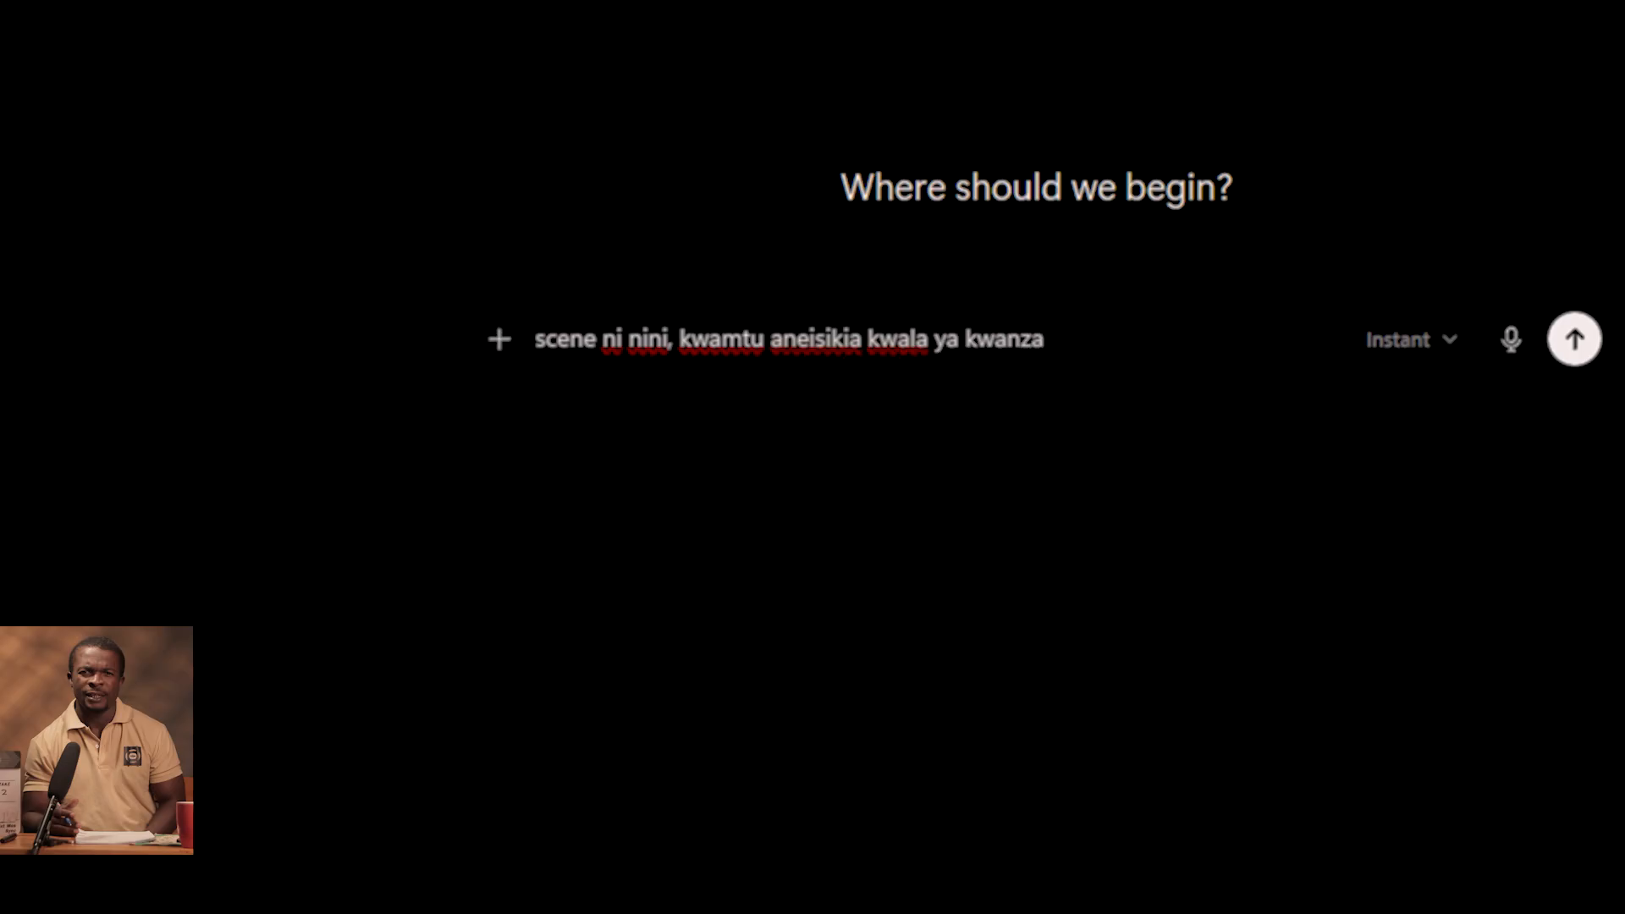
{"action": "key", "text": "Return"}
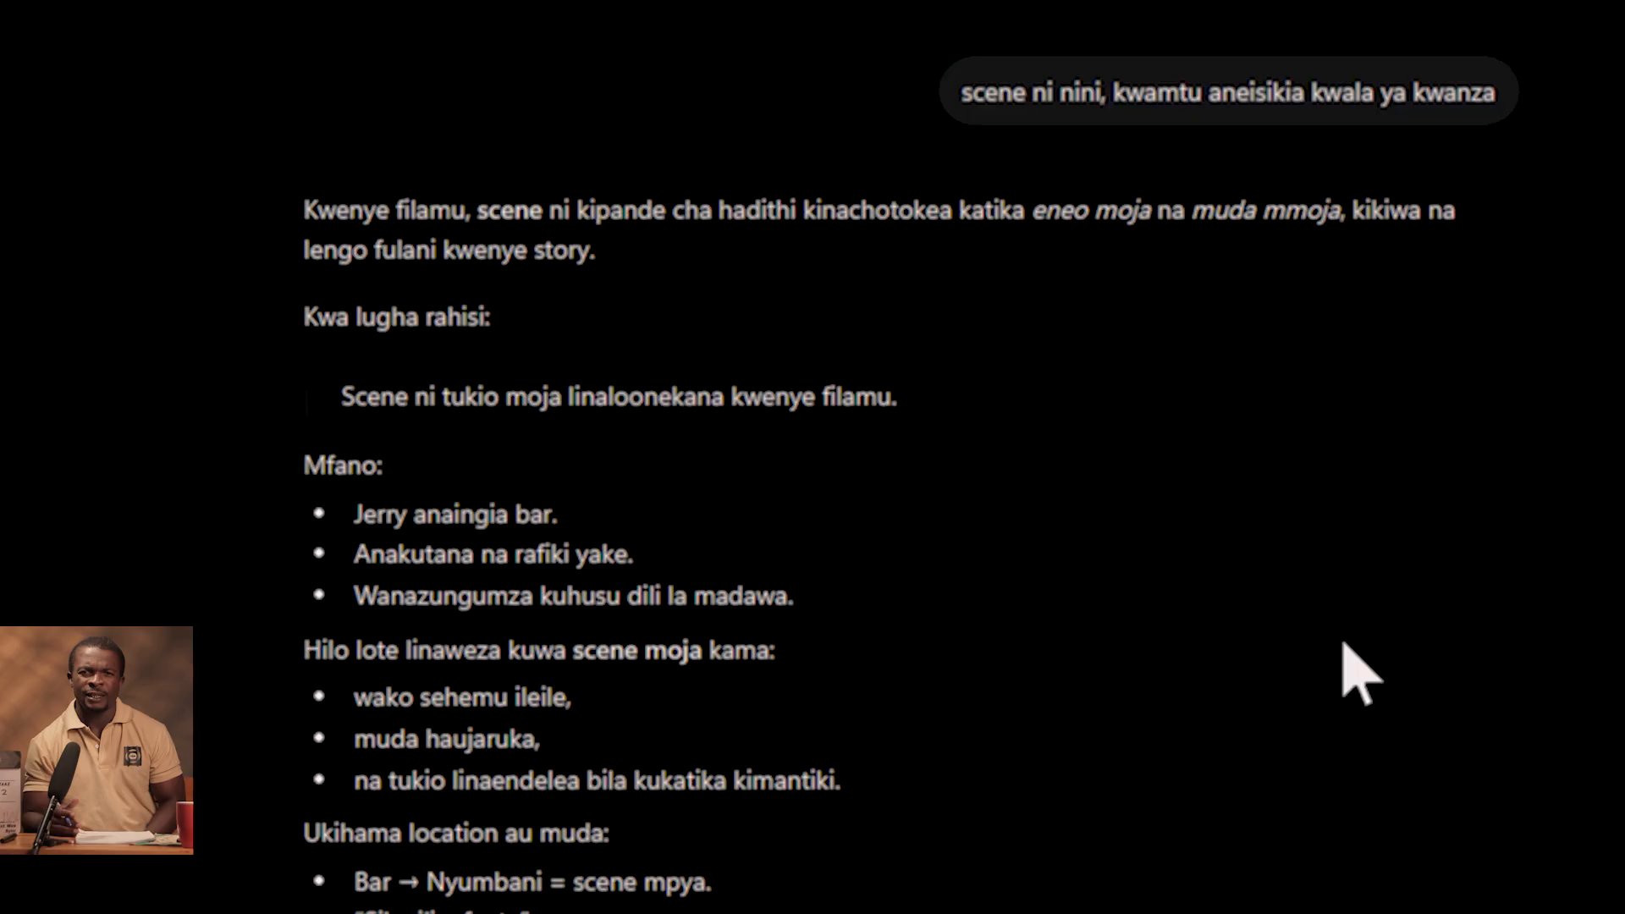
- Read the answer on what a scene is, highlighting the key phrases on story piece, single place, single time and purpose
{"action": "left_click_drag", "start_coordinate": [577, 210], "coordinate": [797, 210]}
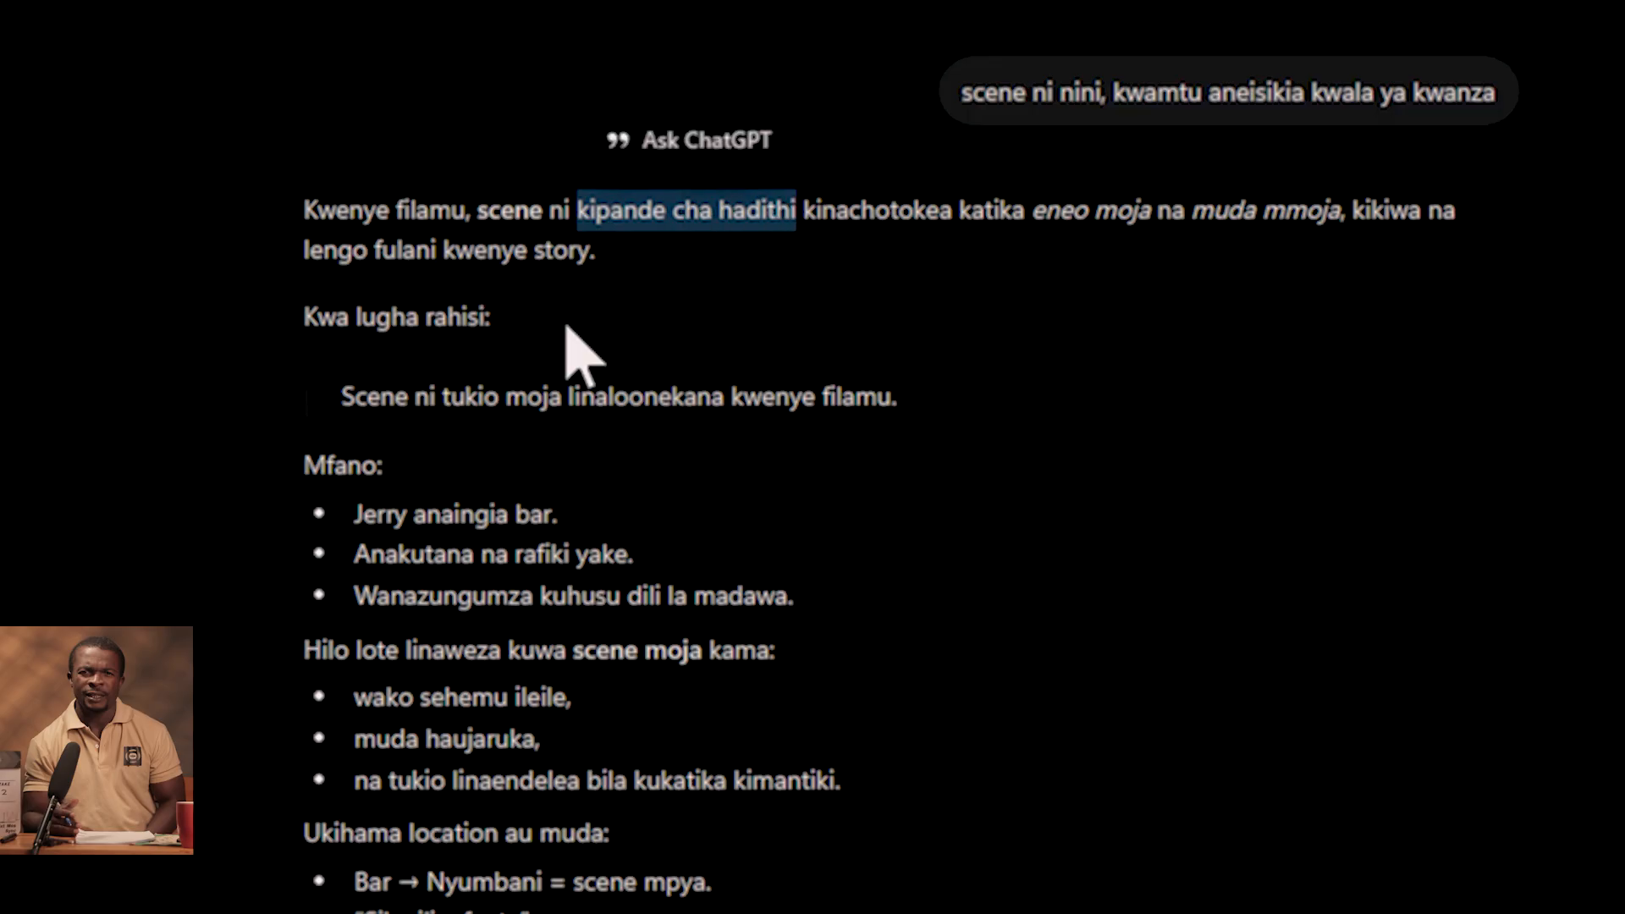
{"action": "left_click_drag", "start_coordinate": [1033, 210], "coordinate": [1341, 210]}
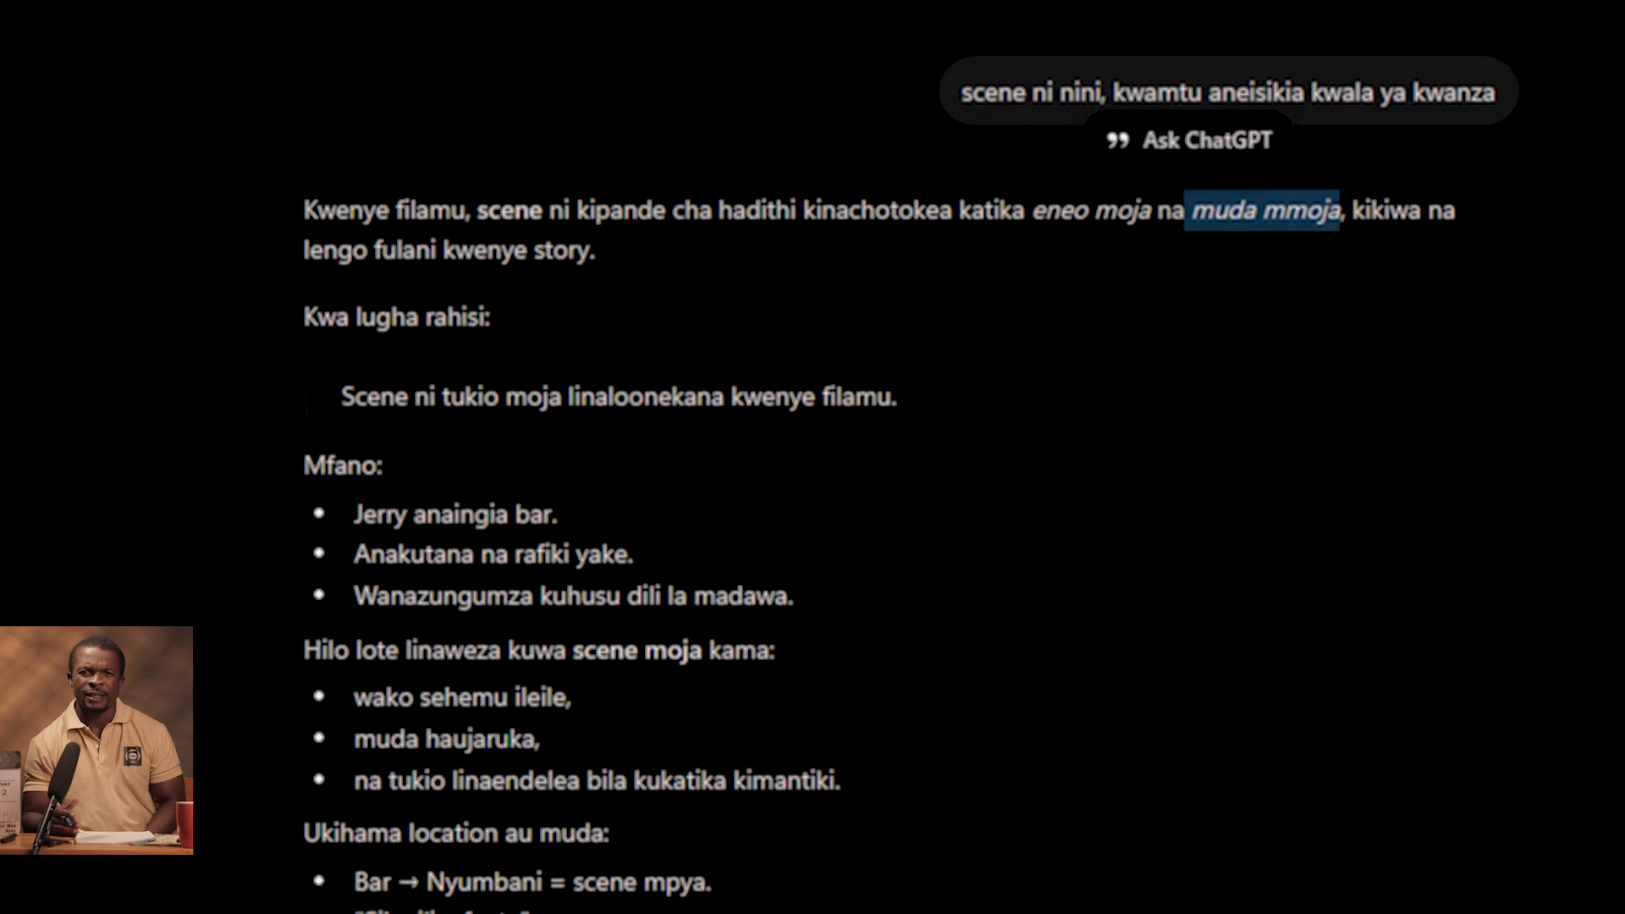
{"action": "left_click_drag", "start_coordinate": [1033, 210], "coordinate": [1149, 210]}
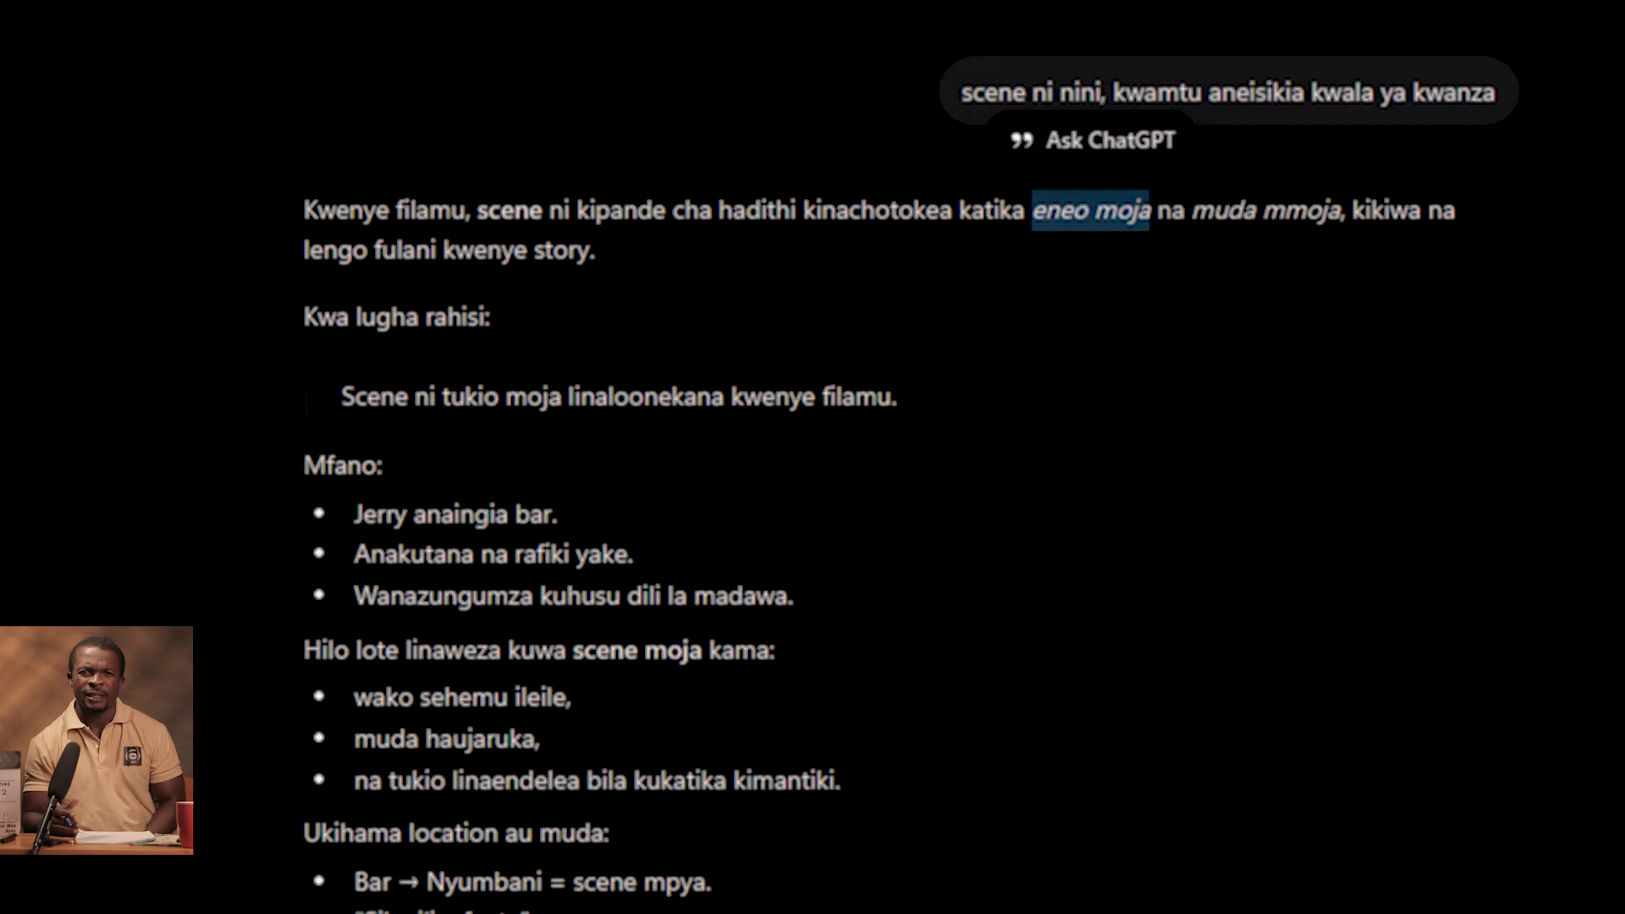
{"action": "left_click_drag", "start_coordinate": [1192, 210], "coordinate": [1306, 210]}
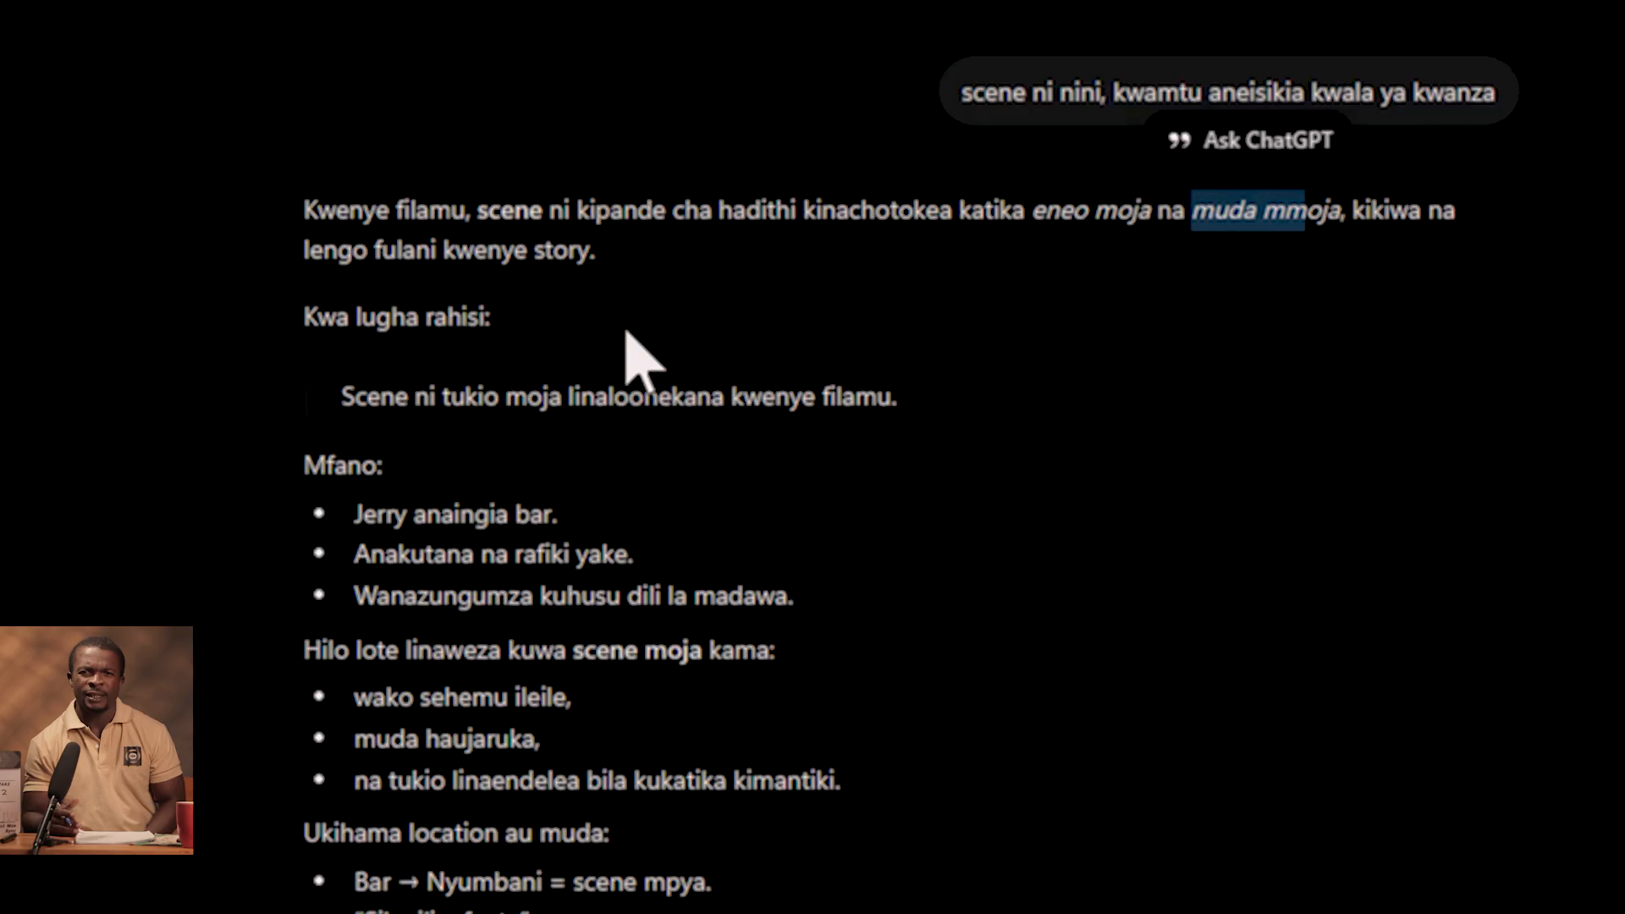
{"action": "left_click_drag", "start_coordinate": [304, 250], "coordinate": [367, 250]}
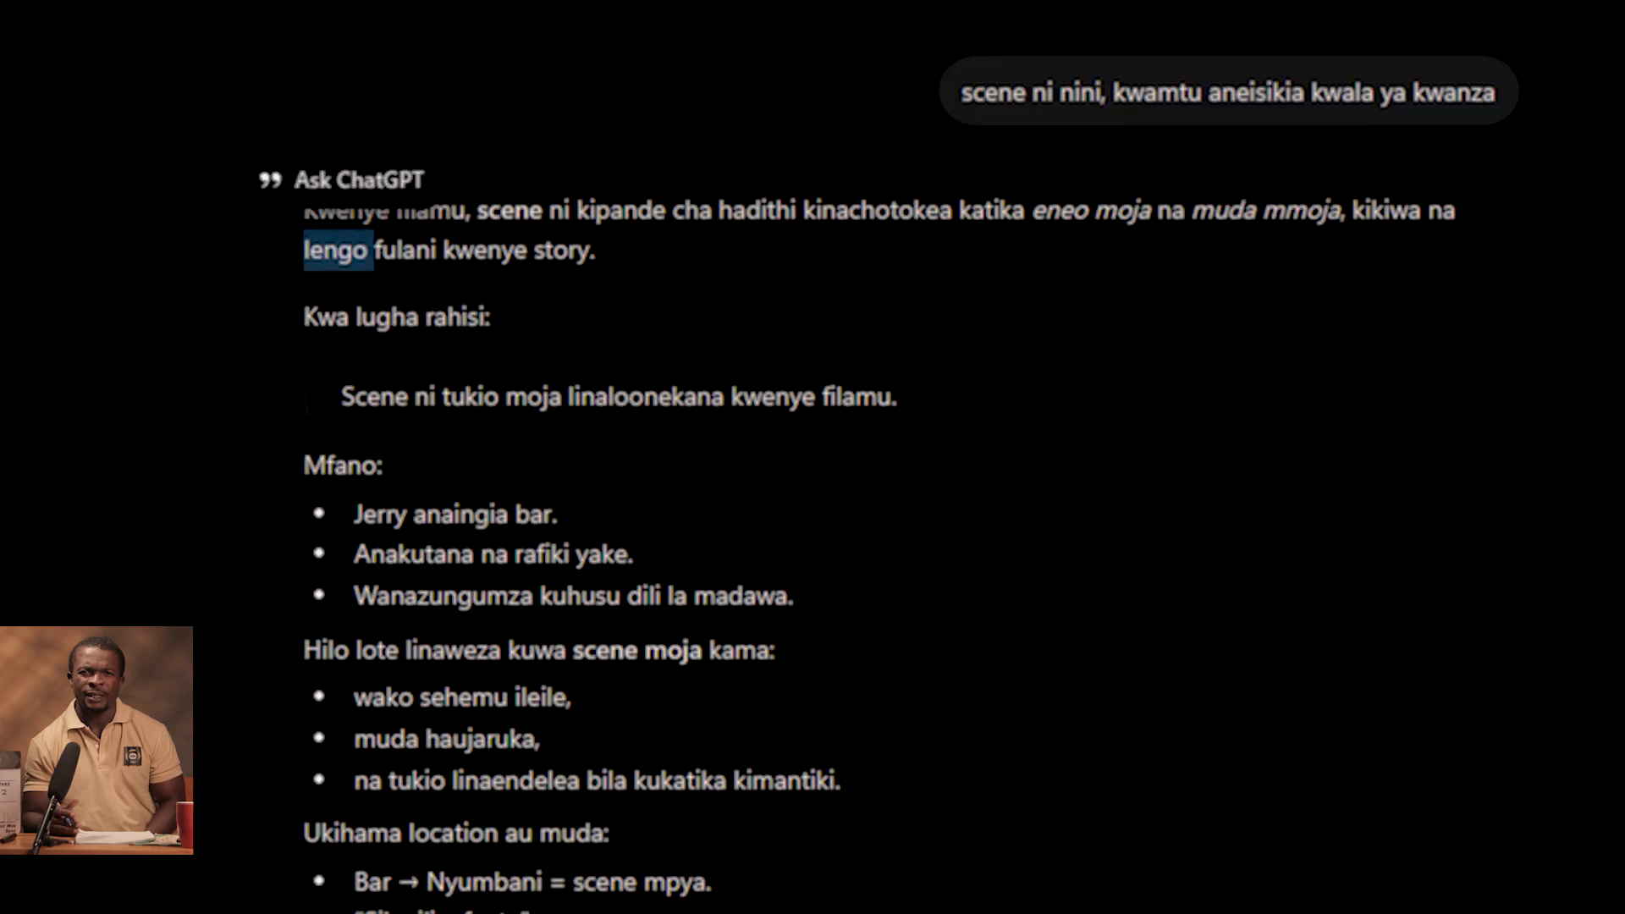
{"action": "left_click_drag", "start_coordinate": [529, 250], "coordinate": [612, 252]}
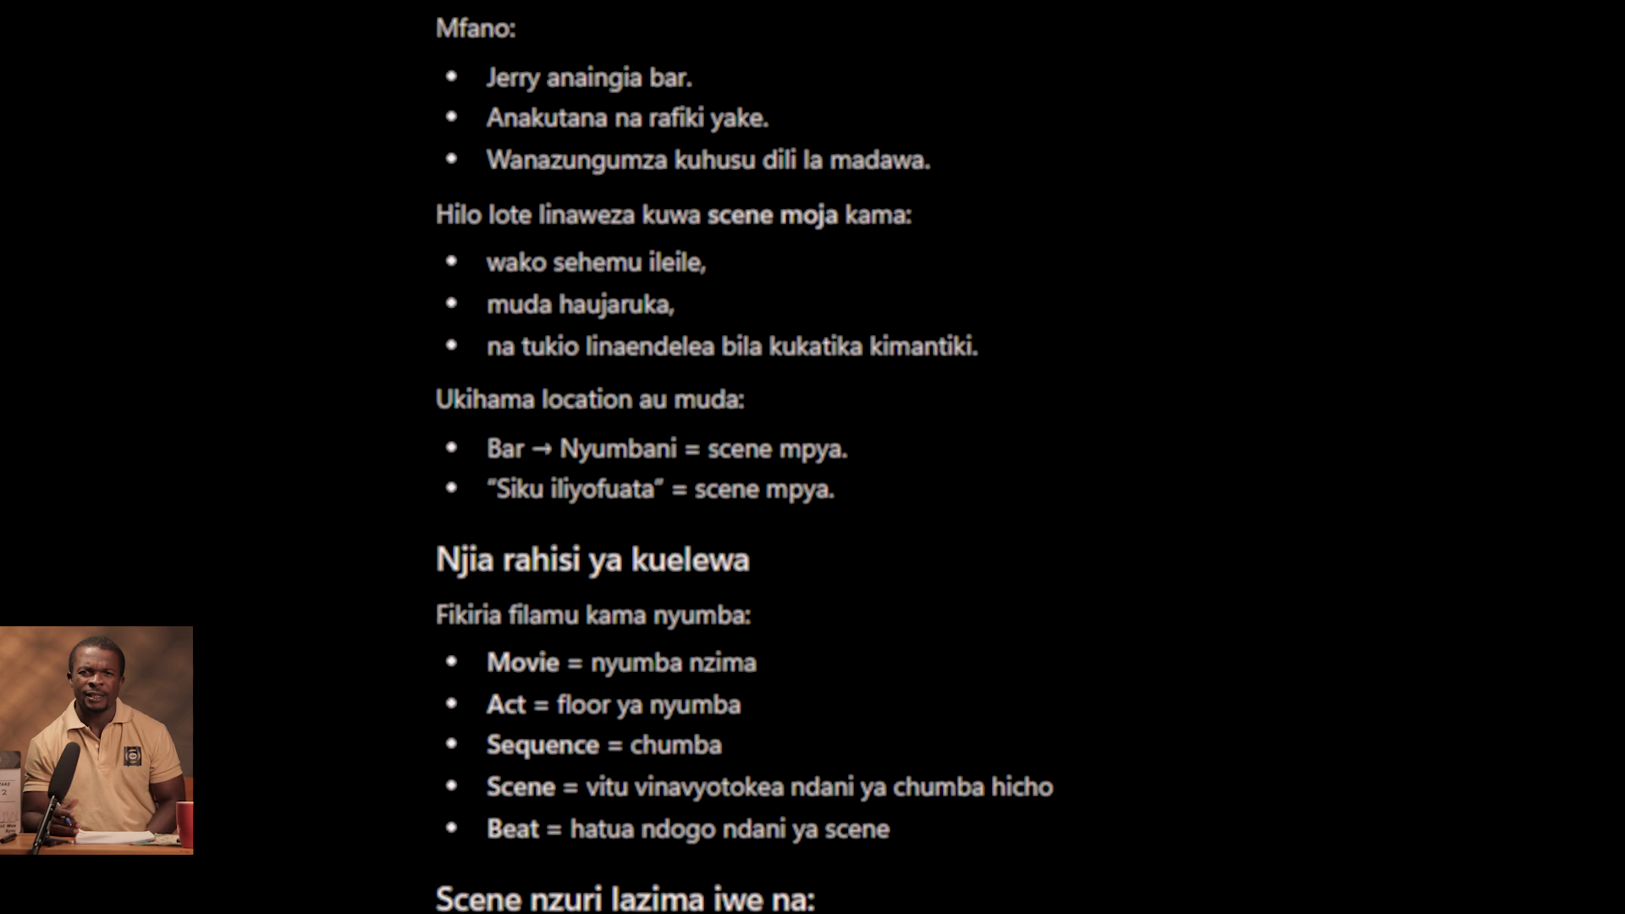
{"action": "scroll", "coordinate": [762, 576], "scroll_direction": "down", "scroll_amount": 15}
{"action": "scroll", "coordinate": [752, 554], "scroll_direction": "down", "scroll_amount": 10}
{"action": "scroll", "coordinate": [779, 521], "scroll_direction": "up", "scroll_amount": 20}
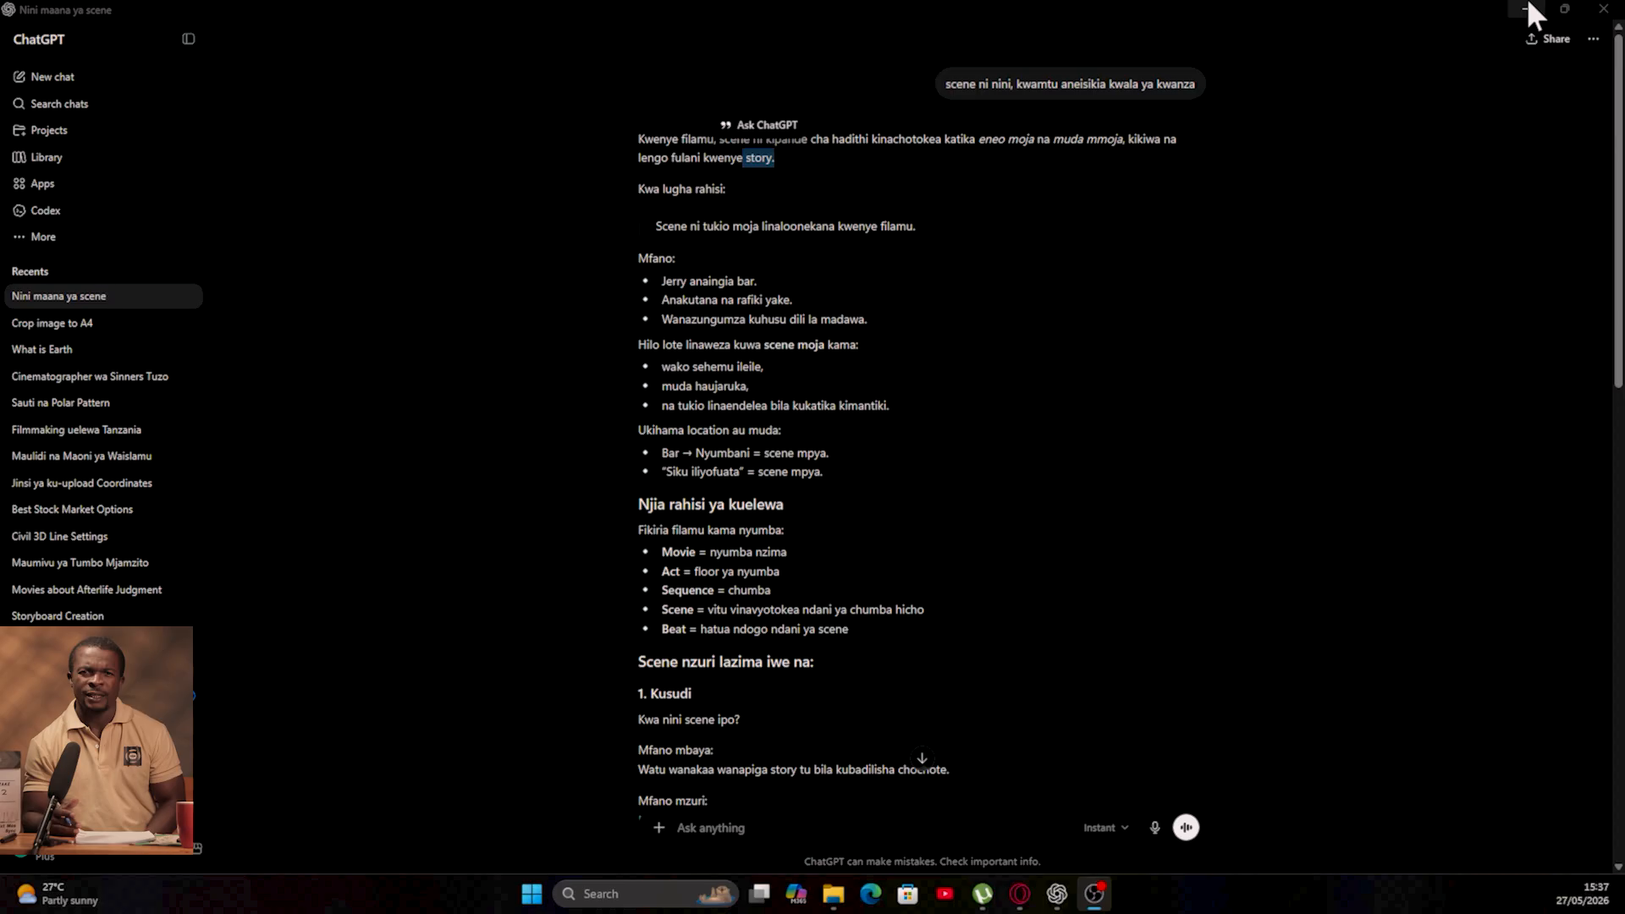
{"action": "left_click", "coordinate": [1528, 8]}
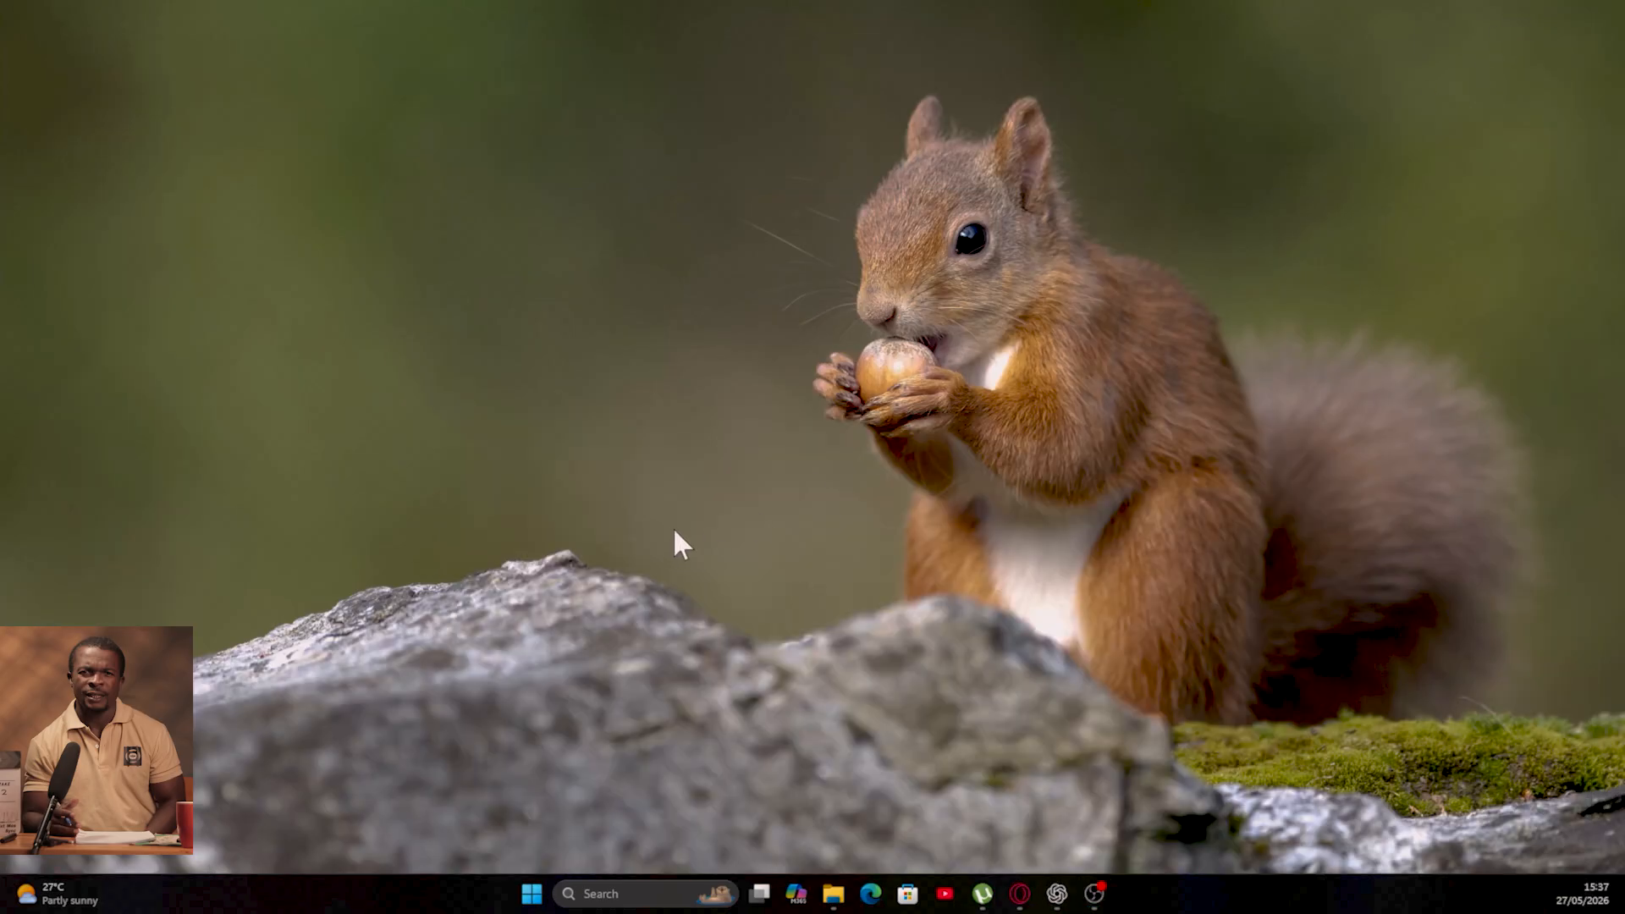
{"action": "key", "text": "super"}
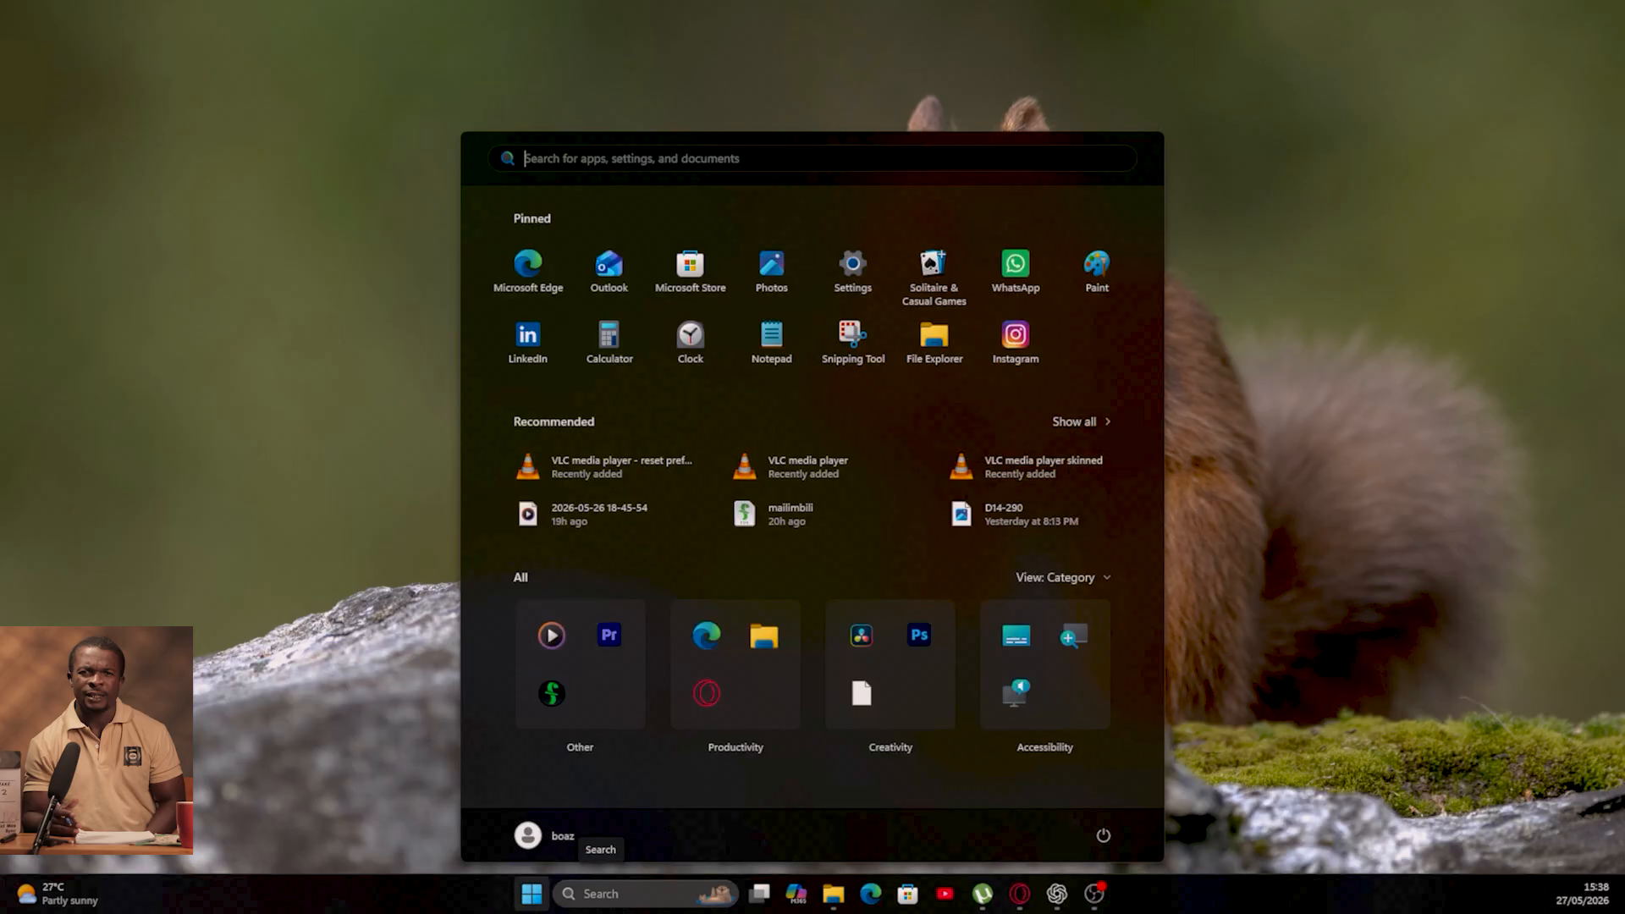
{"action": "left_click", "coordinate": [374, 627]}
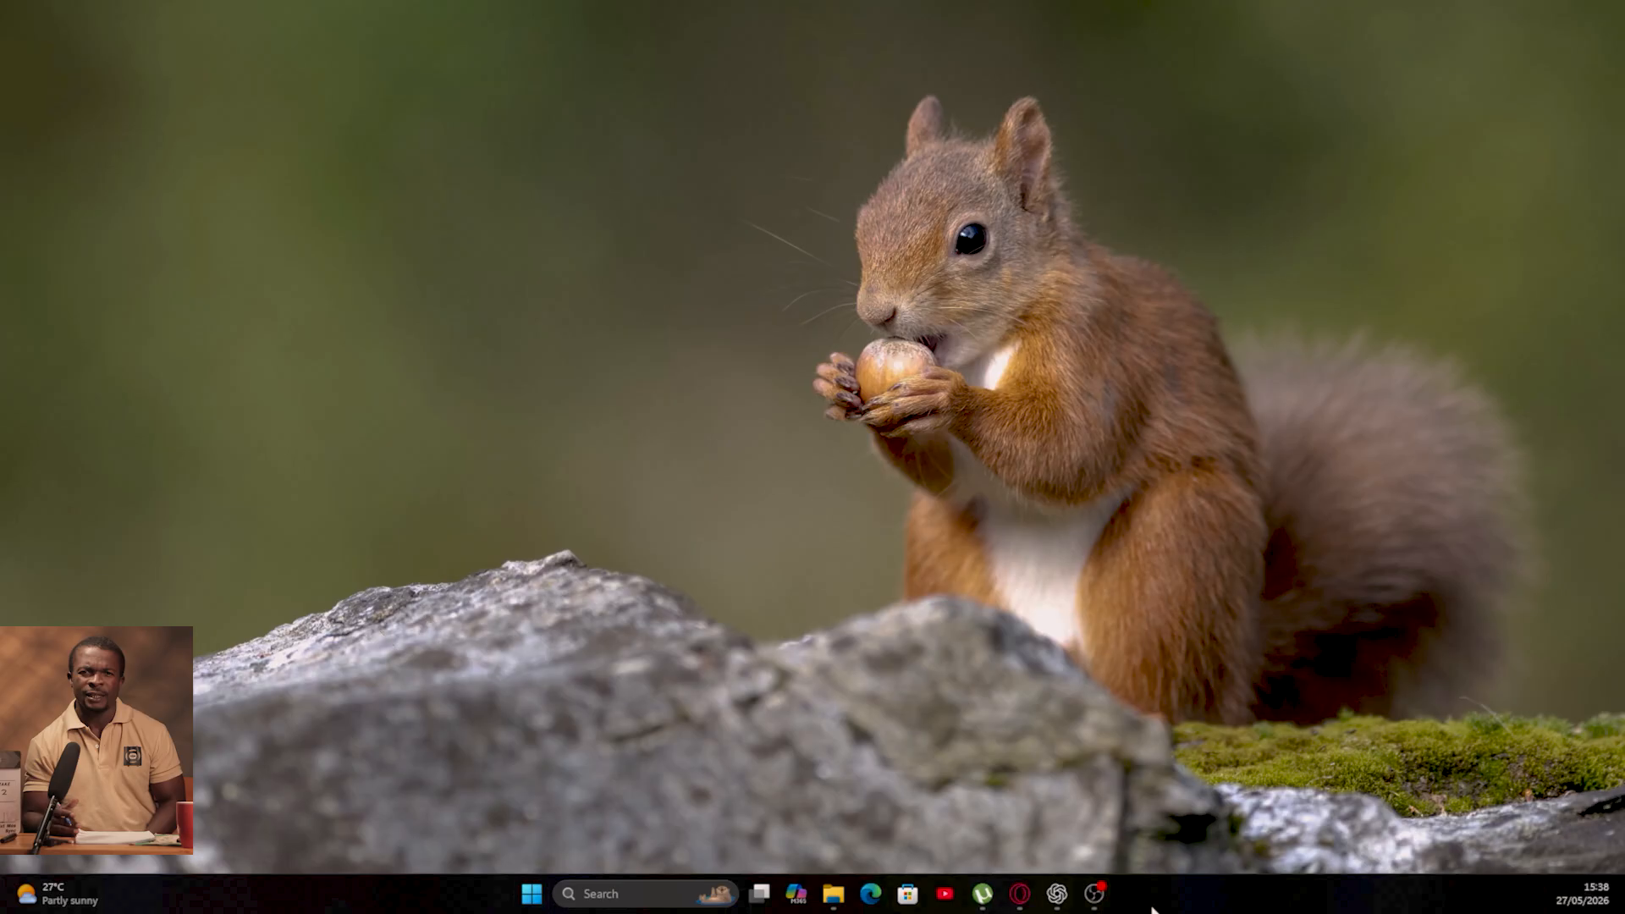
{"action": "left_click", "coordinate": [1067, 896]}
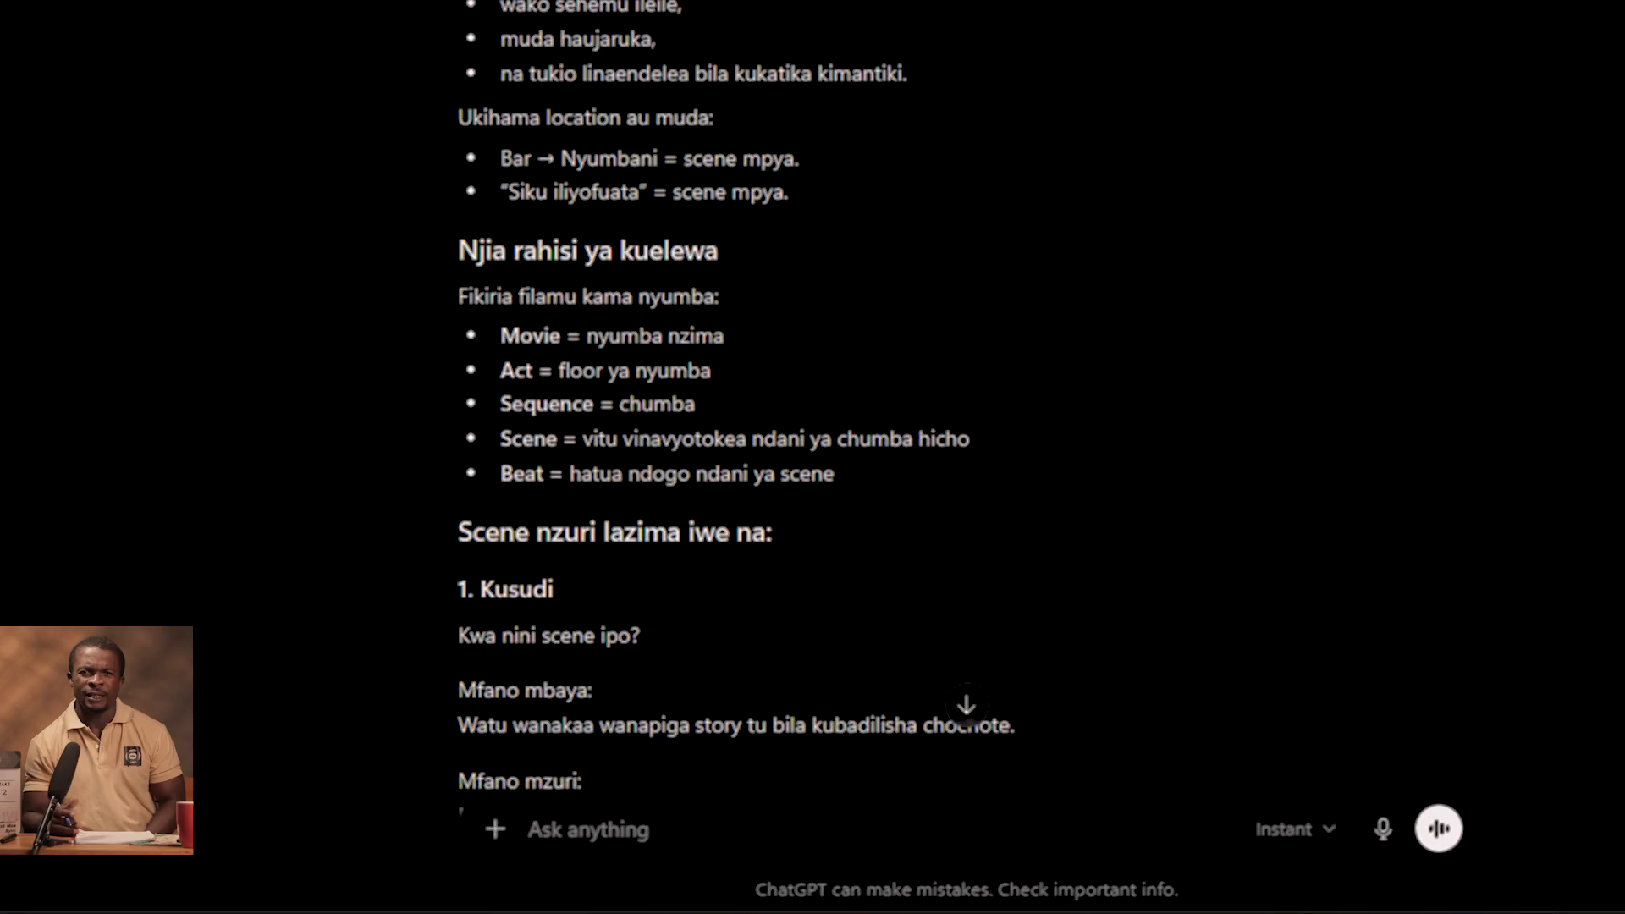
- Ask the follow-up question "je ni software gani bora kuandika srcipt" in the same chat
{"action": "type", "text": "je"}
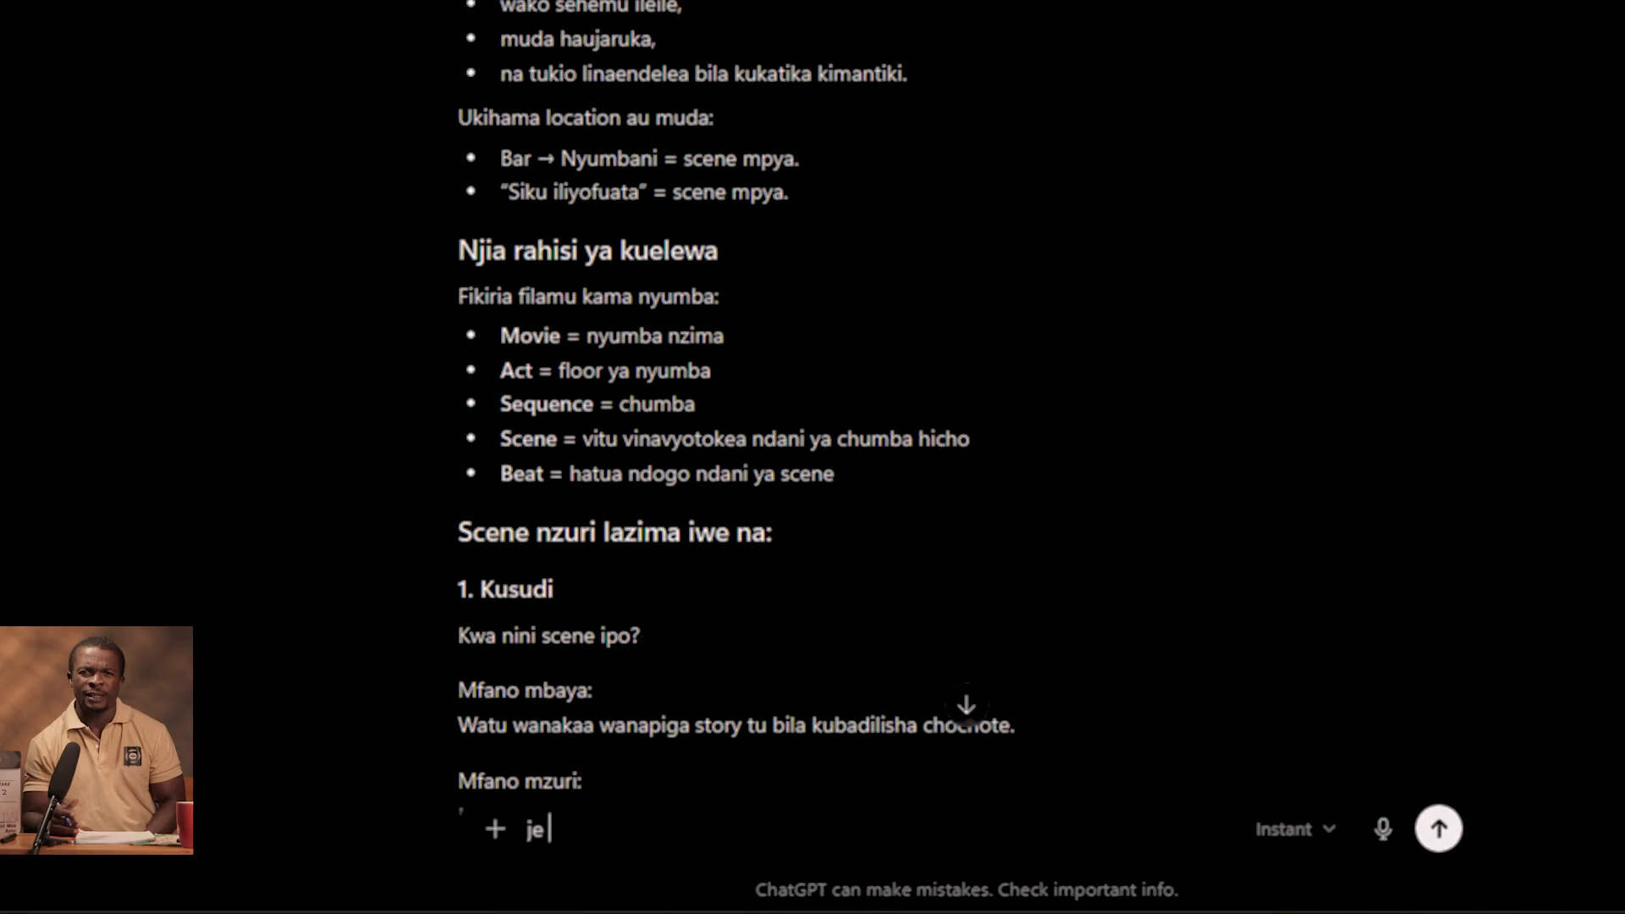
{"action": "type", "text": " ni saoftwr"}
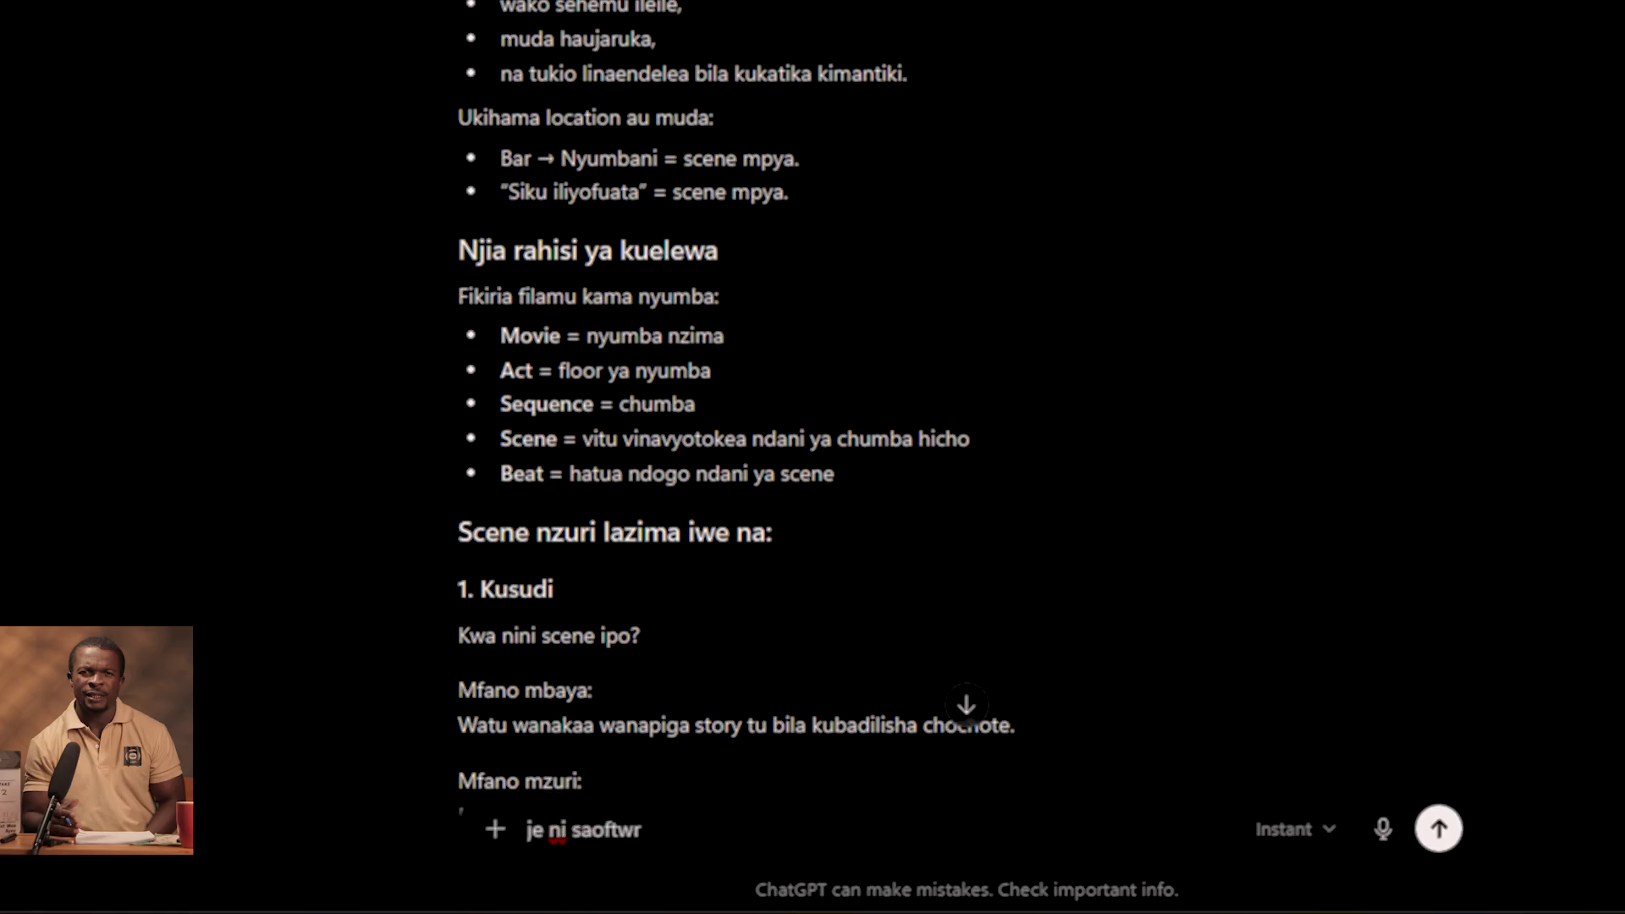
{"action": "key", "text": "BackSpace"}
{"action": "key", "text": "BackSpace"}
{"action": "key", "text": "BackSpace"}
{"action": "key", "text": "BackSpace"}
{"action": "key", "text": "BackSpace"}
{"action": "key", "text": "BackSpace"}
{"action": "type", "text": "oftware gani b"}
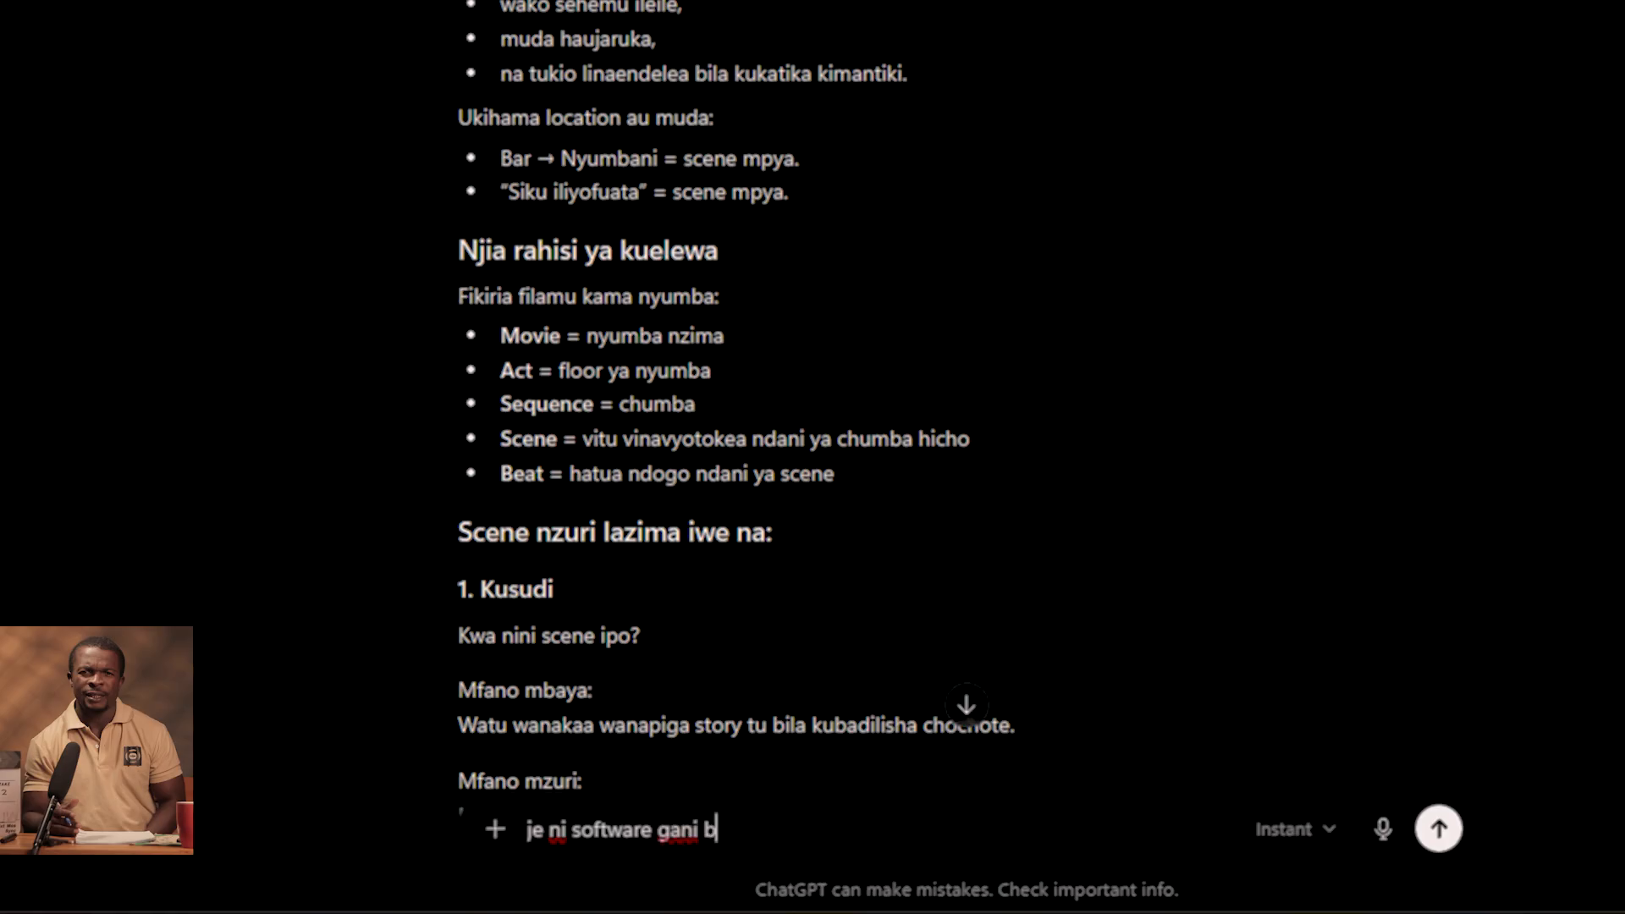
{"action": "type", "text": "ora kuandika s"}
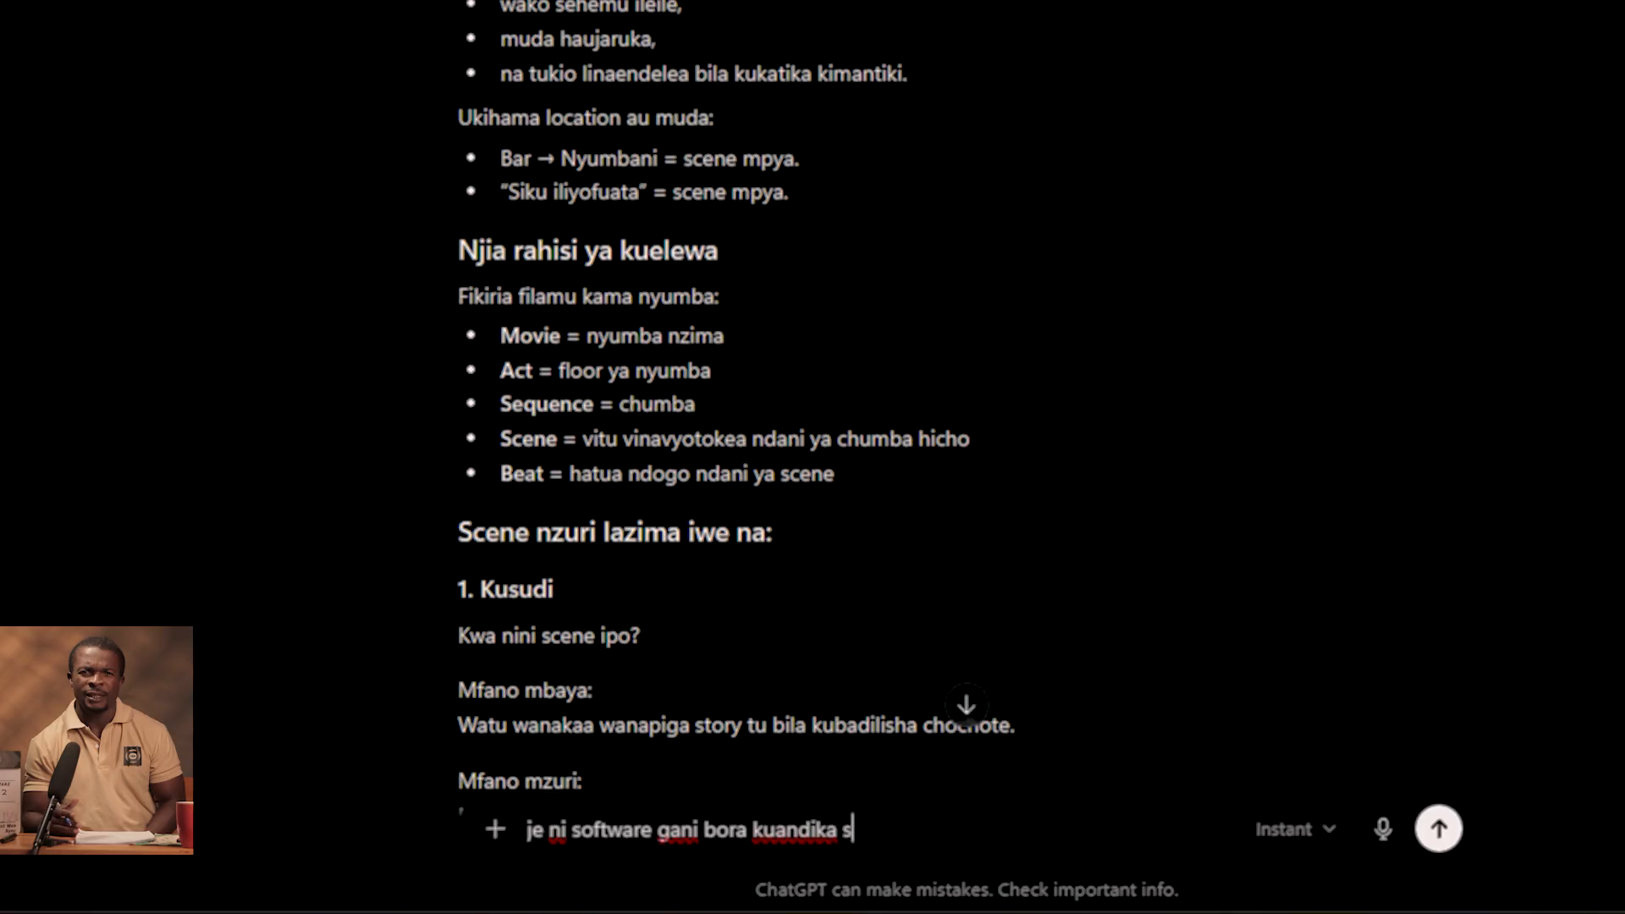
{"action": "type", "text": "rcipt"}
{"action": "key", "text": "Return"}
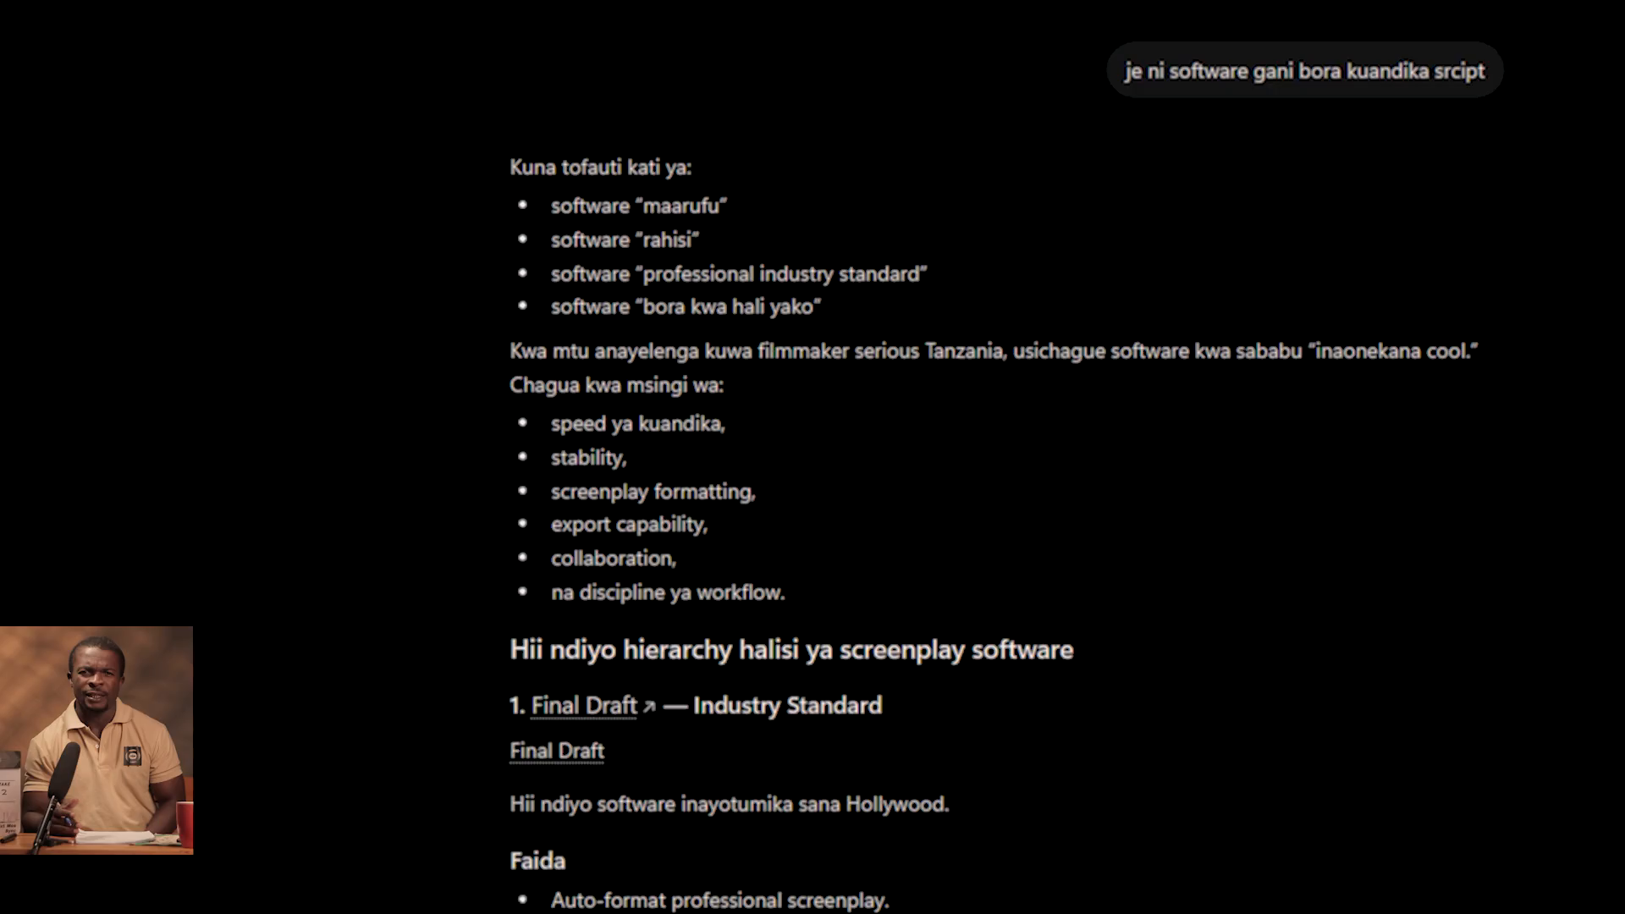
- Read the ranking of screenplay software in the answer, highlighting its heading and going through the entries from Final Draft to Celtx
{"action": "scroll", "coordinate": [726, 551], "scroll_direction": "down", "scroll_amount": 5}
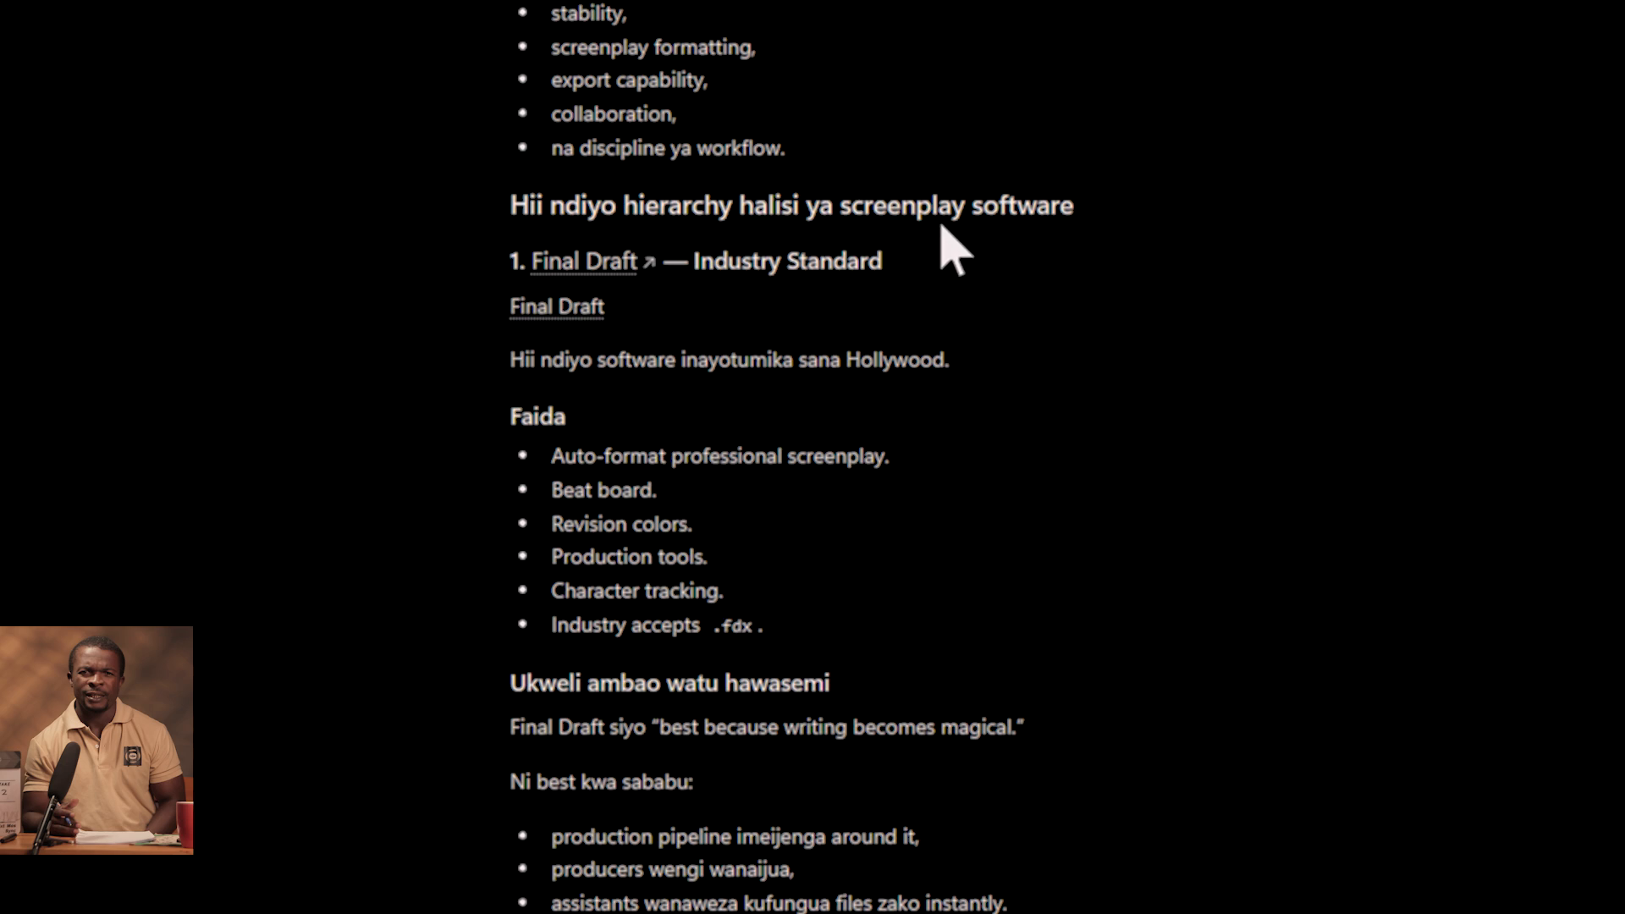
{"action": "left_click_drag", "start_coordinate": [511, 205], "coordinate": [1118, 235]}
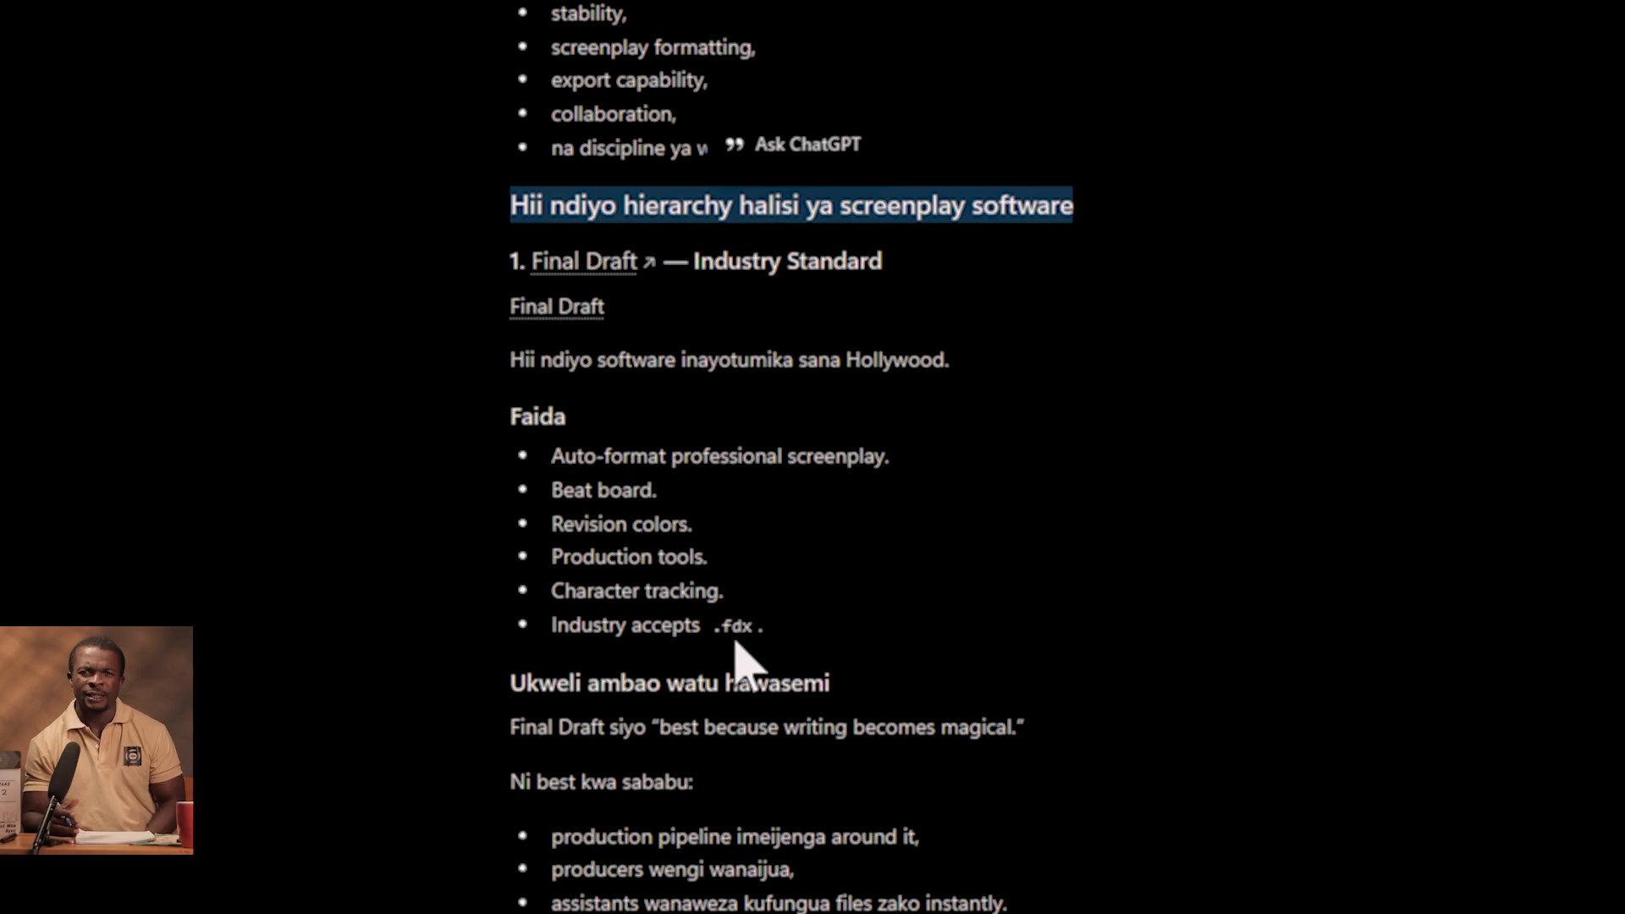
{"action": "scroll", "coordinate": [736, 660], "scroll_direction": "down", "scroll_amount": 10}
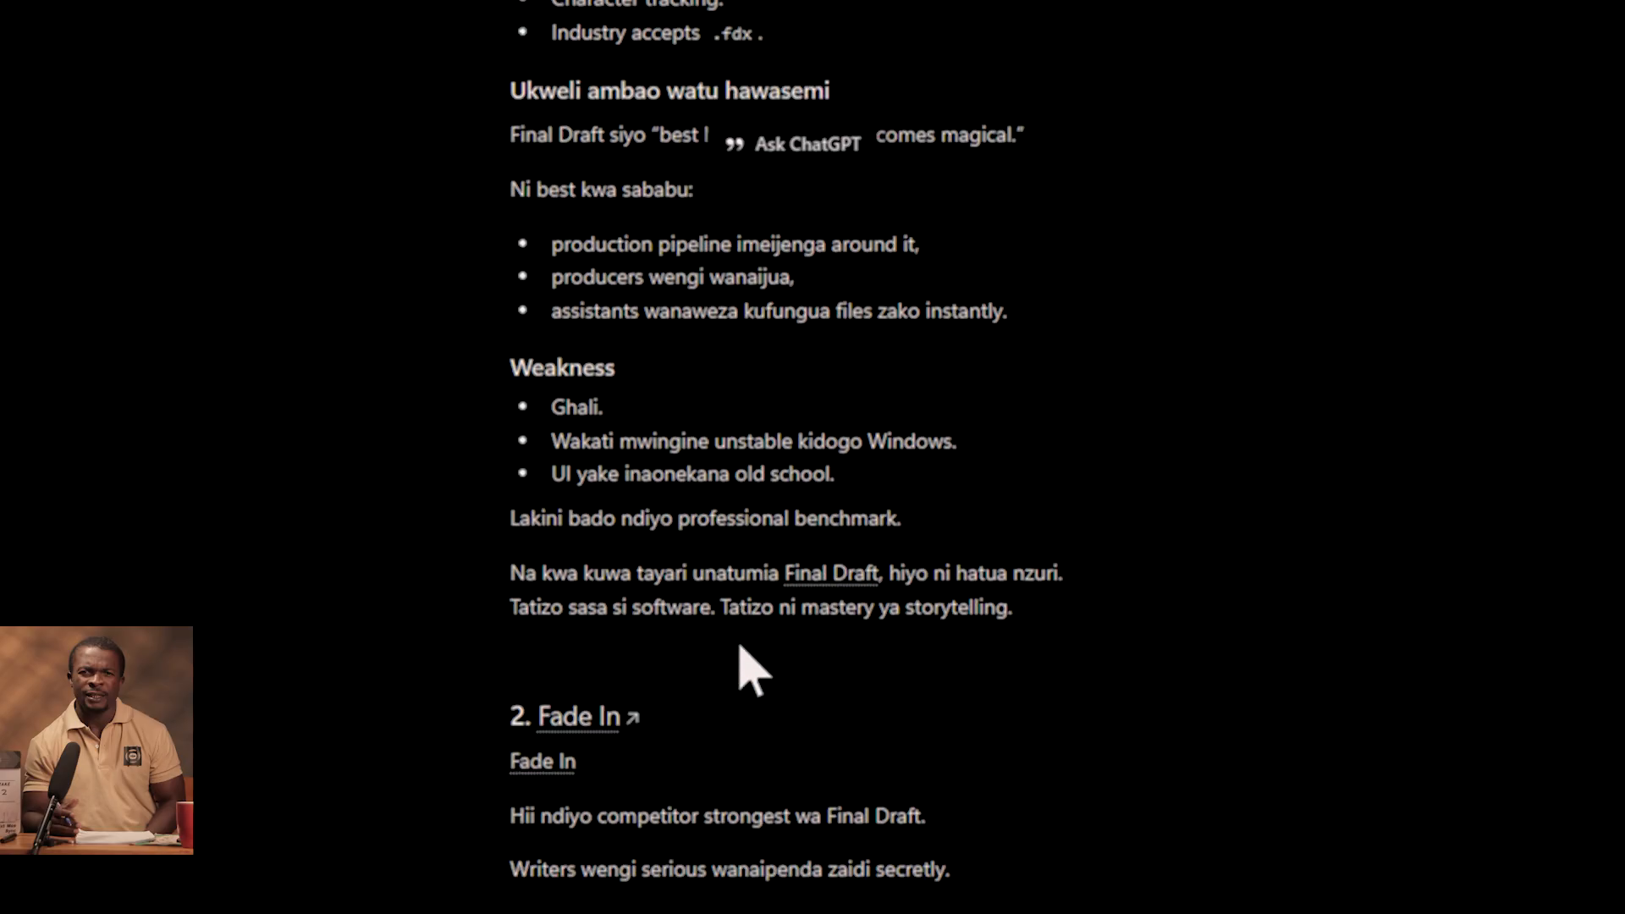
{"action": "scroll", "coordinate": [646, 647], "scroll_direction": "down", "scroll_amount": 5}
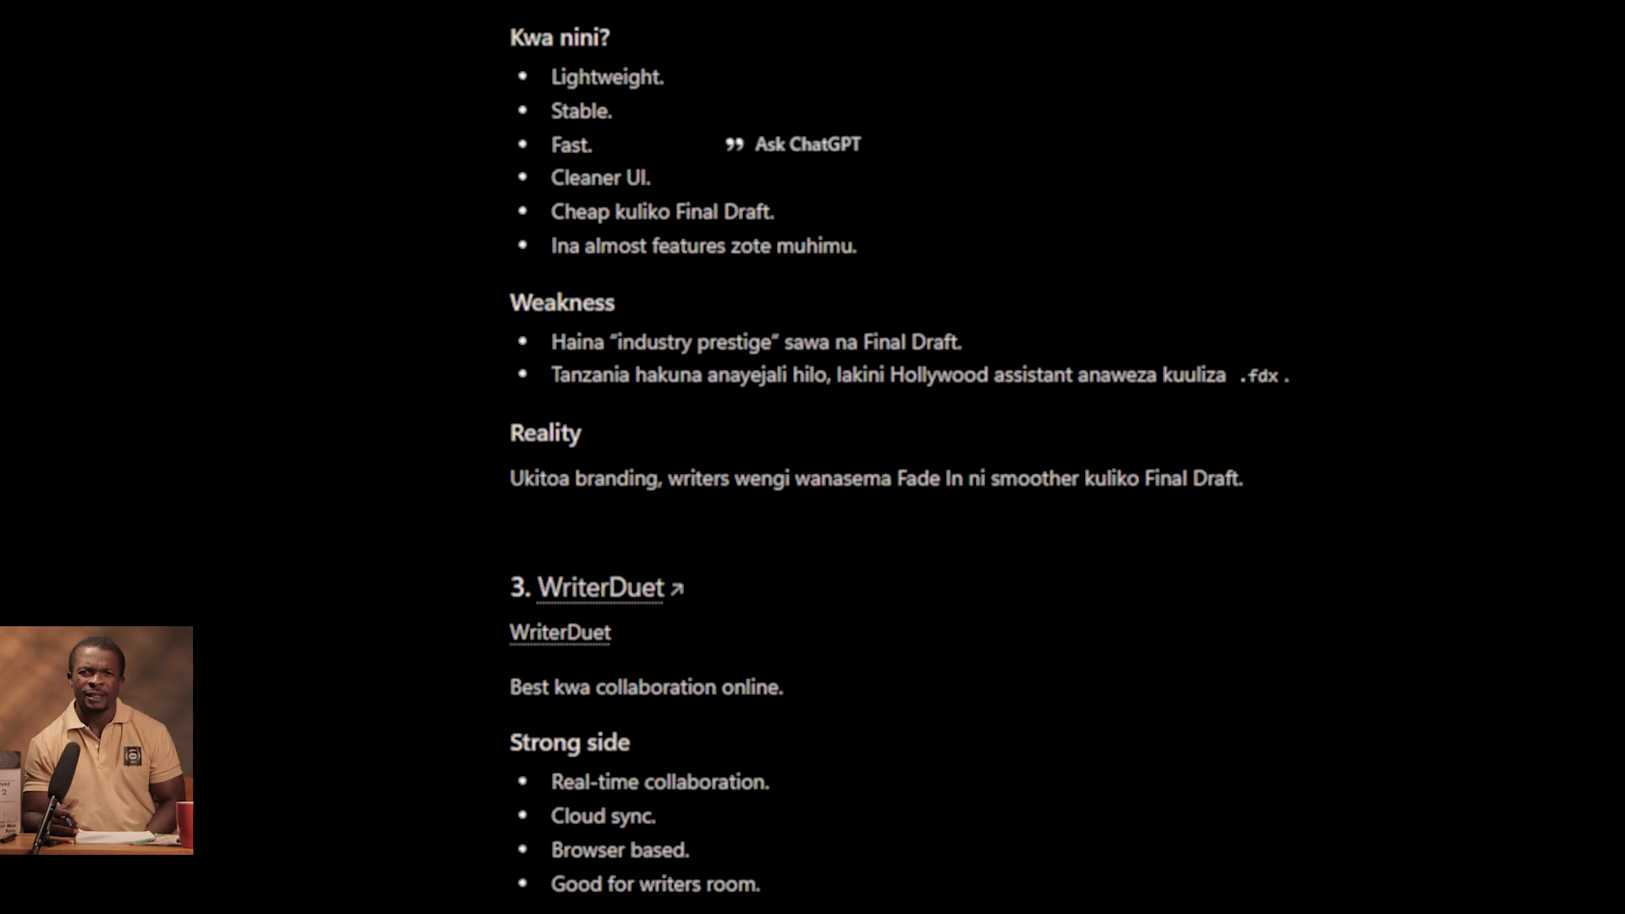
{"action": "scroll", "coordinate": [762, 762], "scroll_direction": "down", "scroll_amount": 5}
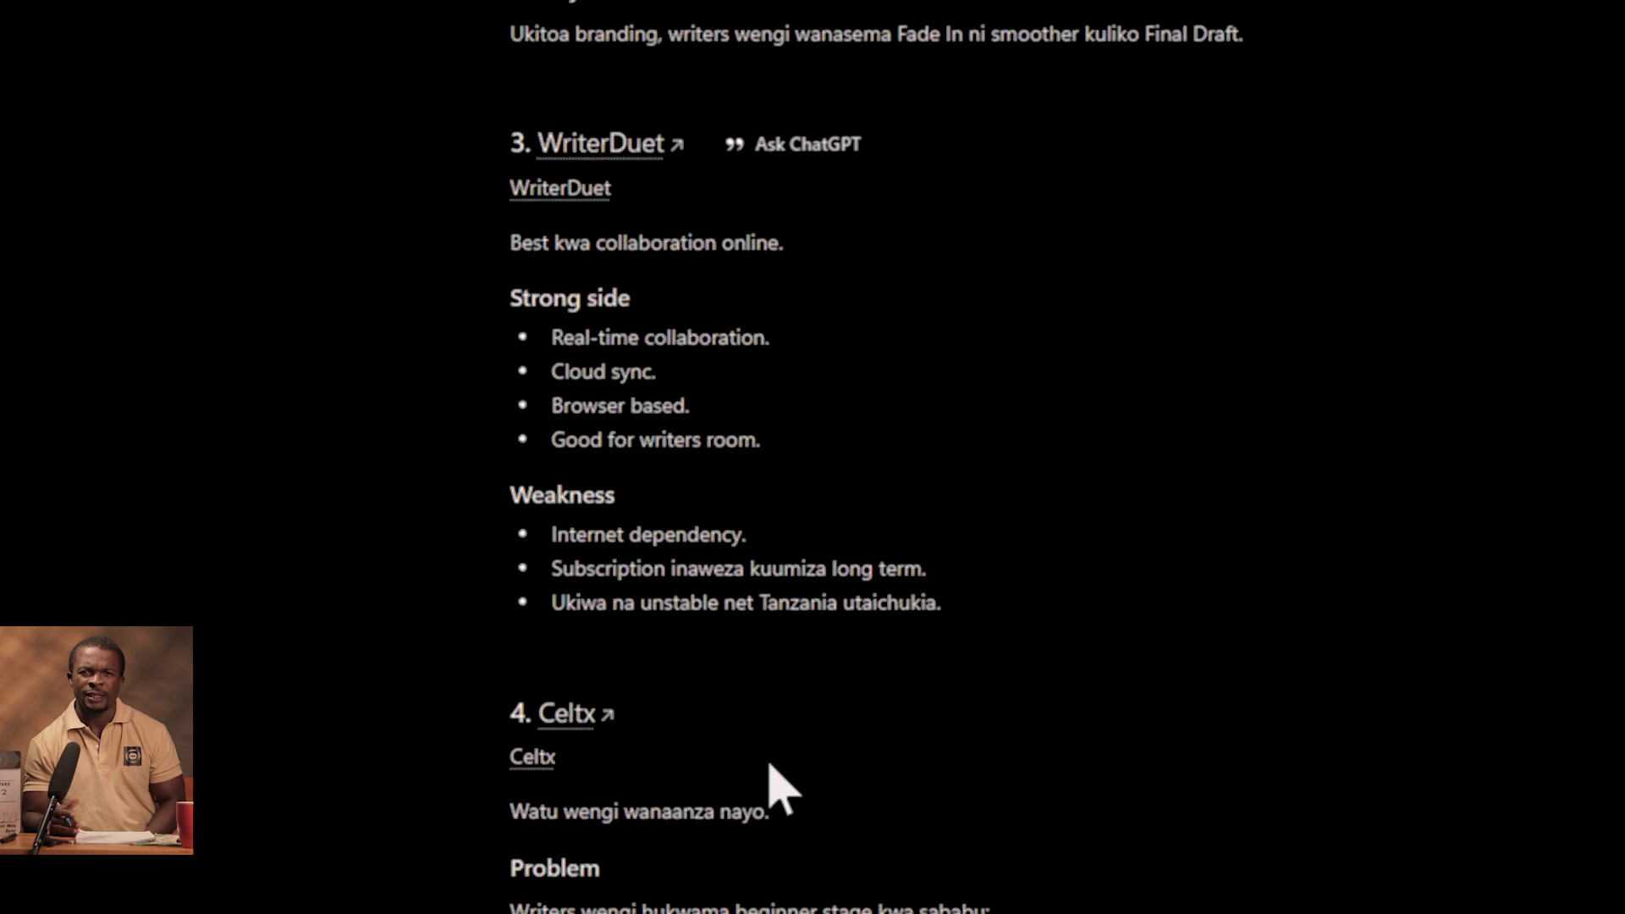
- Switch to Final Draft and create a new screenplay file in a maximized window
{"action": "left_click", "coordinate": [1527, 10]}
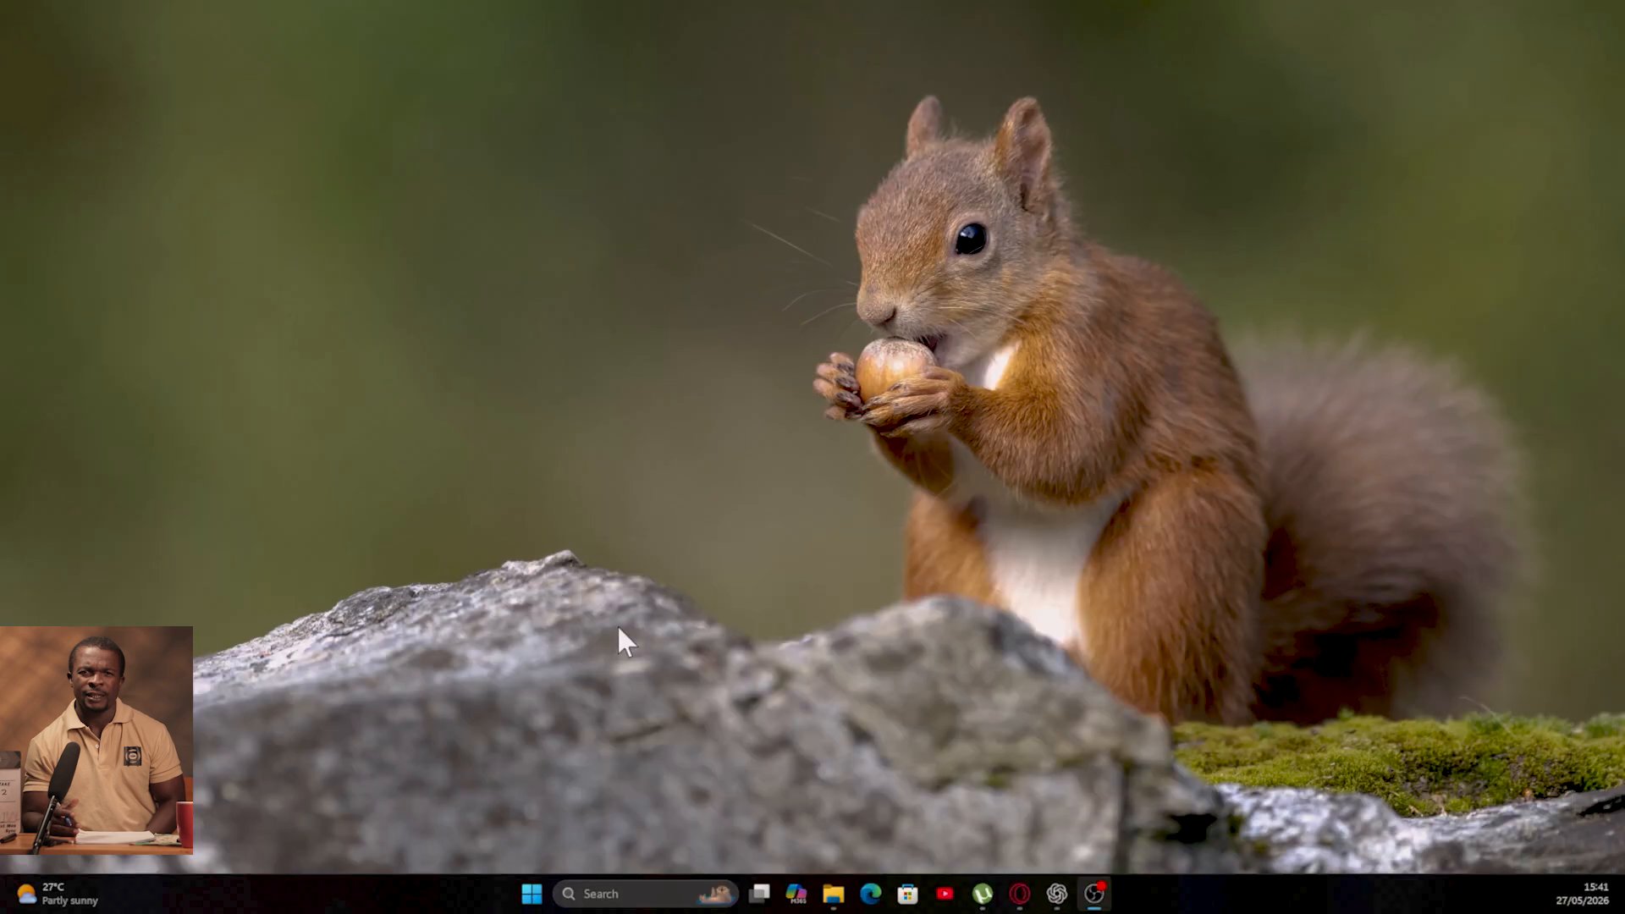
{"action": "left_click", "coordinate": [530, 894]}
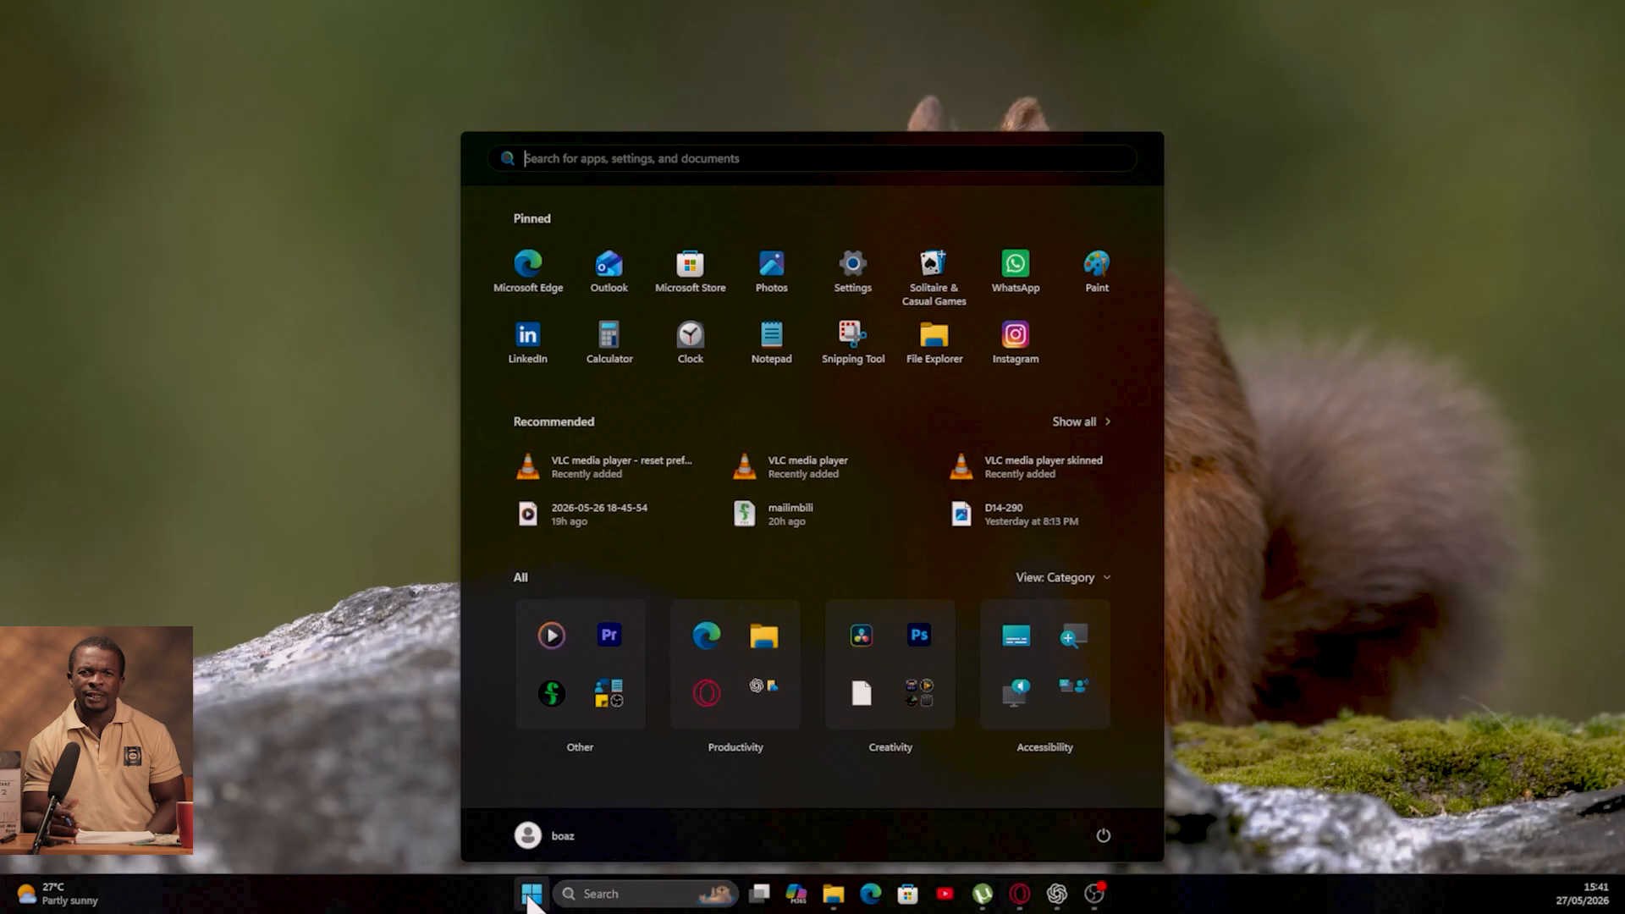
{"action": "left_click", "coordinate": [552, 692]}
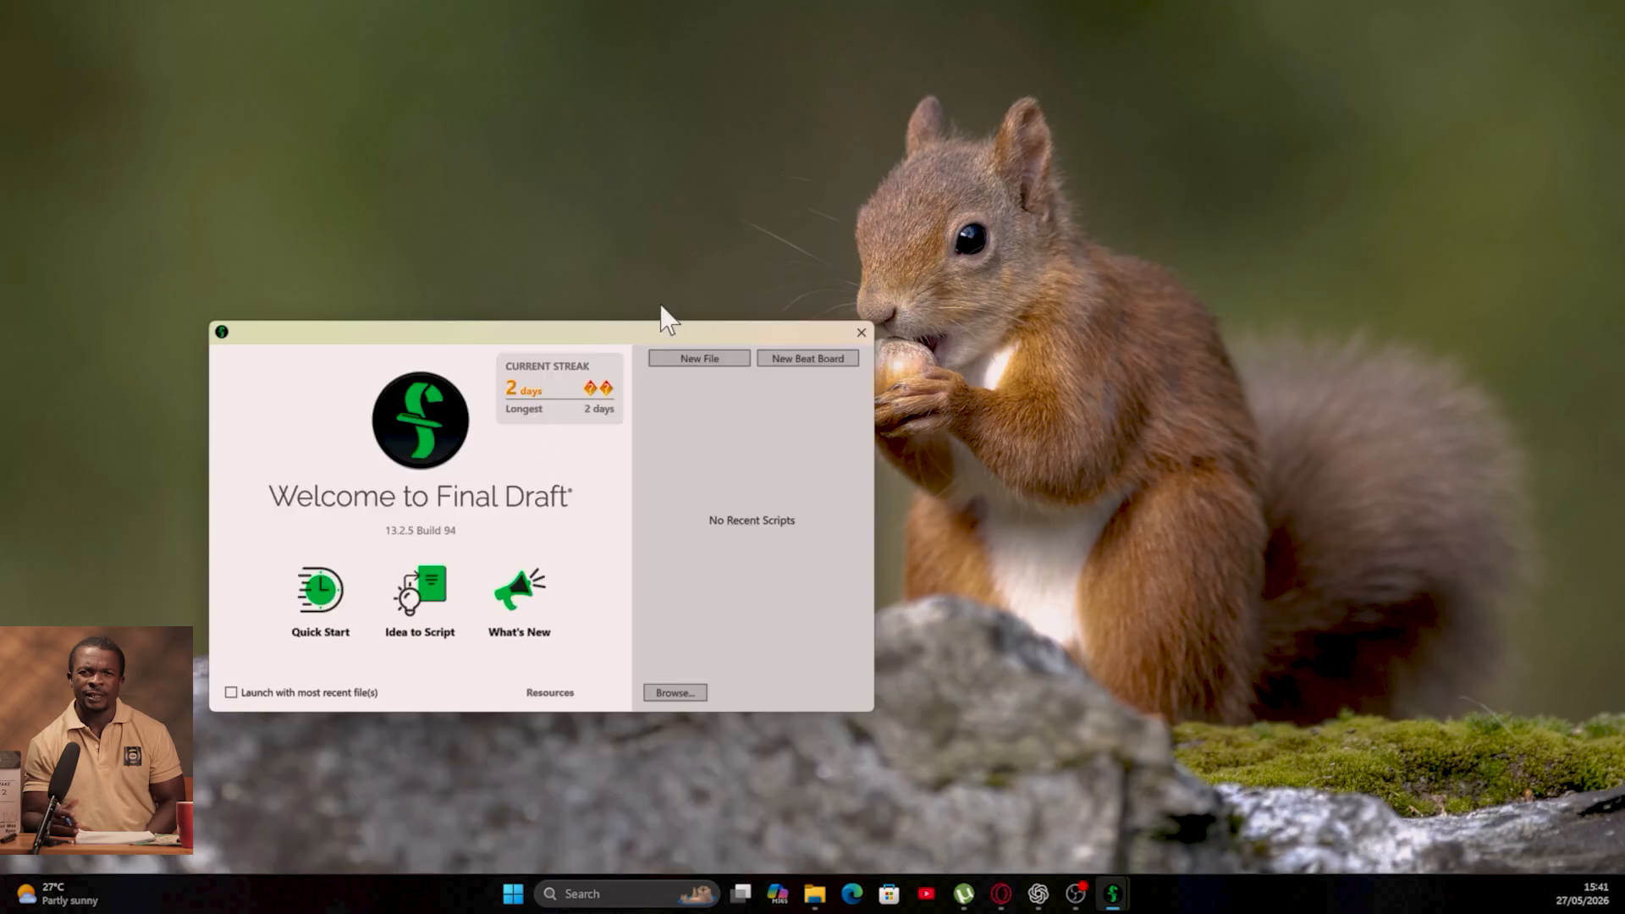
{"action": "left_click_drag", "start_coordinate": [597, 333], "coordinate": [851, 216]}
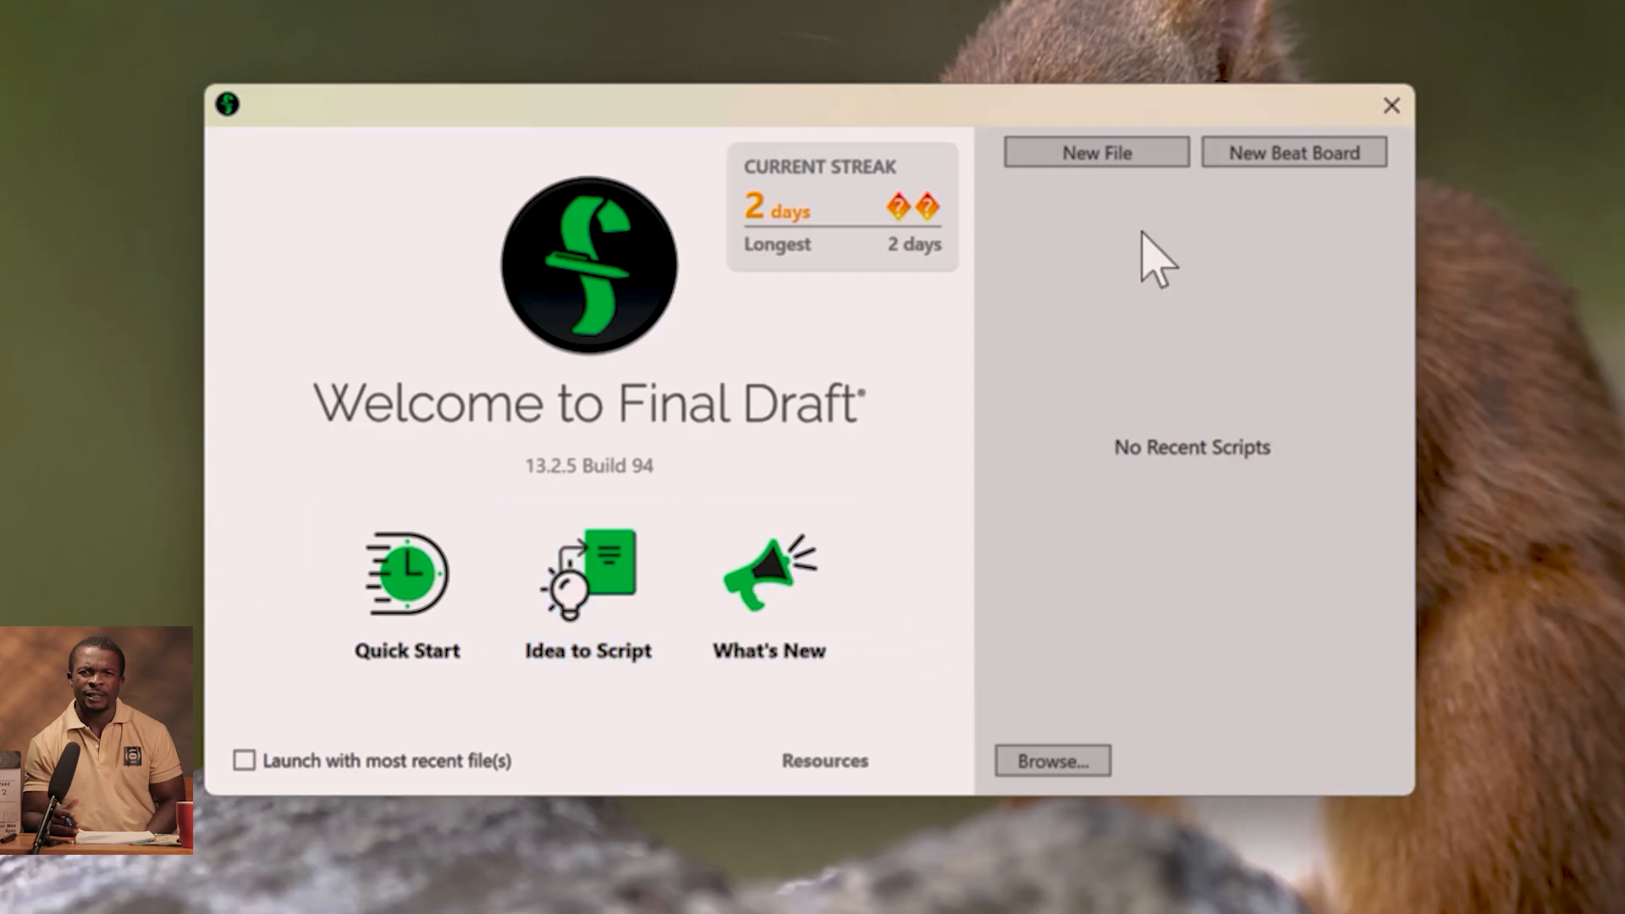
{"action": "left_click", "coordinate": [1104, 154]}
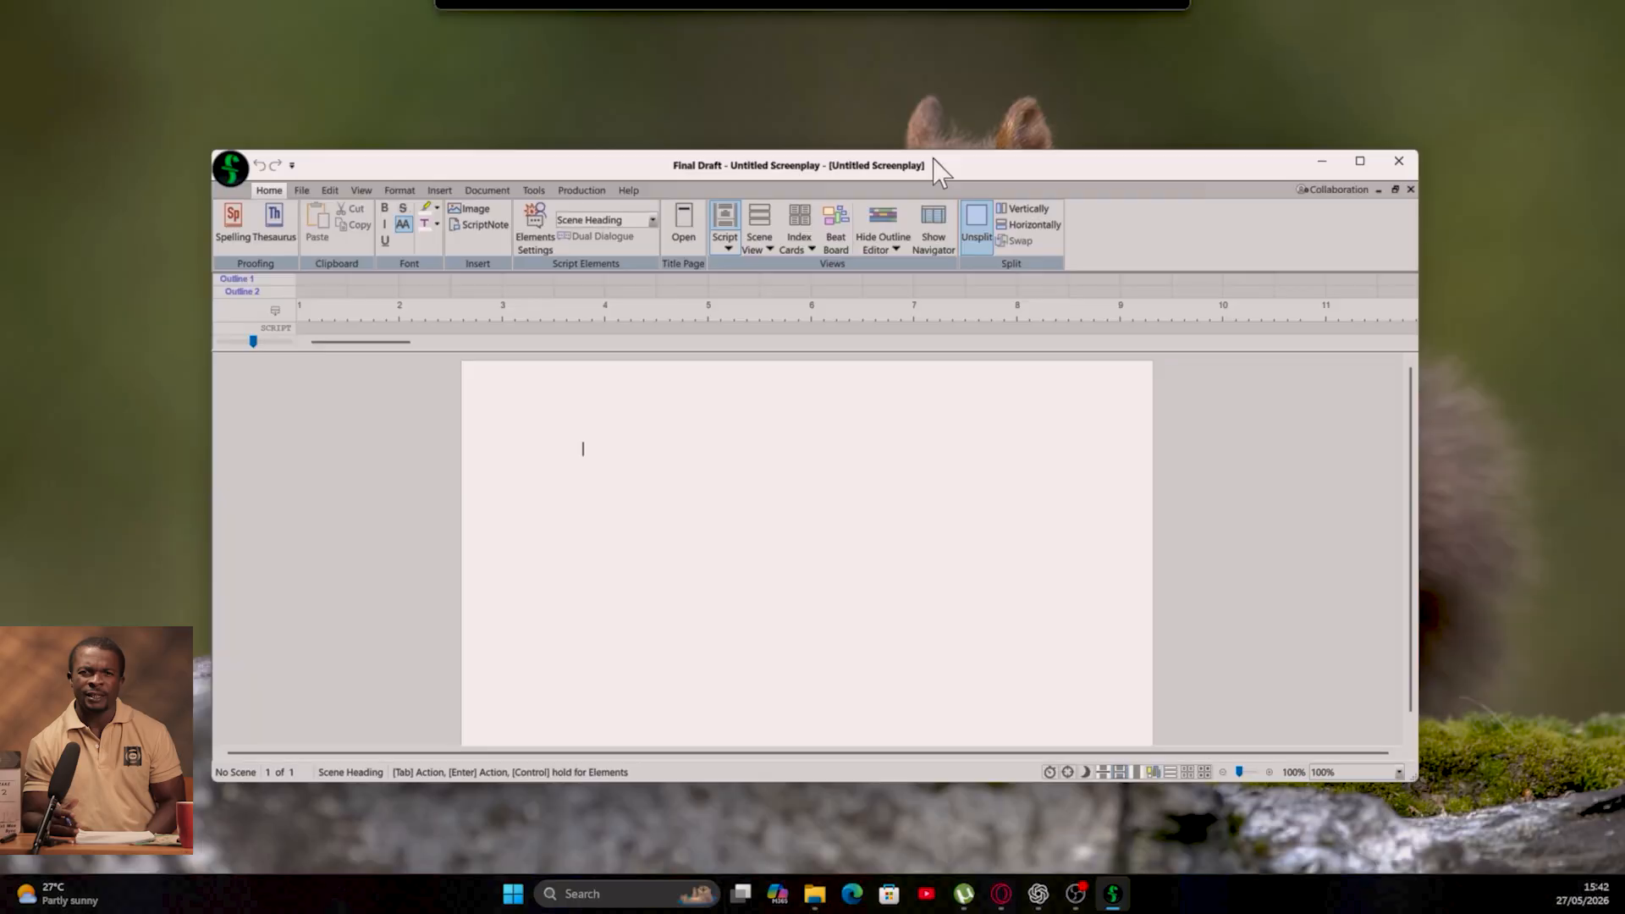
{"action": "double_click", "coordinate": [934, 159]}
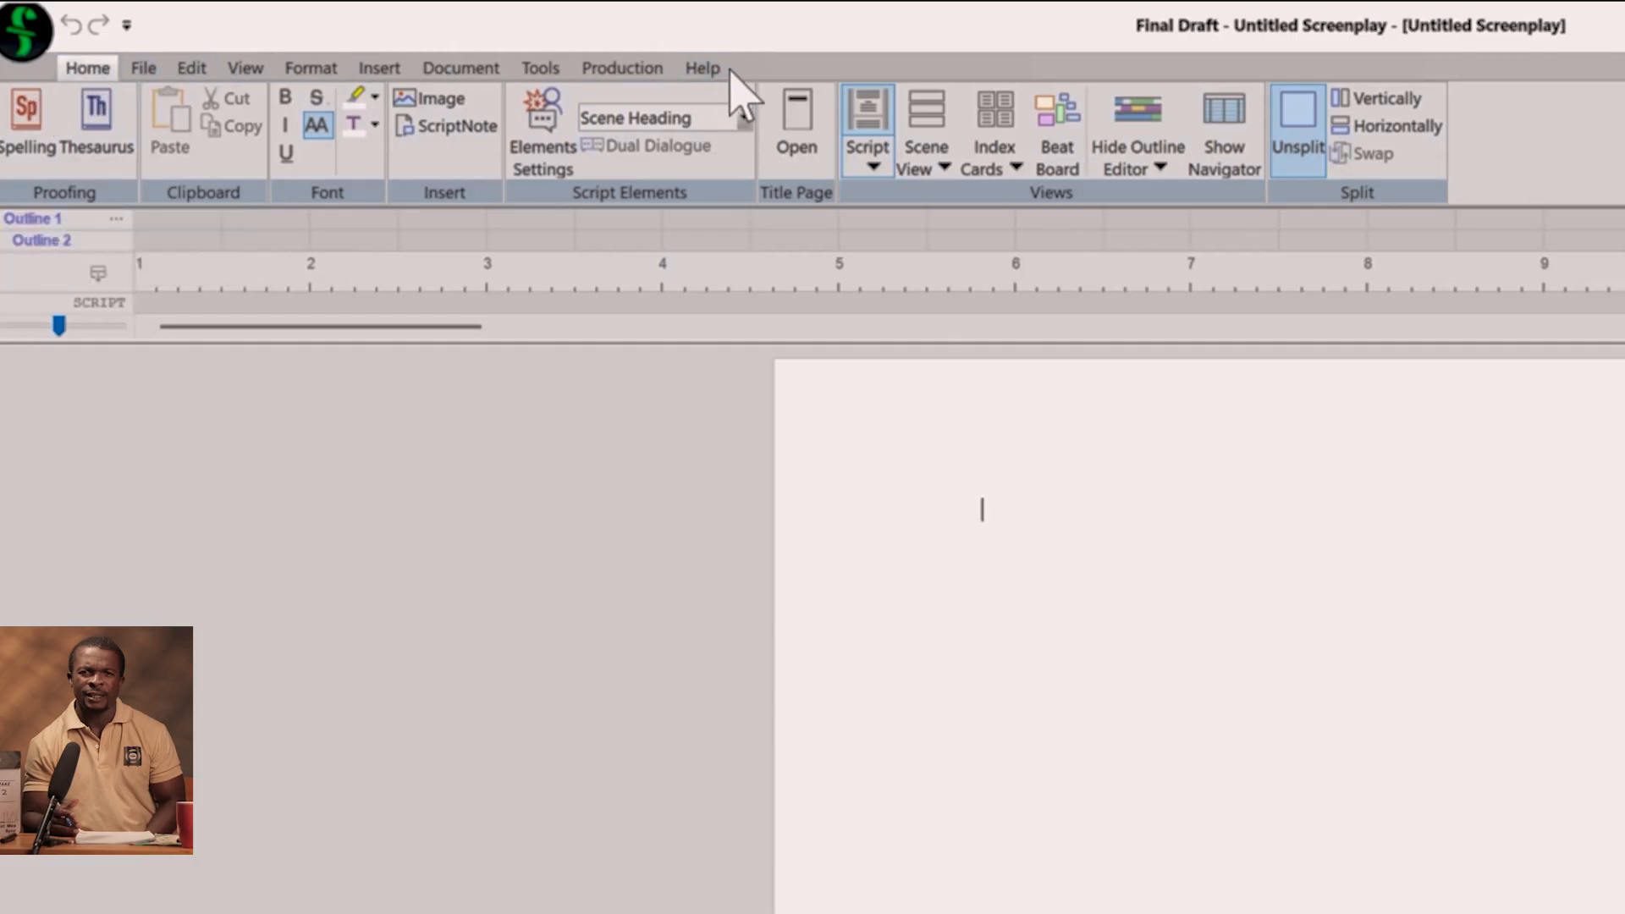
- Look through the file, edit, view, format, insert, document, tools, production and help commands, ending on the home commands
{"action": "left_click", "coordinate": [143, 68]}
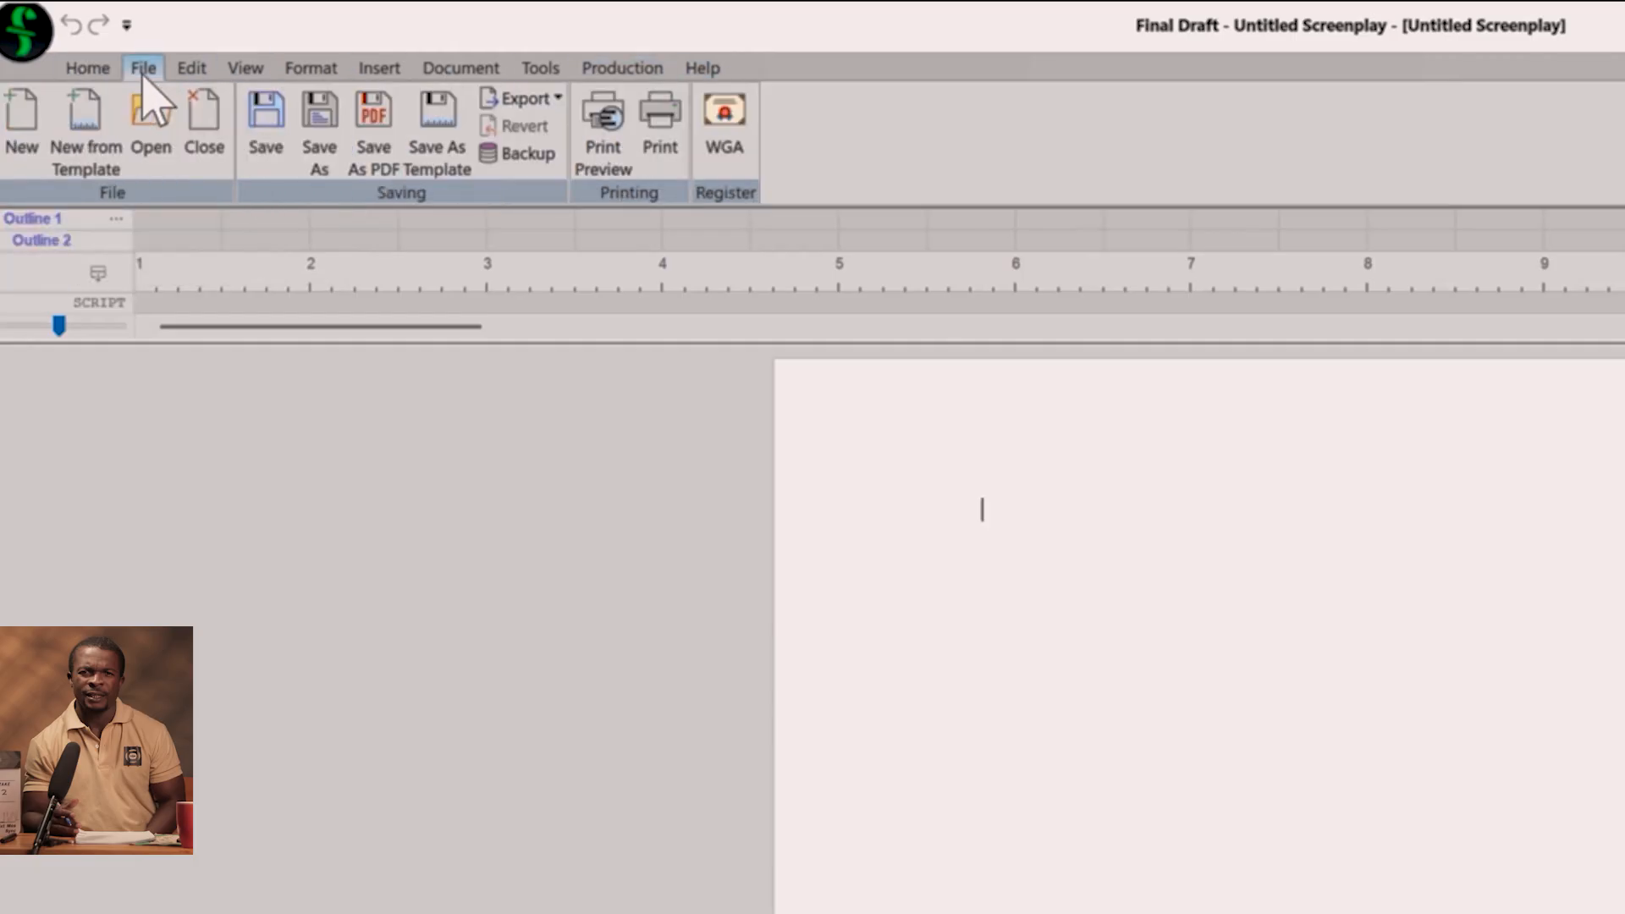
{"action": "left_click", "coordinate": [192, 67]}
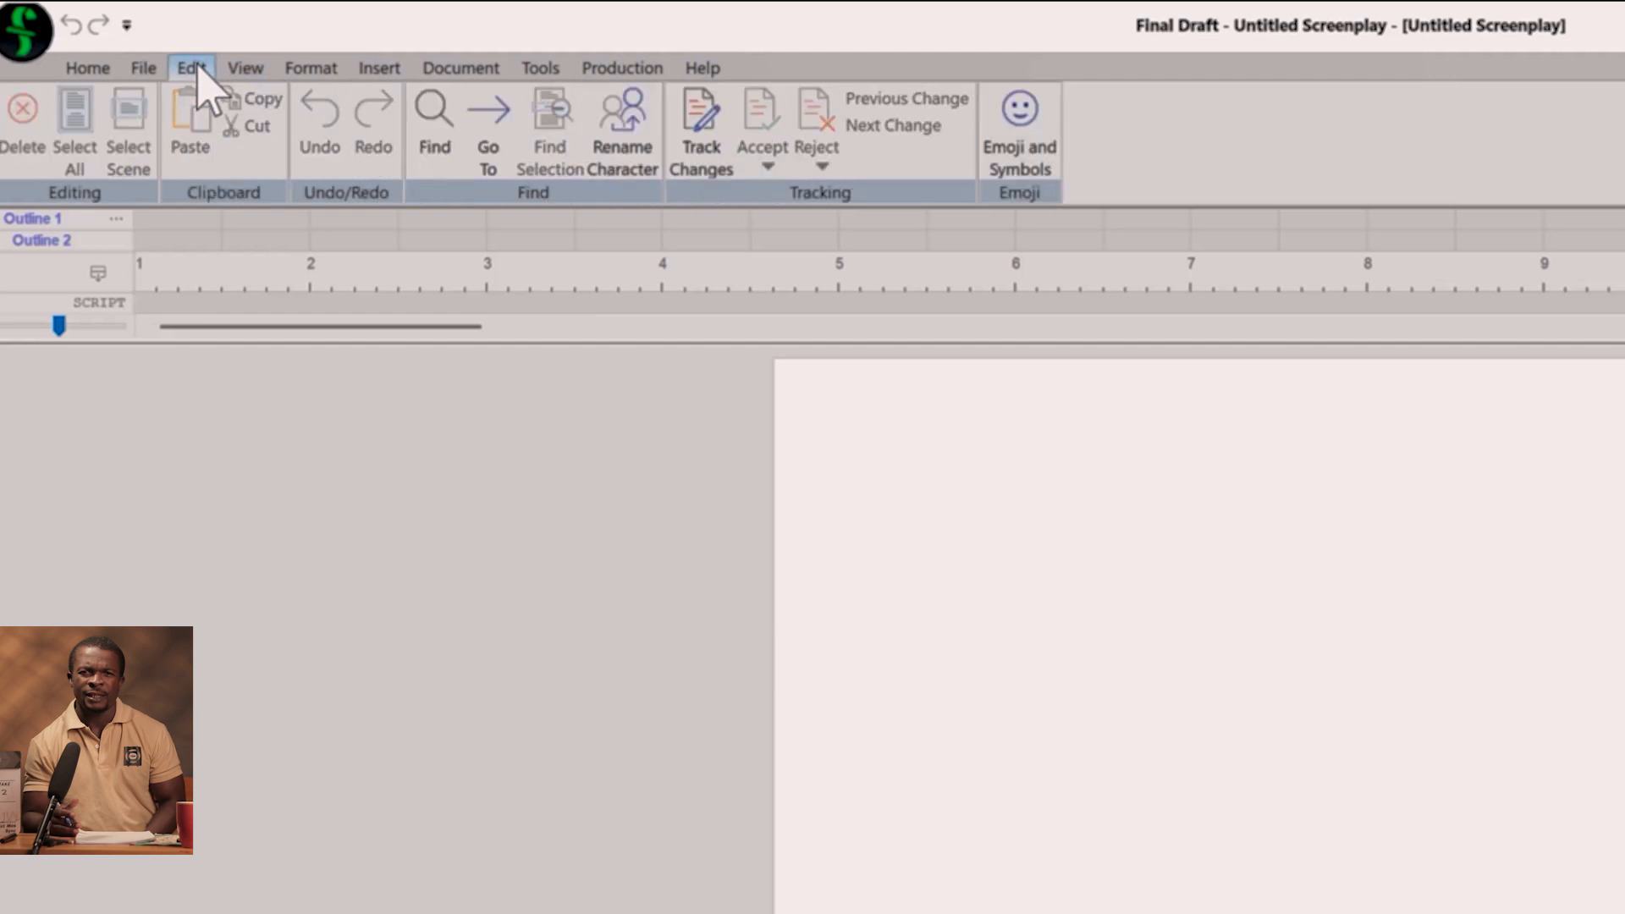
{"action": "left_click", "coordinate": [245, 67]}
{"action": "left_click", "coordinate": [337, 67]}
{"action": "left_click", "coordinate": [377, 69]}
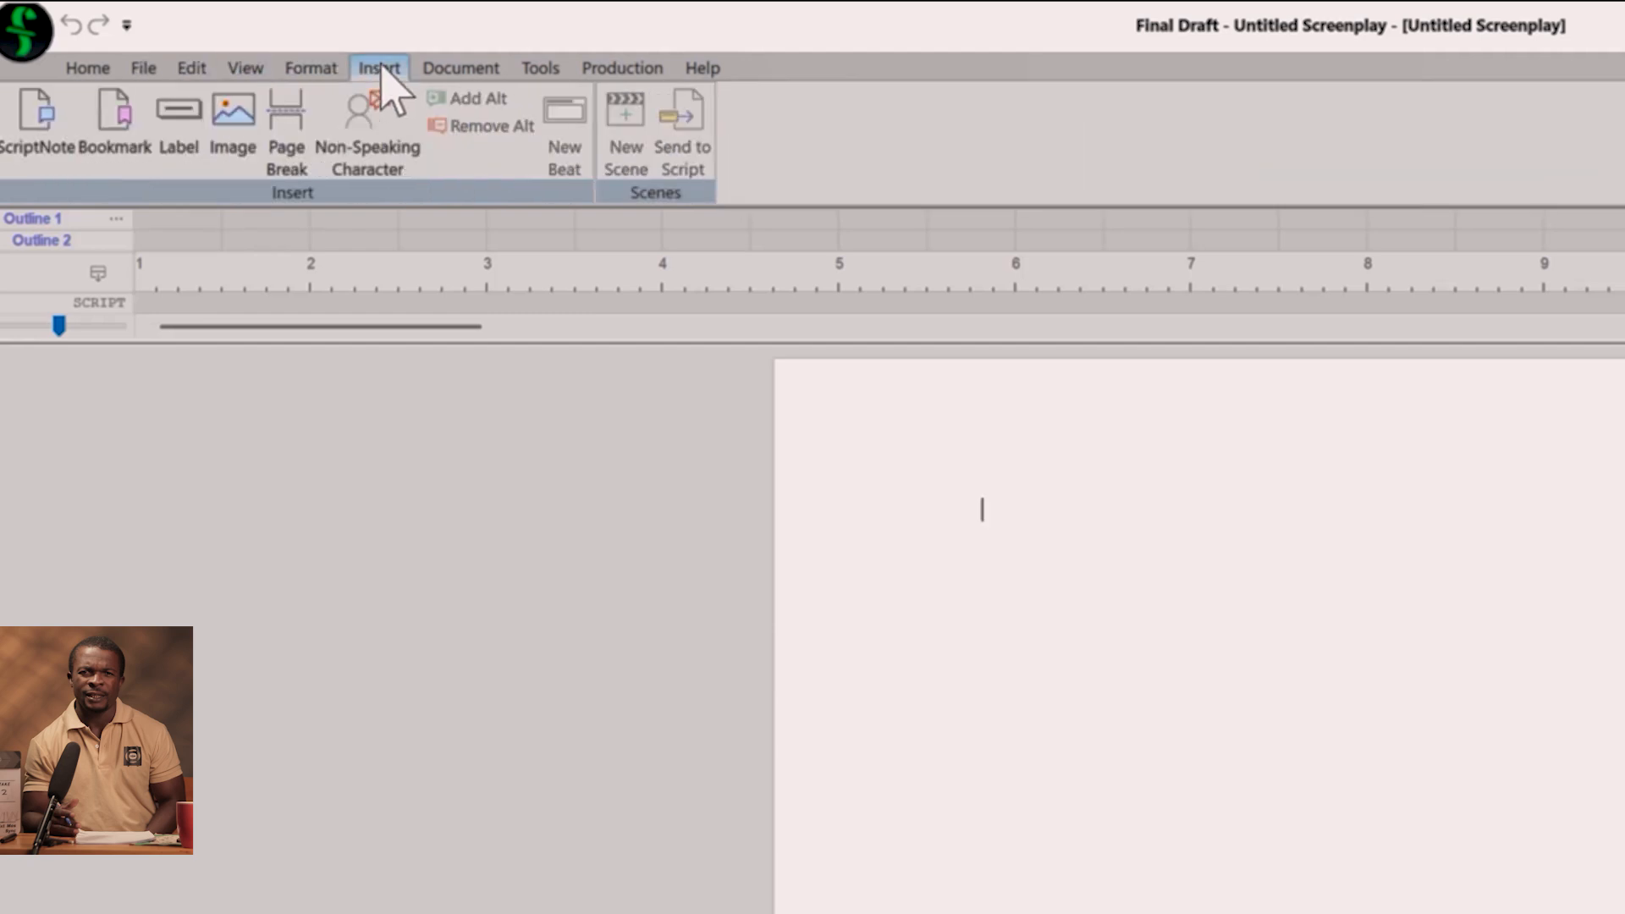
{"action": "left_click", "coordinate": [457, 70]}
{"action": "left_click", "coordinate": [542, 70]}
{"action": "left_click", "coordinate": [608, 68]}
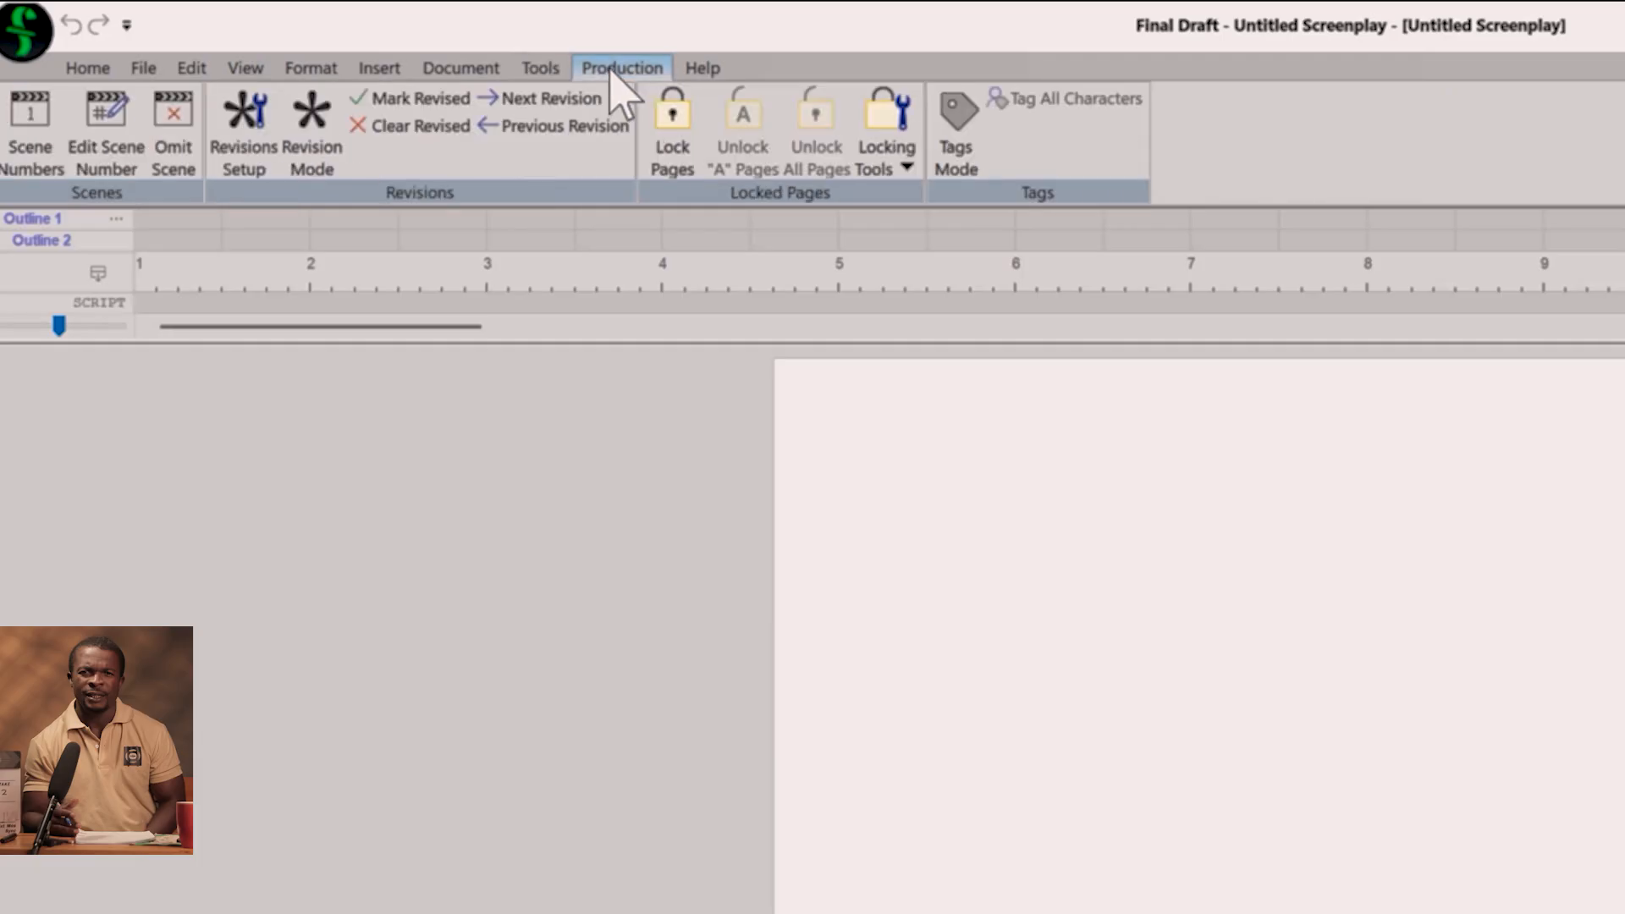
{"action": "left_click", "coordinate": [710, 68]}
{"action": "left_click", "coordinate": [88, 68]}
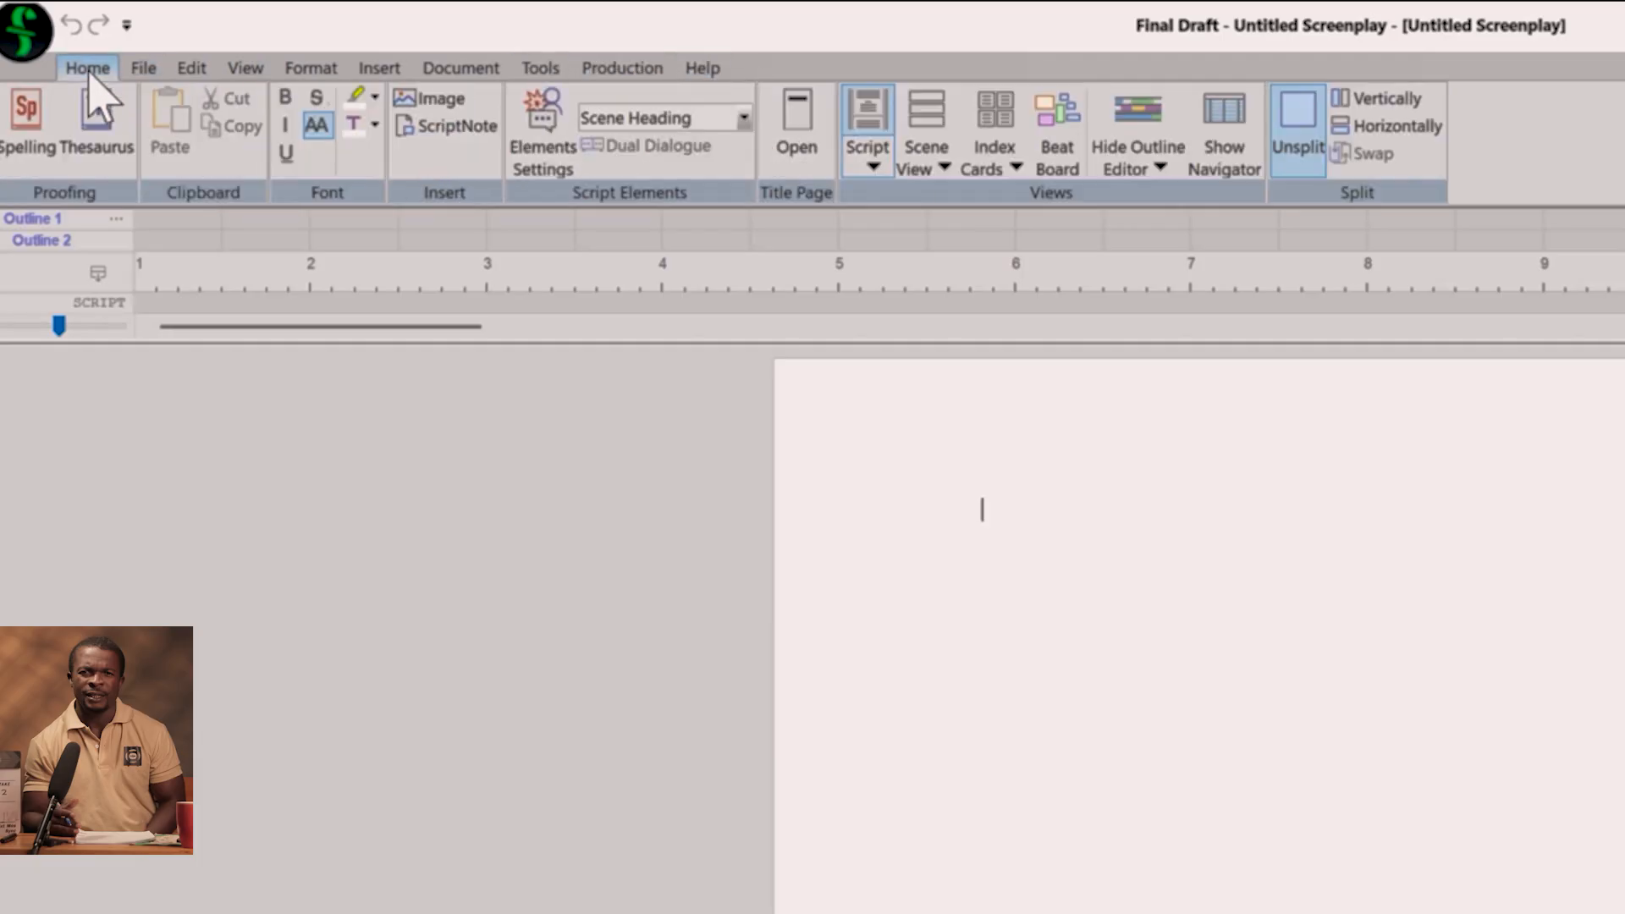
- Go over the home, file, edit, view, format, document and tools command groups again, ending on the file commands
{"action": "left_click", "coordinate": [143, 67]}
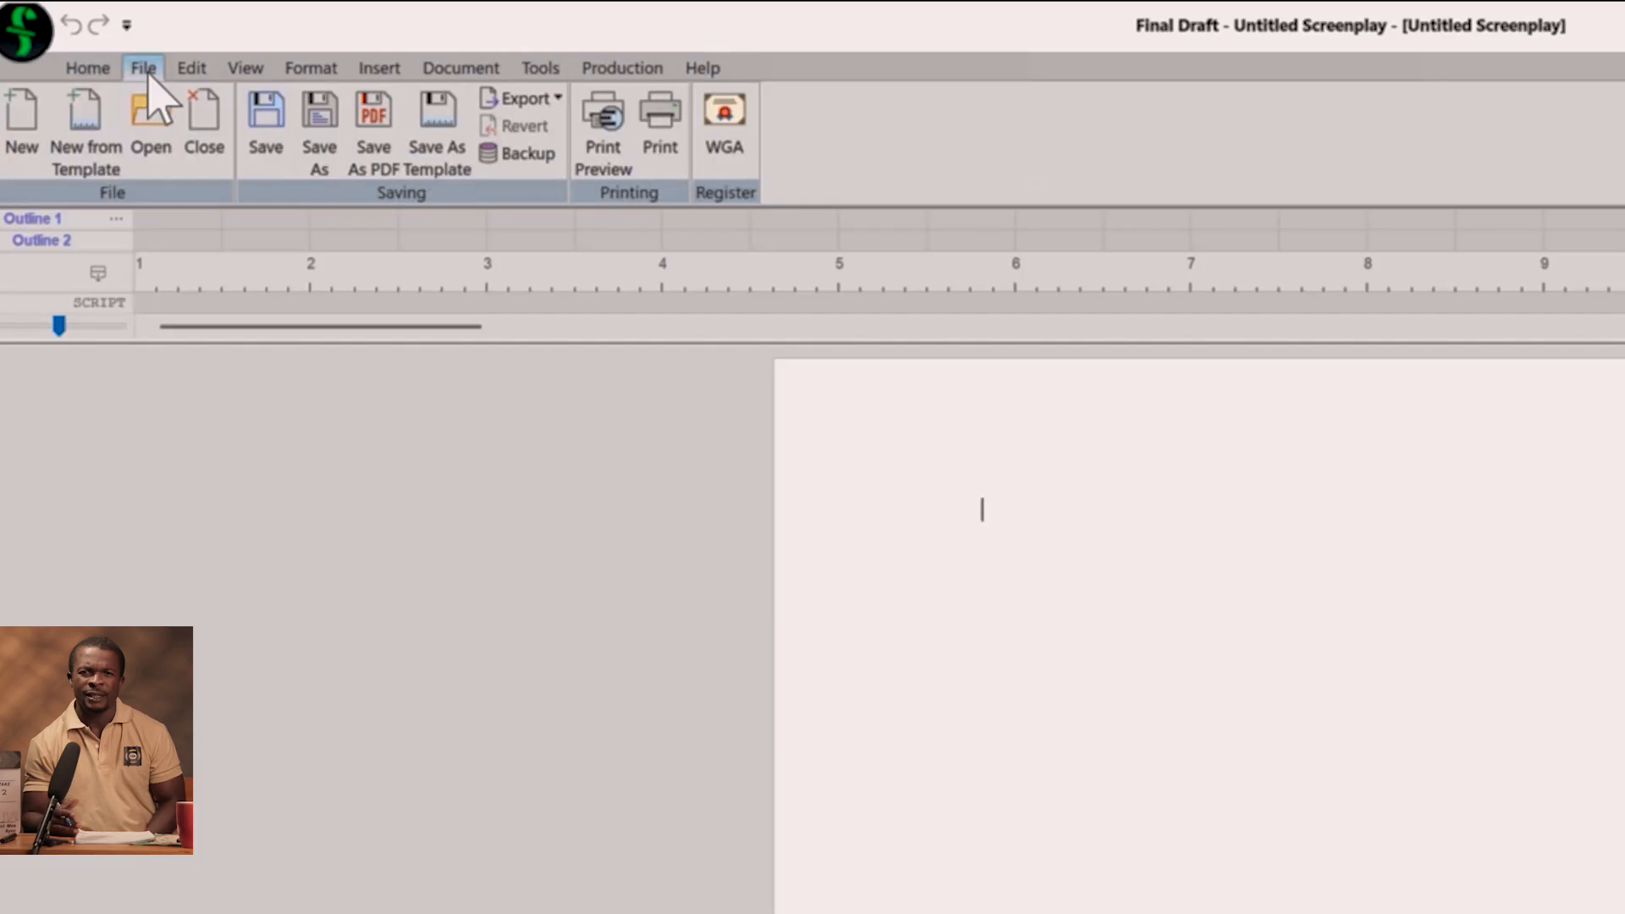
{"action": "left_click", "coordinate": [191, 67]}
{"action": "left_click", "coordinate": [245, 68]}
{"action": "left_click", "coordinate": [311, 67]}
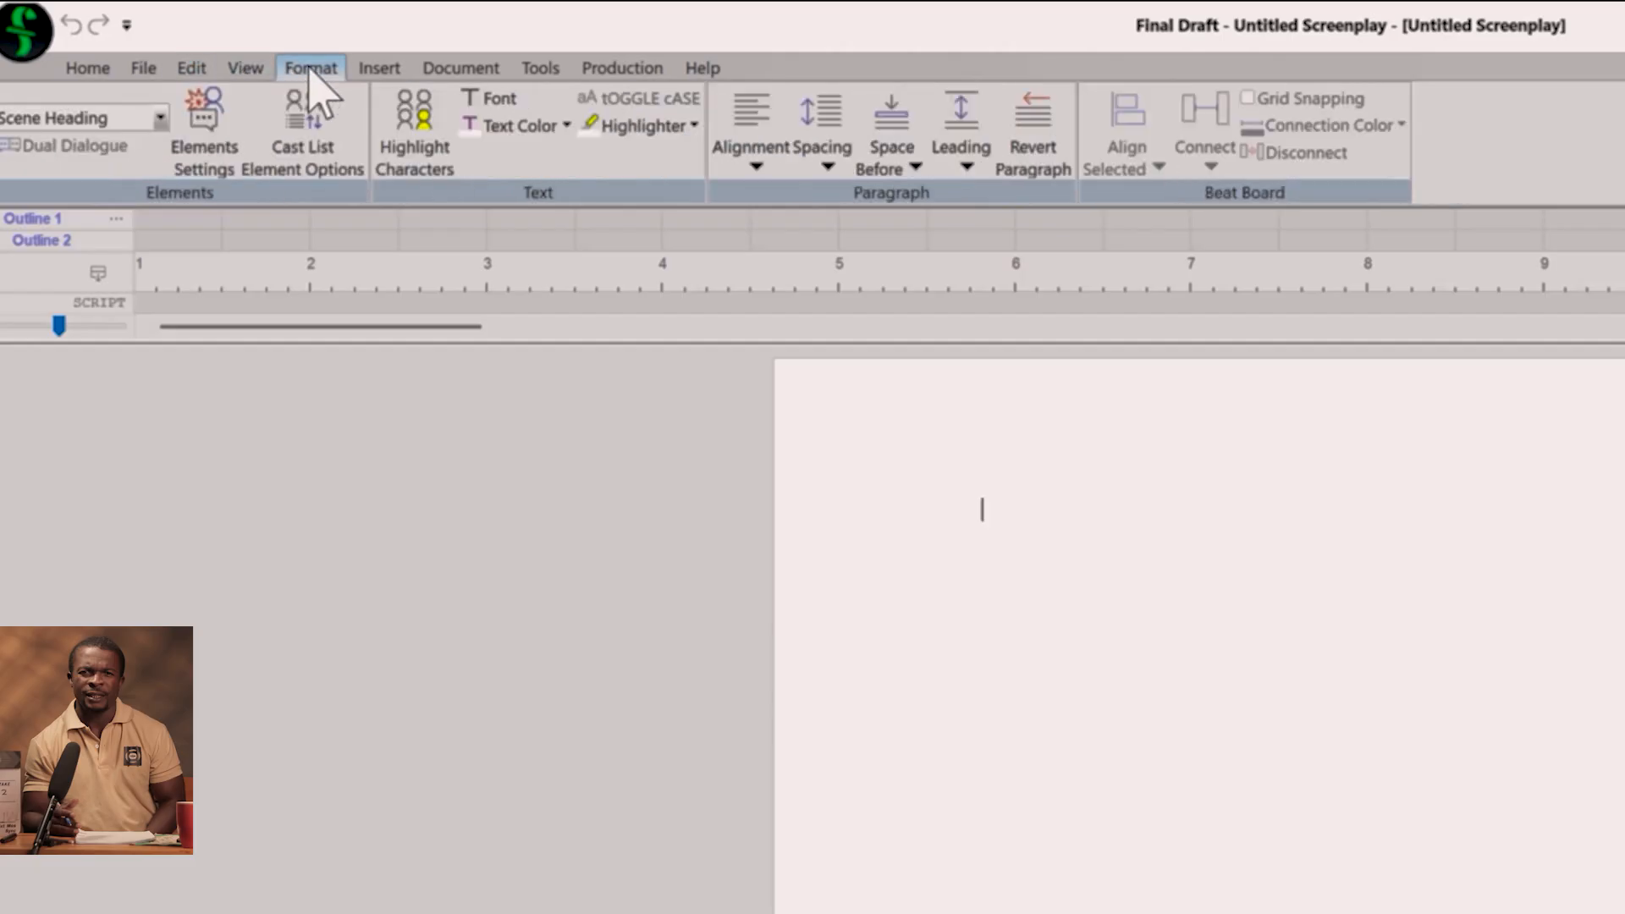
{"action": "left_click", "coordinate": [95, 74]}
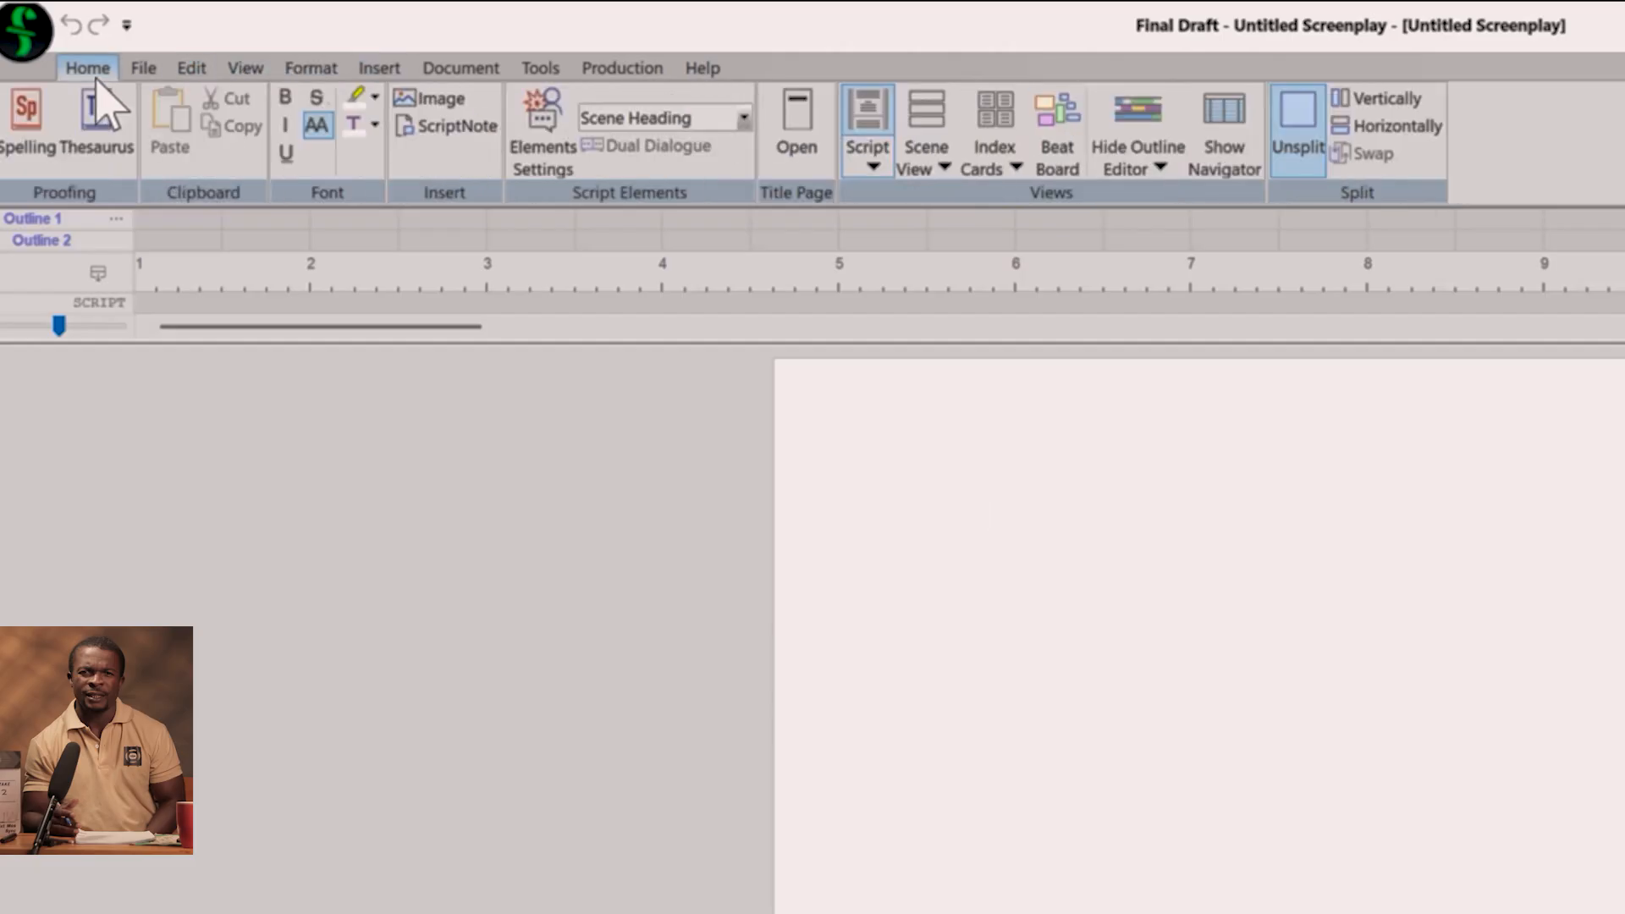
{"action": "left_click", "coordinate": [143, 70]}
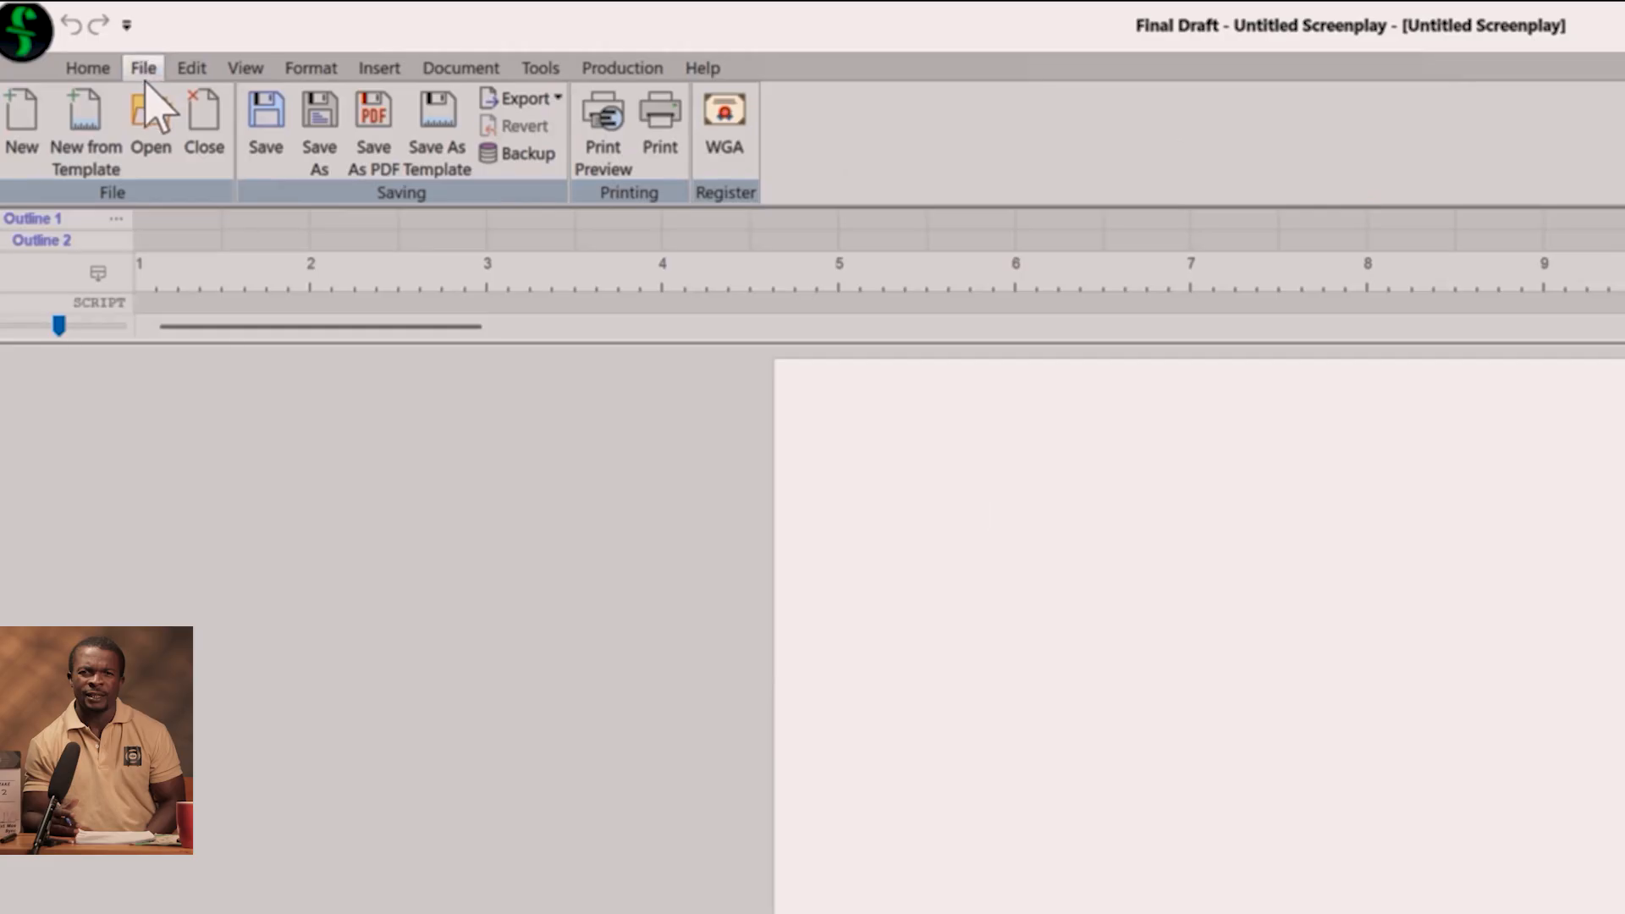
{"action": "left_click", "coordinate": [186, 69]}
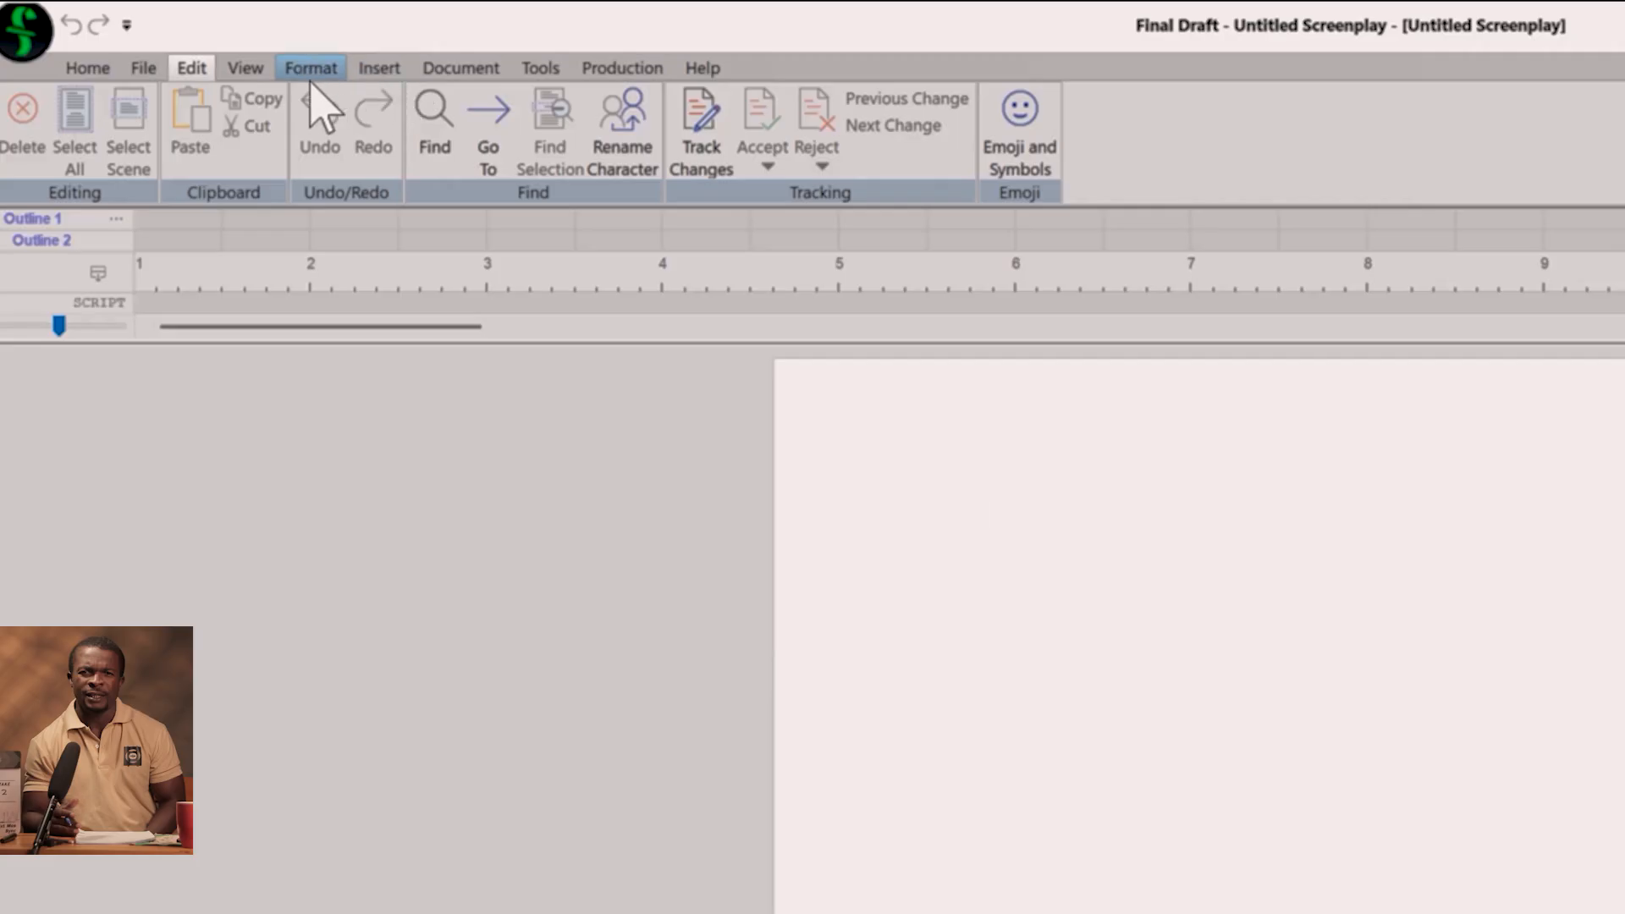
{"action": "left_click", "coordinate": [649, 356]}
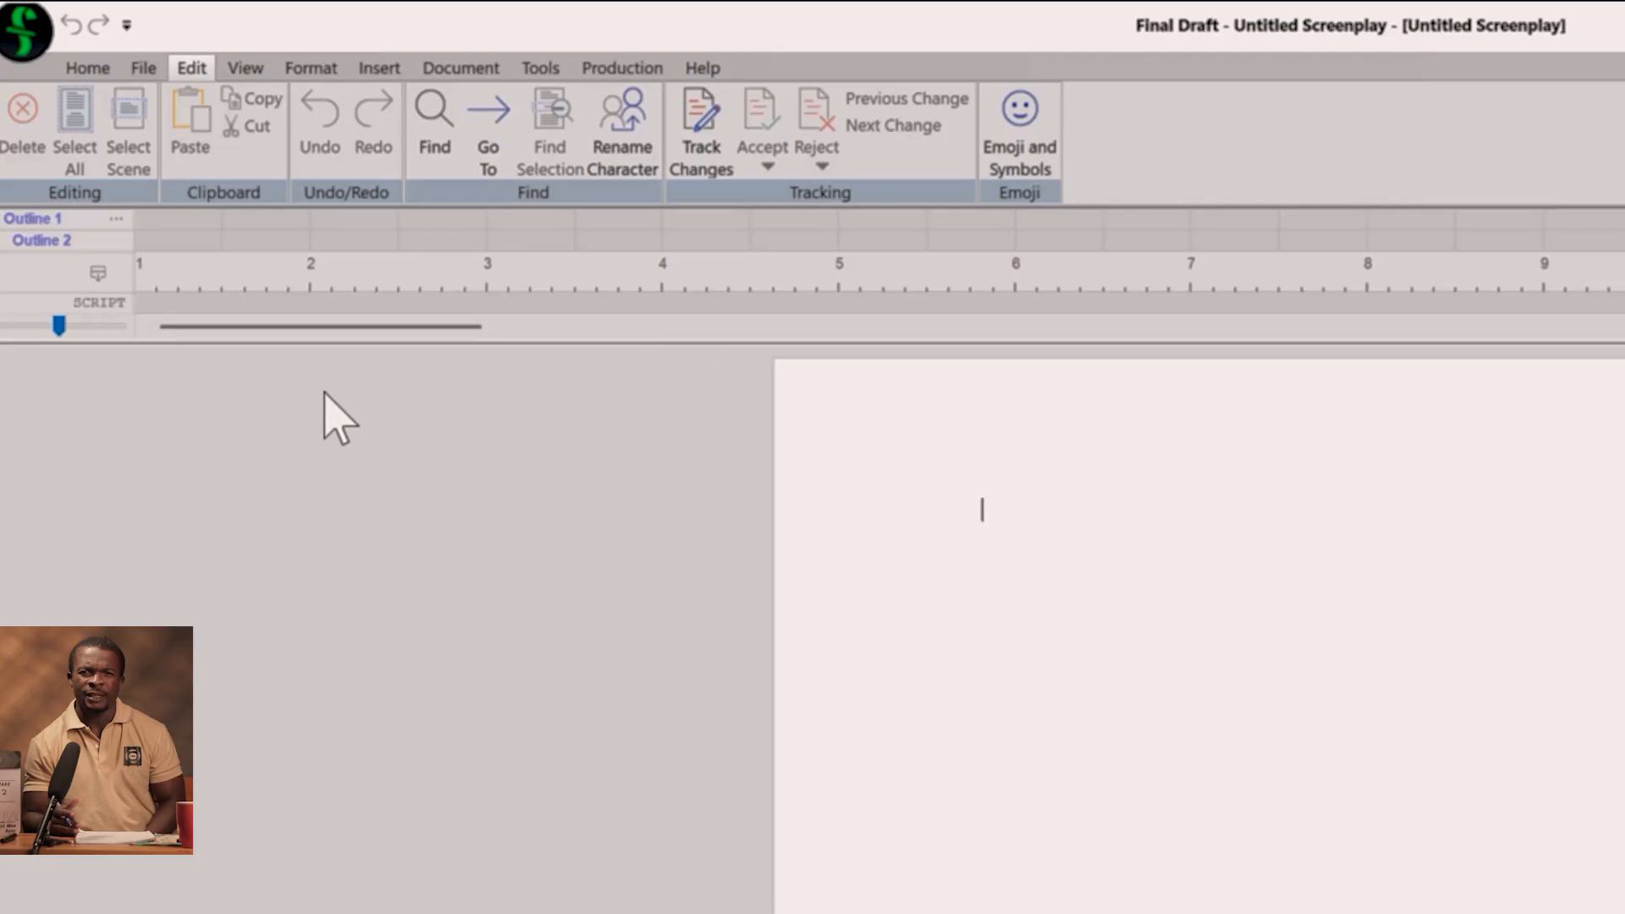
{"action": "left_click", "coordinate": [311, 68]}
{"action": "left_click", "coordinate": [442, 71]}
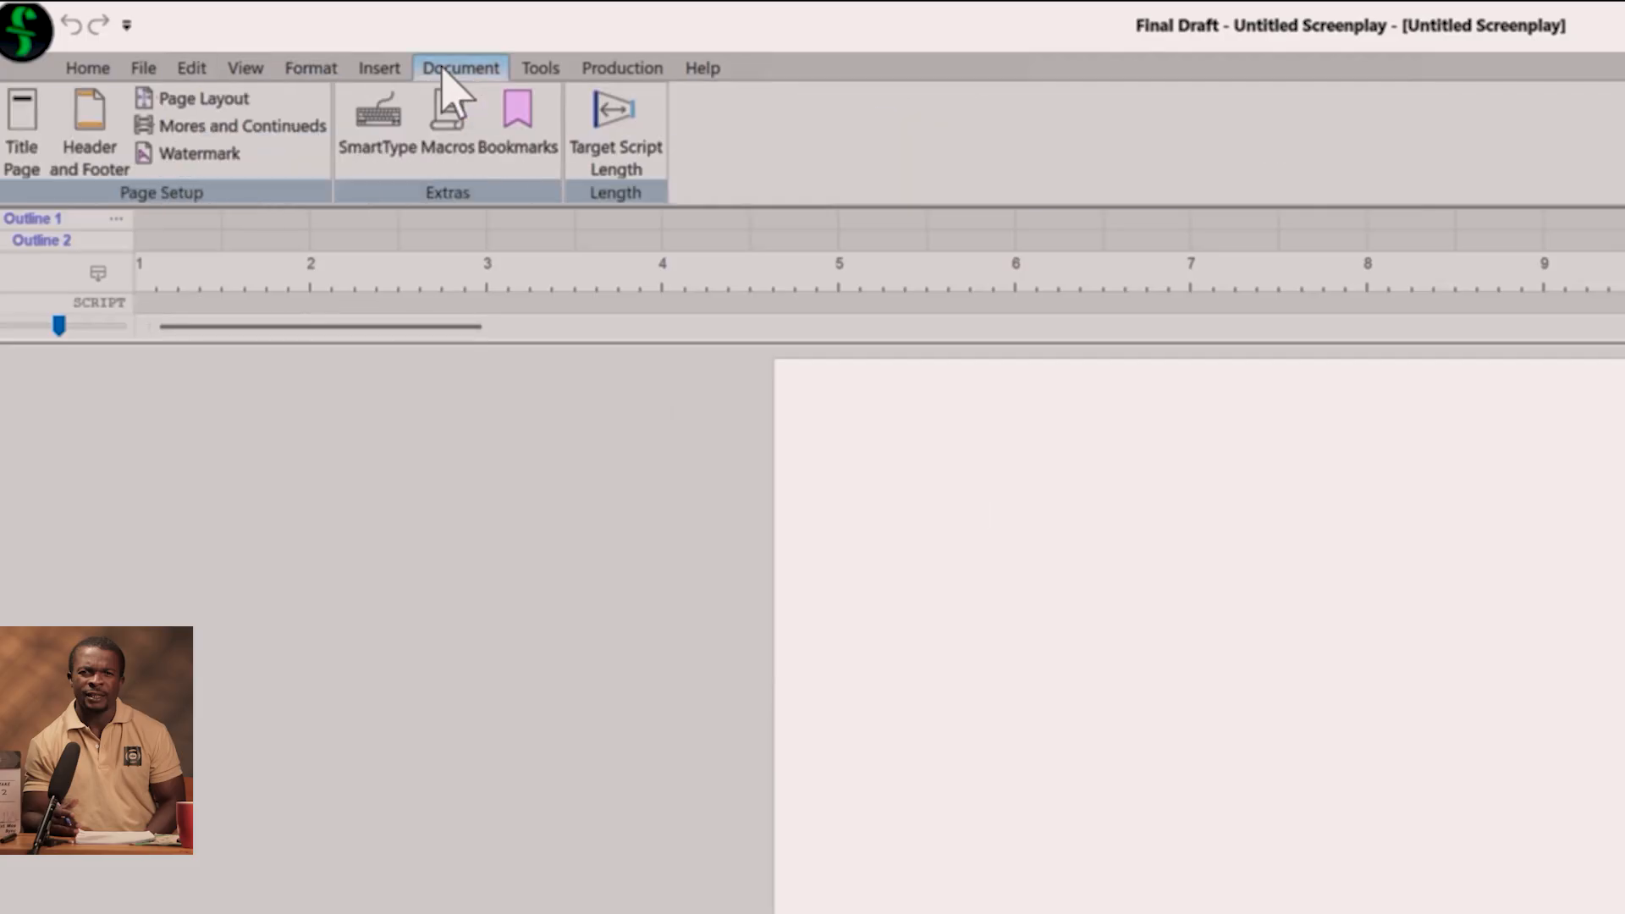
{"action": "left_click", "coordinate": [551, 69]}
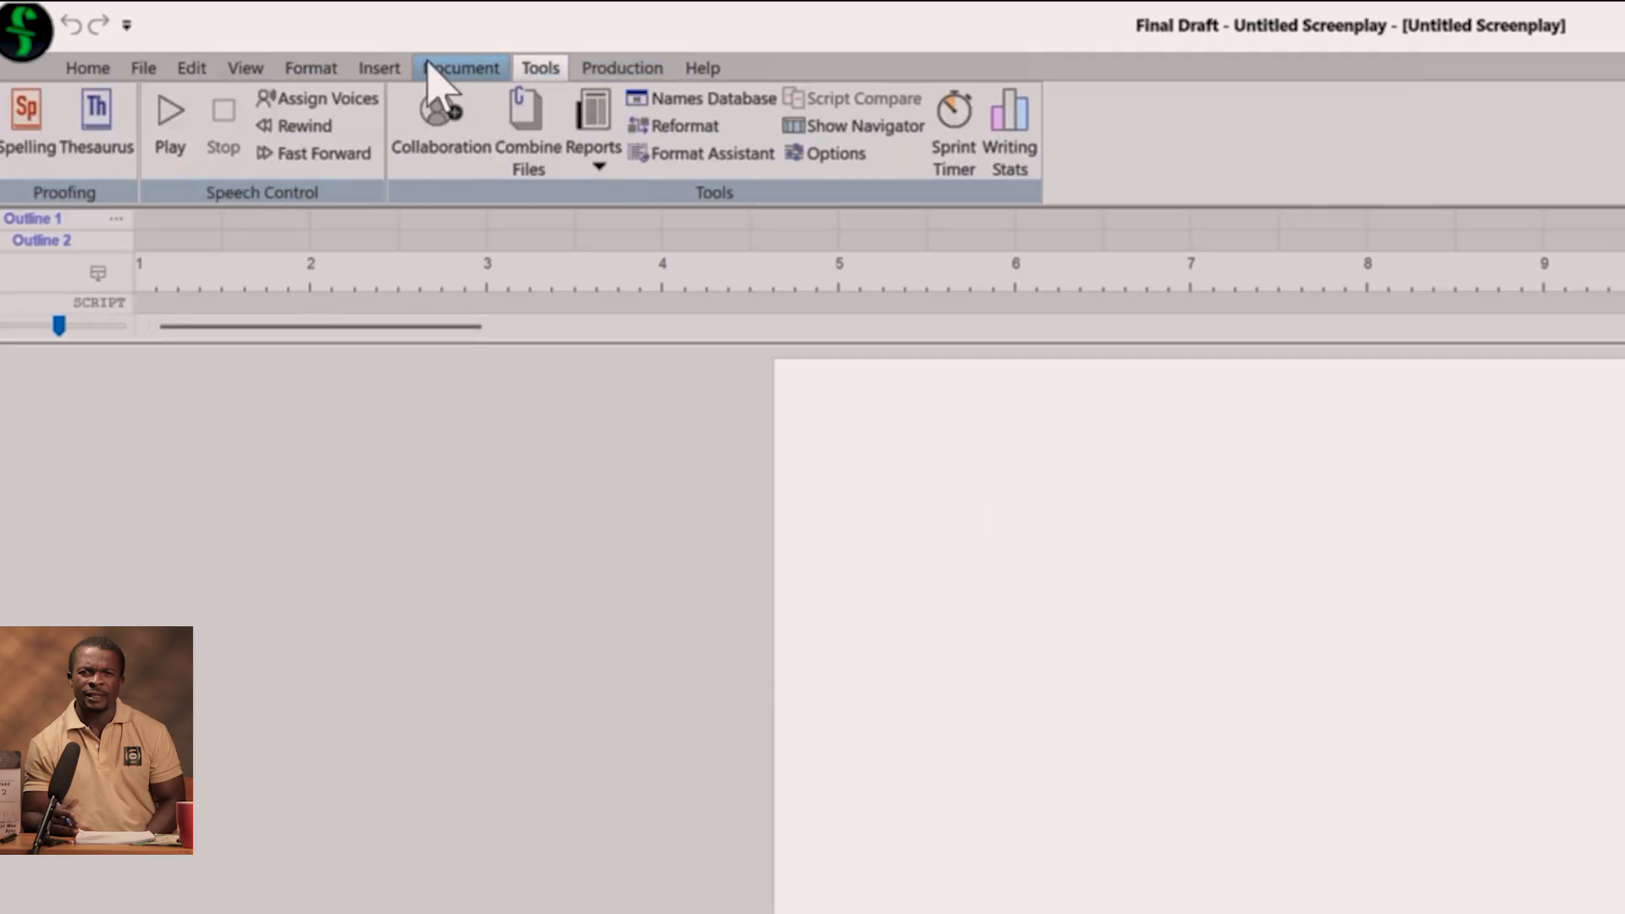
{"action": "left_click", "coordinate": [141, 69]}
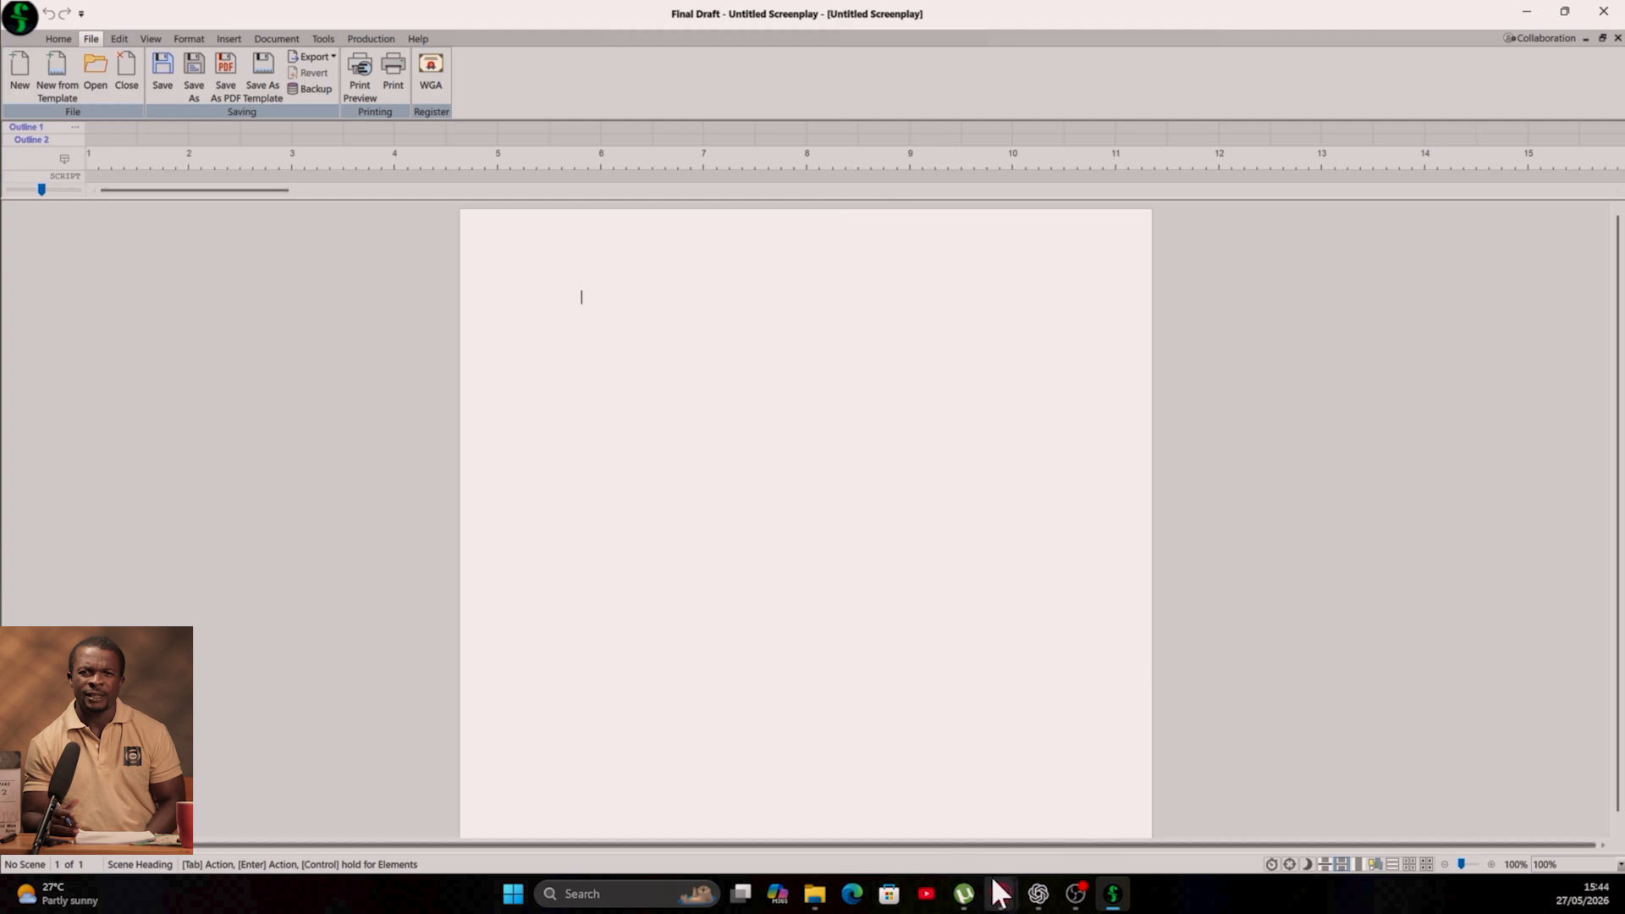
- Switch to the Opera browser and search Google for "scene format"
{"action": "mouse_move", "coordinate": [1001, 897]}
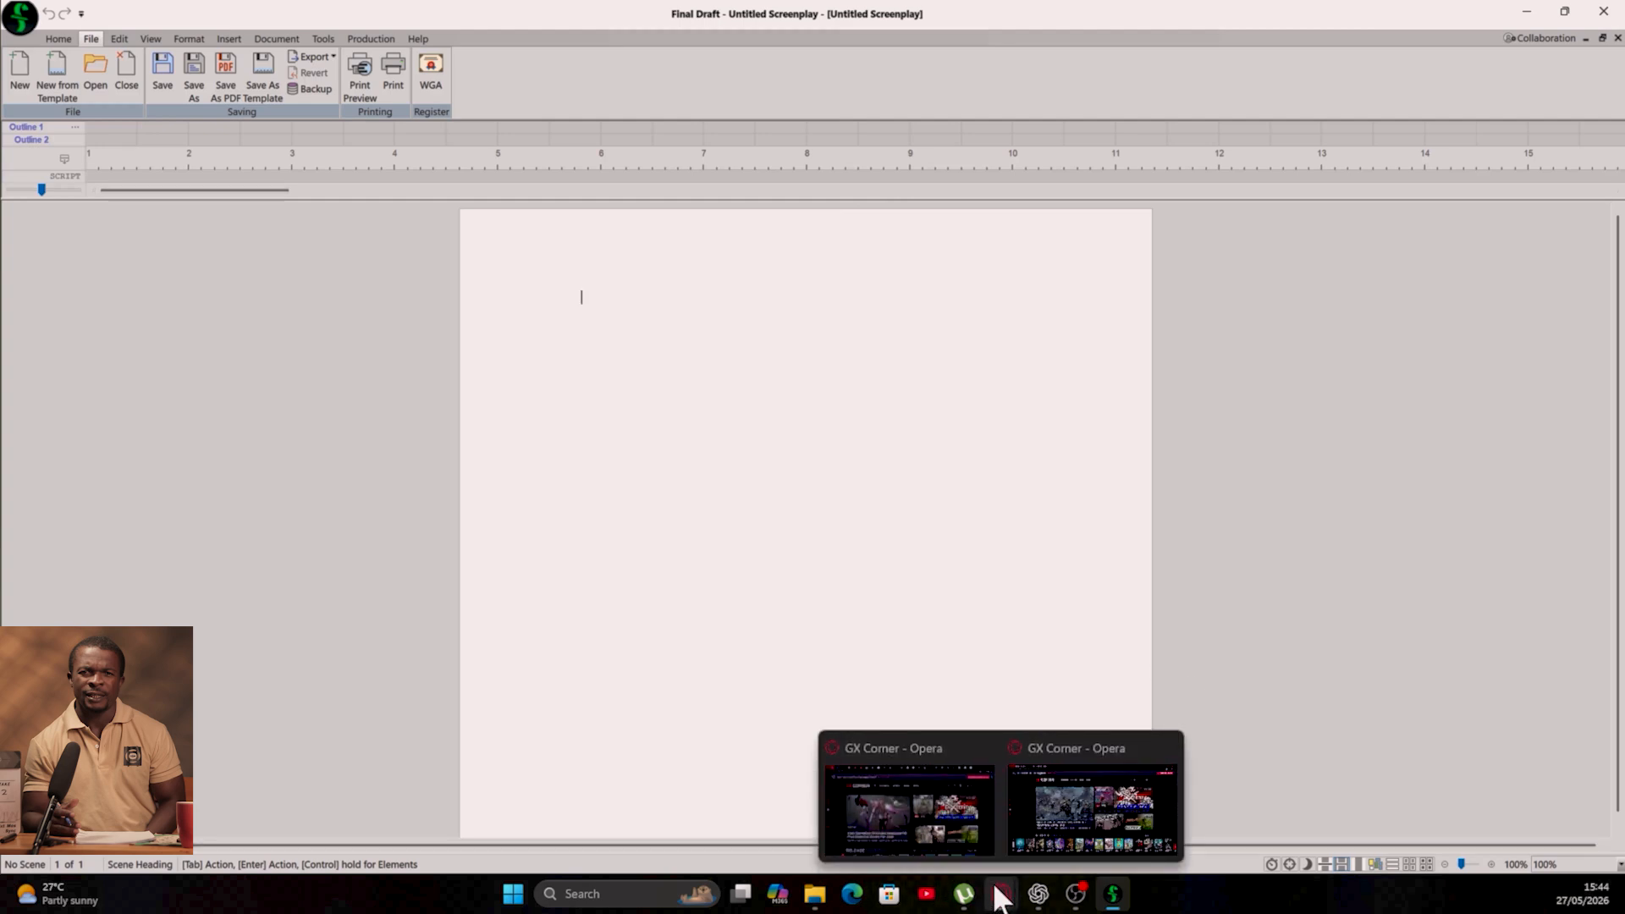
{"action": "left_click", "coordinate": [1048, 837]}
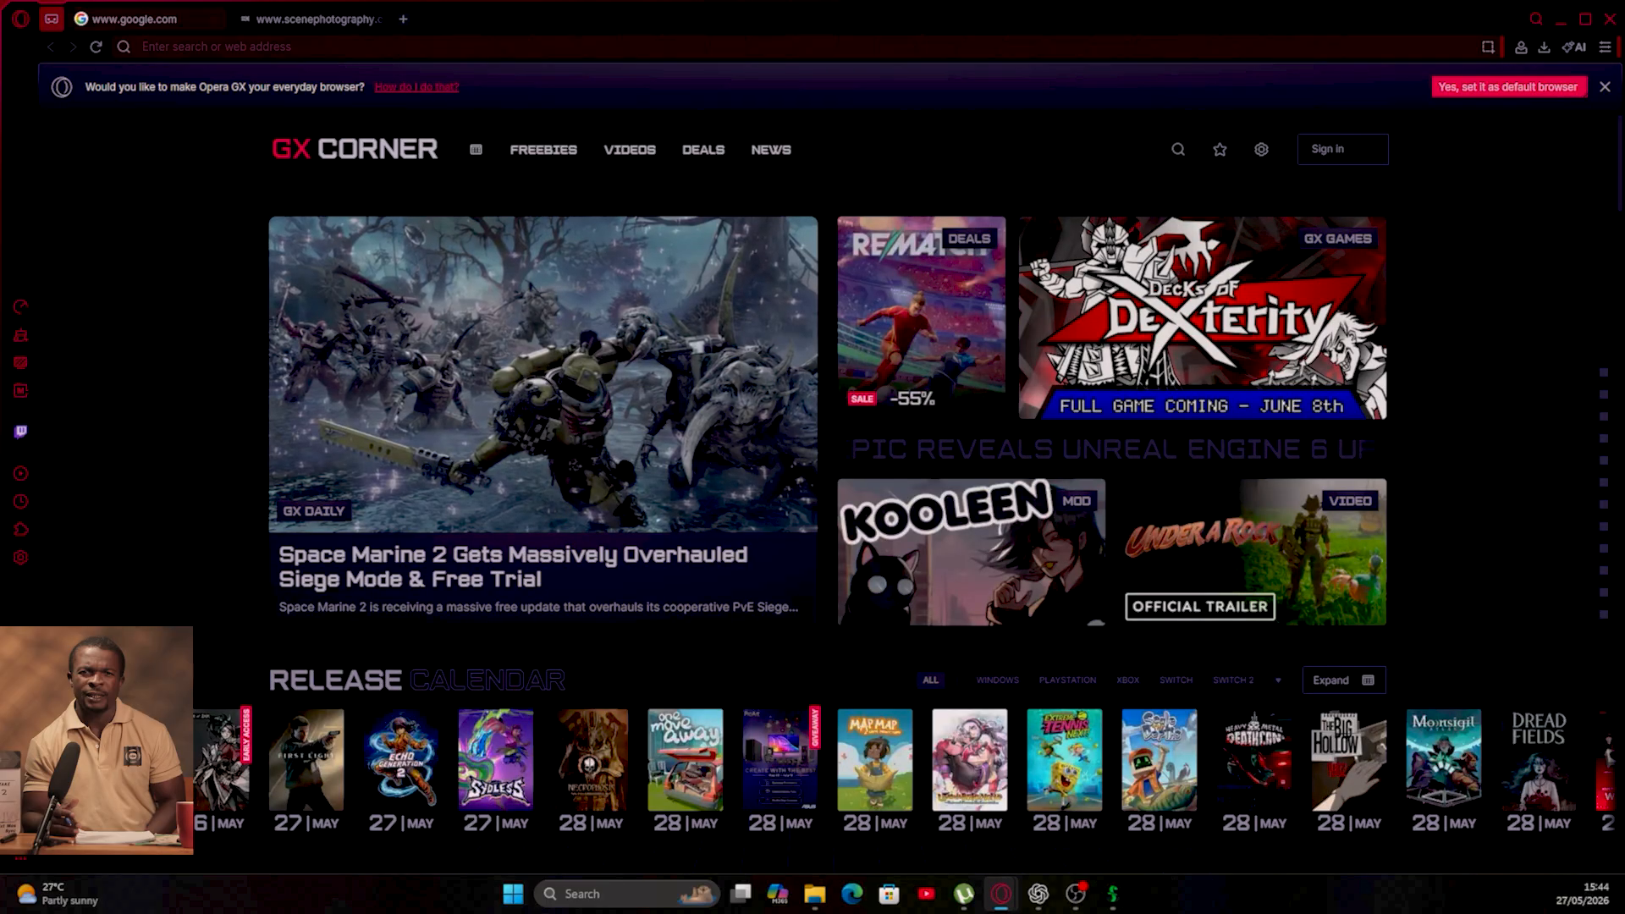
{"action": "key", "text": "ctrl+l"}
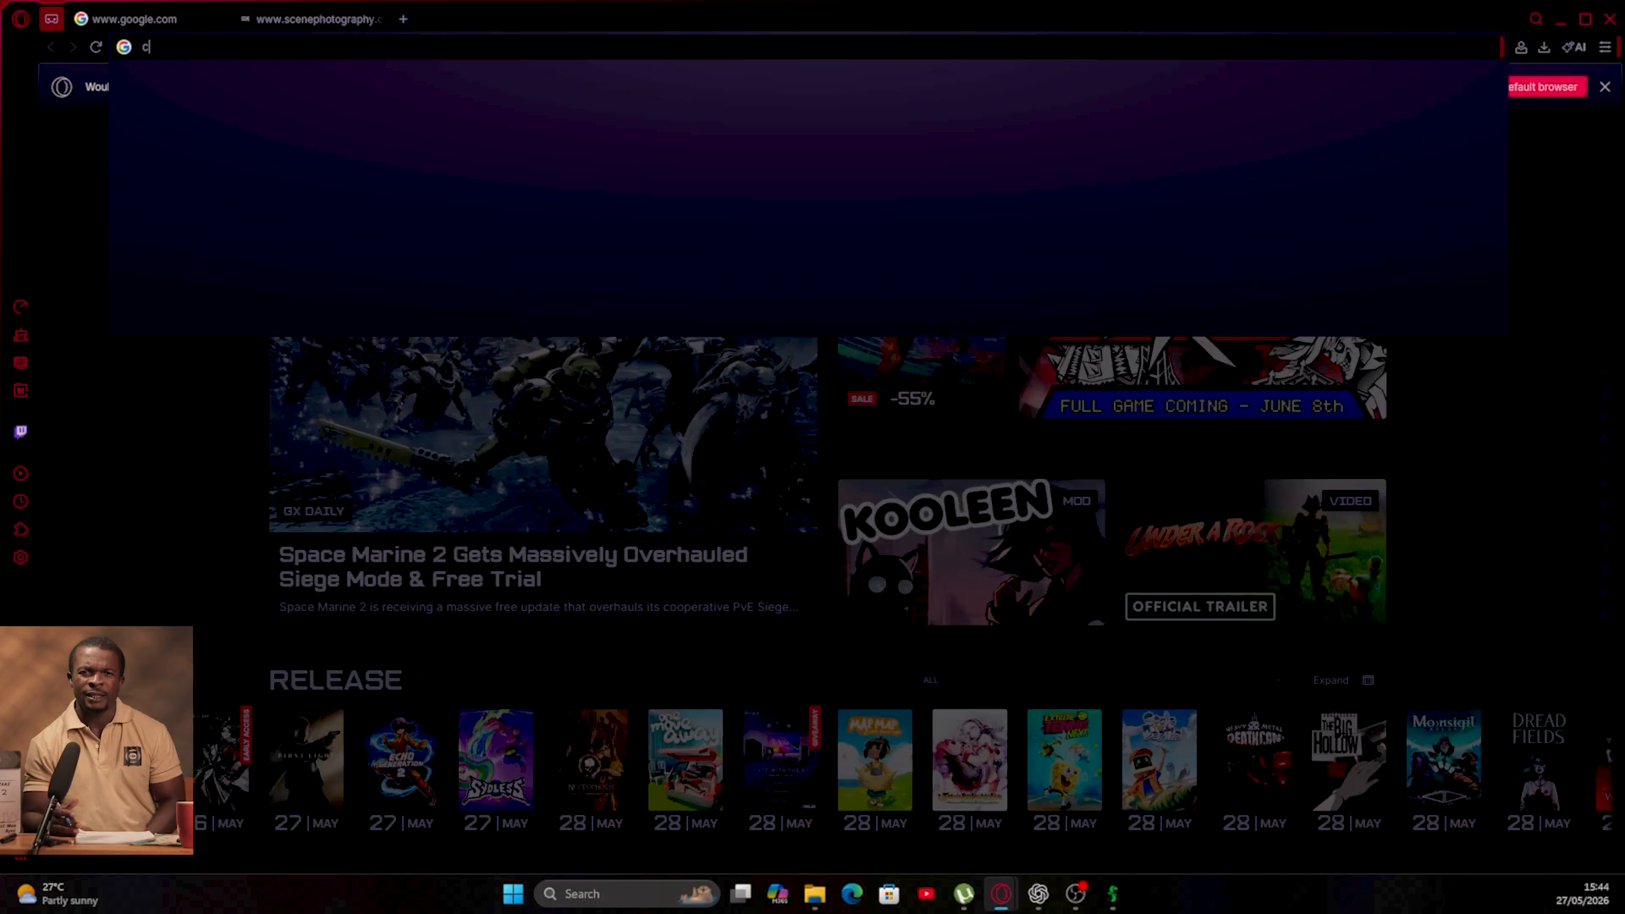
{"action": "type", "text": "ce"}
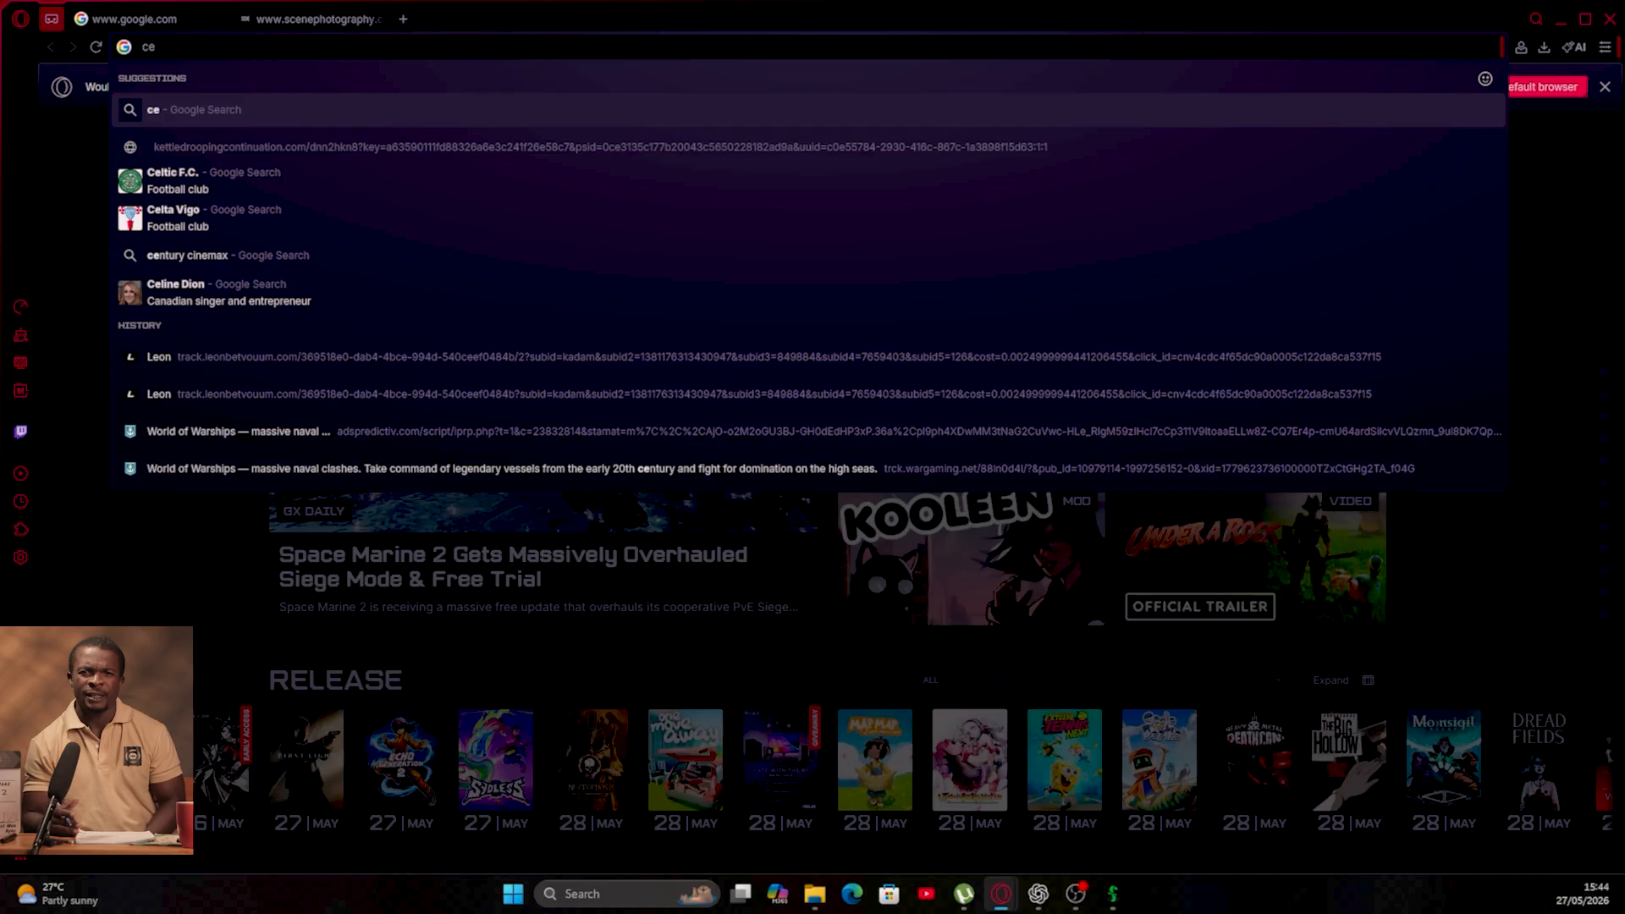
{"action": "key", "text": "BackSpace"}
{"action": "key", "text": "BackSpace"}
{"action": "type", "text": "cene"}
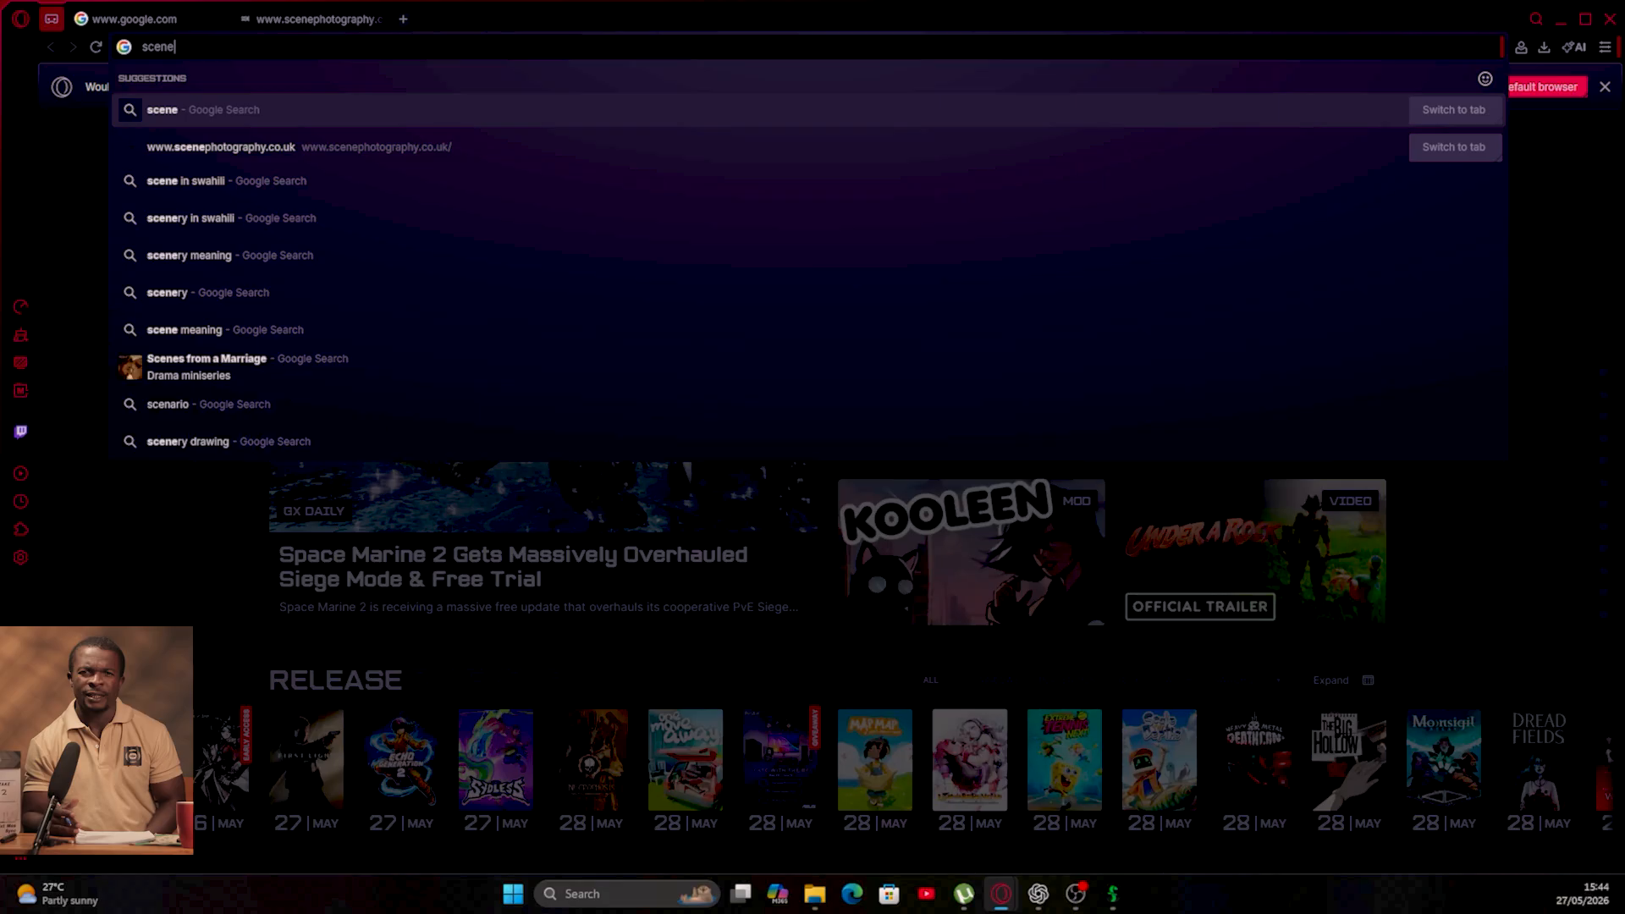
{"action": "type", "text": " format"}
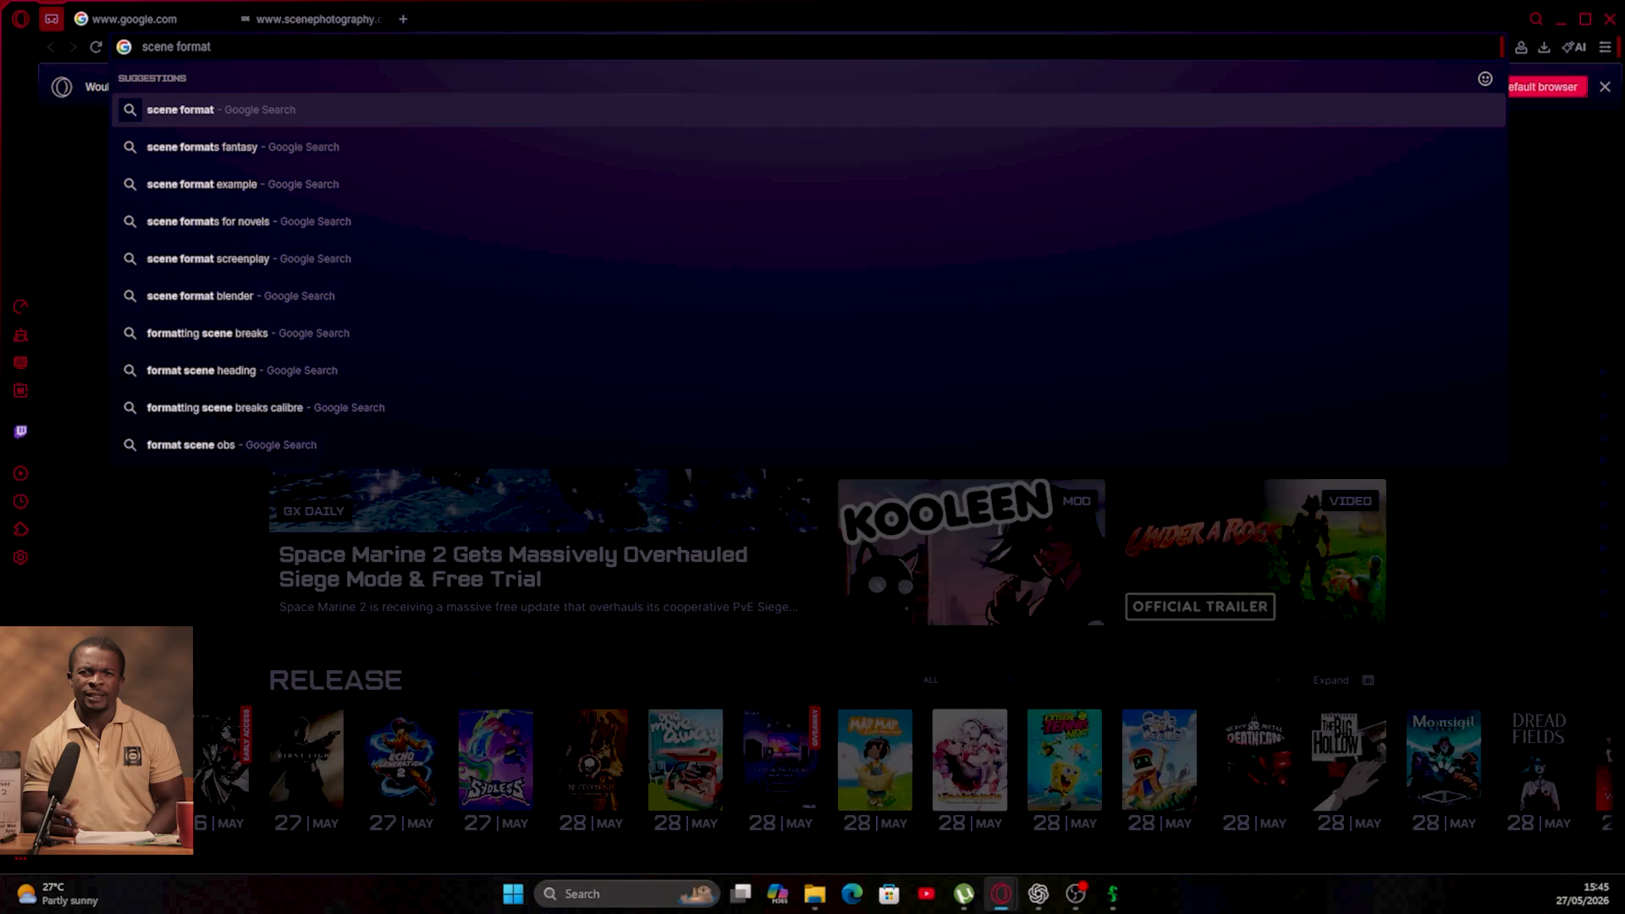
{"action": "key", "text": "Return"}
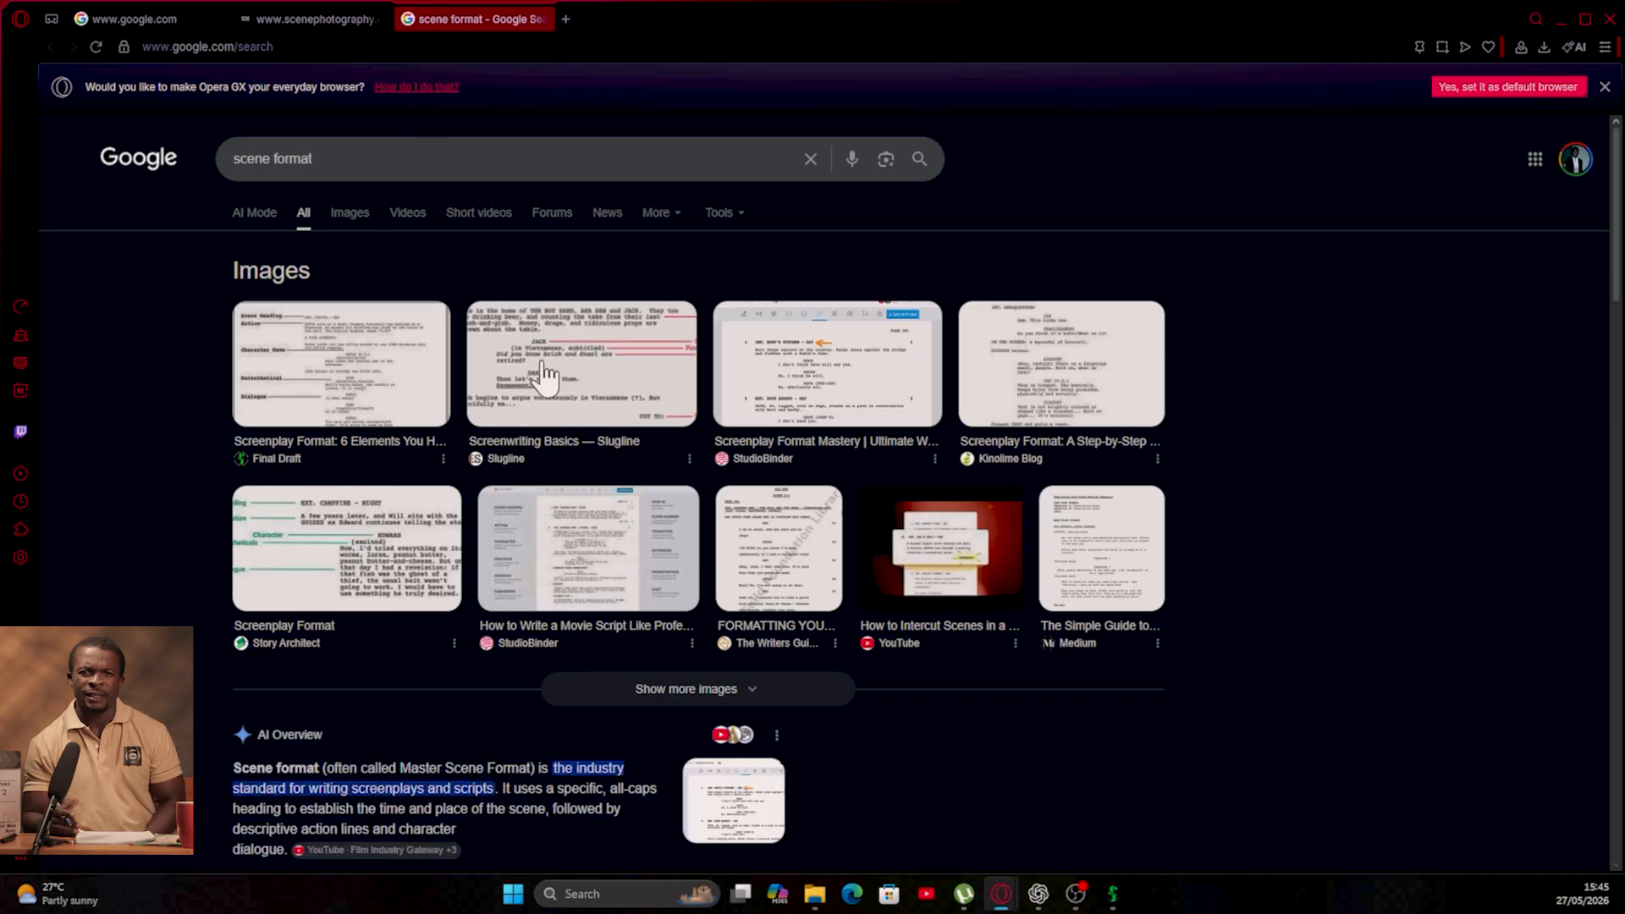
- Open Story Architect's "Screenplay Format" page from the image results and examine its labelled script example
{"action": "left_click", "coordinate": [367, 537]}
{"action": "left_click", "coordinate": [1327, 330]}
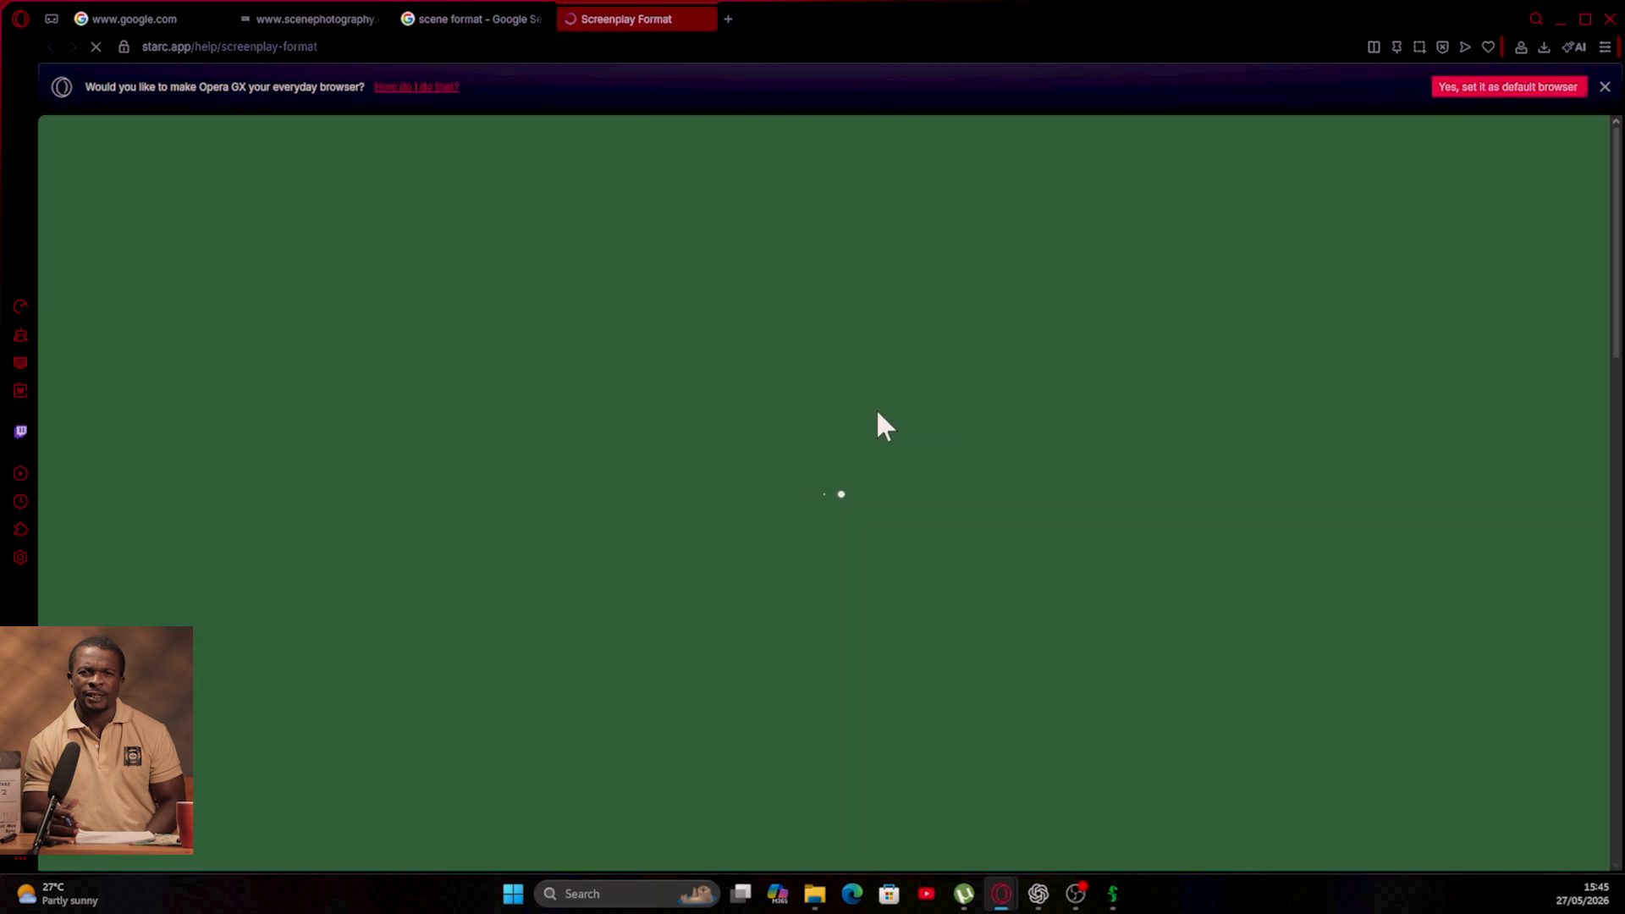
{"action": "scroll", "coordinate": [871, 535], "scroll_direction": "down", "scroll_amount": 5}
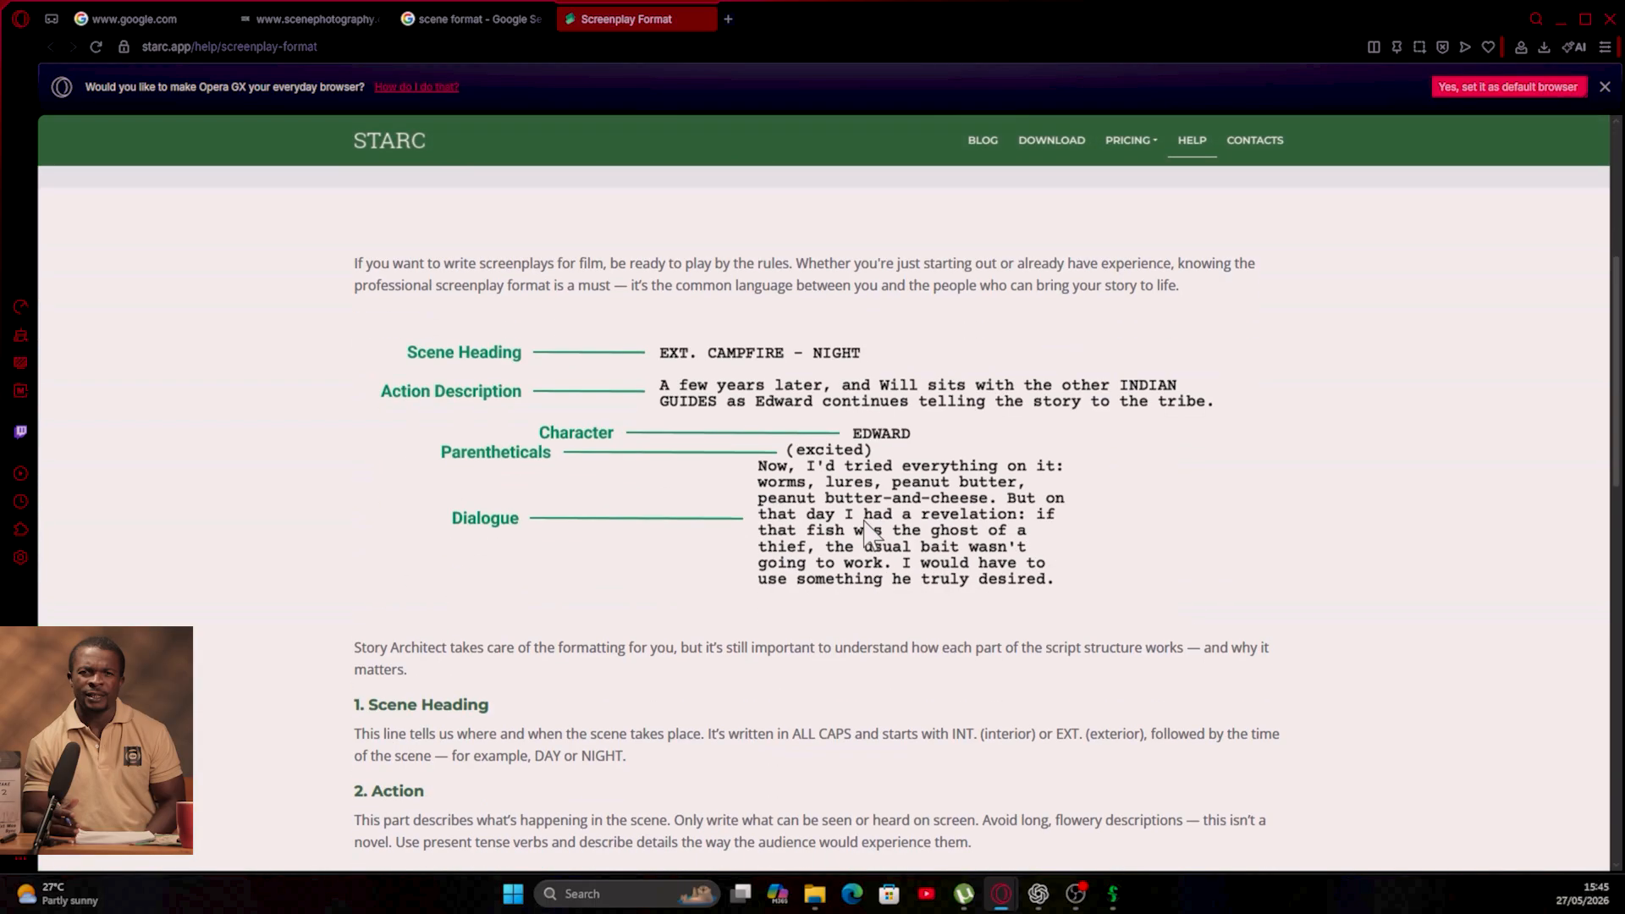
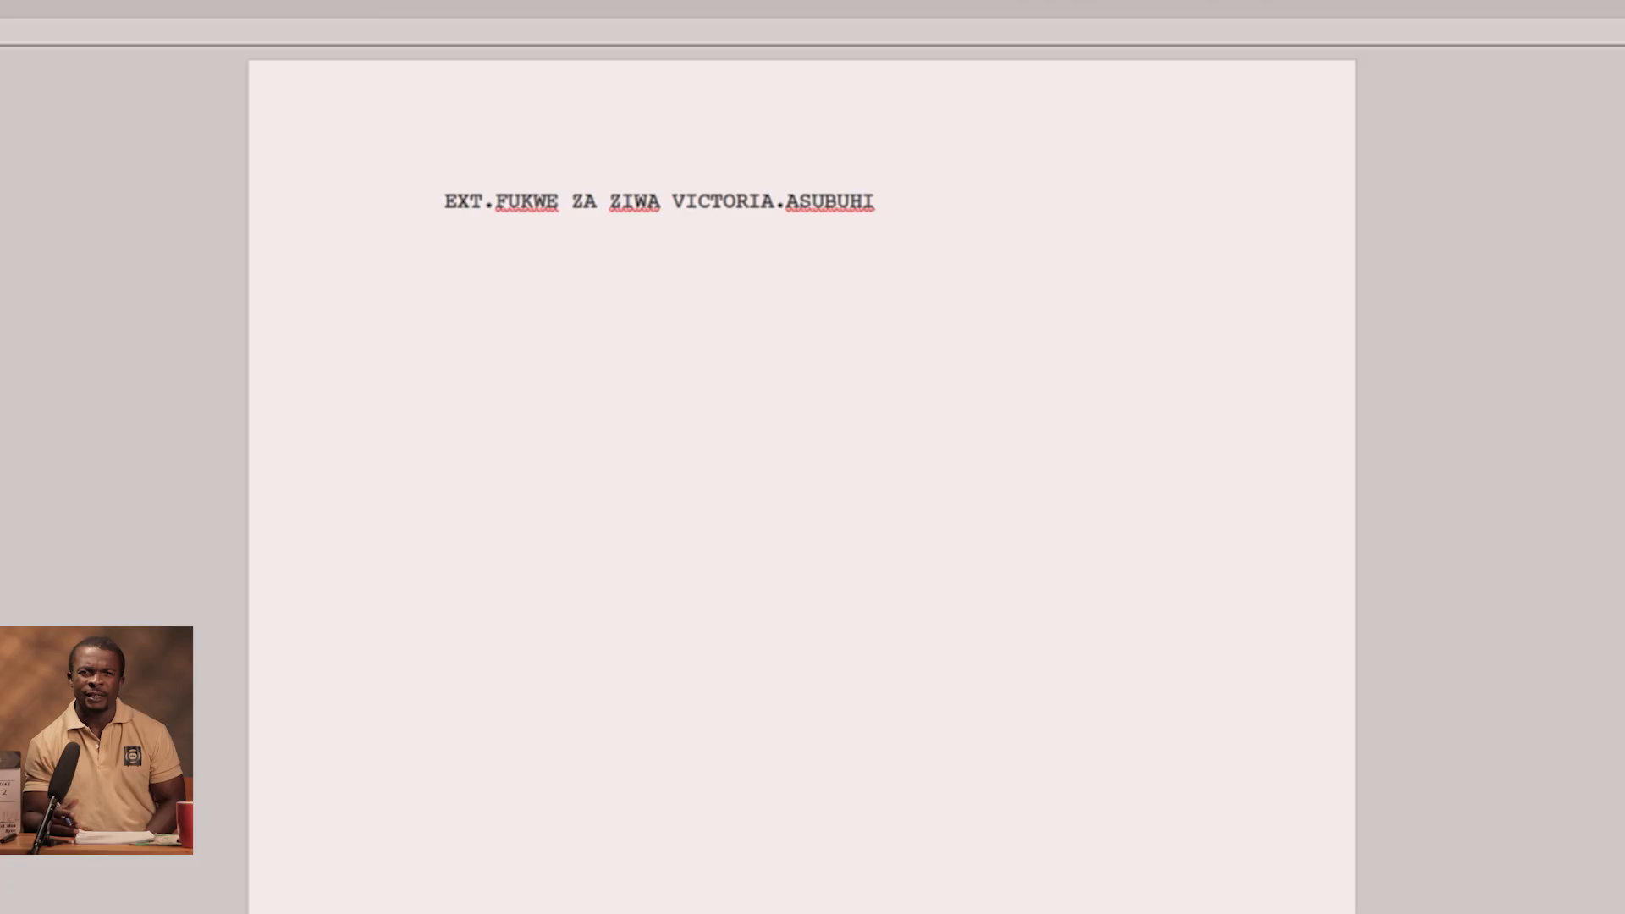
- Below the scene heading, write the action text "Jua lianachomoza katikakti ya milima iliozunguka ziwa, mlio wa mawimbi unasikika"
{"action": "type", "text": "Jua lianachomoza katikakti ya milima"}
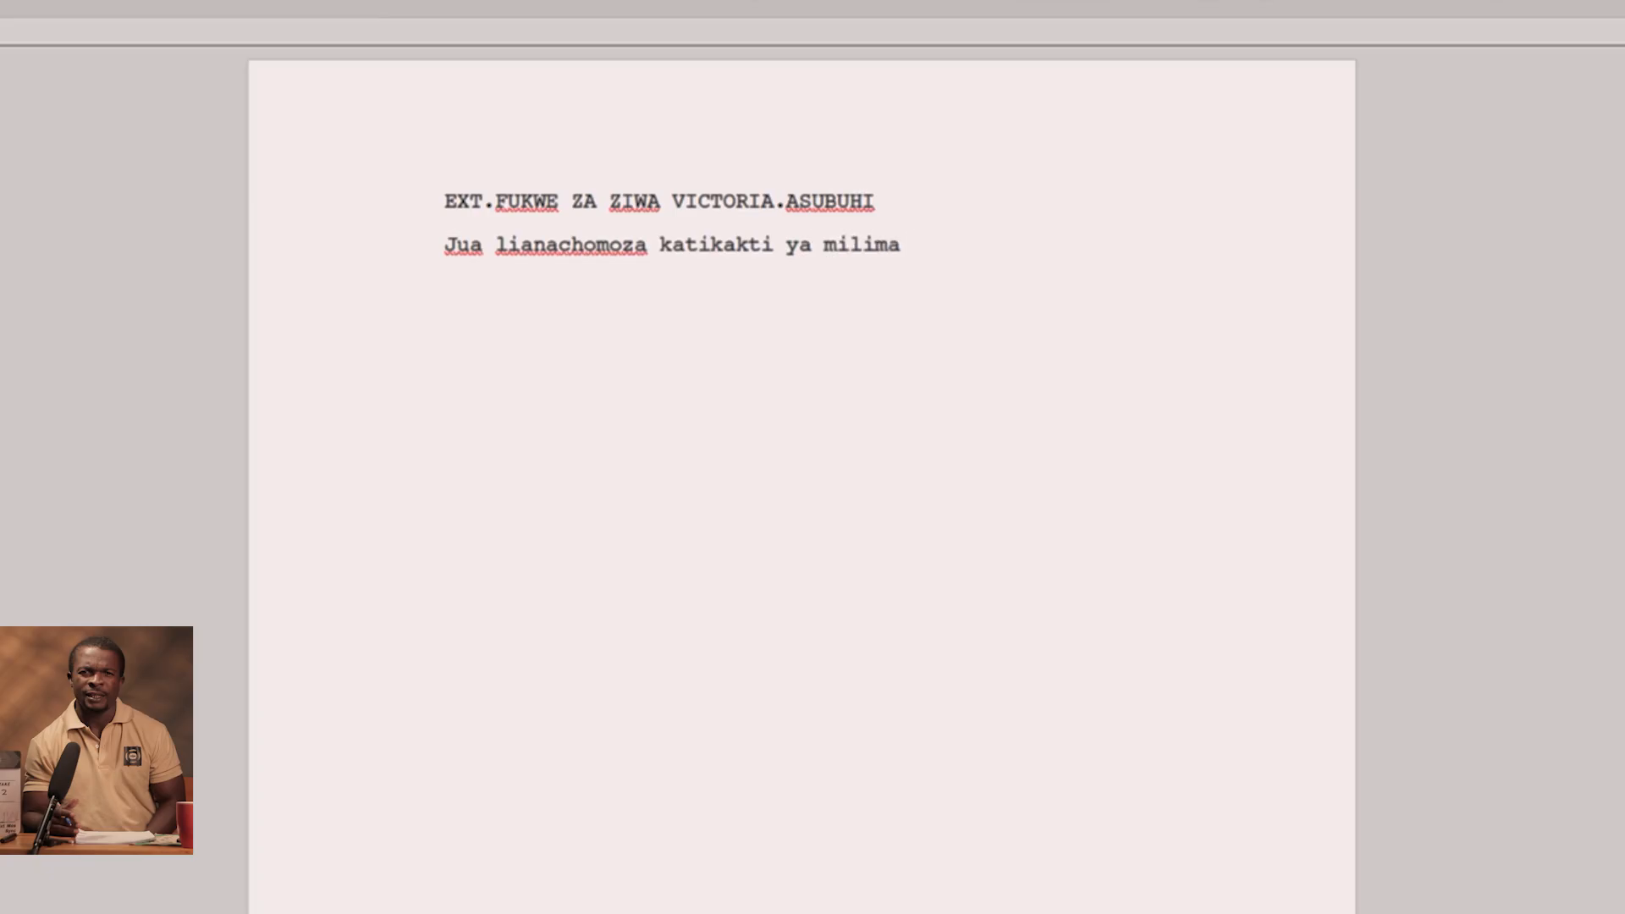
{"action": "type", "text": " iliozunb"}
{"action": "key", "text": "BackSpace"}
{"action": "type", "text": "gu"}
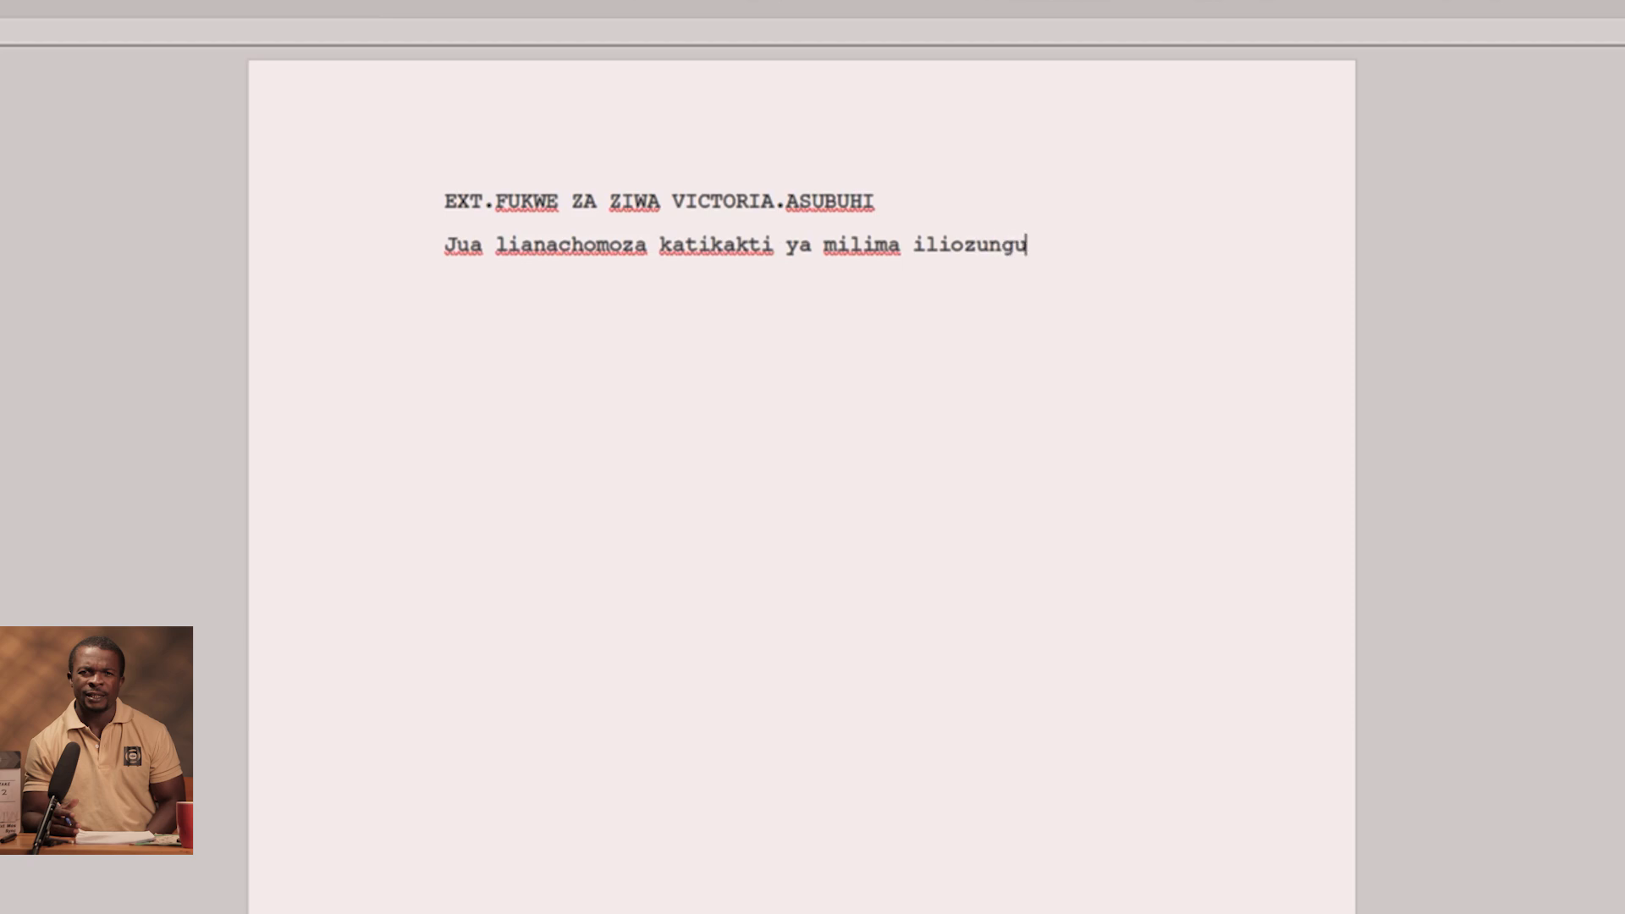
{"action": "type", "text": "ka ziwa"}
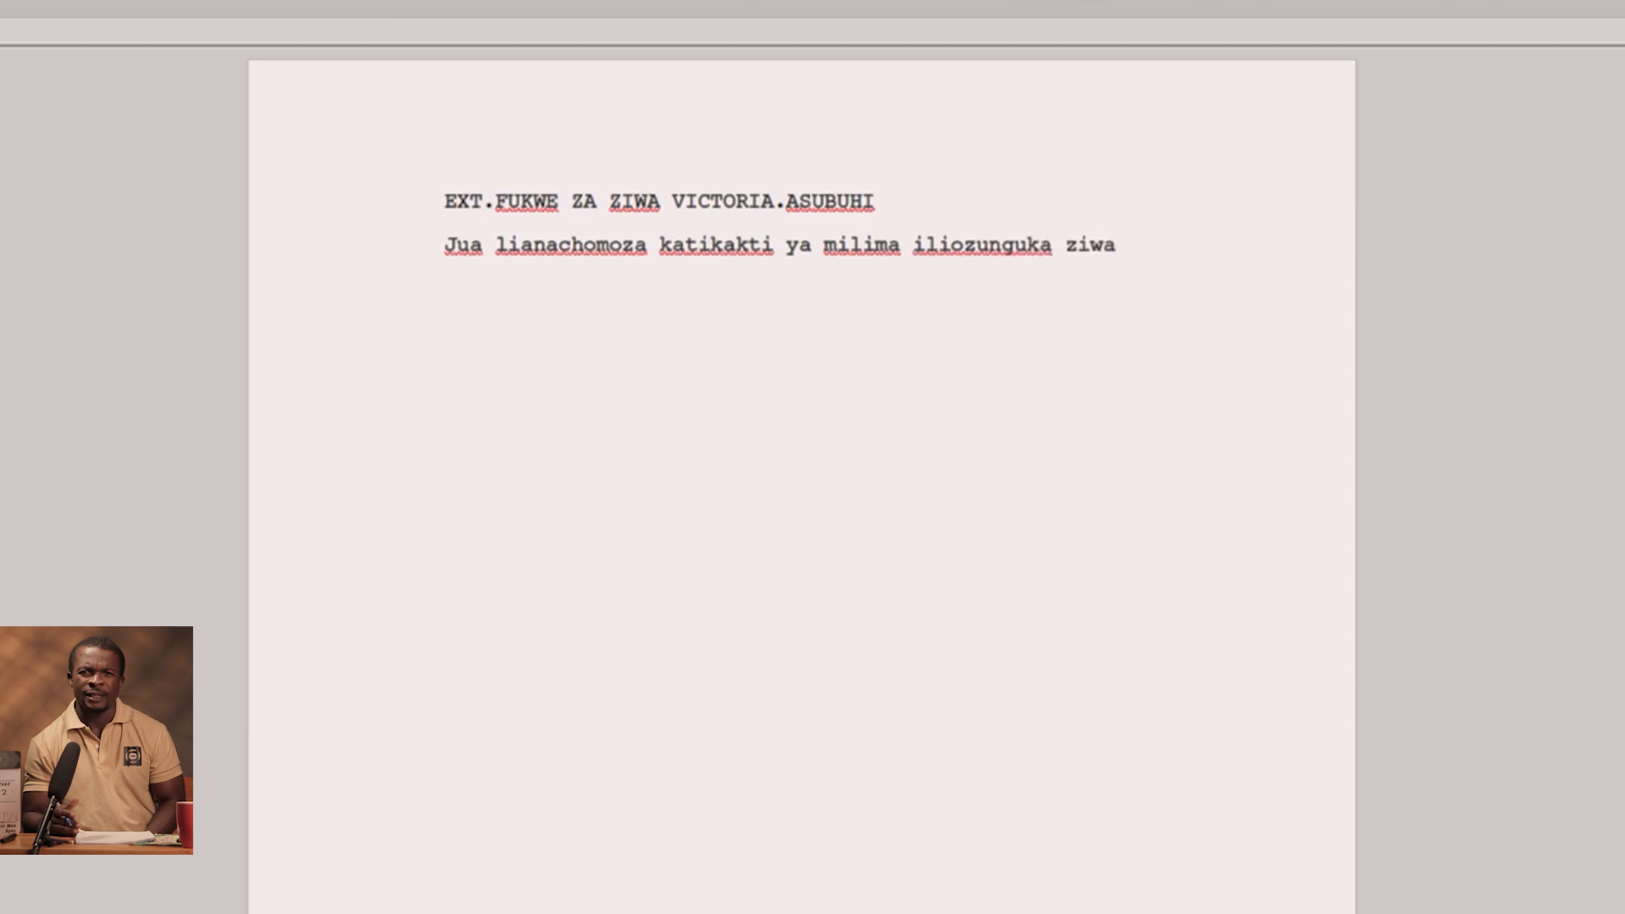
{"action": "type", "text": ", mlio wa mawimb"}
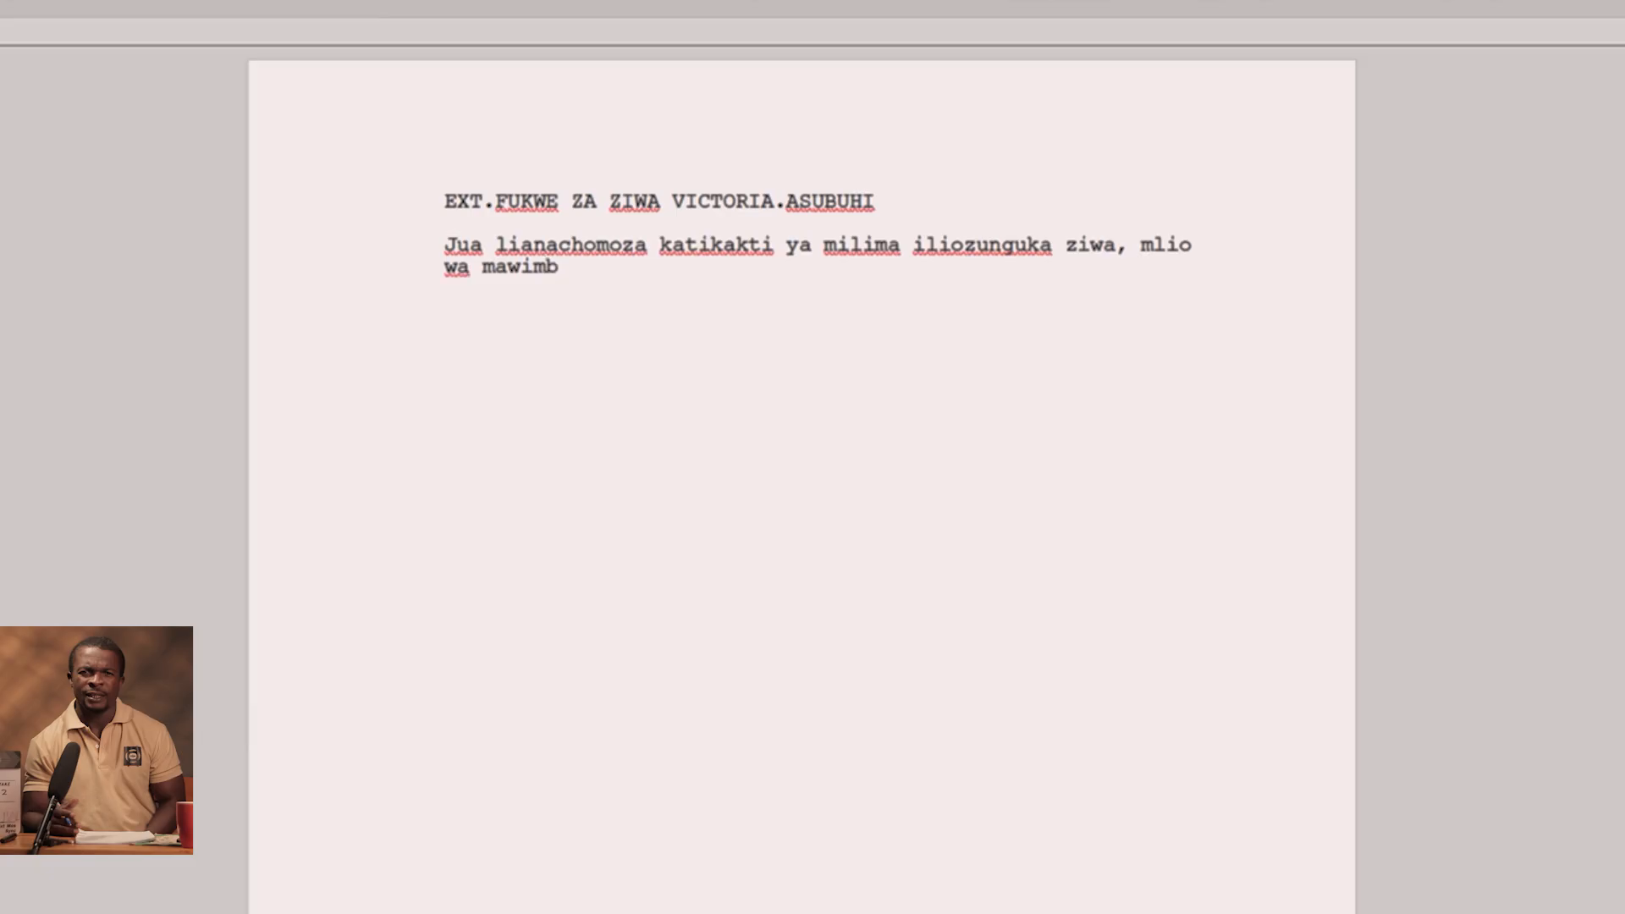
{"action": "type", "text": "i una"}
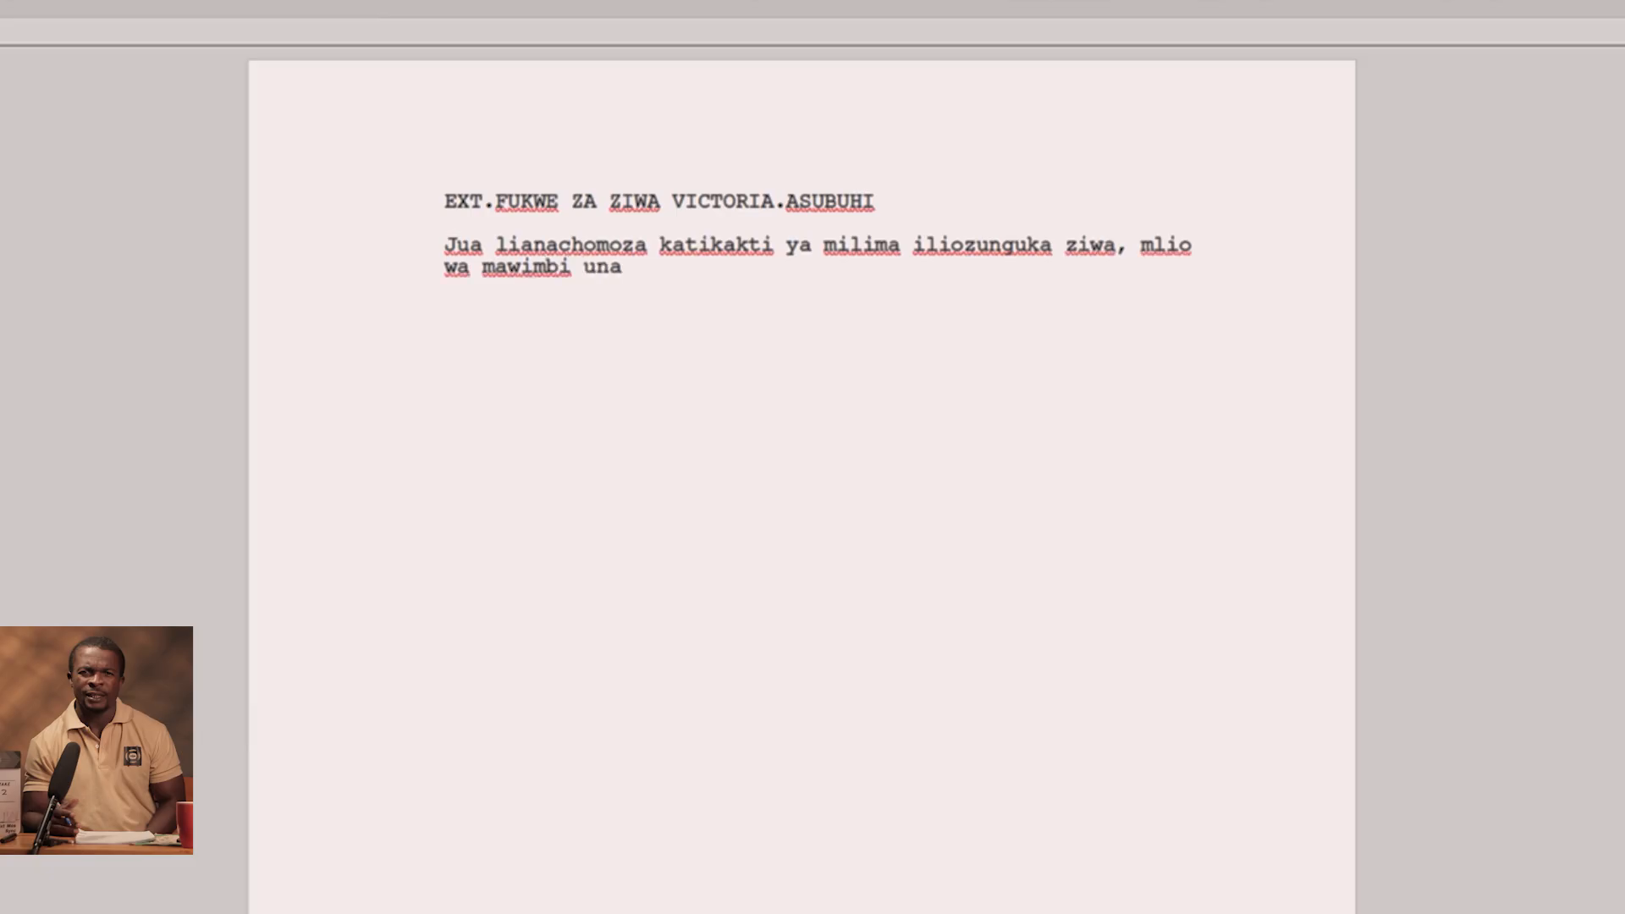
{"action": "type", "text": "sikikam"}
{"action": "key", "text": "BackSpace"}
- Finish the action paragraph with ", katikati ziwa boti za wavuvi zinaelekea ufuykweni." and start a new paragraph
{"action": "type", "text": ", pembezon"}
{"action": "key", "text": "BackSpace"}
{"action": "key", "text": "BackSpace"}
{"action": "key", "text": "BackSpace"}
{"action": "key", "text": "BackSpace"}
{"action": "key", "text": "BackSpace"}
{"action": "key", "text": "BackSpace"}
{"action": "key", "text": "BackSpace"}
{"action": "key", "text": "BackSpace"}
{"action": "key", "text": "BackSpace"}
{"action": "type", "text": "katika"}
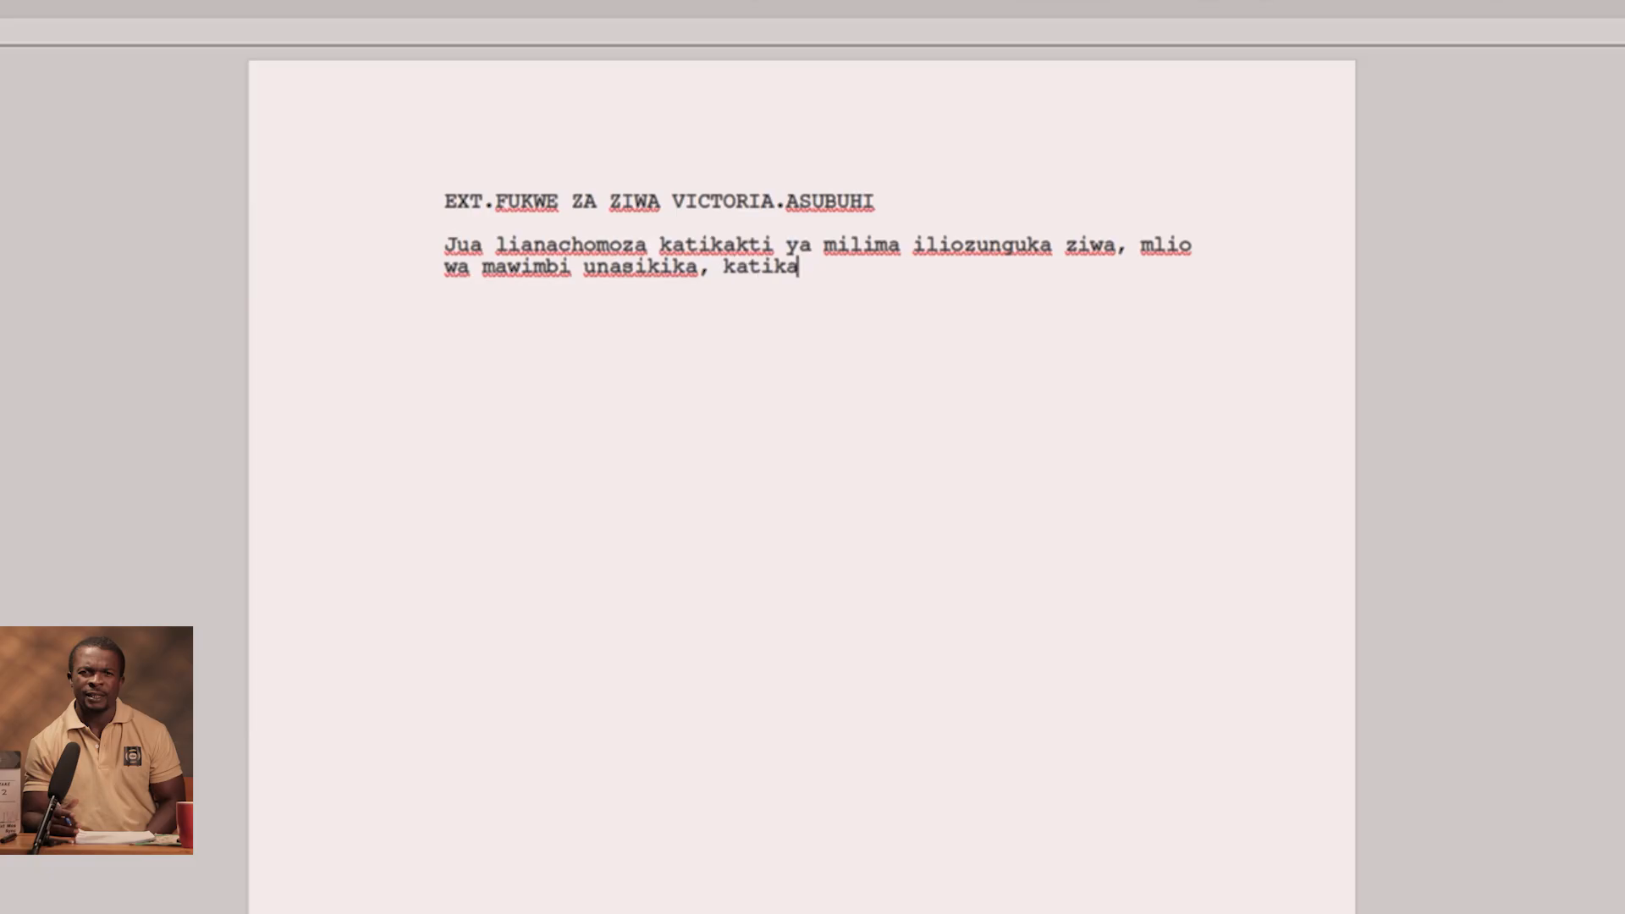
{"action": "type", "text": "ti ziwa boti za wa"}
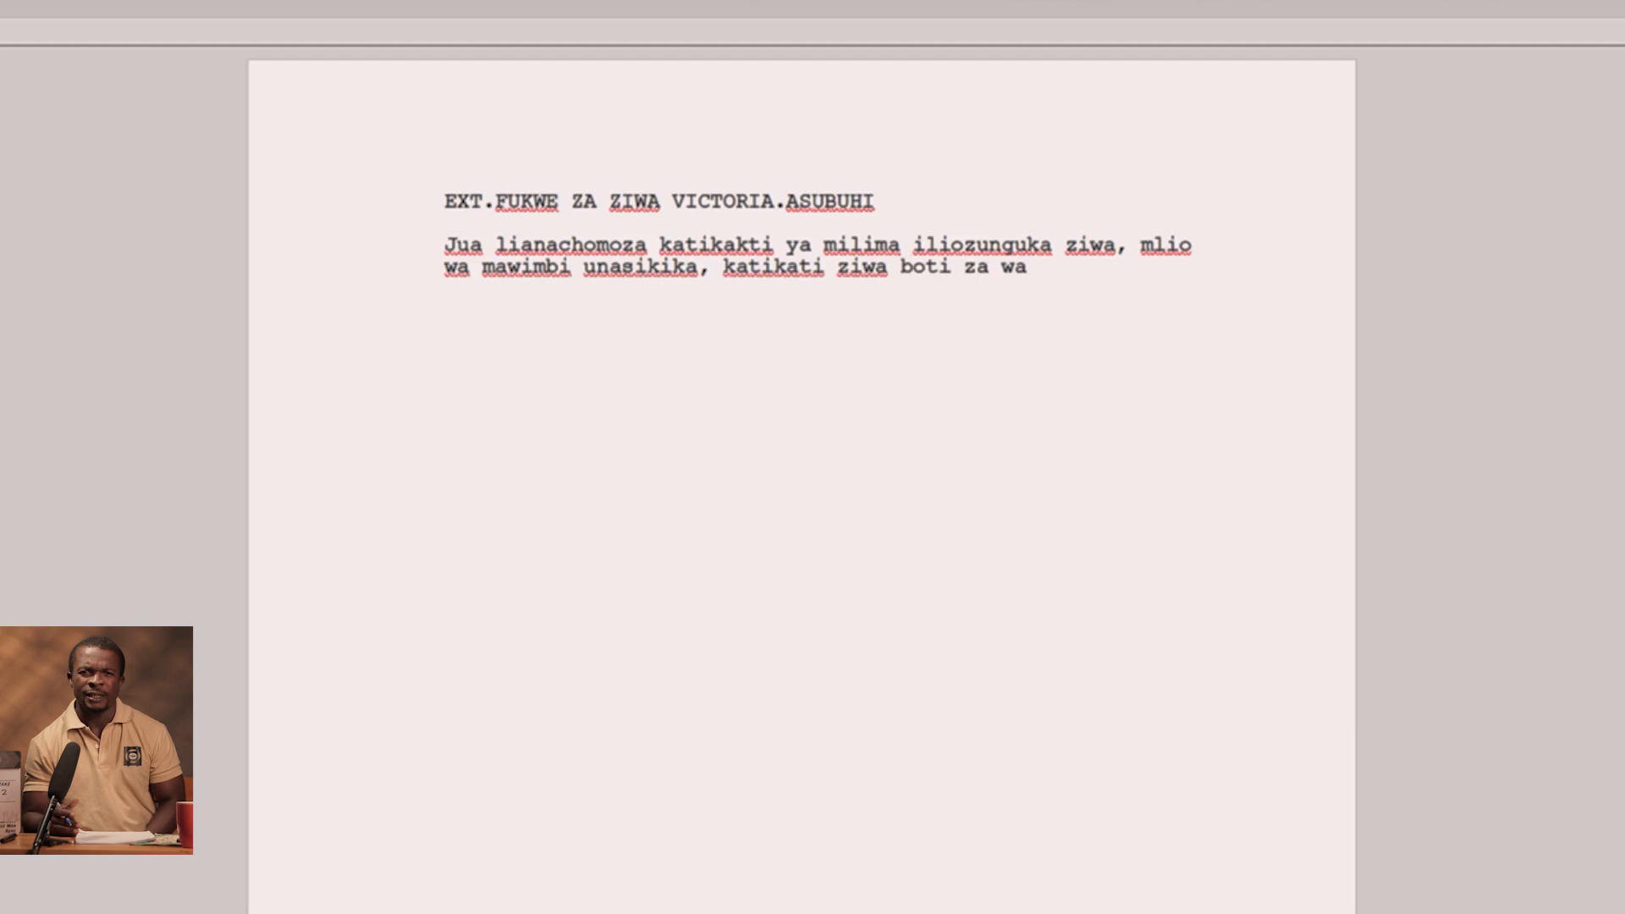
{"action": "type", "text": "vuvi zina"}
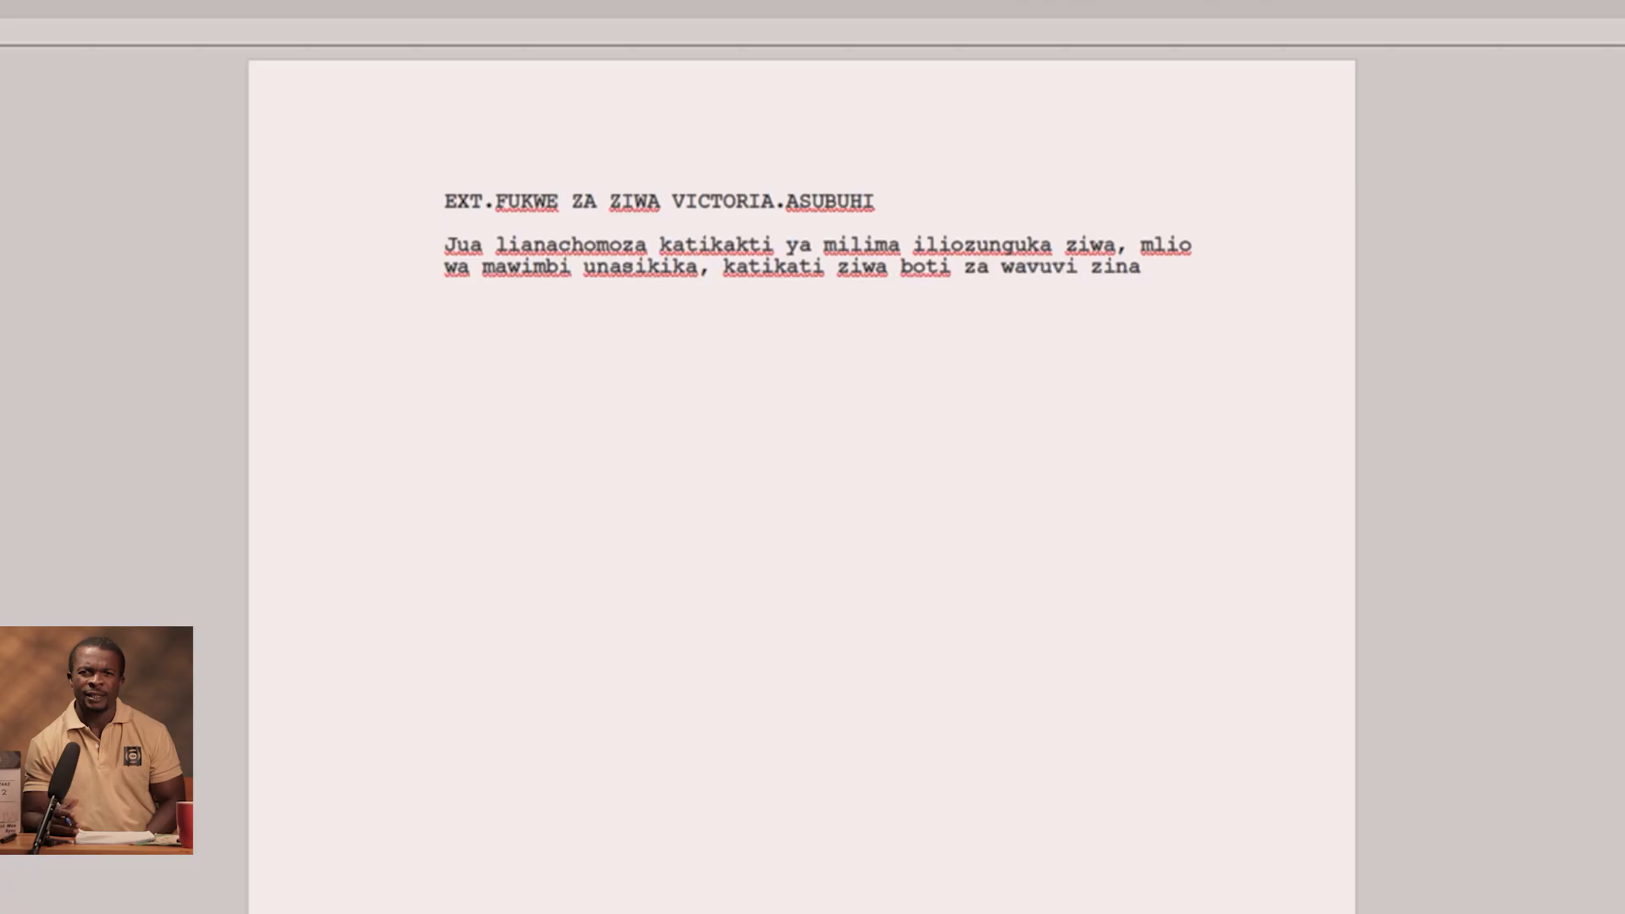
{"action": "type", "text": "elekea ufuy"}
{"action": "type", "text": "kweni."}
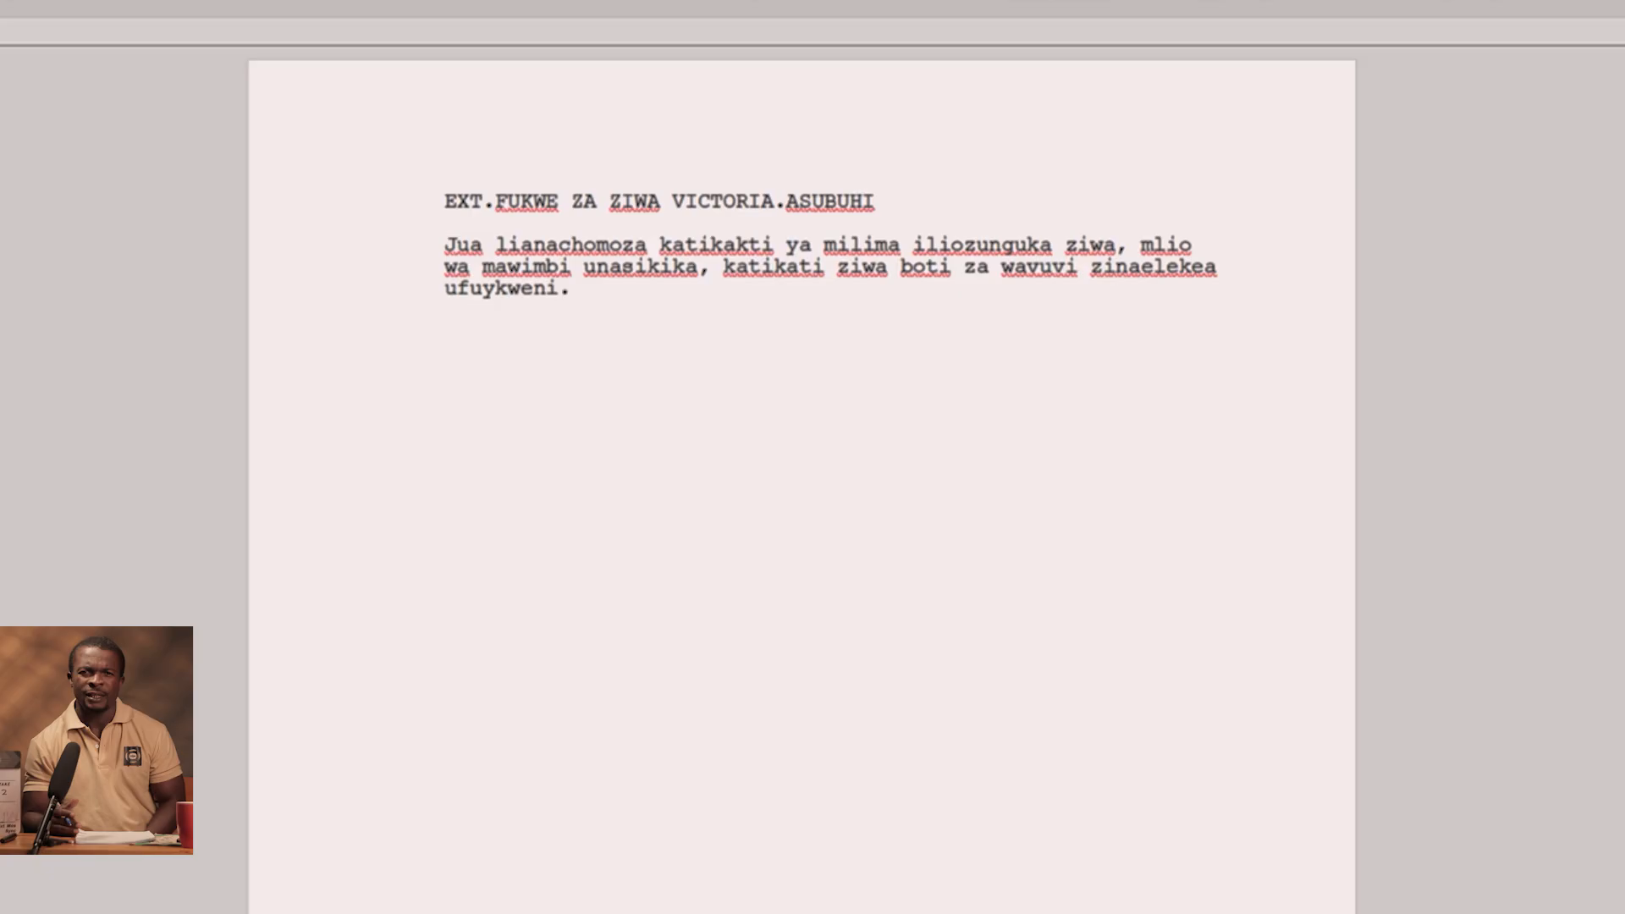
{"action": "key", "text": "Return"}
{"action": "type", "text": "Kijana"}
{"action": "key", "text": "BackSpace"}
{"action": "key", "text": "BackSpace"}
{"action": "key", "text": "BackSpace"}
{"action": "key", "text": "BackSpace"}
{"action": "key", "text": "BackSpace"}
{"action": "key", "text": "BackSpace"}
- In the new paragraph, write "Pembezon mwa ufukwe linapaki rangerover, anashuka" followed by the character's full name in capitals
{"action": "type", "text": "Pemebe"}
{"action": "key", "text": "BackSpace"}
{"action": "key", "text": "BackSpace"}
{"action": "key", "text": "BackSpace"}
{"action": "type", "text": "bezon mwa ufukwe l"}
{"action": "type", "text": "inapaki"}
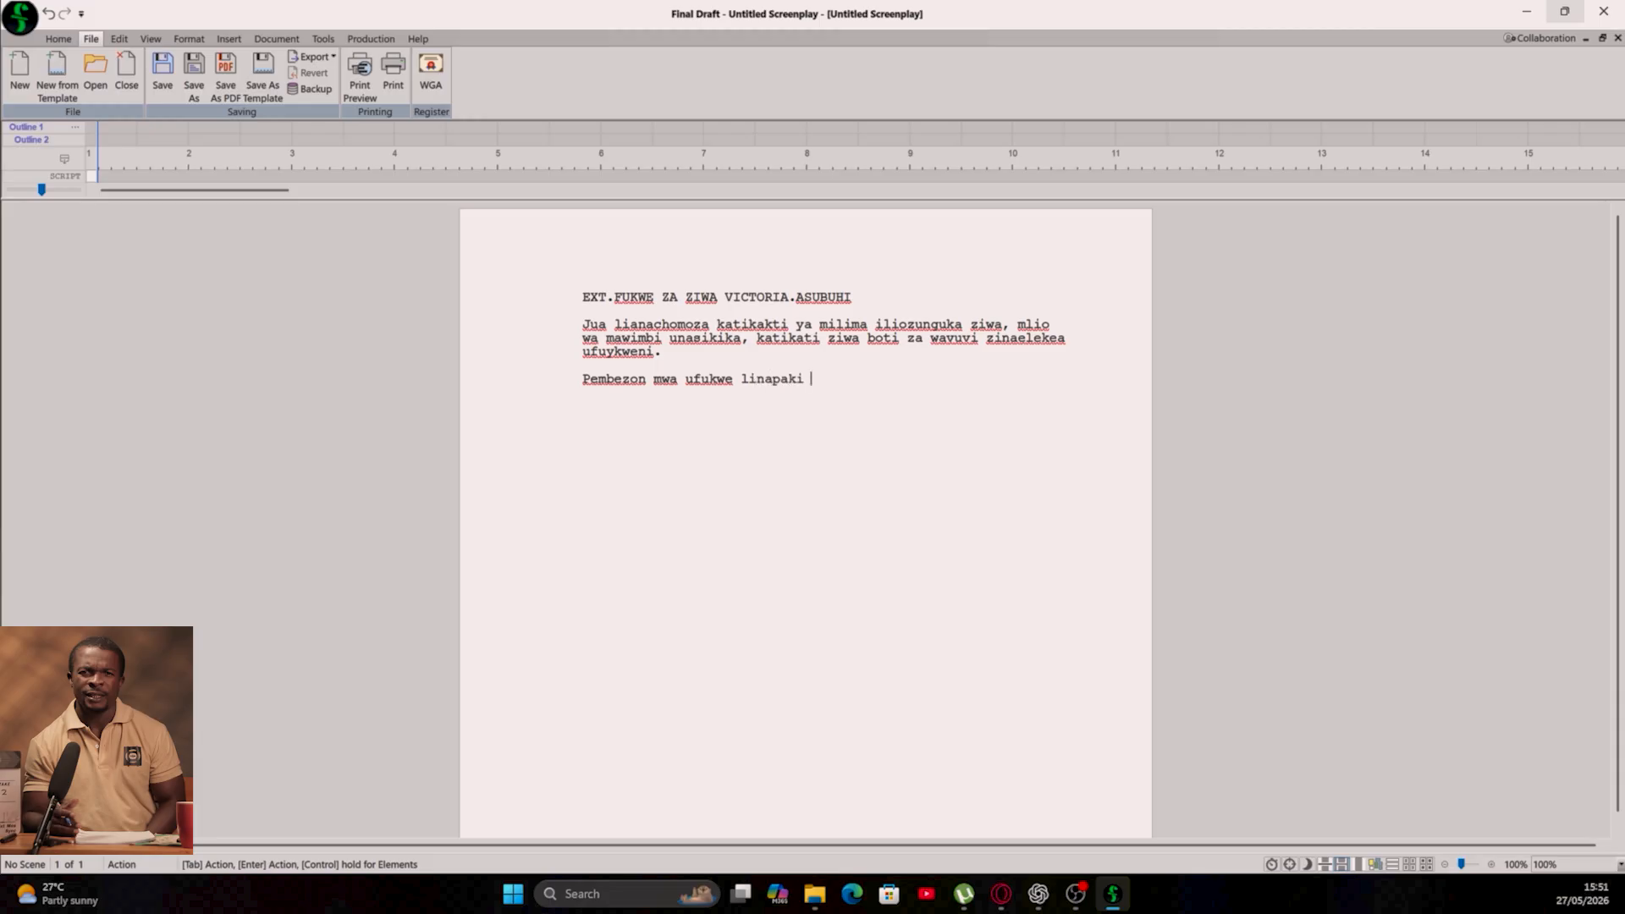
{"action": "type", "text": " rangerover, anashuka"}
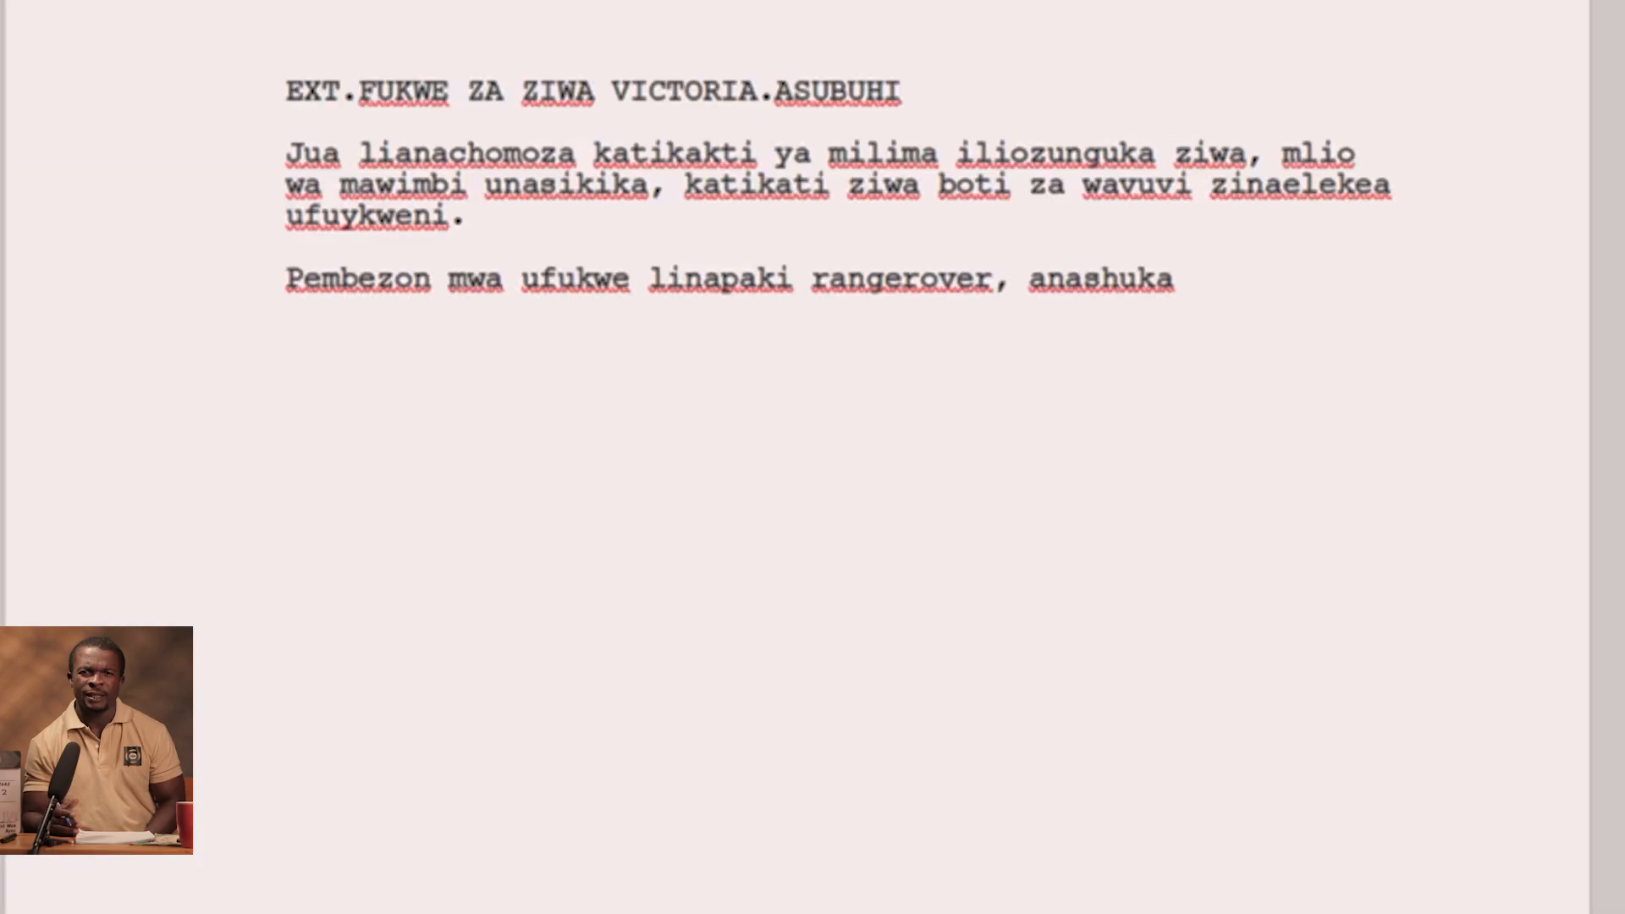
{"action": "type", "text": "NGOSHA Z"}
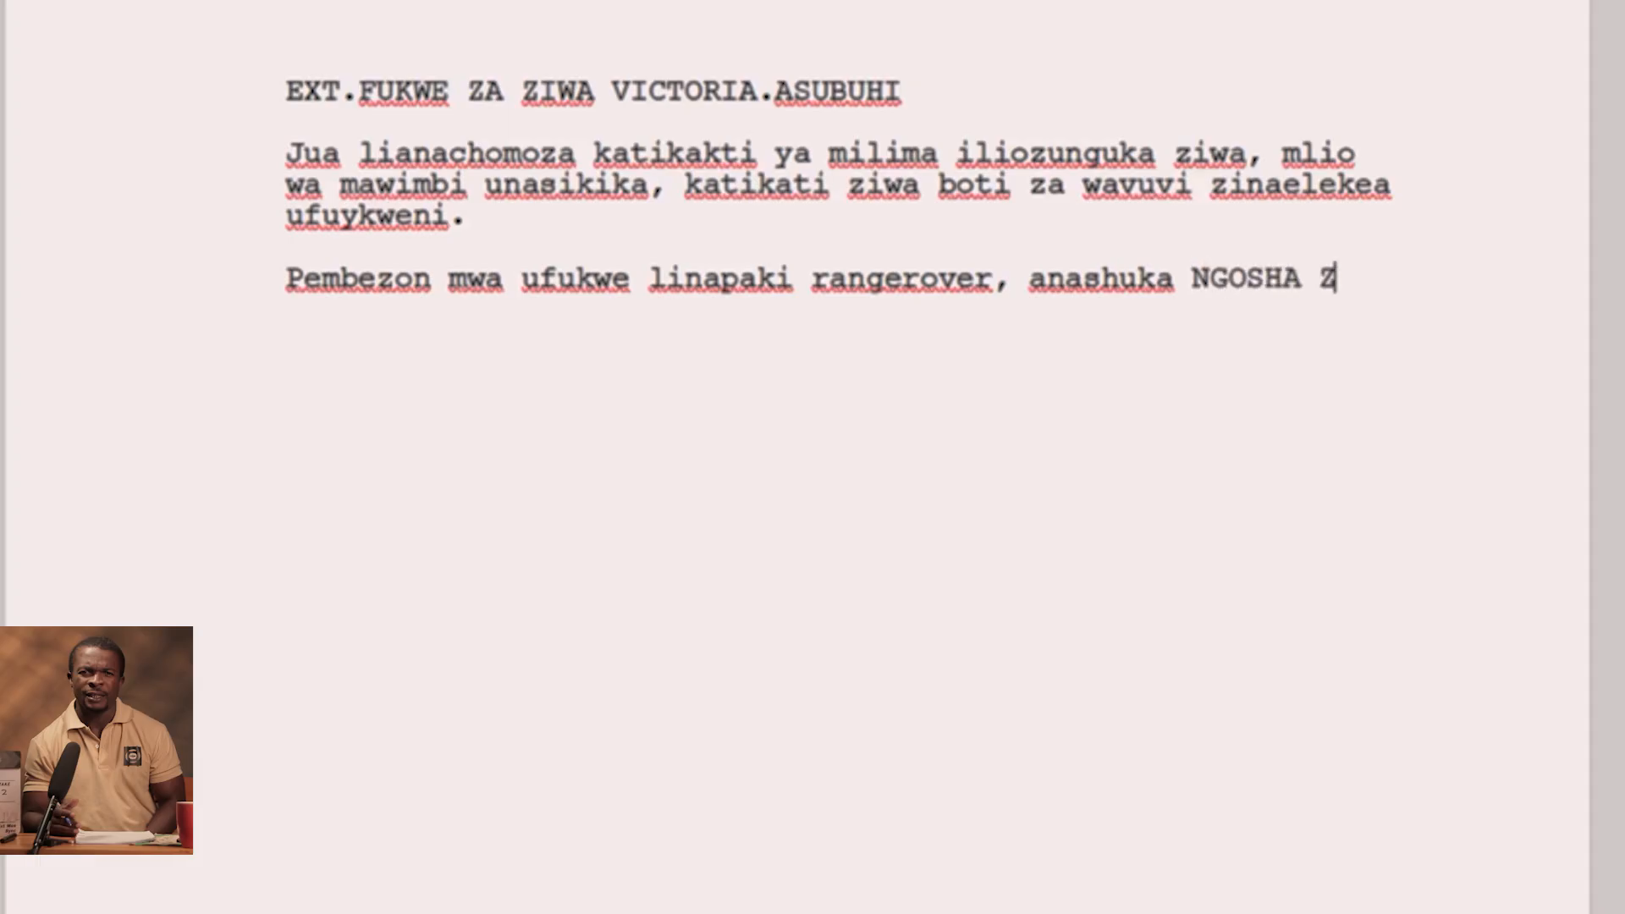
{"action": "type", "text": "E DON"}
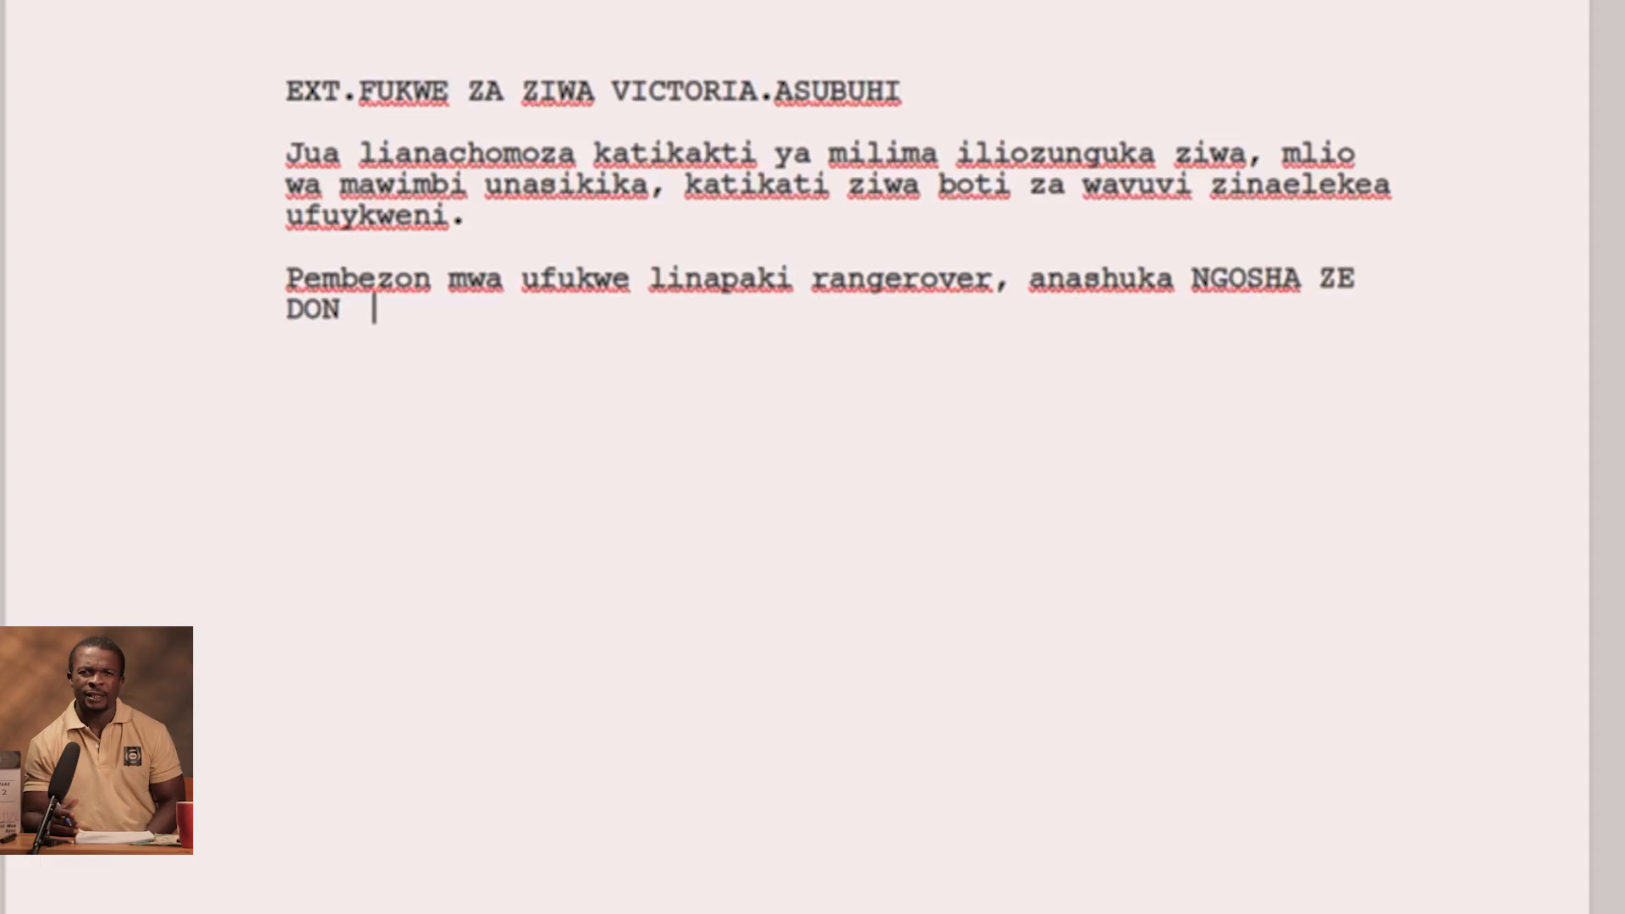
- After the character's name, add the age 37 and the text ",anafunga mlango ufunguo kauacha"
{"action": "type", "text": "  37"}
{"action": "type", "text": ", AN"}
{"action": "key", "text": "BackSpace"}
{"action": "key", "text": "BackSpace"}
{"action": "key", "text": "BackSpace"}
{"action": "type", "text": "anafunga mlangi"}
{"action": "key", "text": "BackSpace"}
{"action": "type", "text": "o "}
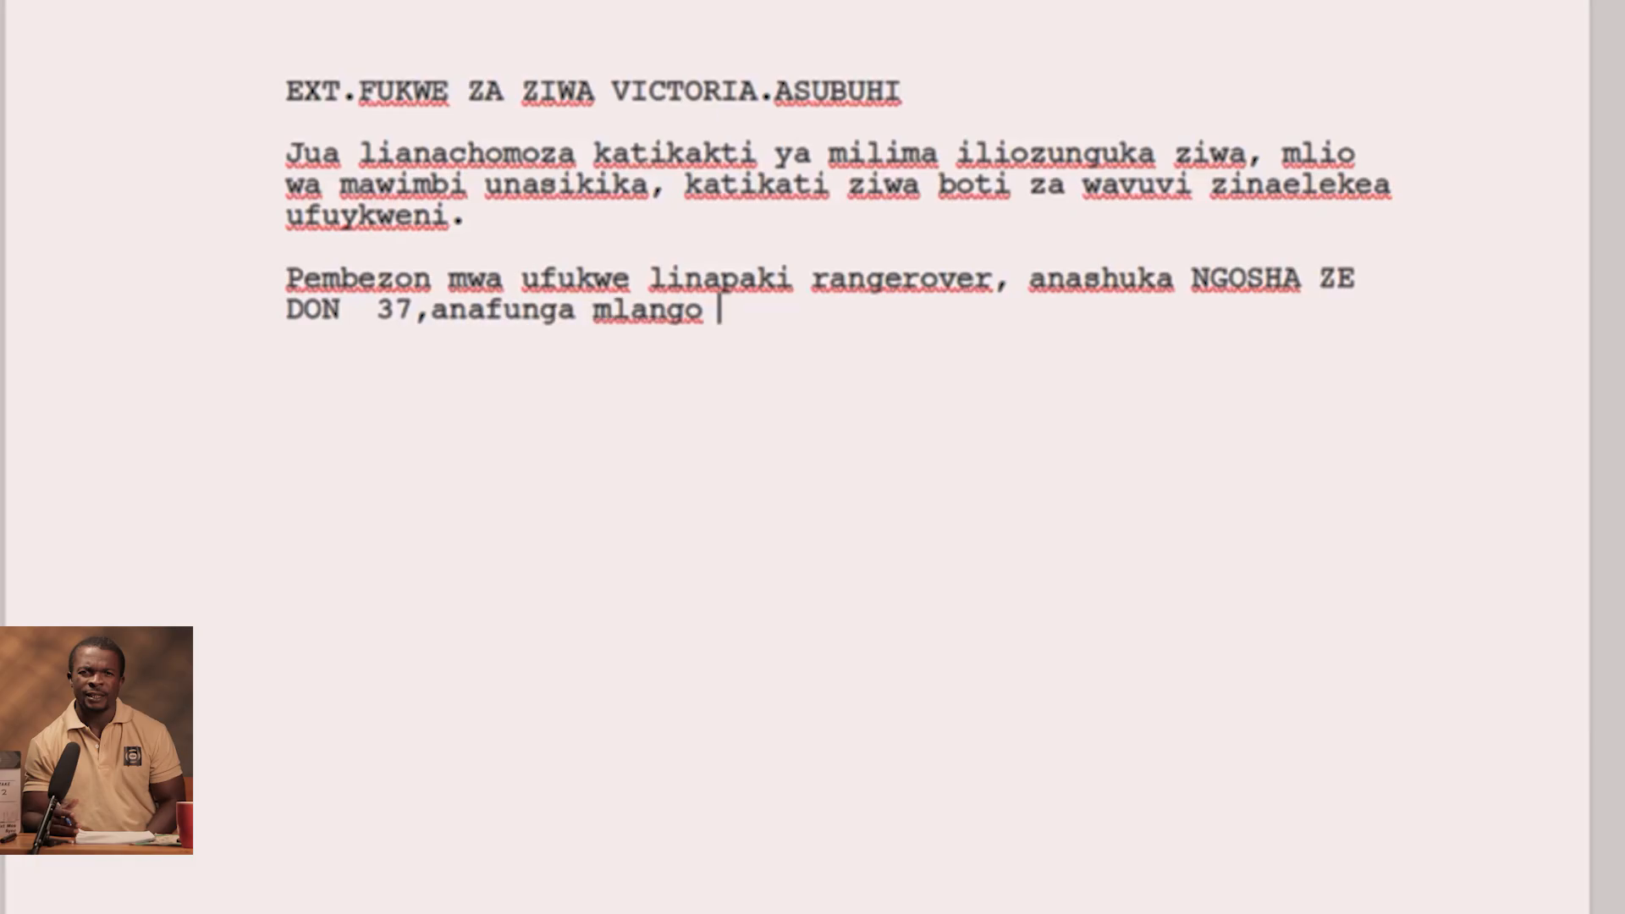
{"action": "type", "text": "ufunguo"}
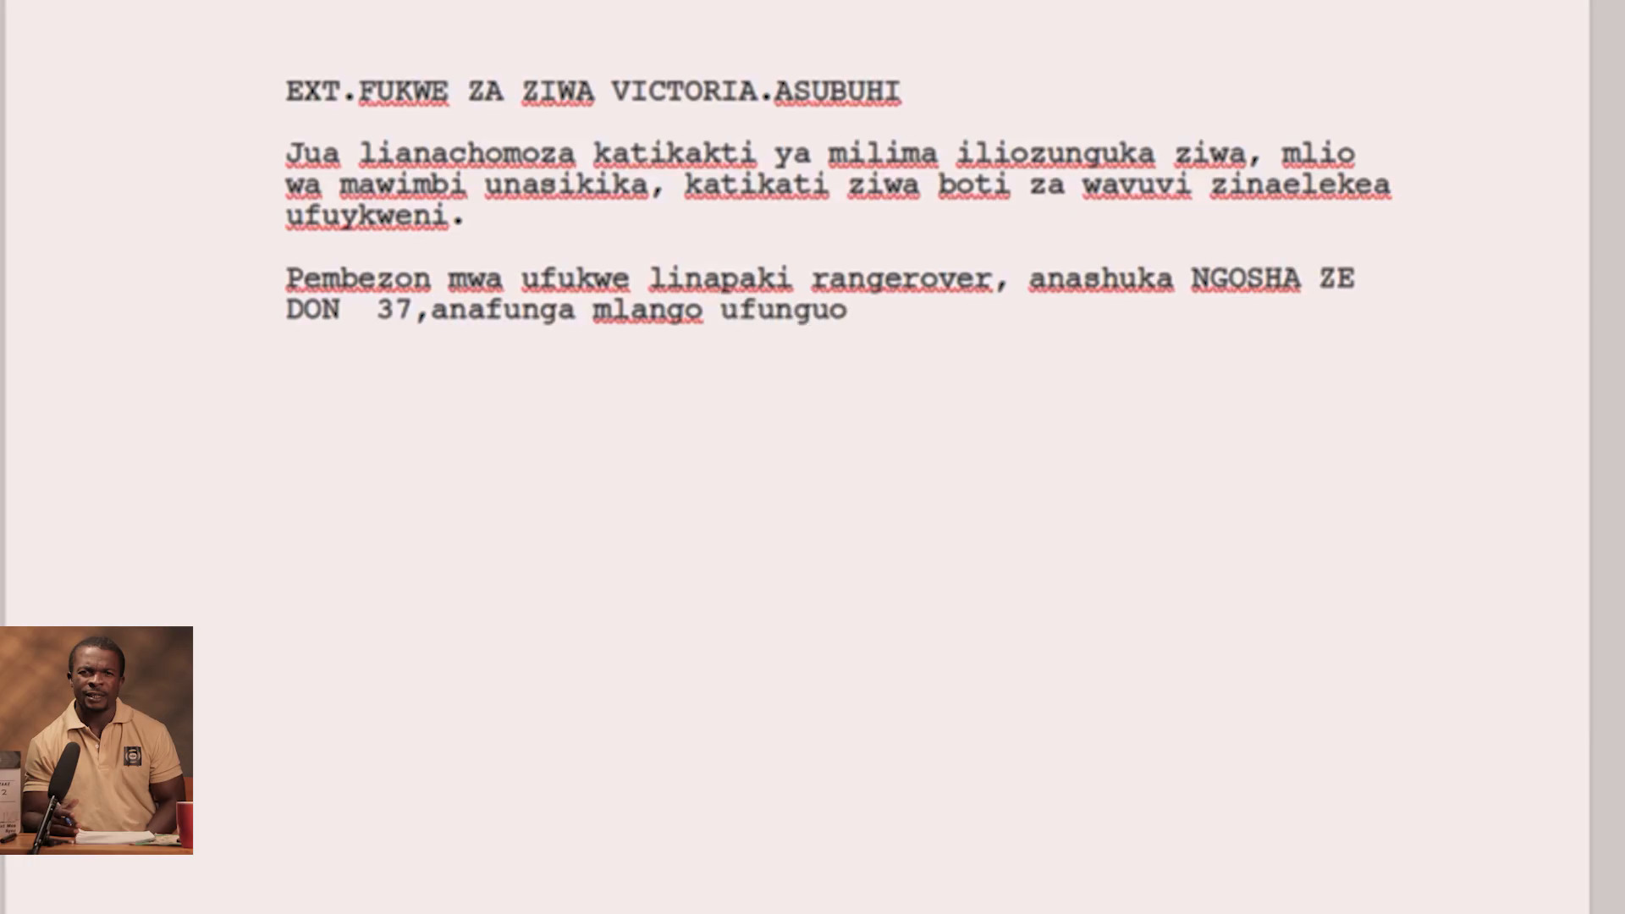
{"action": "type", "text": " kauacha "}
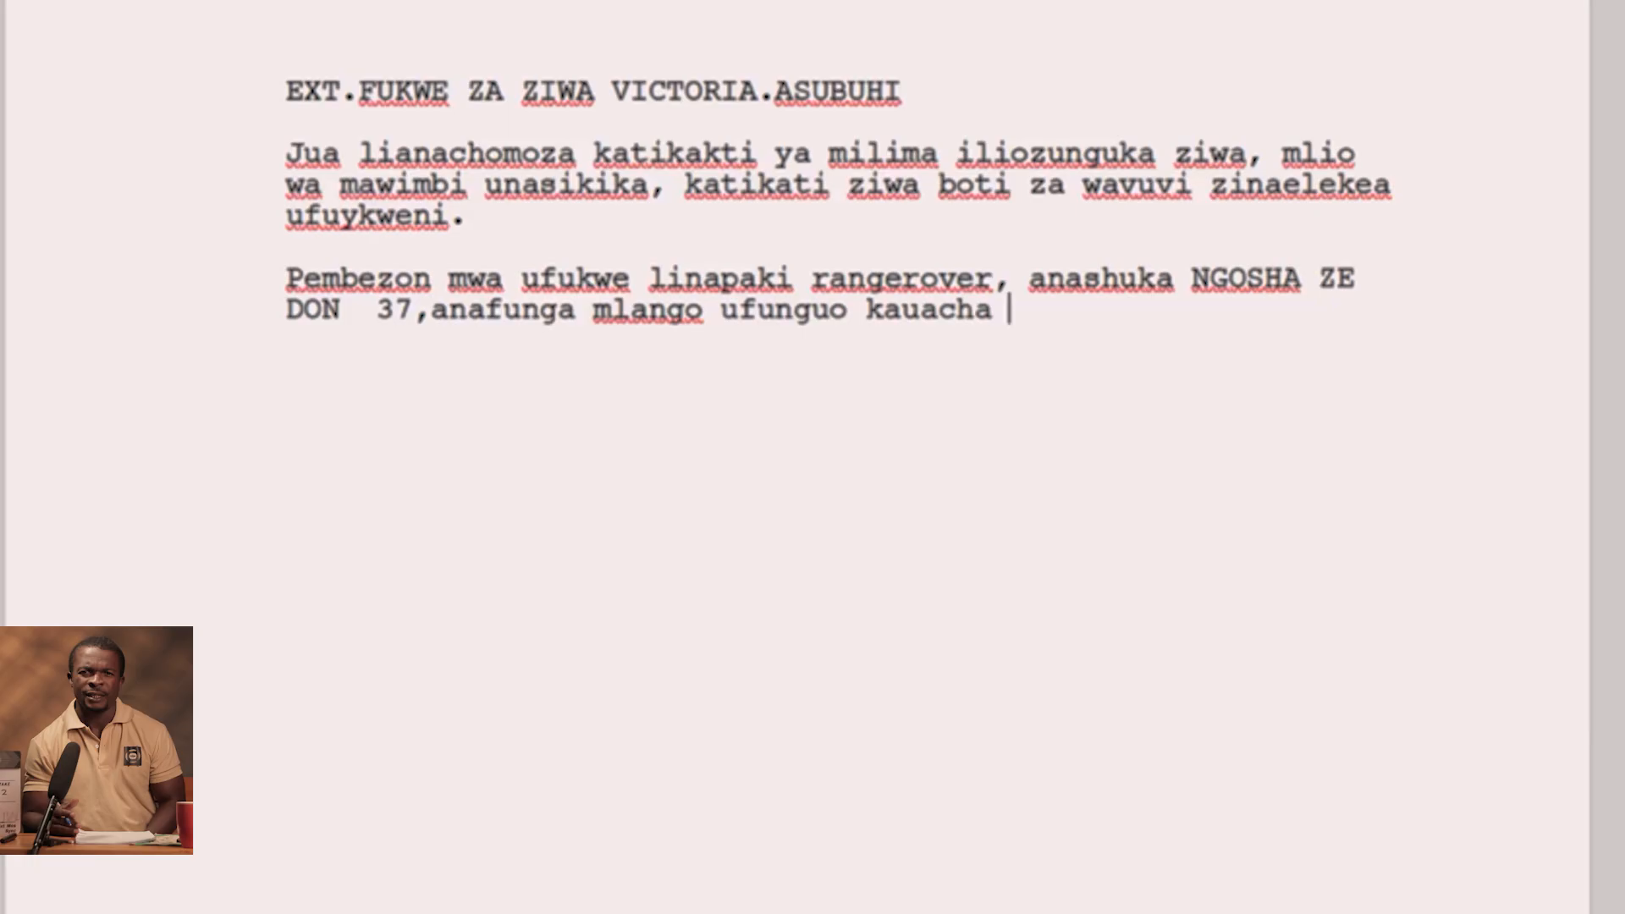
{"action": "type", "text": "kwenye usukani"}
{"action": "key", "text": "BackSpace"}
{"action": "key", "text": "BackSpace"}
{"action": "key", "text": "BackSpace"}
{"action": "key", "text": "BackSpace"}
{"action": "key", "text": "BackSpace"}
{"action": "key", "text": "BackSpace"}
{"action": "key", "text": "BackSpace"}
{"action": "key", "text": "BackSpace"}
{"action": "key", "text": "BackSpace"}
{"action": "key", "text": "BackSpace"}
{"action": "key", "text": "BackSpace"}
{"action": "key", "text": "BackSpace"}
{"action": "key", "text": "BackSpace"}
{"action": "key", "text": "BackSpace"}
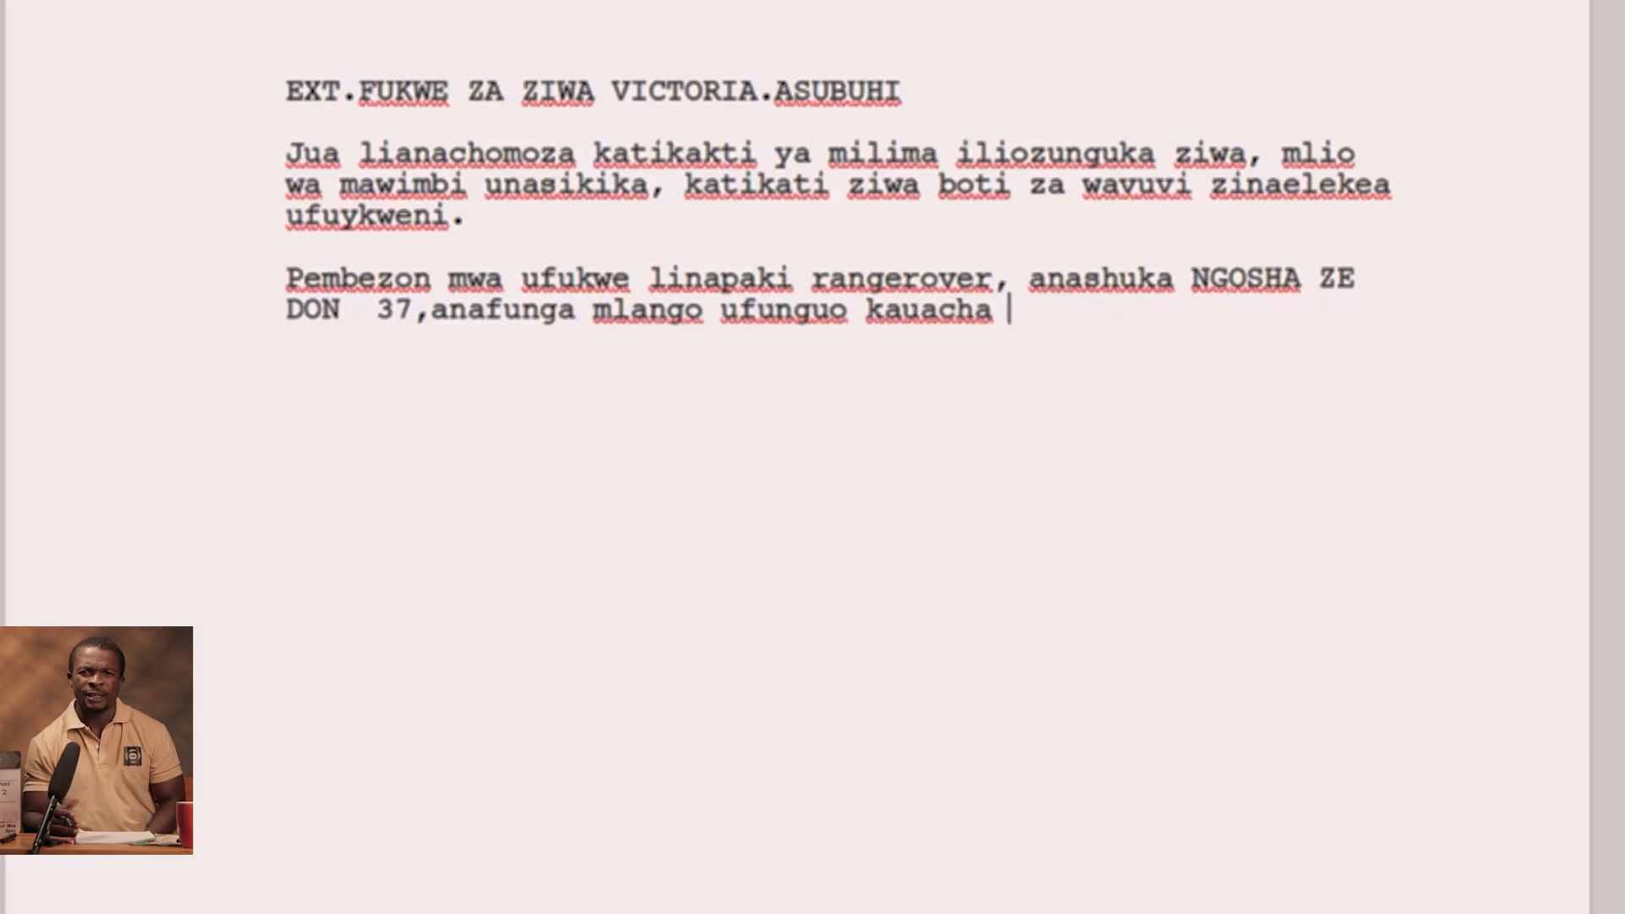
- Finish the sentence about the key with "ndani ya gari." and start a new action paragraph
{"action": "type", "text": "ndani"}
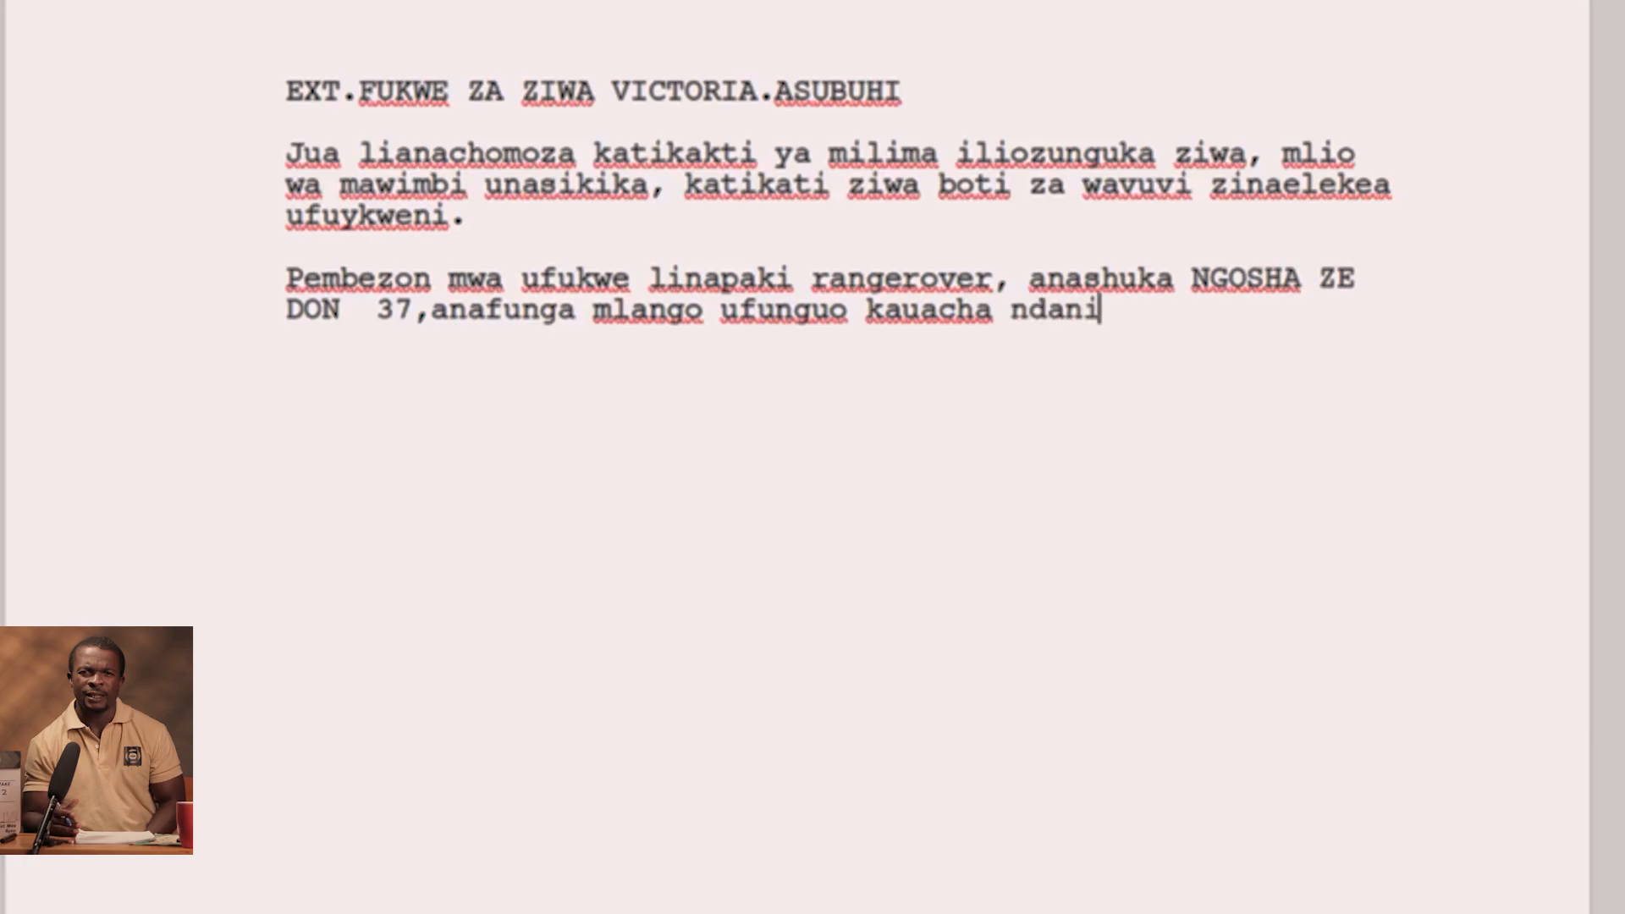
{"action": "type", "text": " ya ga"}
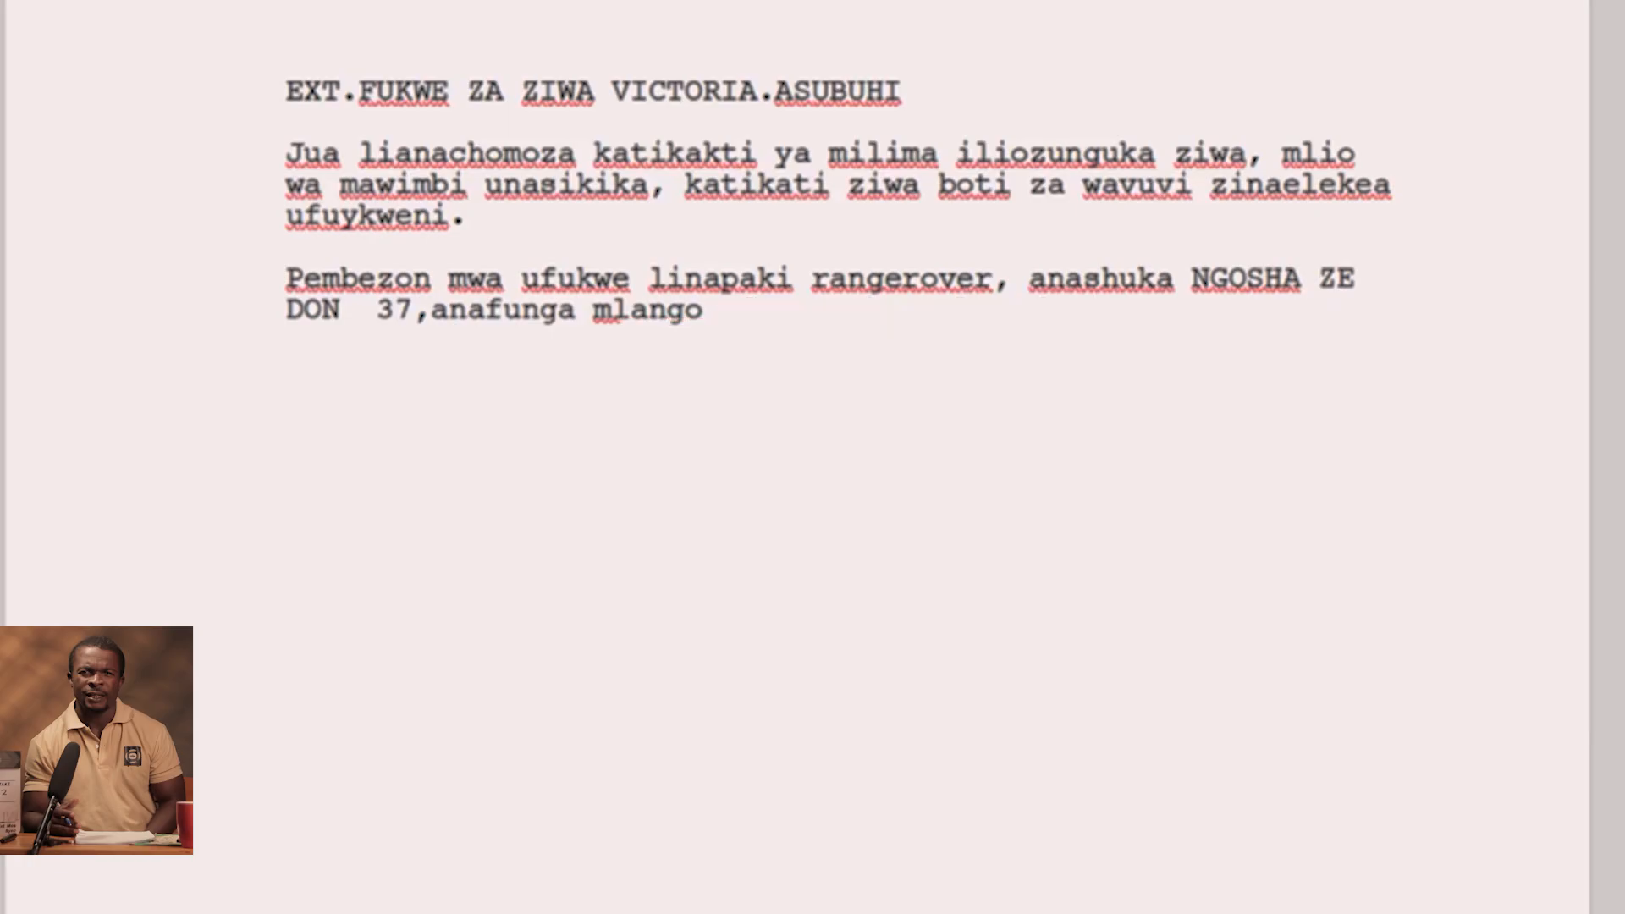
{"action": "type", "text": "ri."}
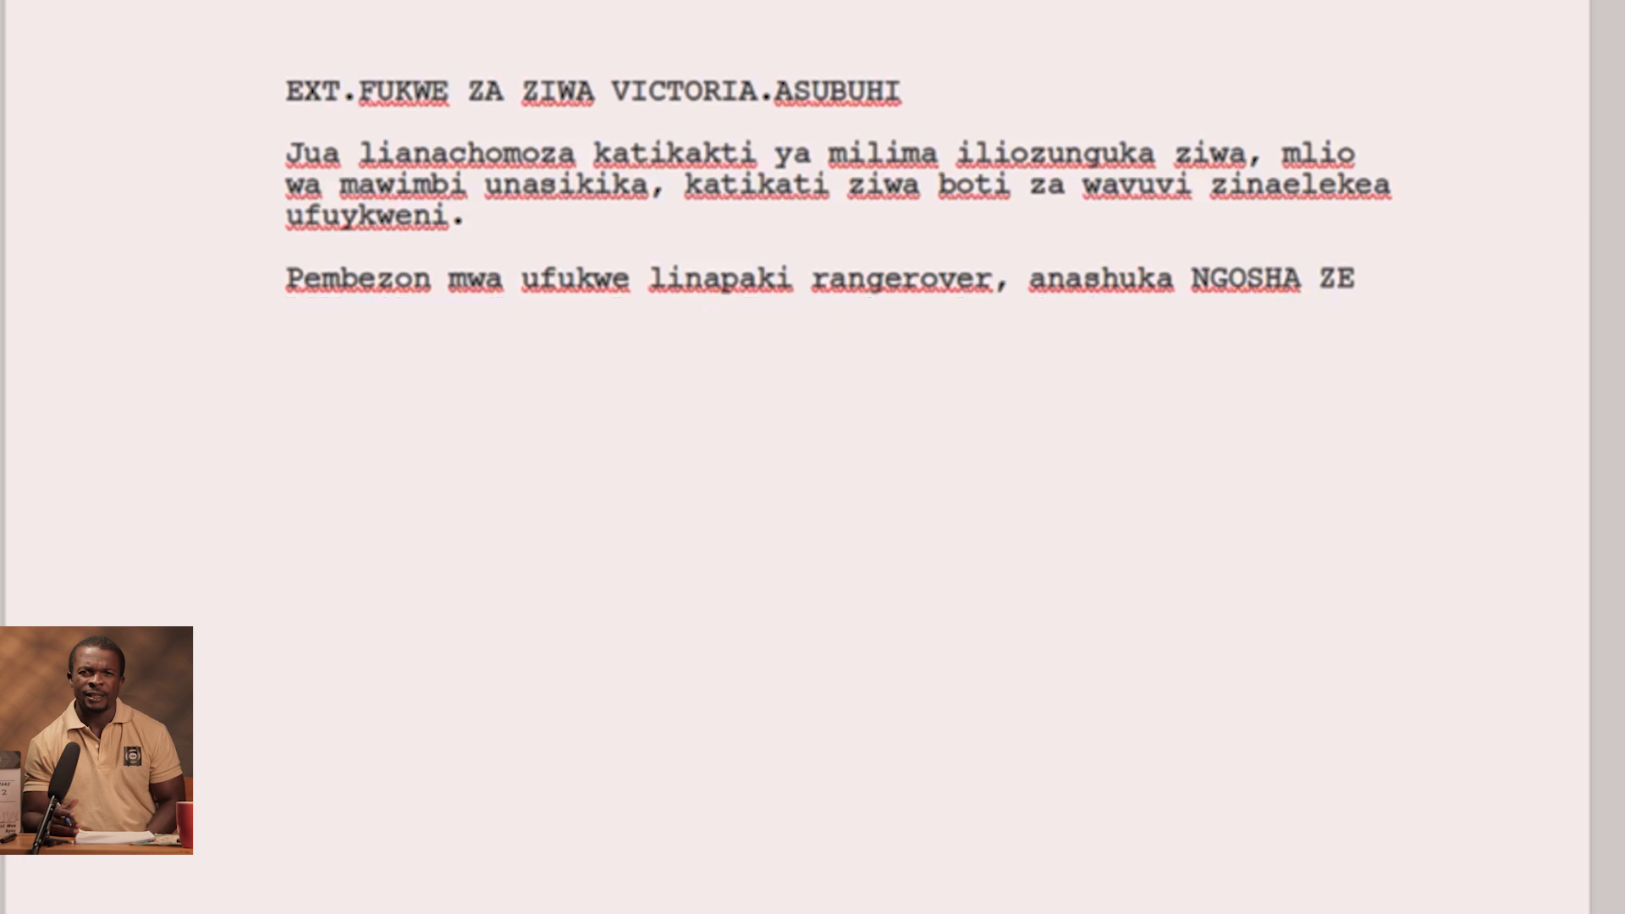
{"action": "key", "text": "Return"}
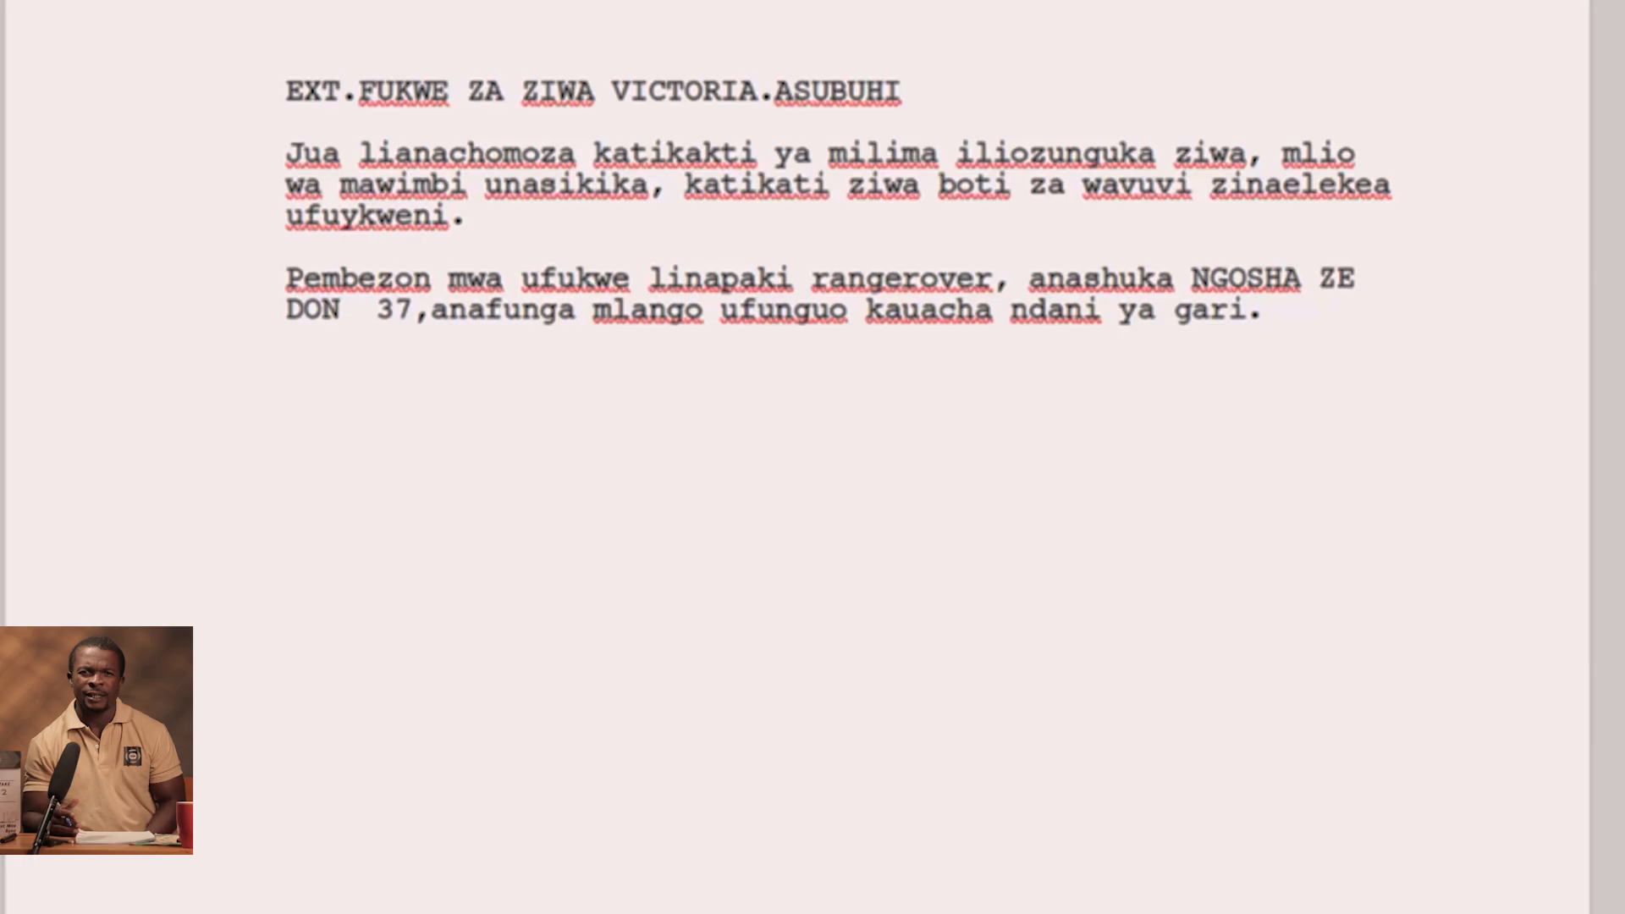
- Begin the third action paragraph with "Anaeleka ziwani , surali ya kitambaa, moka safi mguuni,"
{"action": "type", "text": "Anael"}
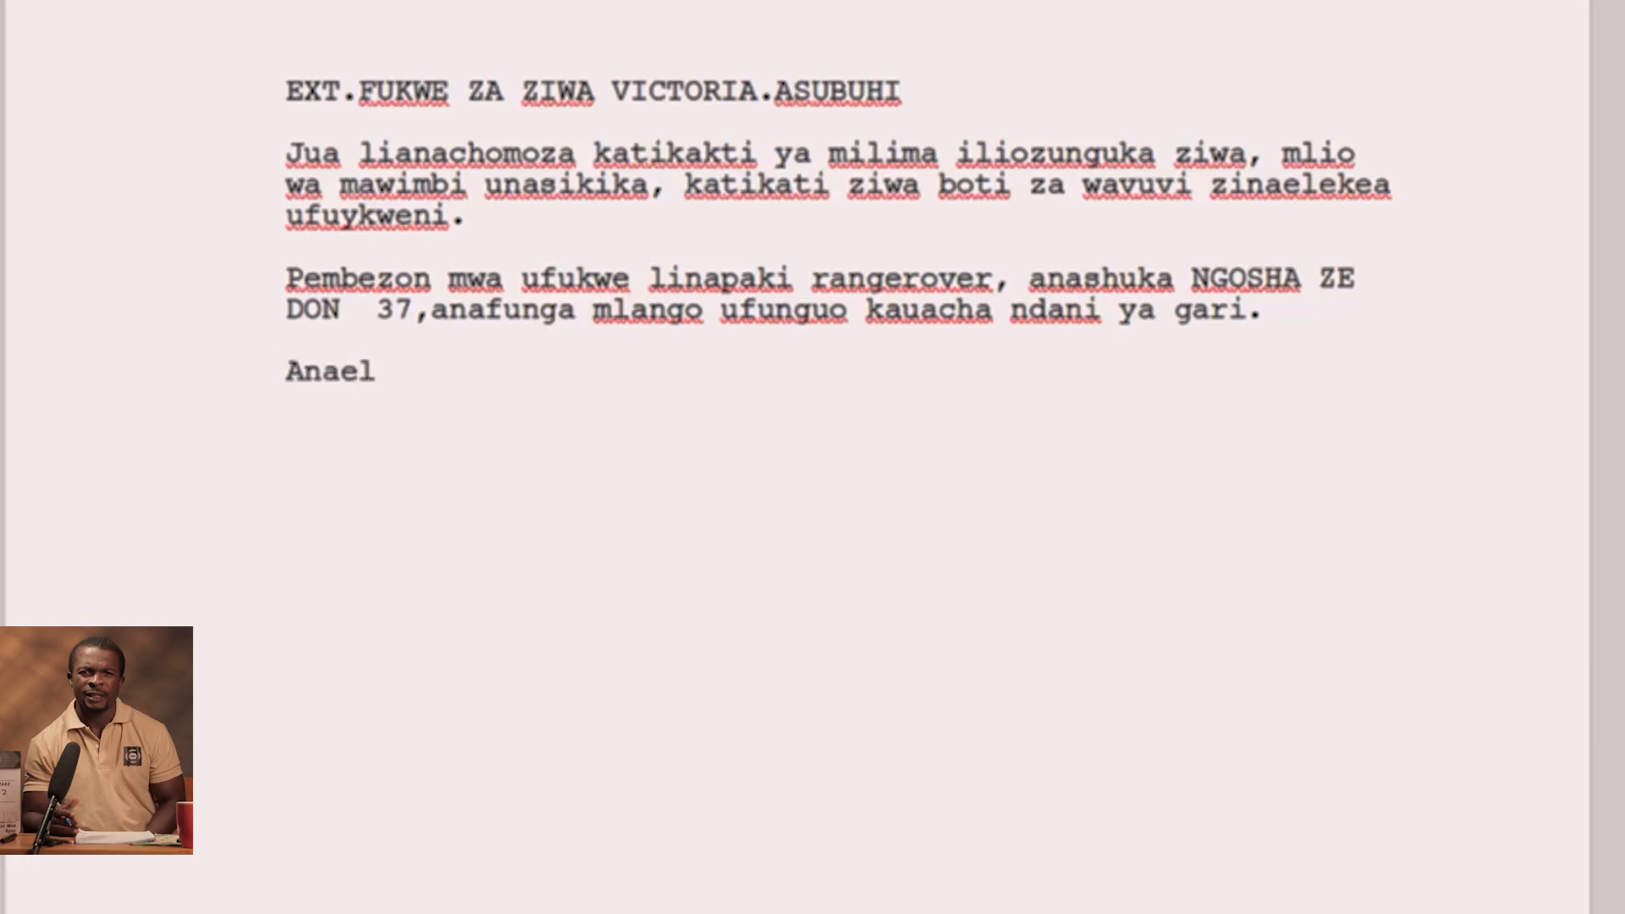
{"action": "type", "text": "eka z"}
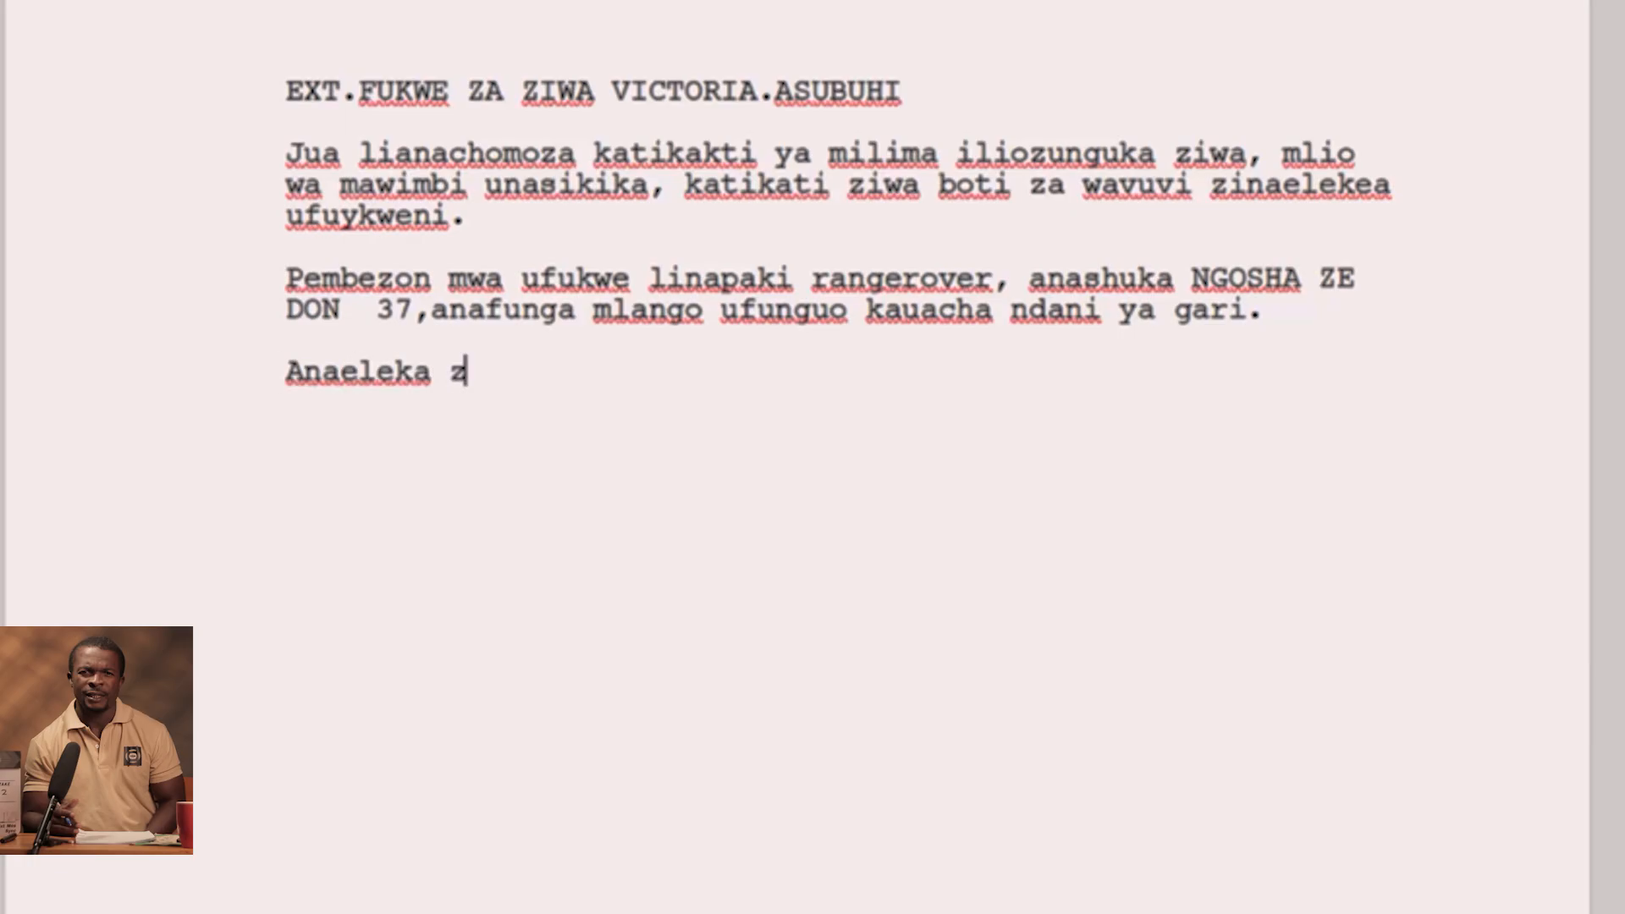
{"action": "type", "text": "iwani ,"}
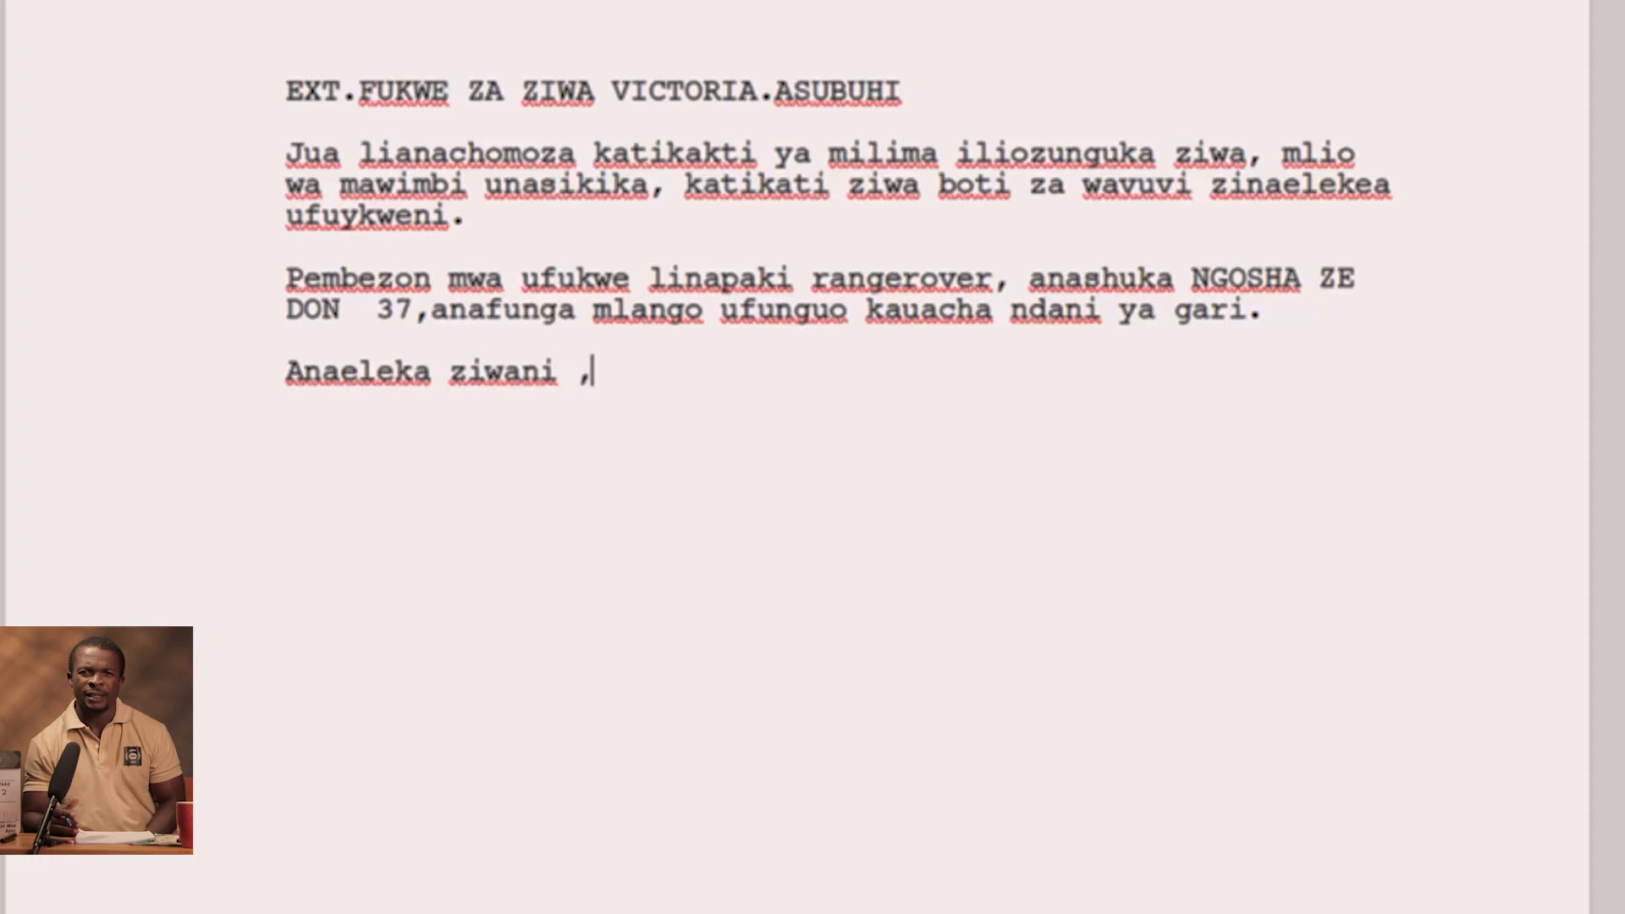
{"action": "type", "text": " surali"}
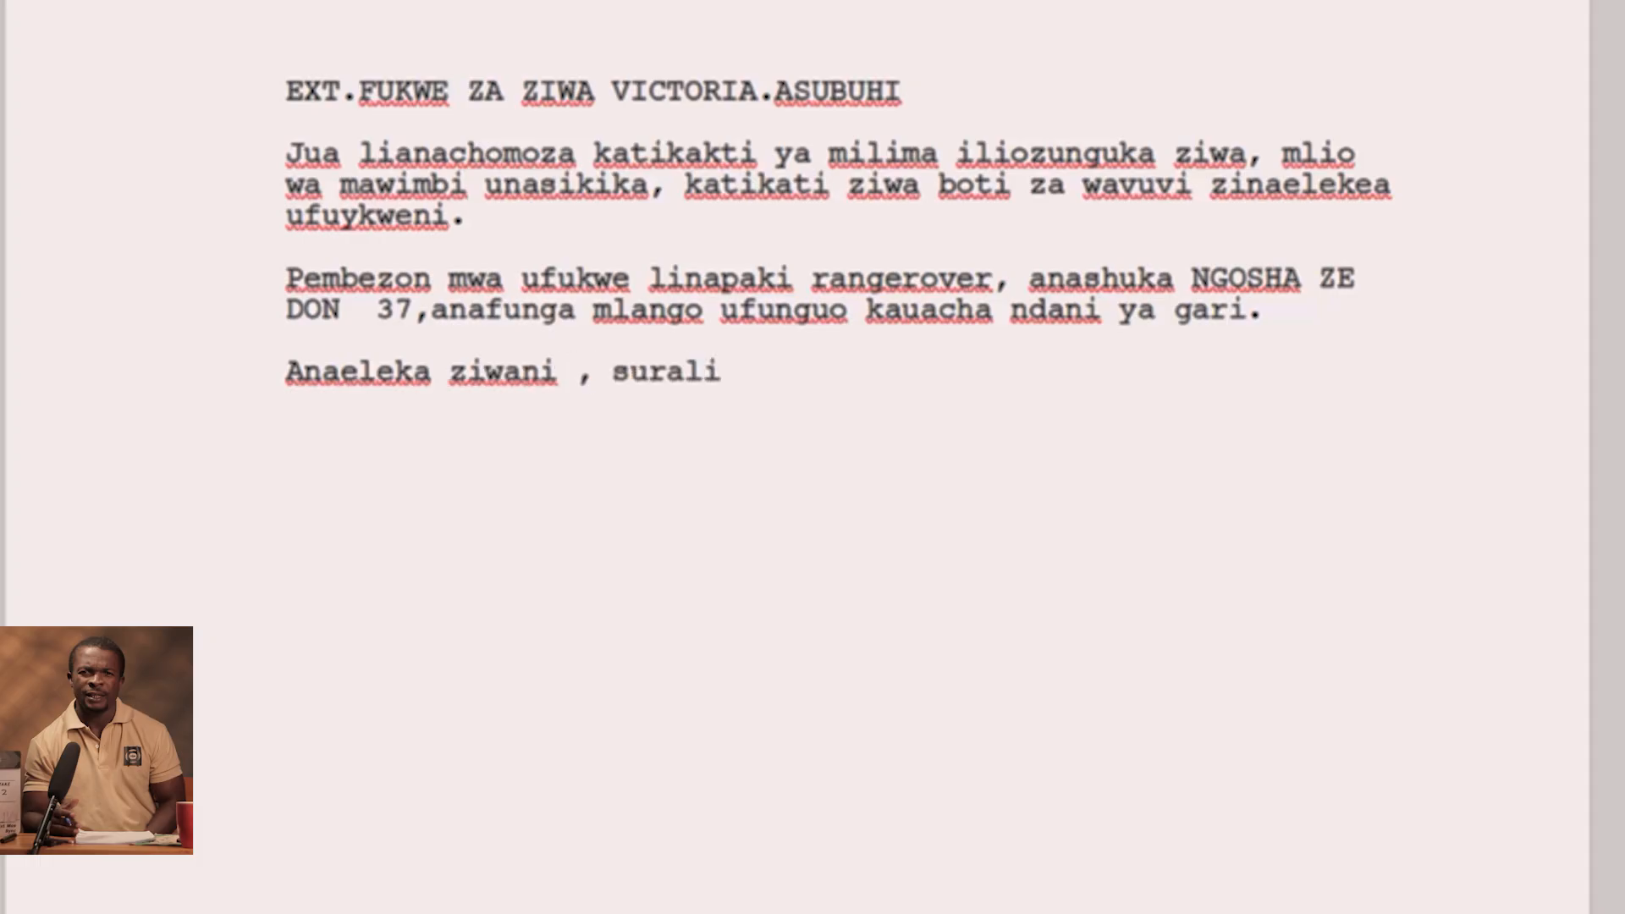
{"action": "type", "text": " ya kita"}
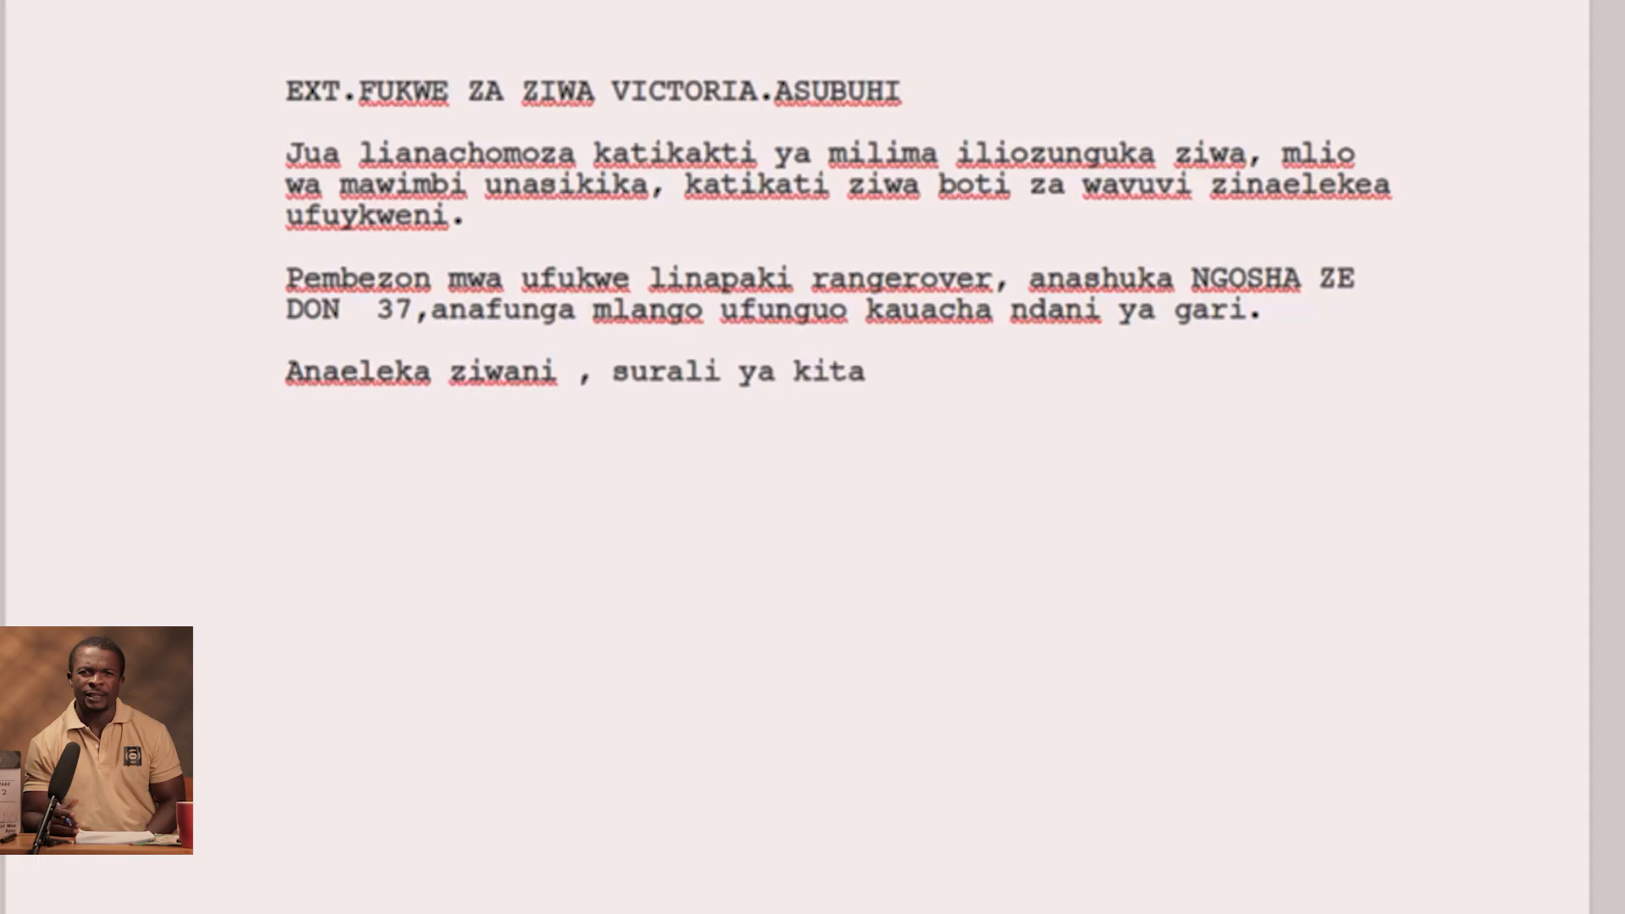
{"action": "type", "text": "mbaa, moka sa"}
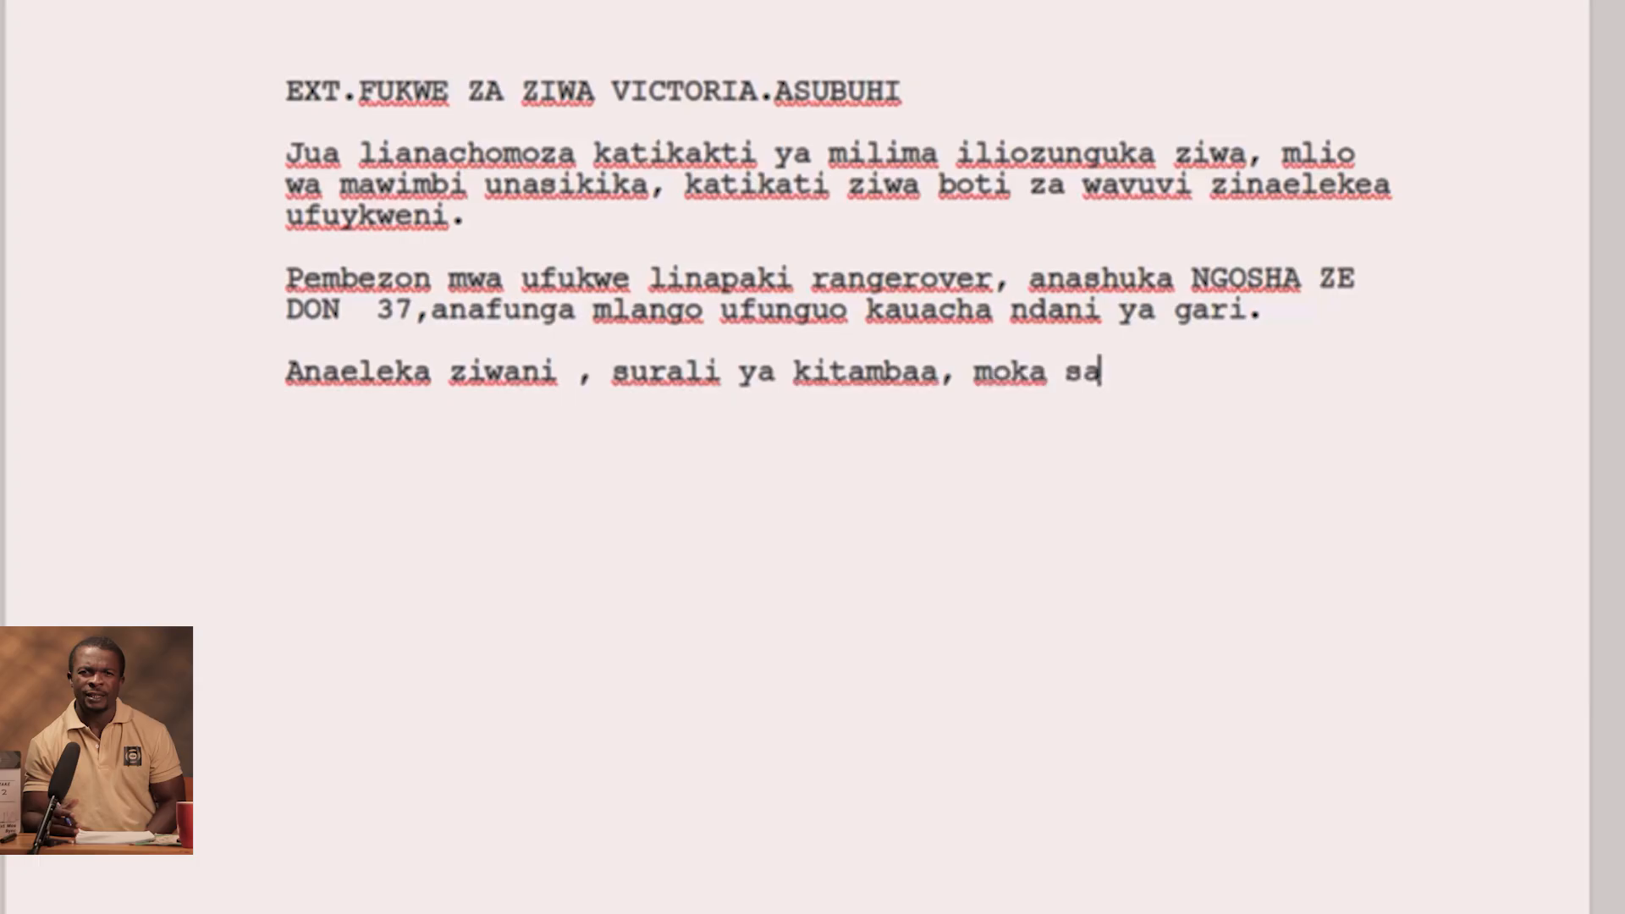
{"action": "type", "text": "fi mguun"}
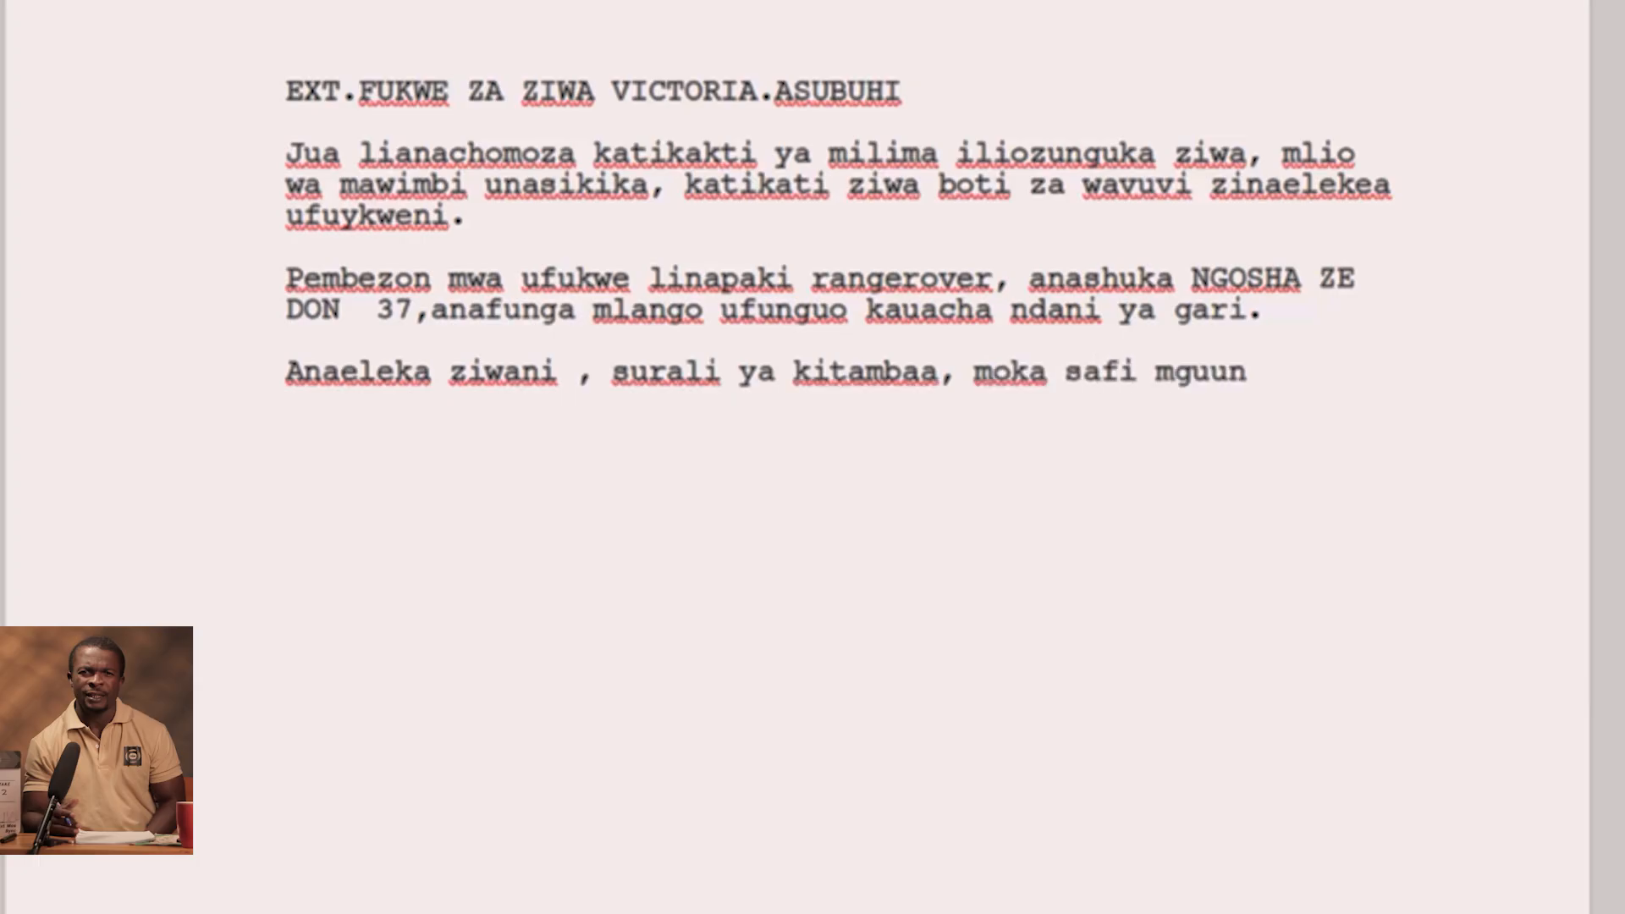
{"action": "type", "text": "i,"}
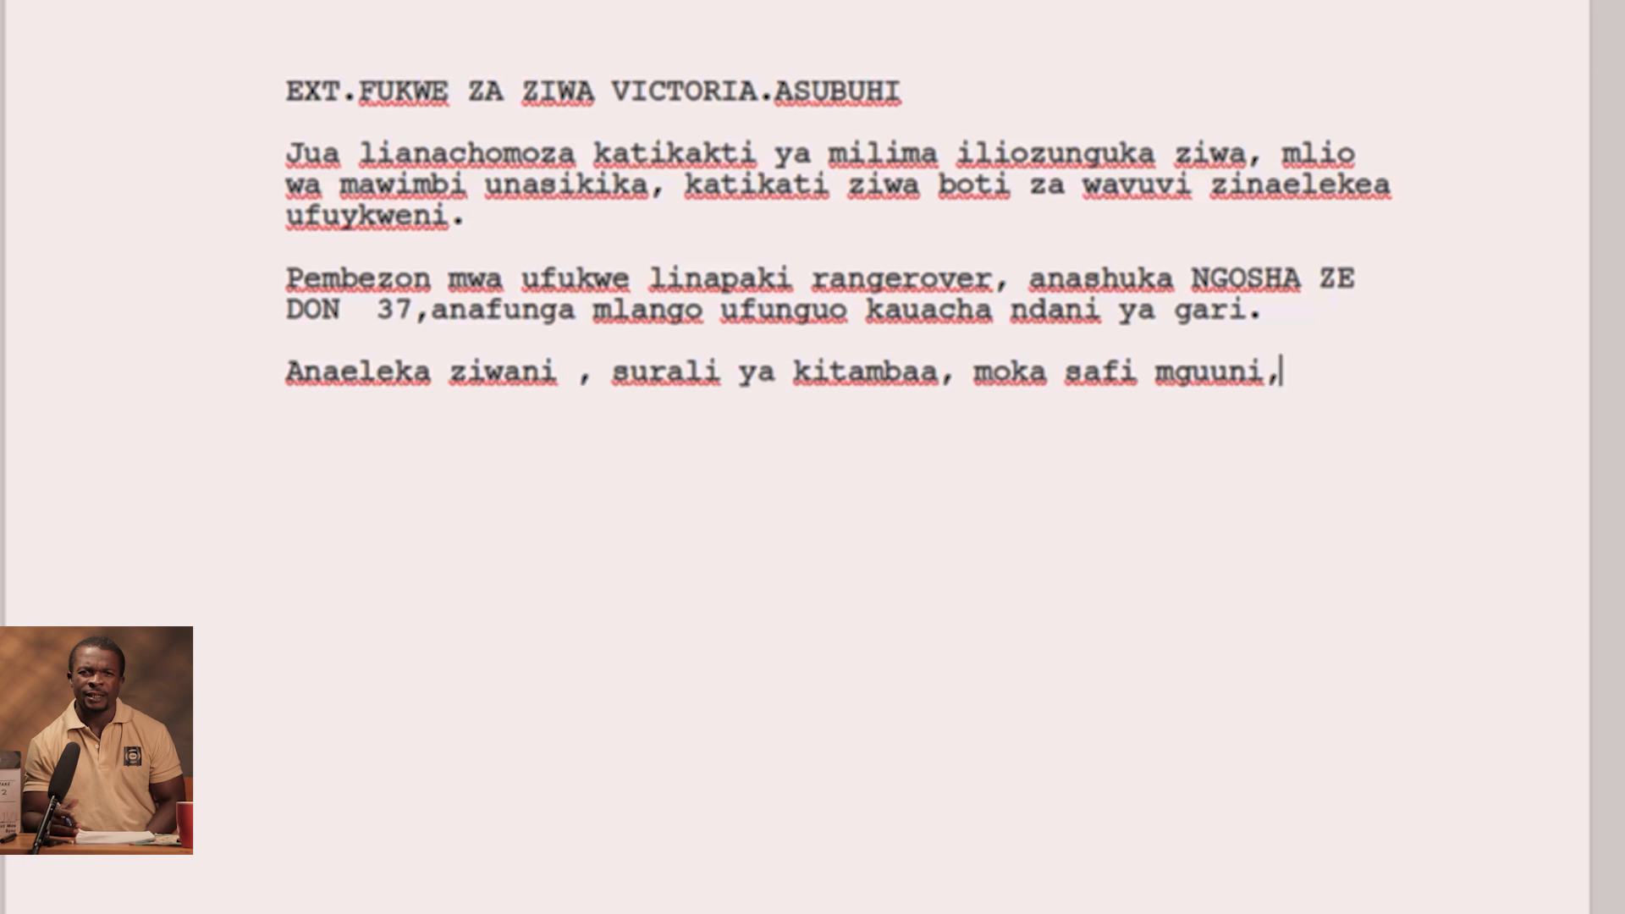
- Continue the third action paragraph with "shati limechanika chaninka, anaingia ndani maji"
{"action": "type", "text": "shati"}
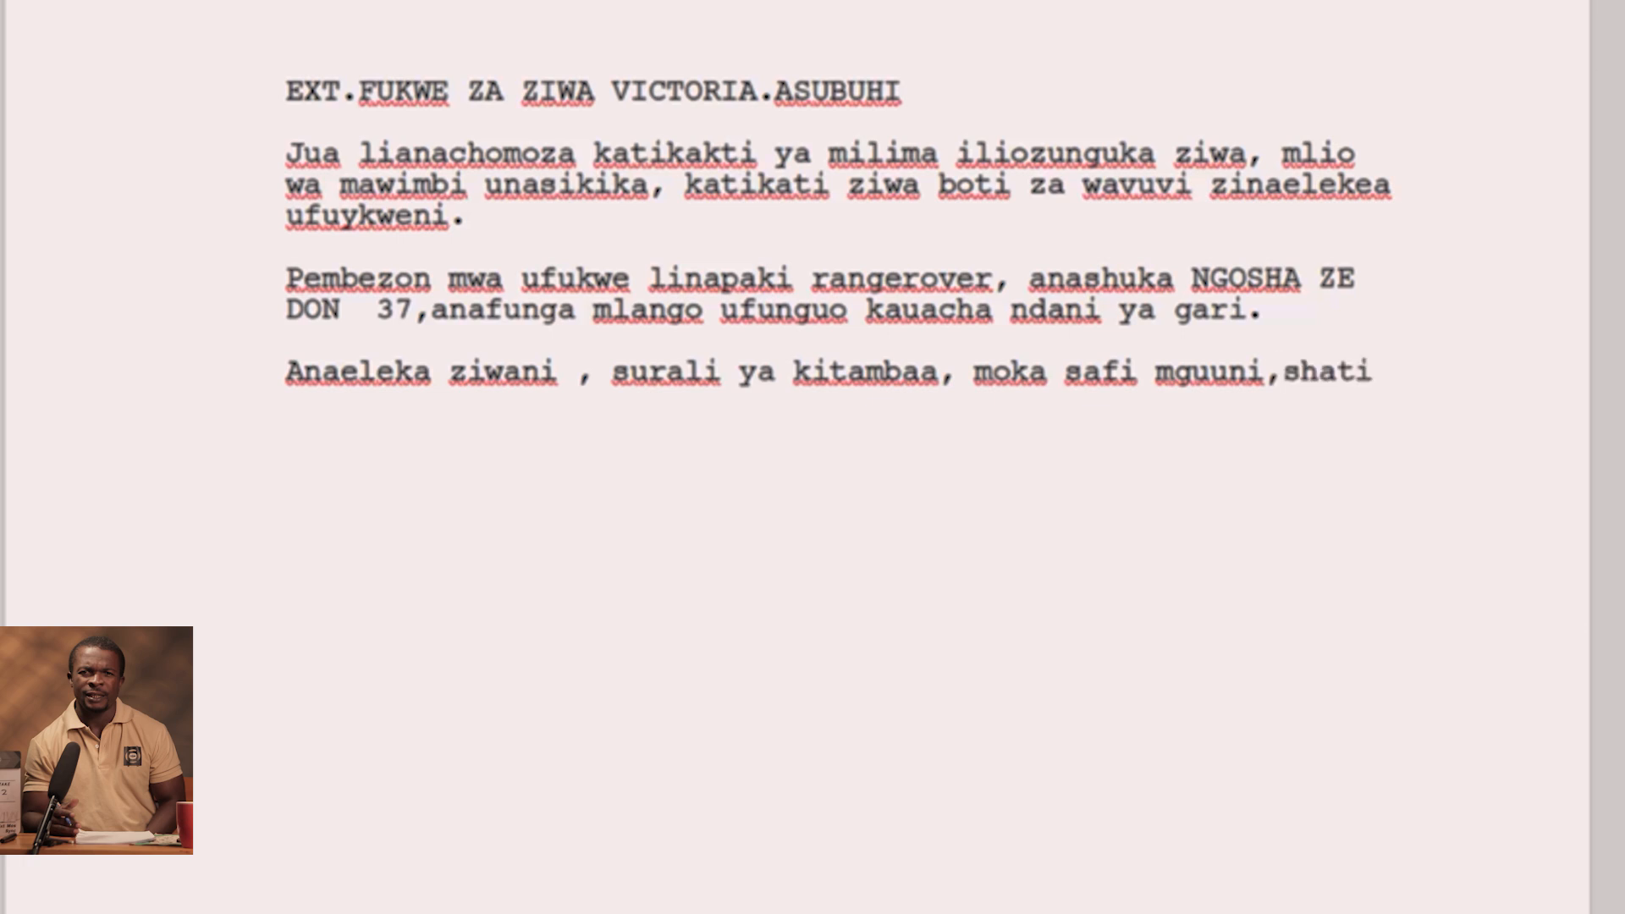
{"action": "type", "text": " limechani"}
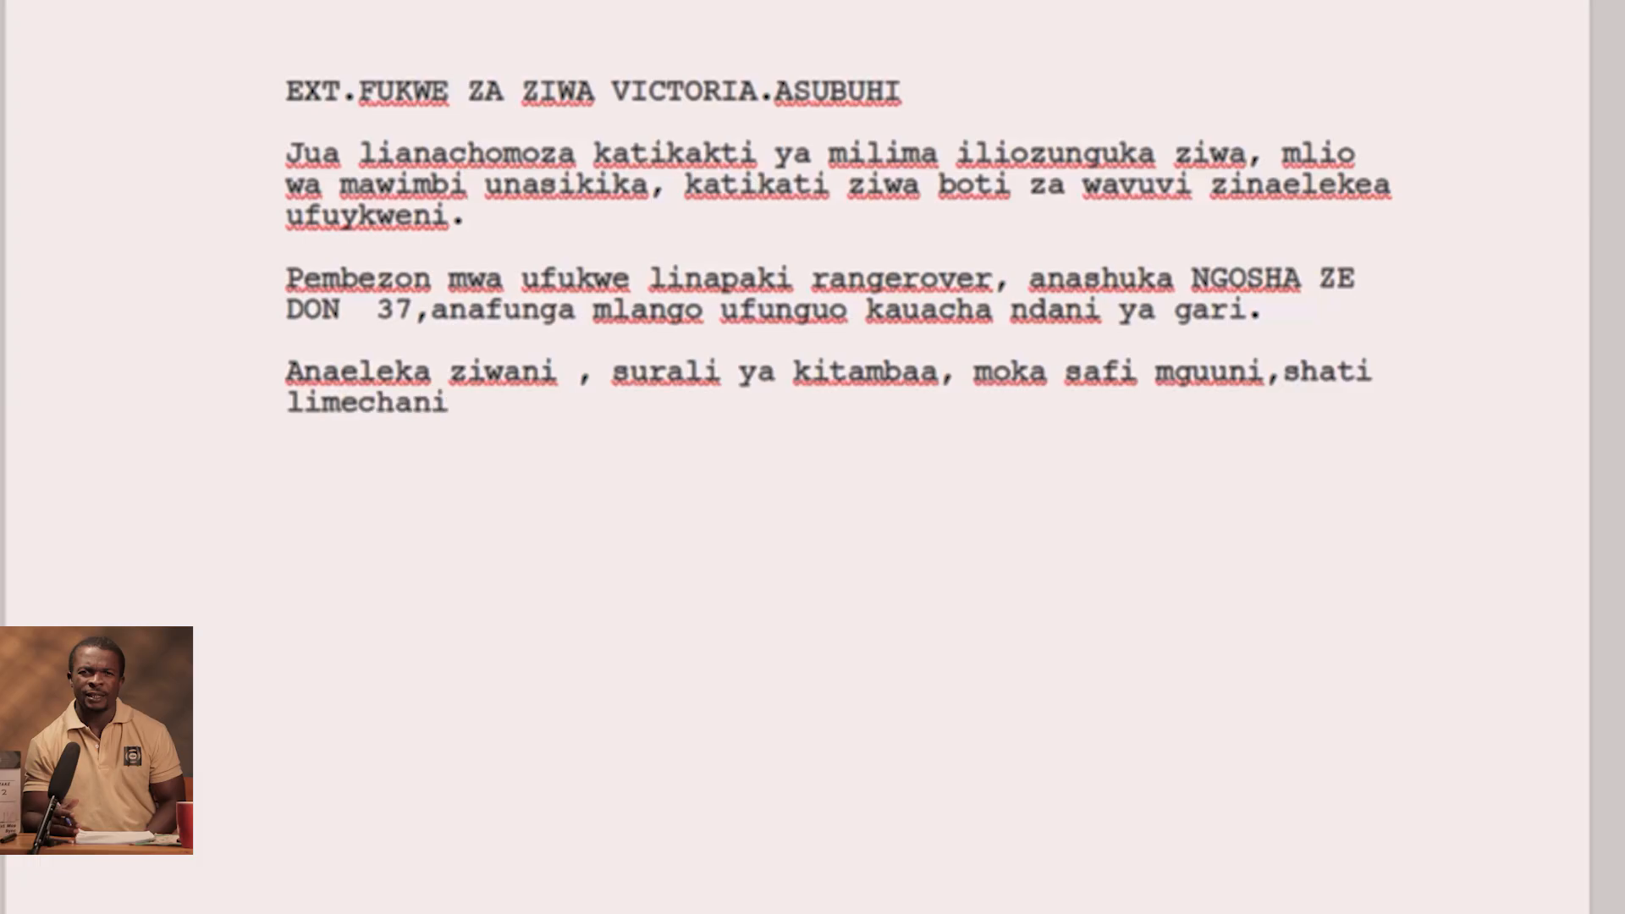
{"action": "type", "text": "ka chaninka"}
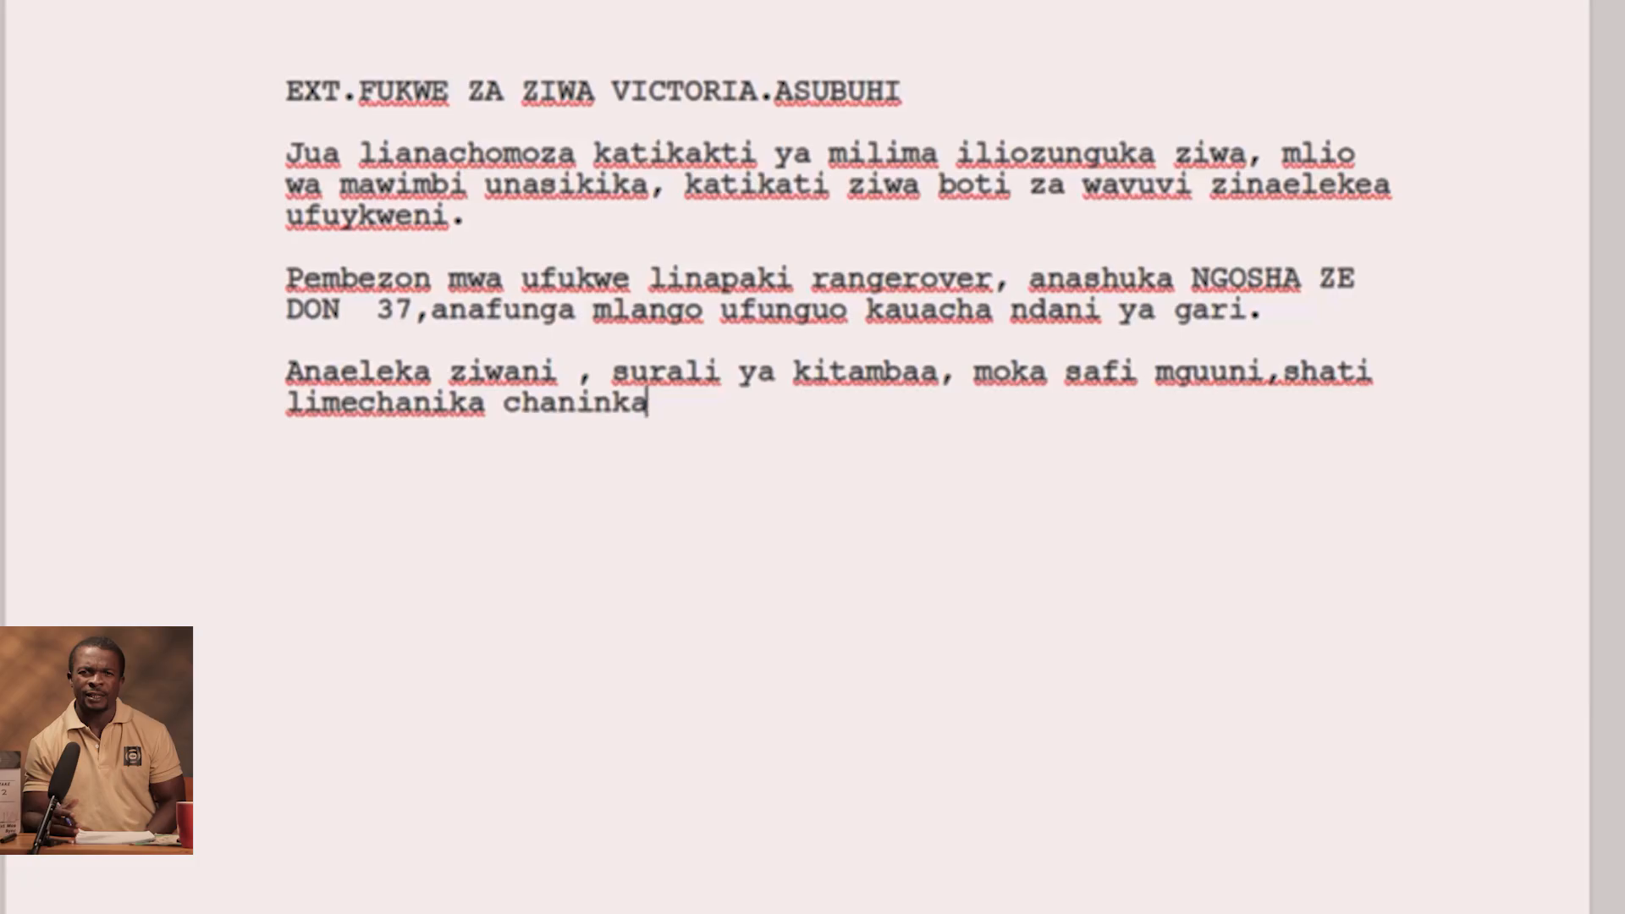
{"action": "type", "text": ", anaingia ndani maji"}
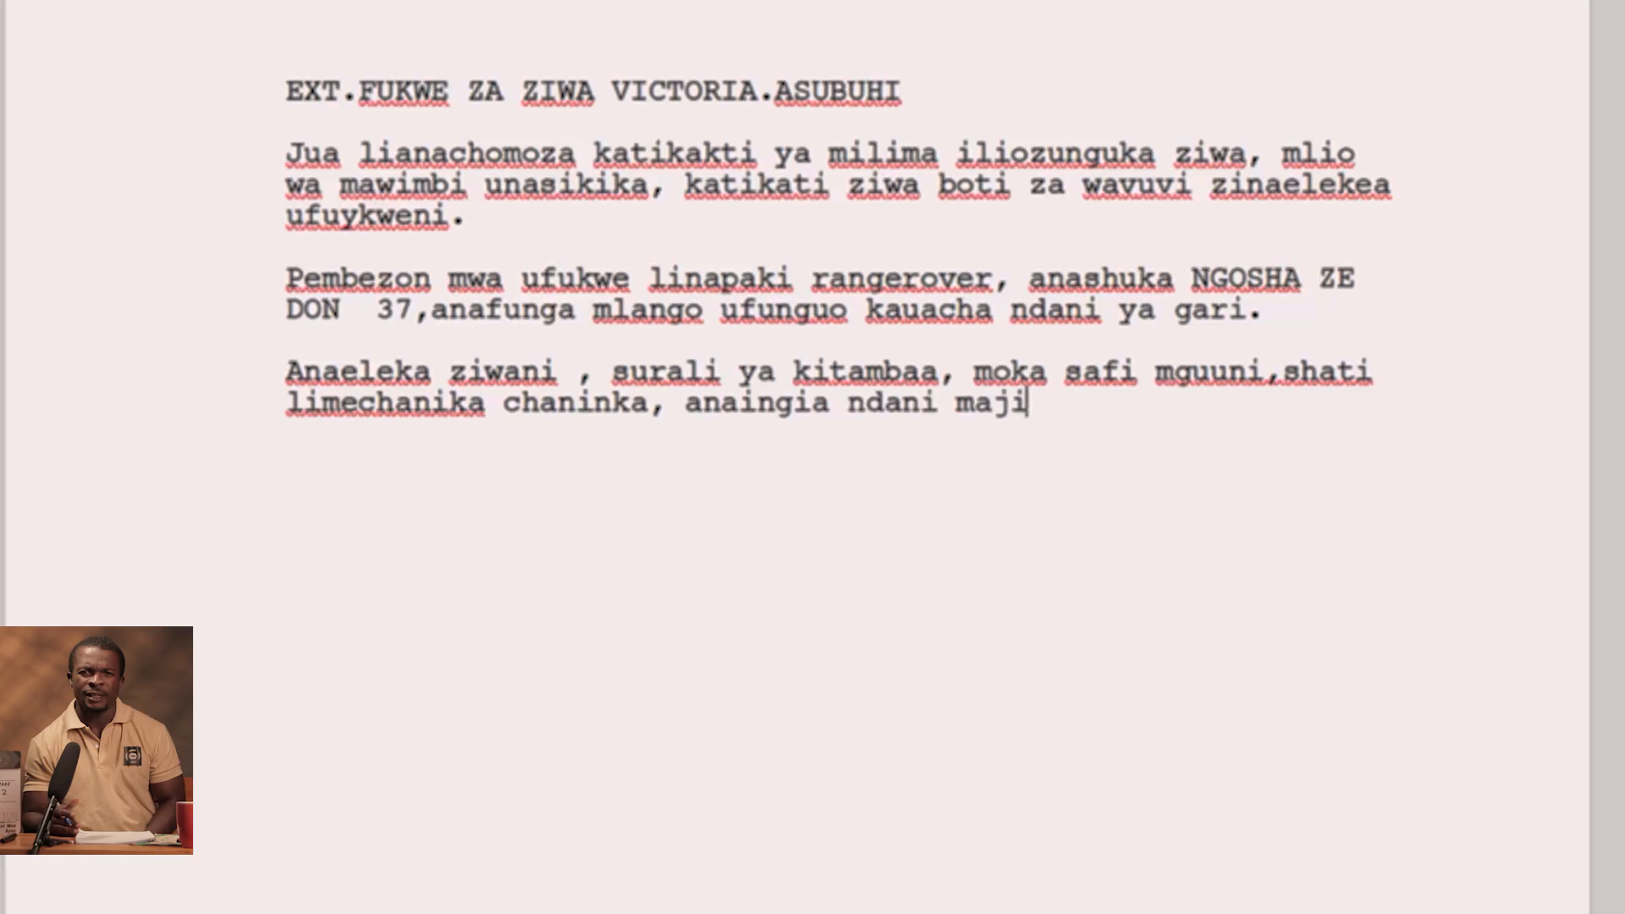
- Complete the third action paragraph with "anatembea mpaka maji yafika kiunoni, anasimama." and start a new paragraph
{"action": "type", "text": " ana"}
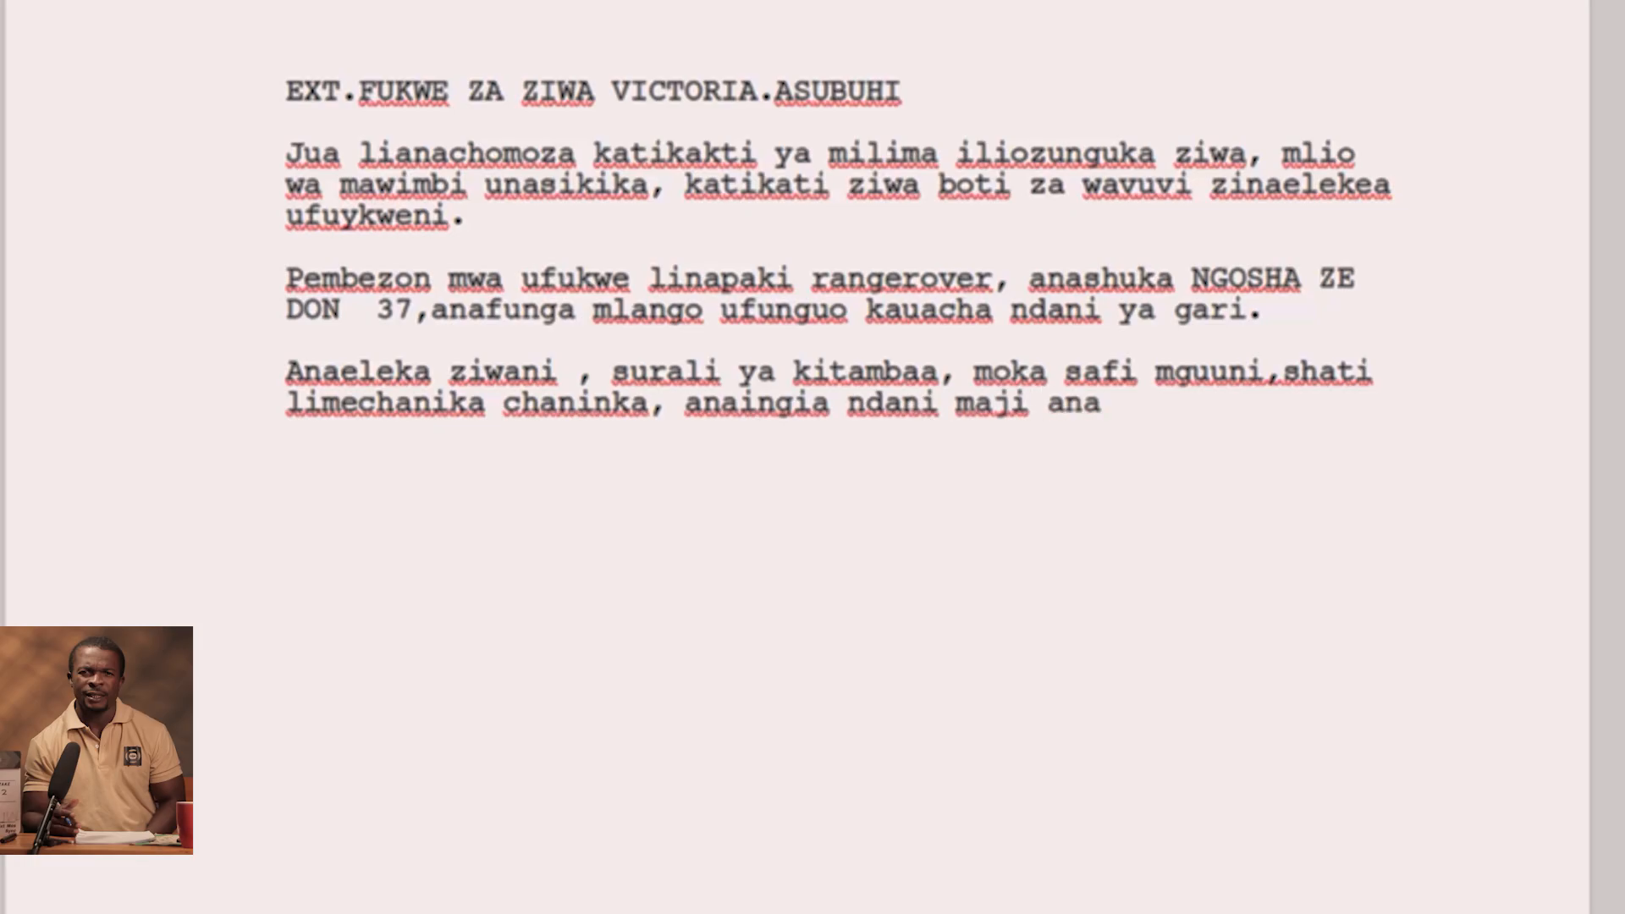
{"action": "type", "text": "tembea mp"}
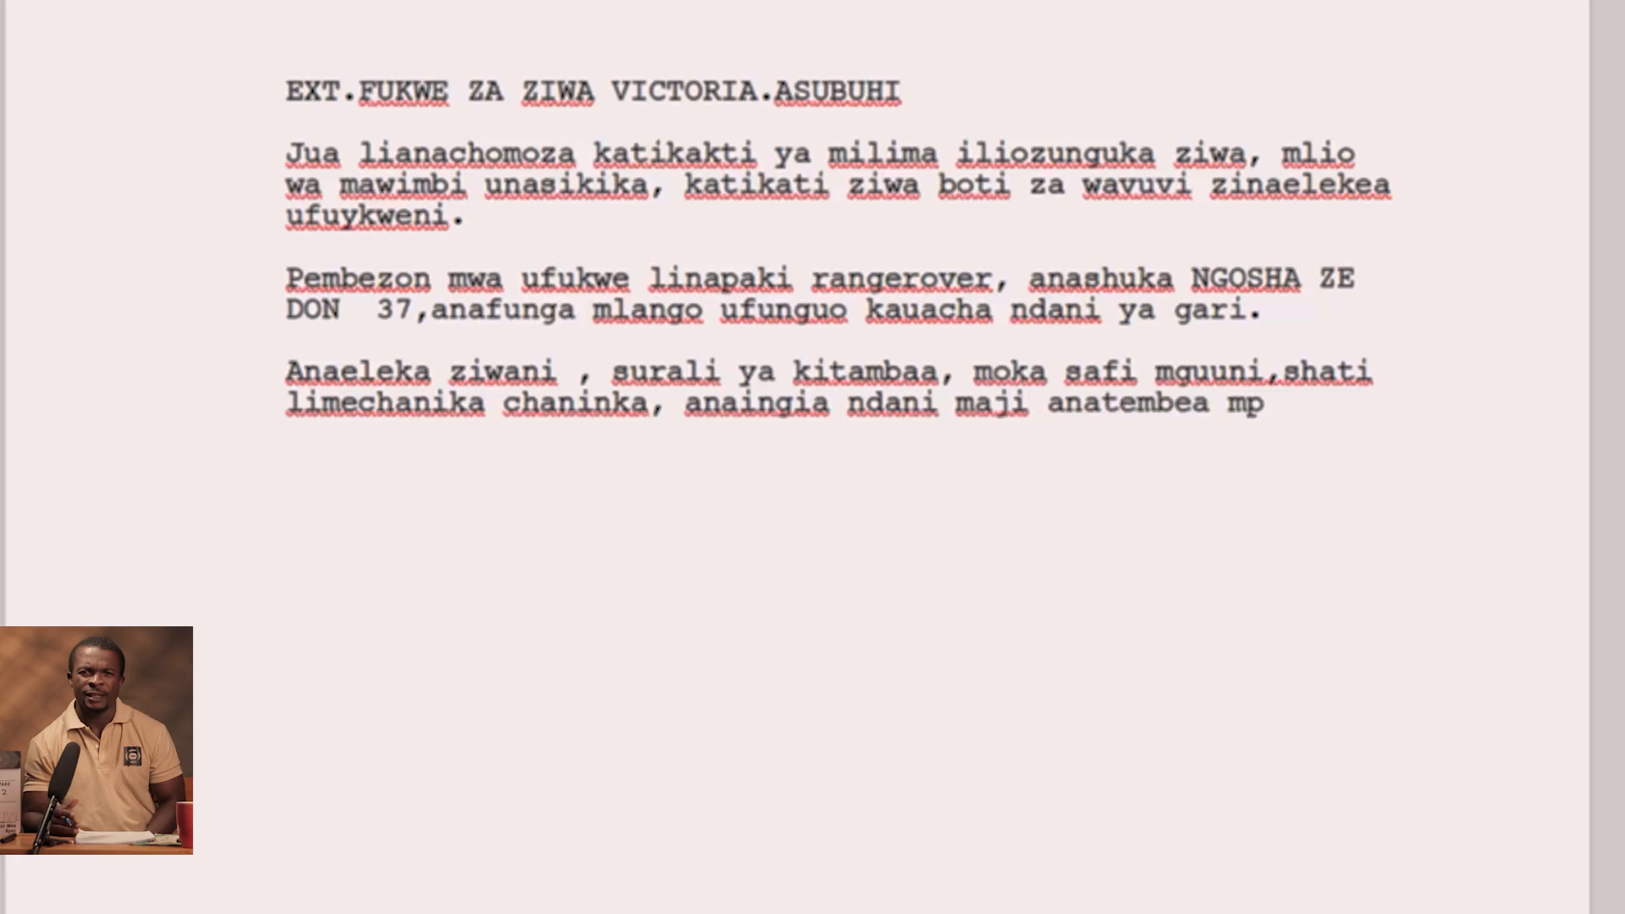
{"action": "type", "text": "aka ma"}
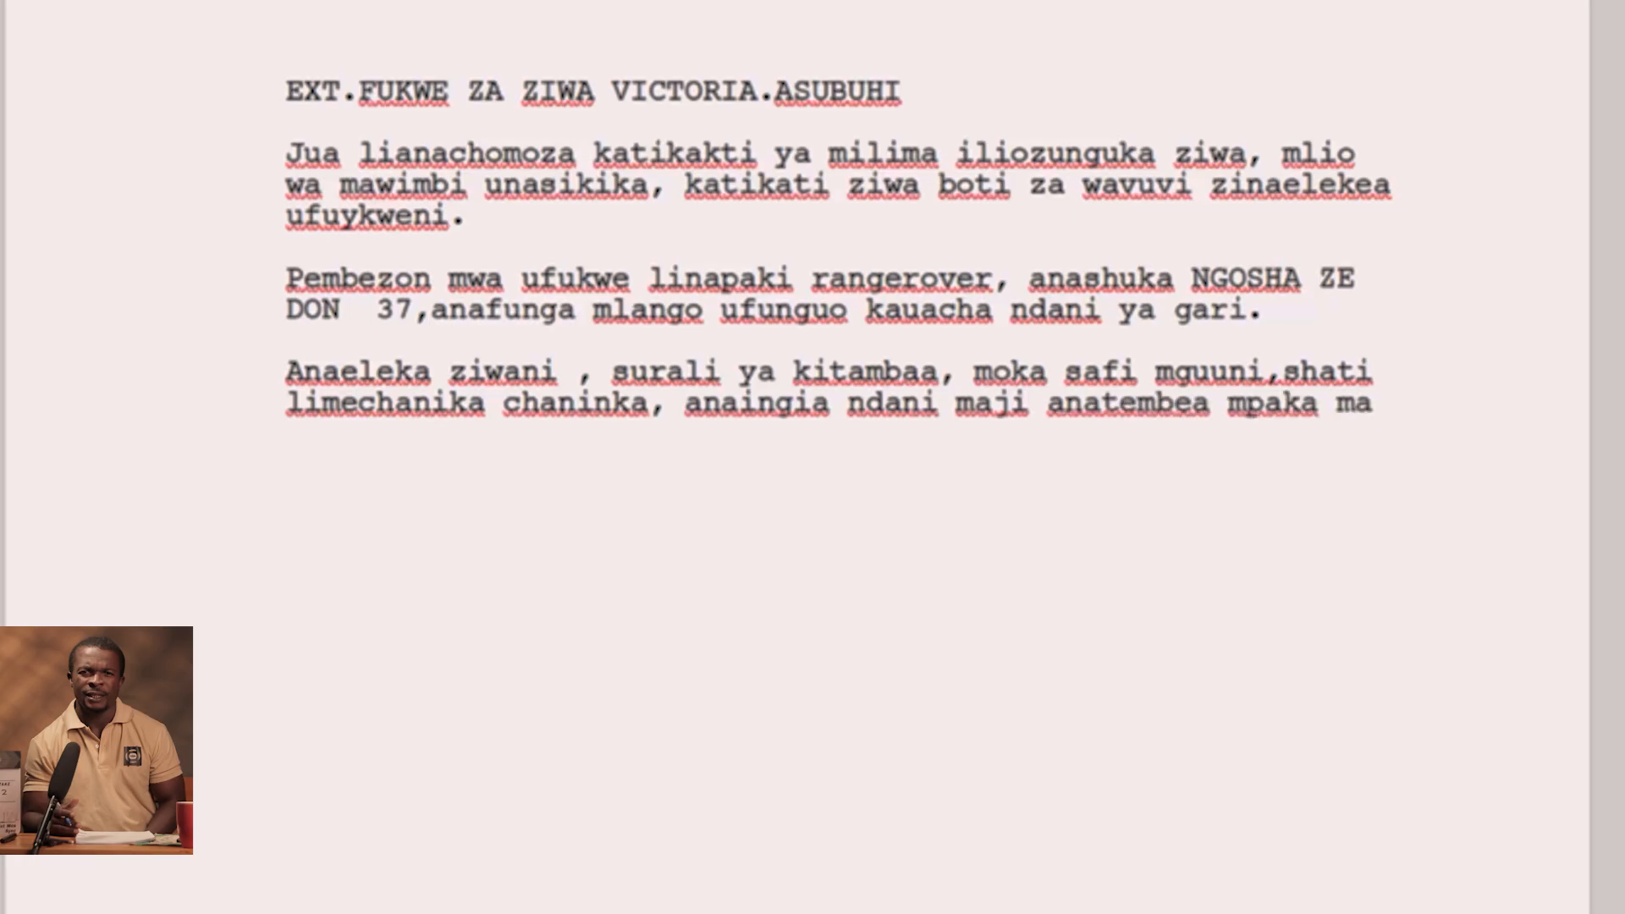
{"action": "type", "text": "ji yafik"}
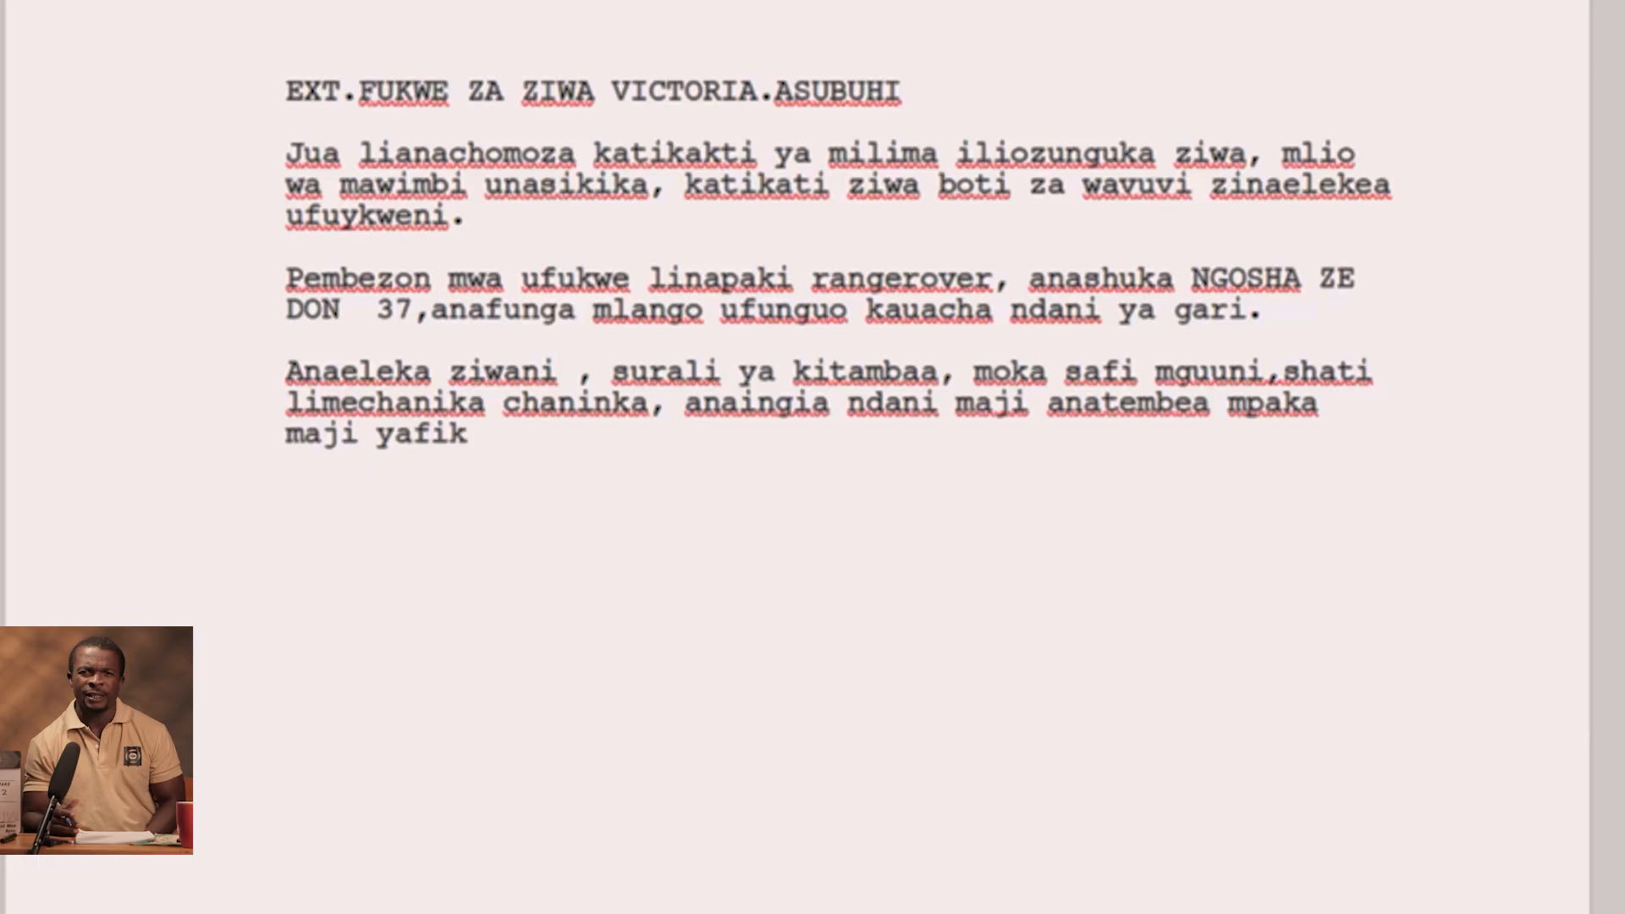
{"action": "type", "text": "a kiunoni"}
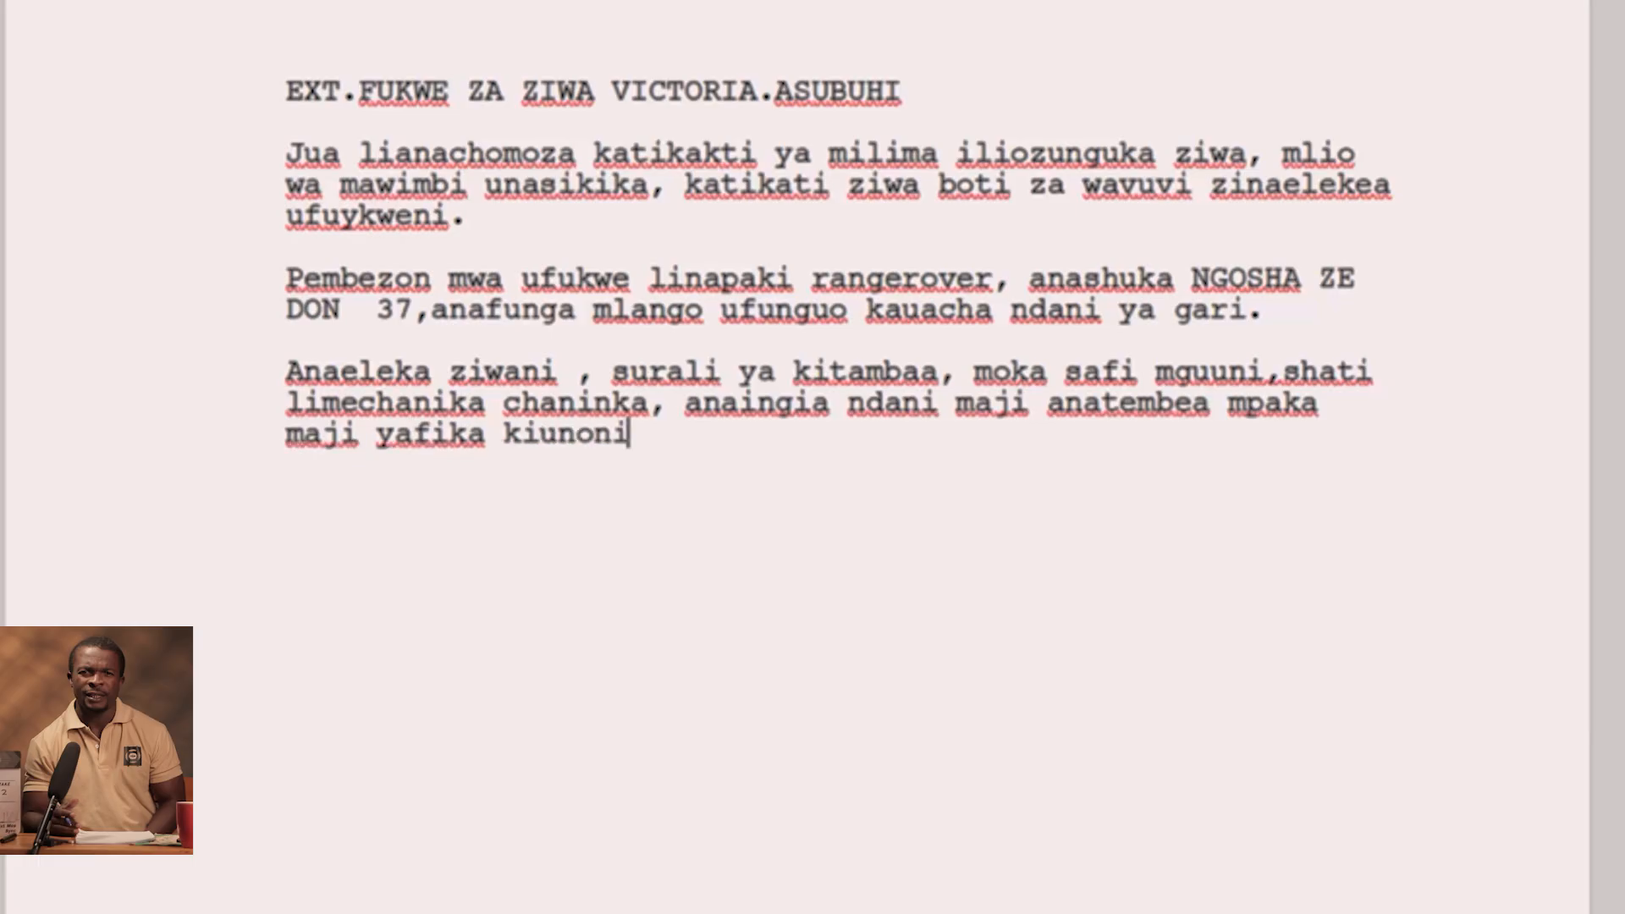
{"action": "type", "text": ","}
{"action": "key", "text": "BackSpace"}
{"action": "type", "text": ", ans"}
{"action": "key", "text": "BackSpace"}
{"action": "type", "text": "asimama."}
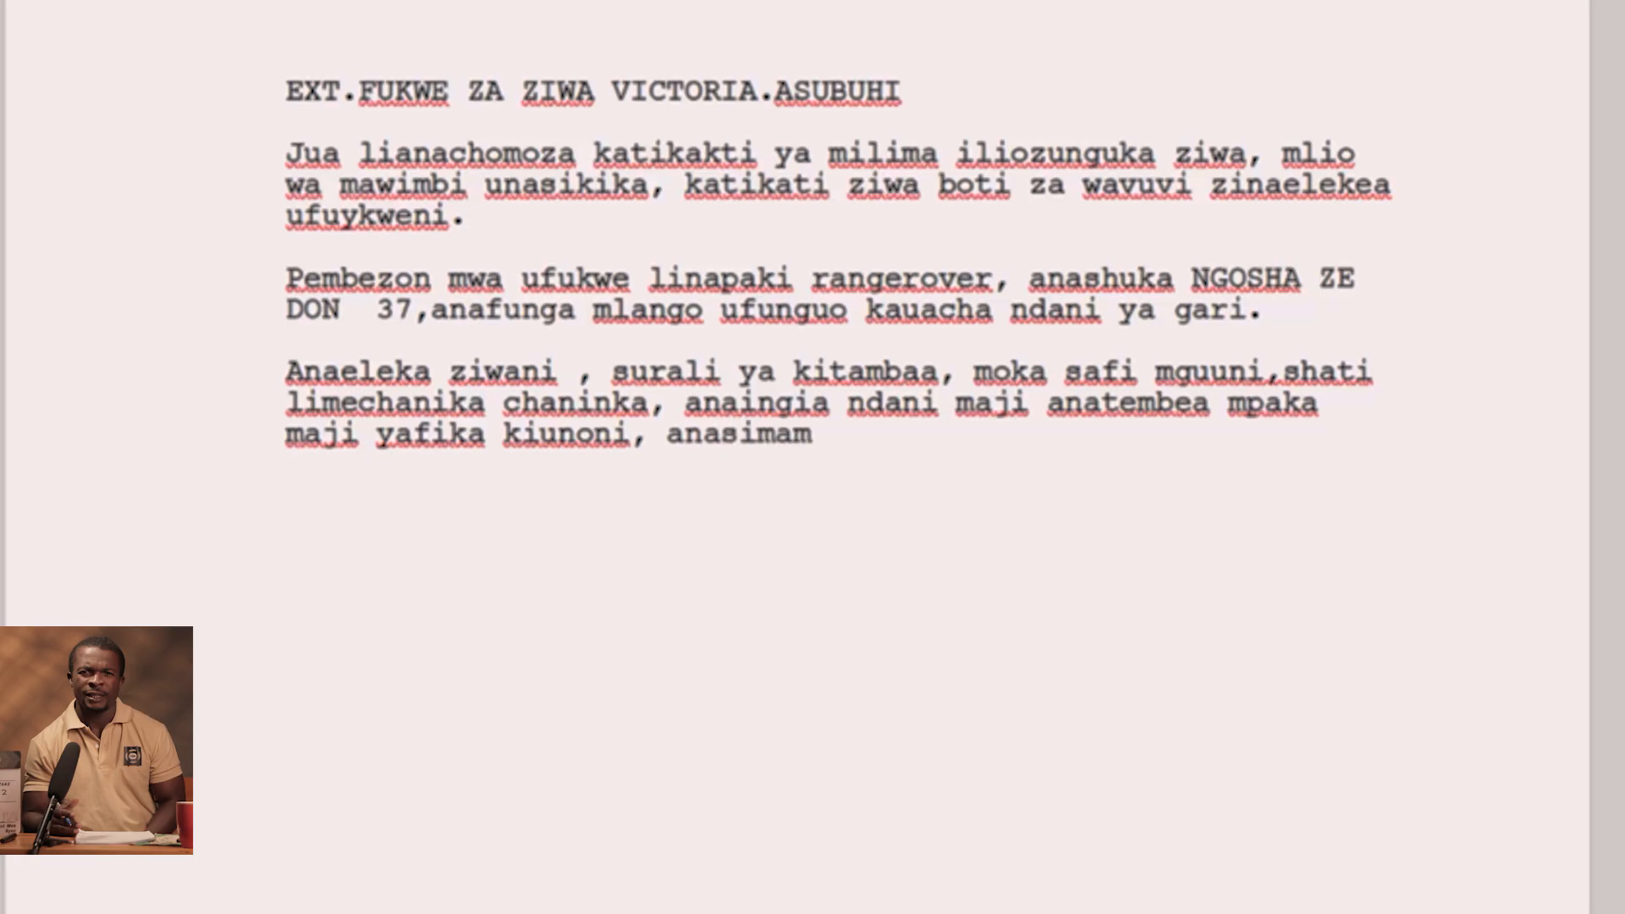
{"action": "key", "text": "Return"}
- Write the fourth action paragraph, "Anatoa bastola kiunoni, anaiweka sawa kwa kazi", and start a new line
{"action": "type", "text": "Ana"}
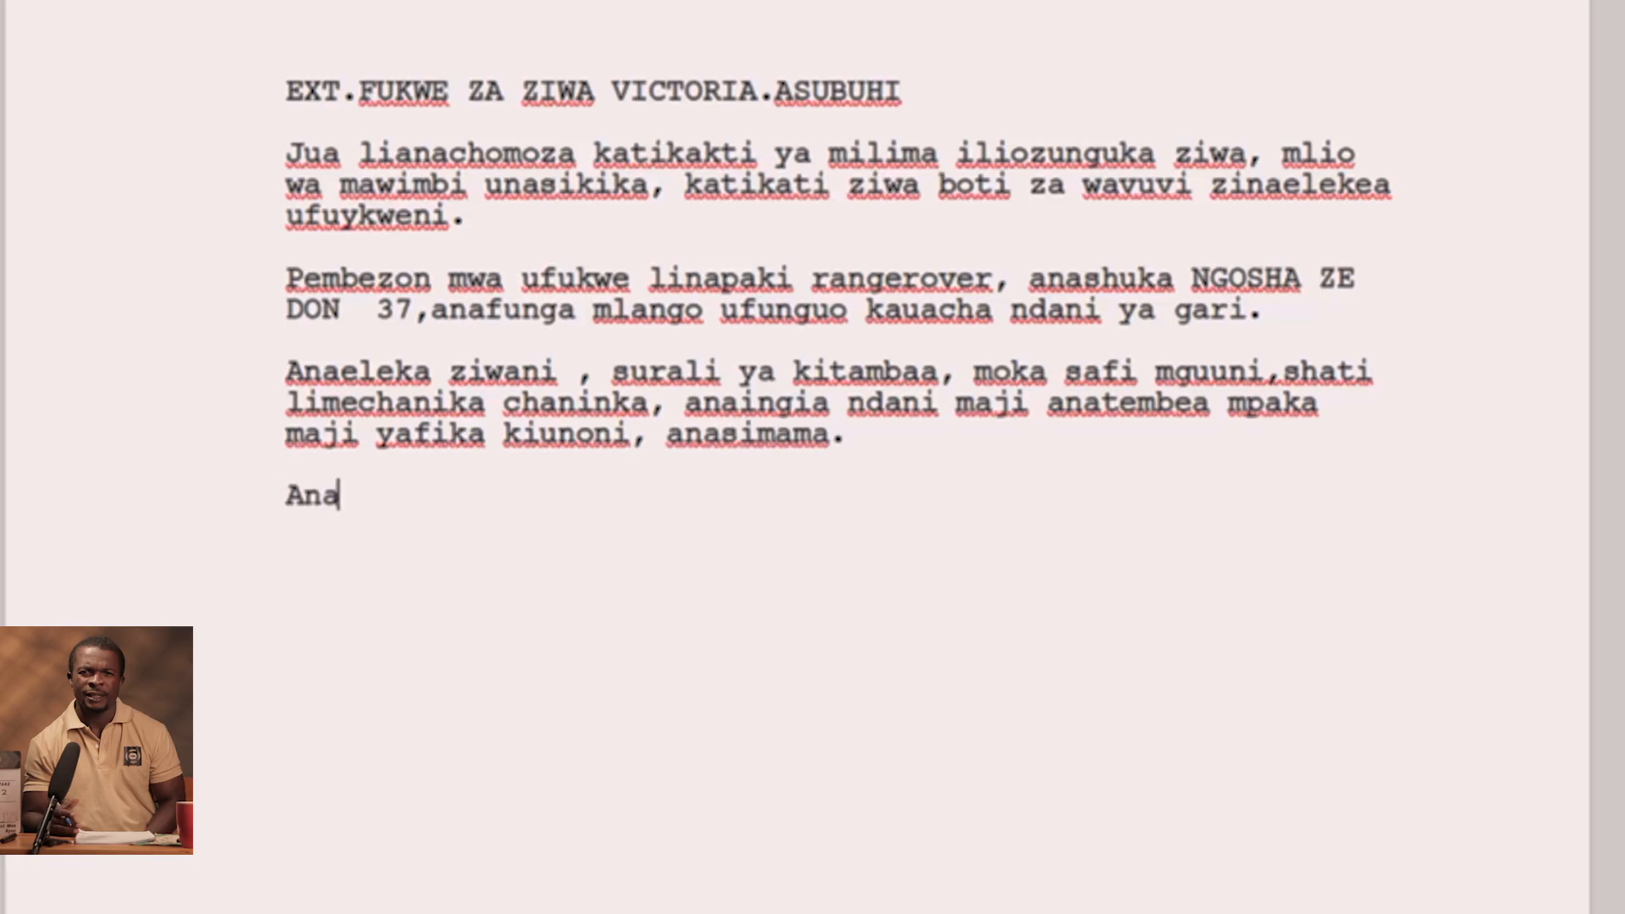
{"action": "type", "text": "toa bast"}
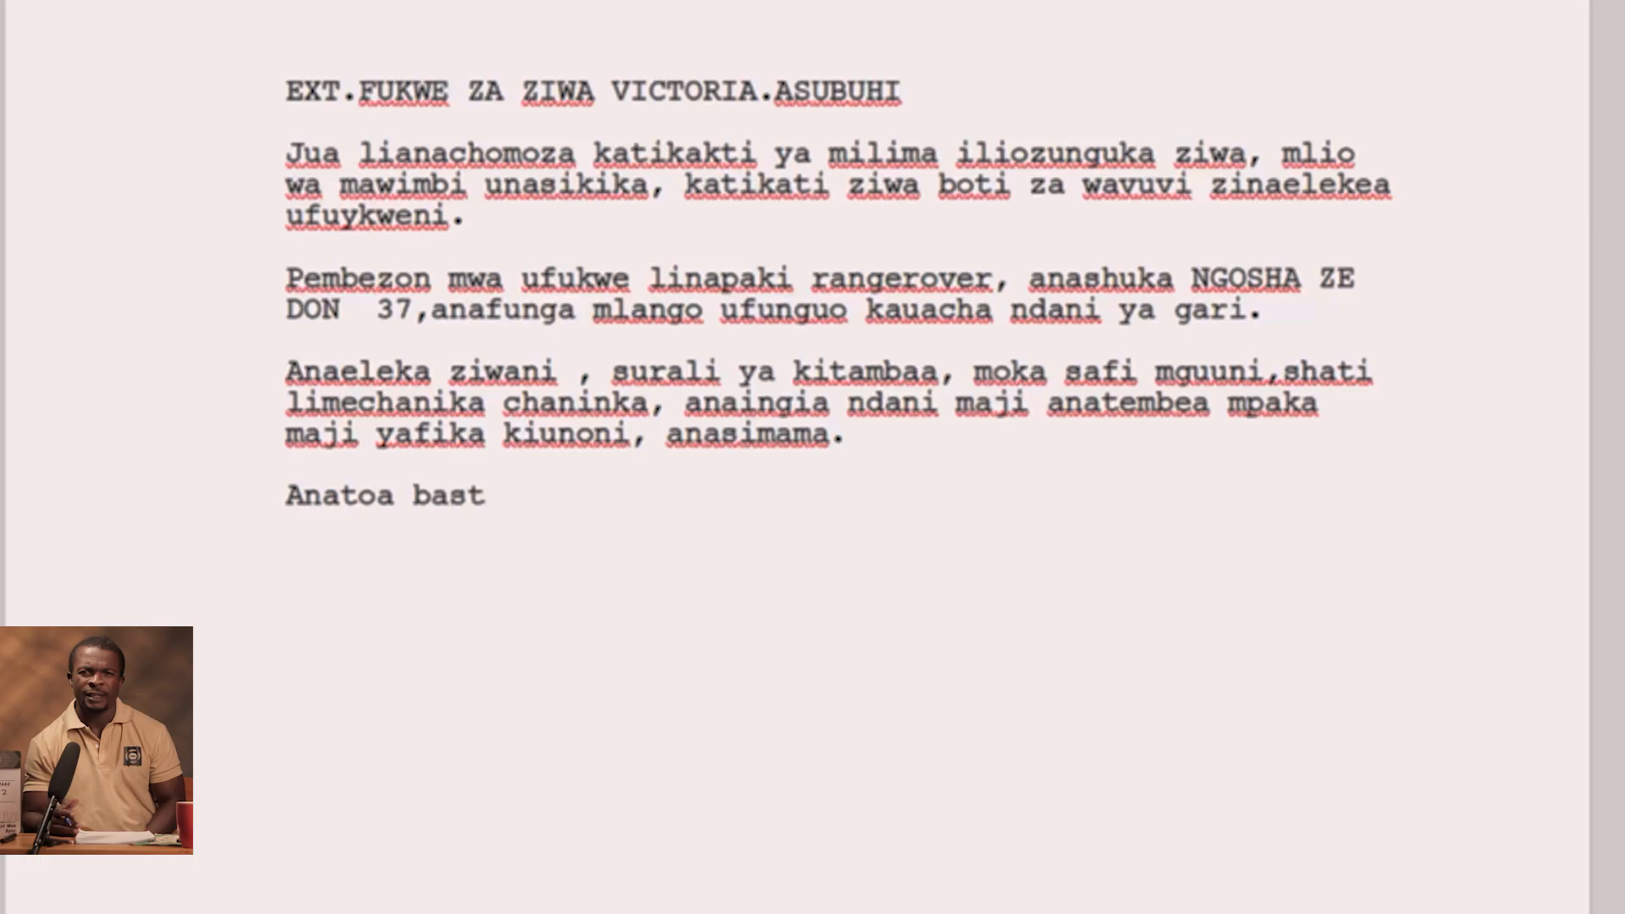
{"action": "type", "text": "ola"}
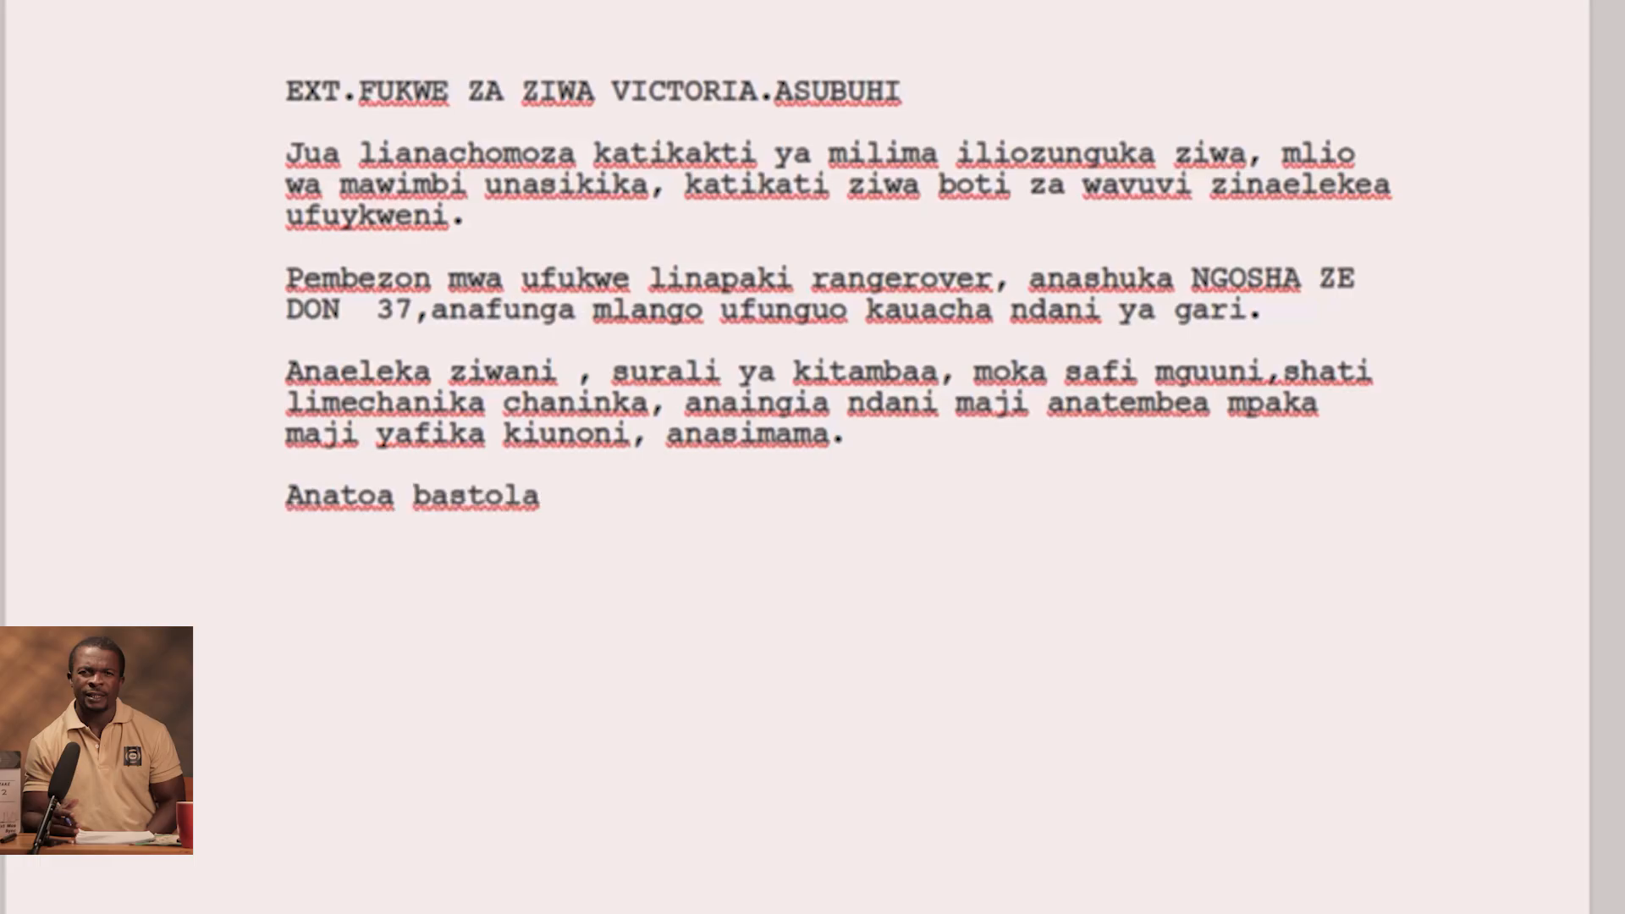
{"action": "type", "text": " kiunono"}
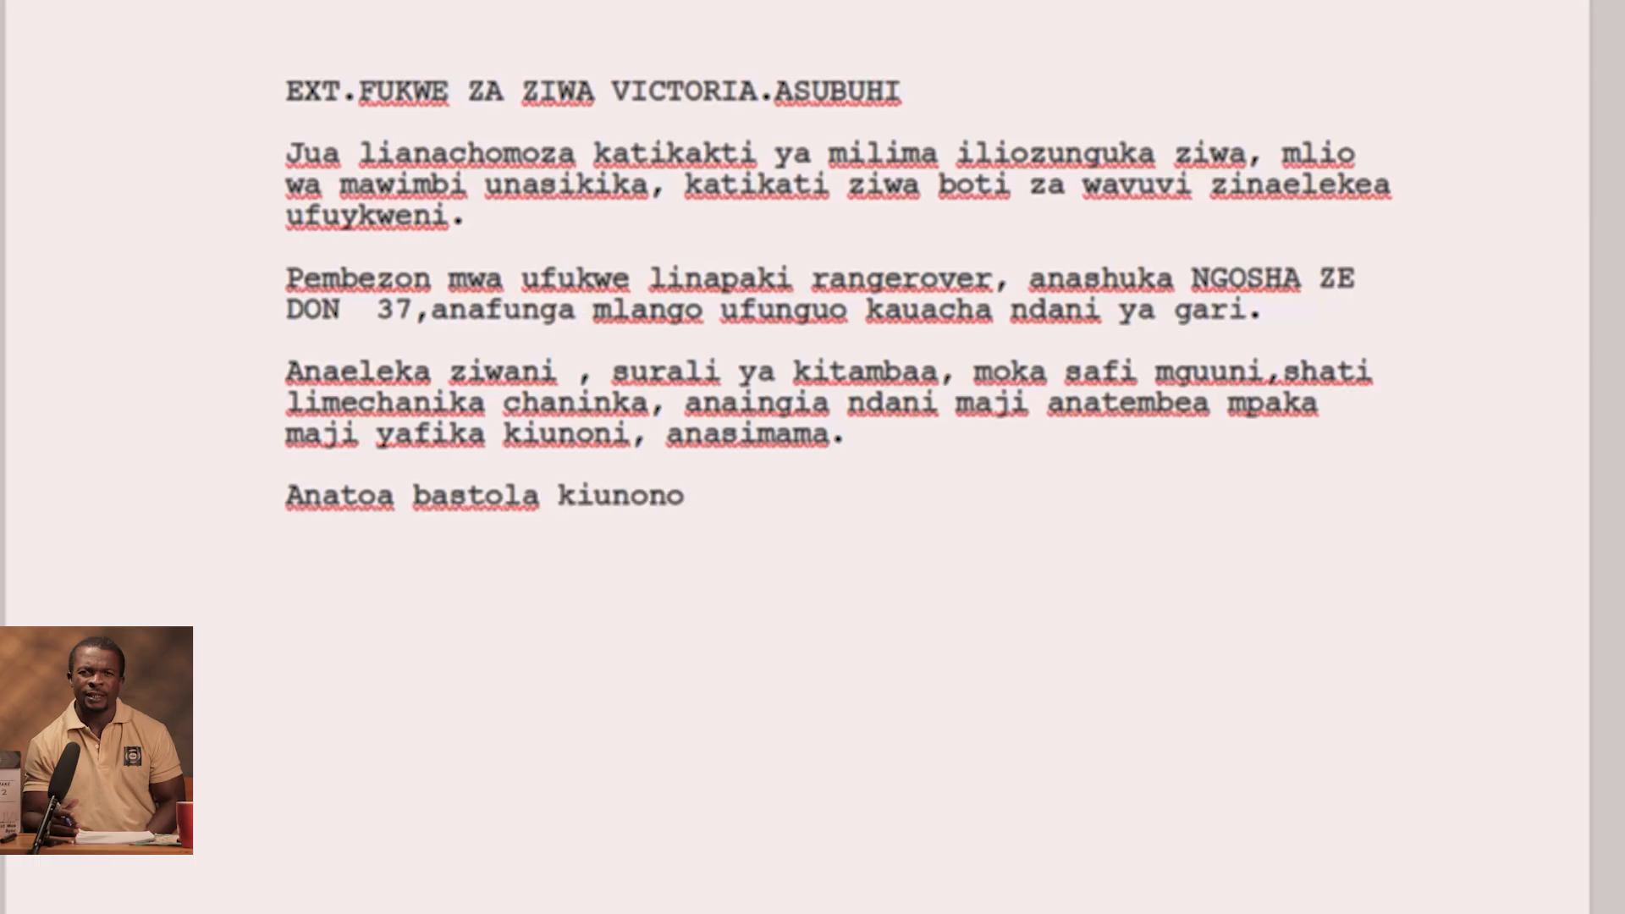
{"action": "key", "text": "BackSpace"}
{"action": "type", "text": "i, anaweka"}
{"action": "key", "text": "BackSpace"}
{"action": "key", "text": "BackSpace"}
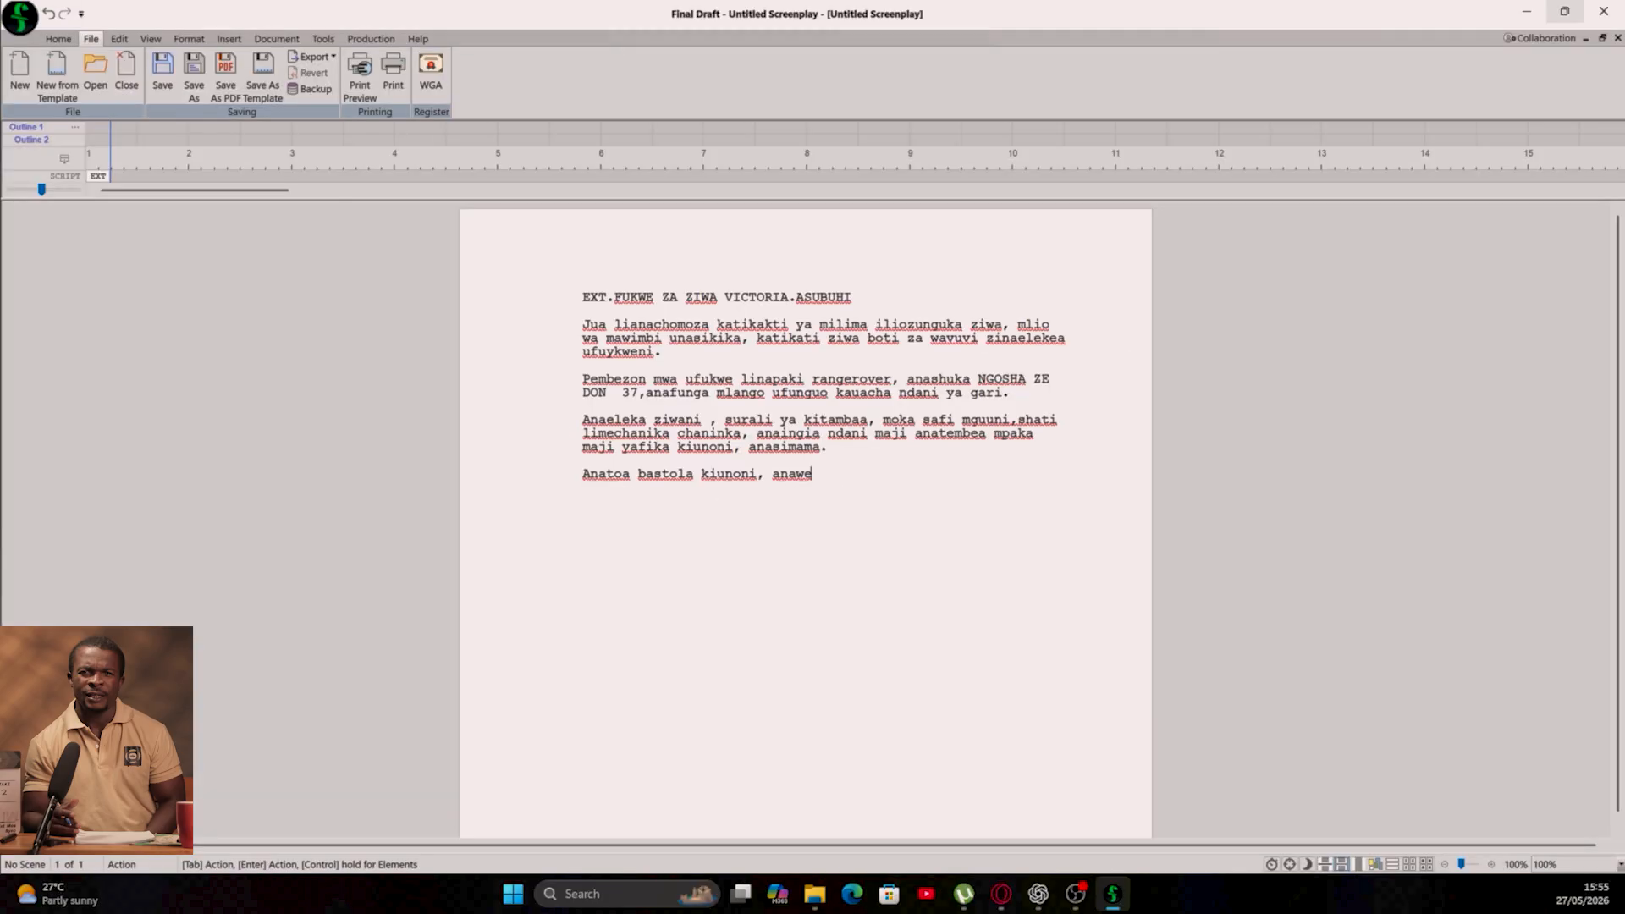
{"action": "key", "text": "BackSpace"}
{"action": "key", "text": "BackSpace"}
{"action": "type", "text": "iweka sawa kwa ka"}
{"action": "key", "text": "Return"}
- Make the new line a Character element, enter NGOSHA as the speaker, and start the dialogue line
{"action": "key", "text": "Return"}
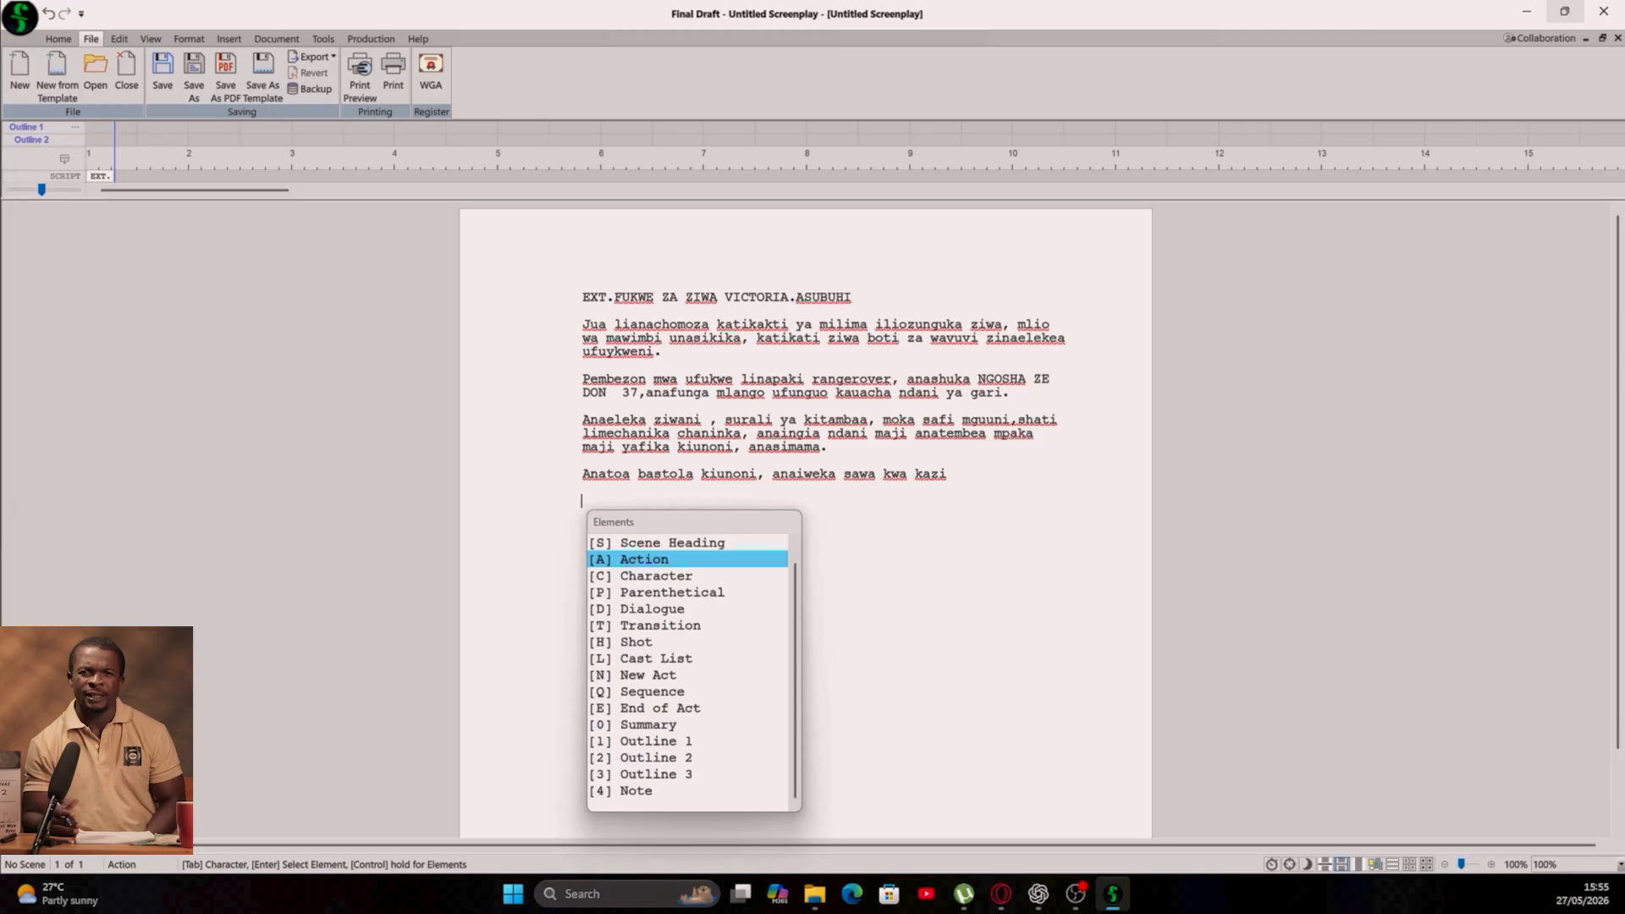
{"action": "key", "text": "Return"}
{"action": "key", "text": "Return"}
{"action": "key", "text": "Return"}
{"action": "key", "text": "Return"}
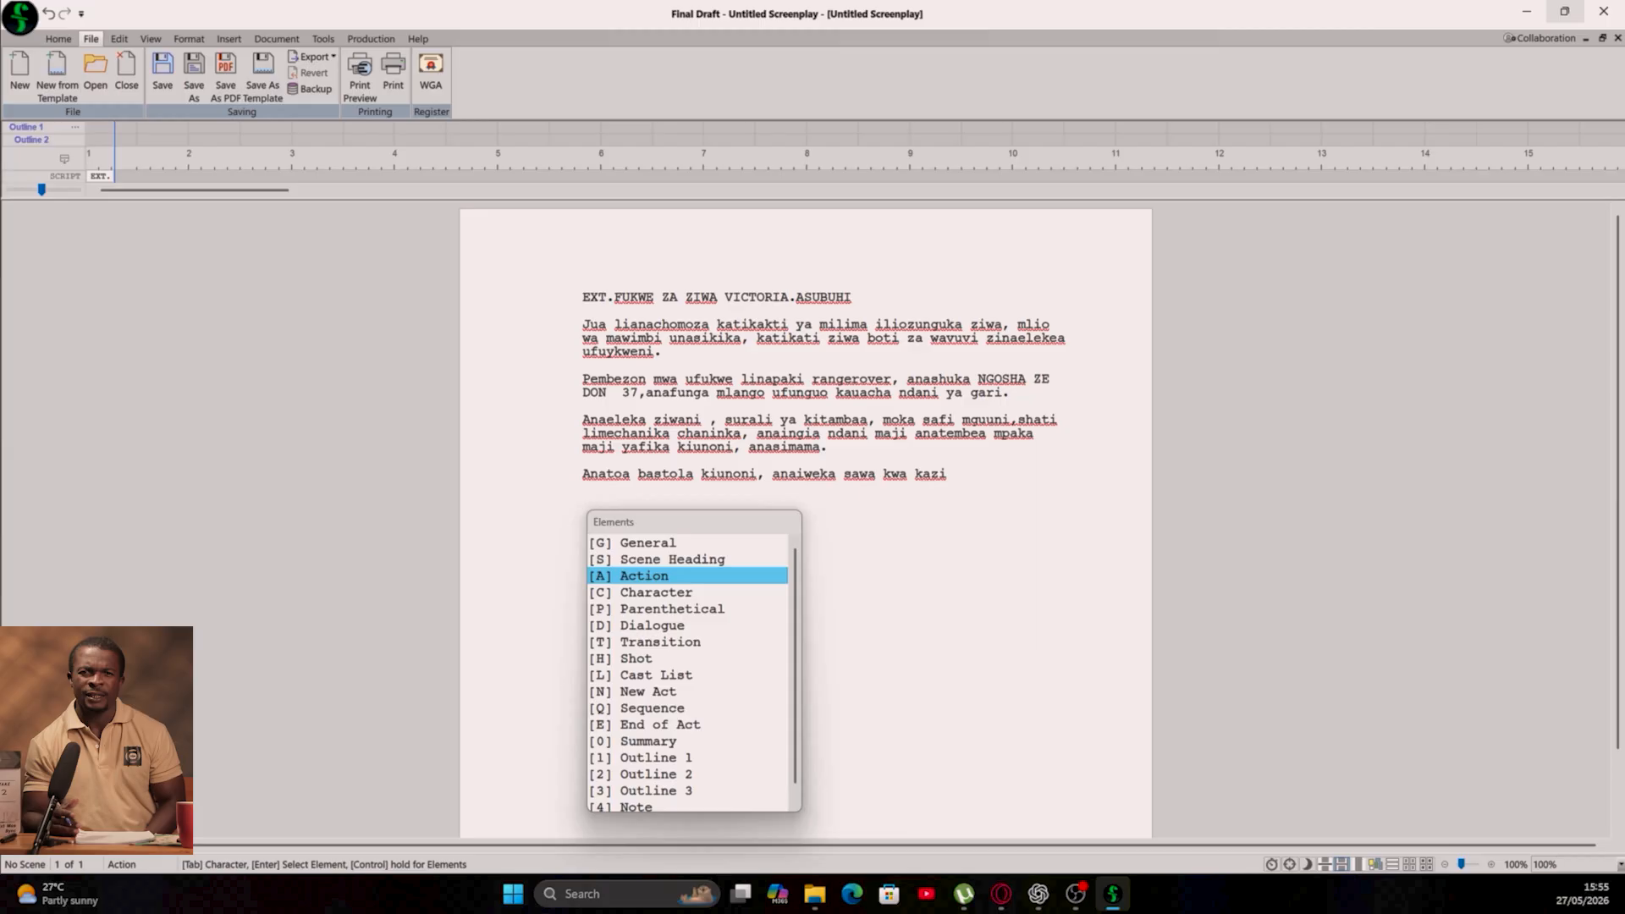
{"action": "key", "text": "c"}
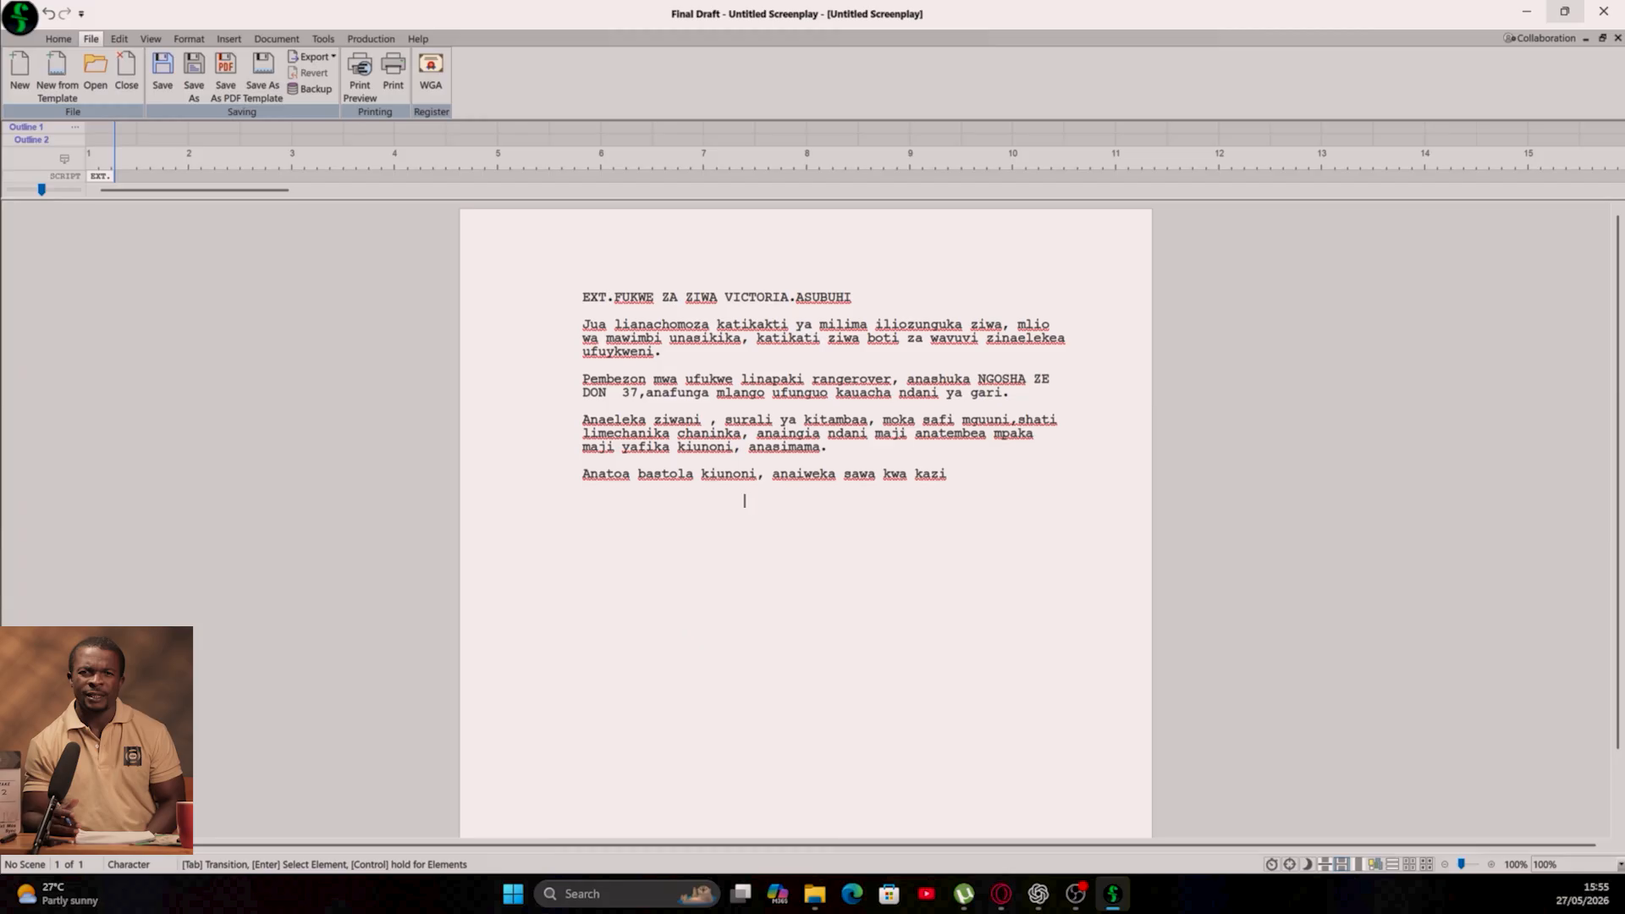
{"action": "type", "text": "NGOSHA"}
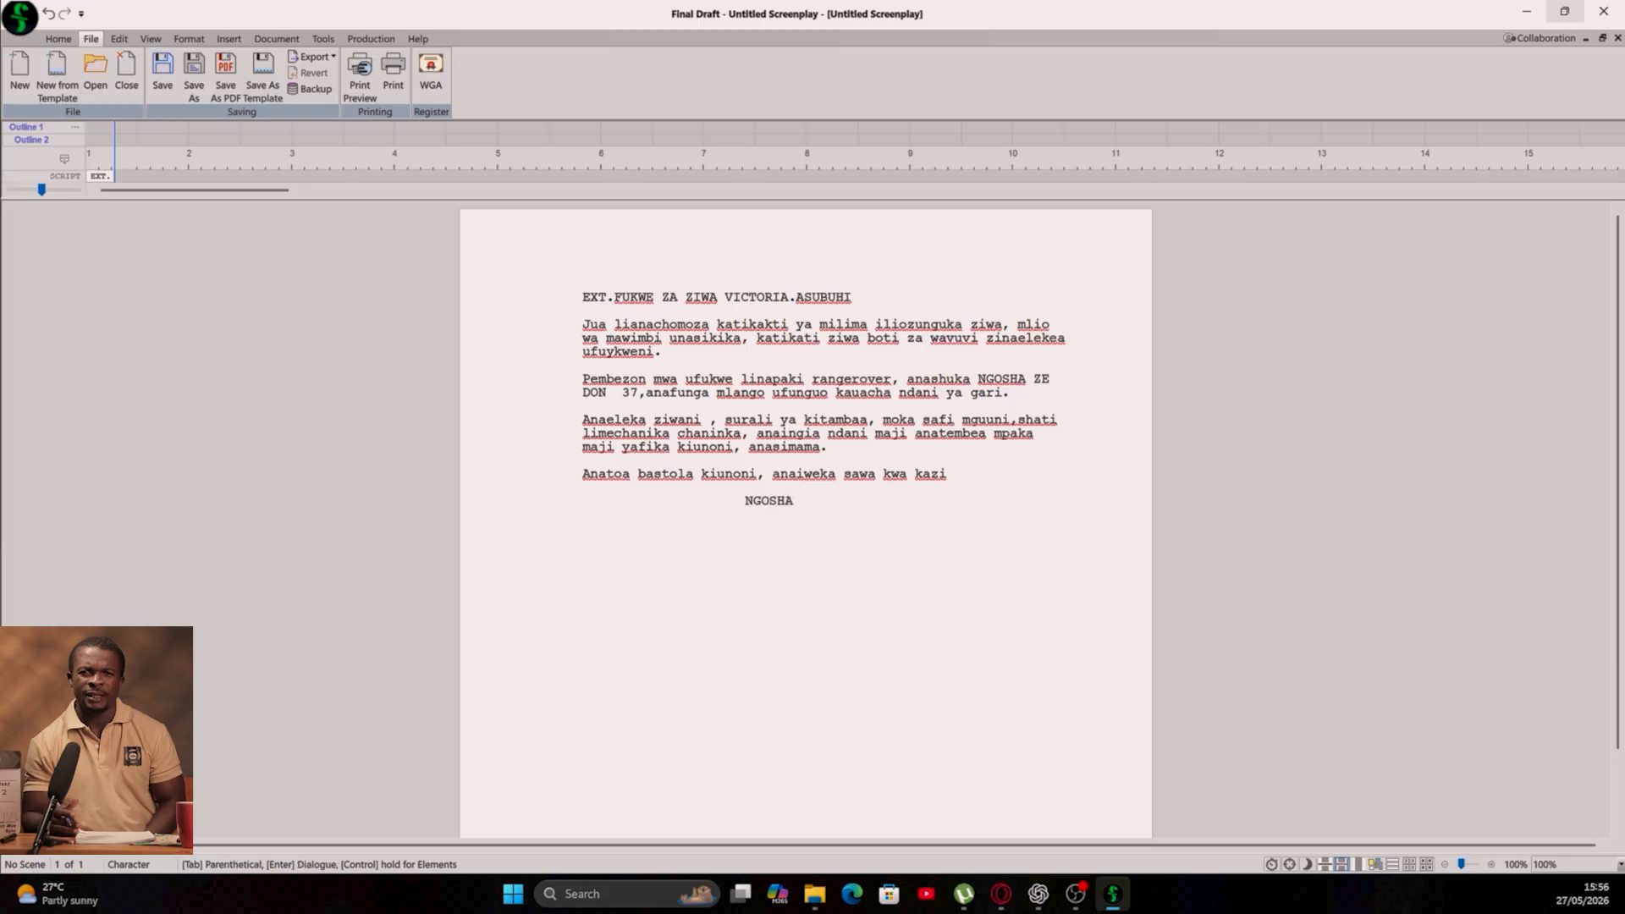
{"action": "key", "text": "Return"}
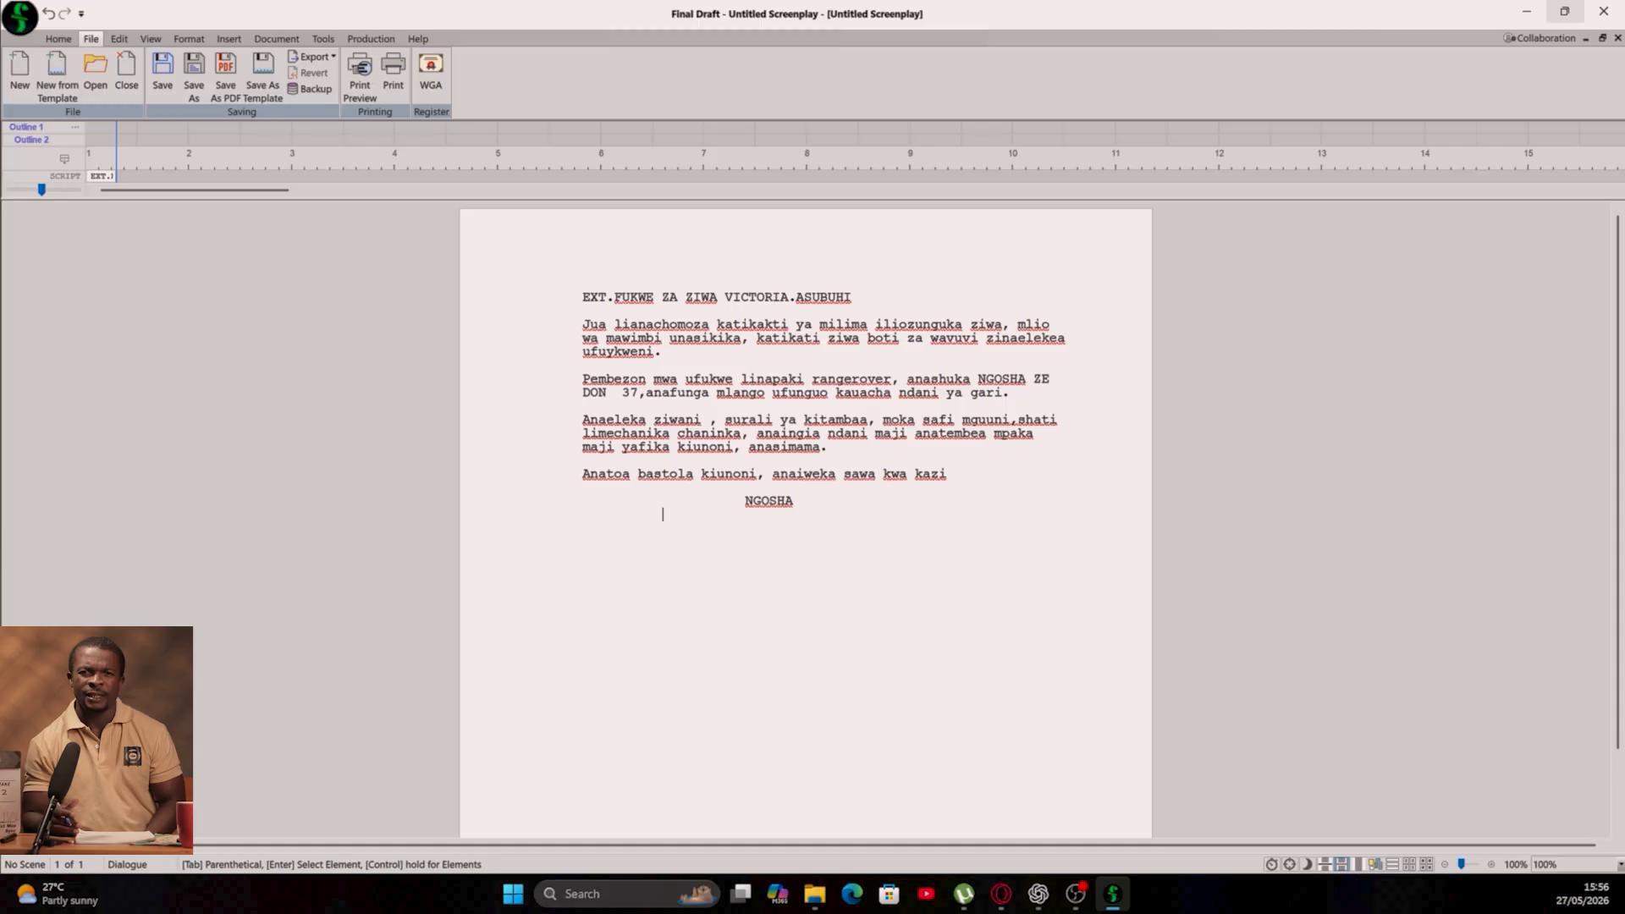
- Save the screenplay as a Final Draft document named "ziwa damu"
{"action": "key", "text": "ctrl+s"}
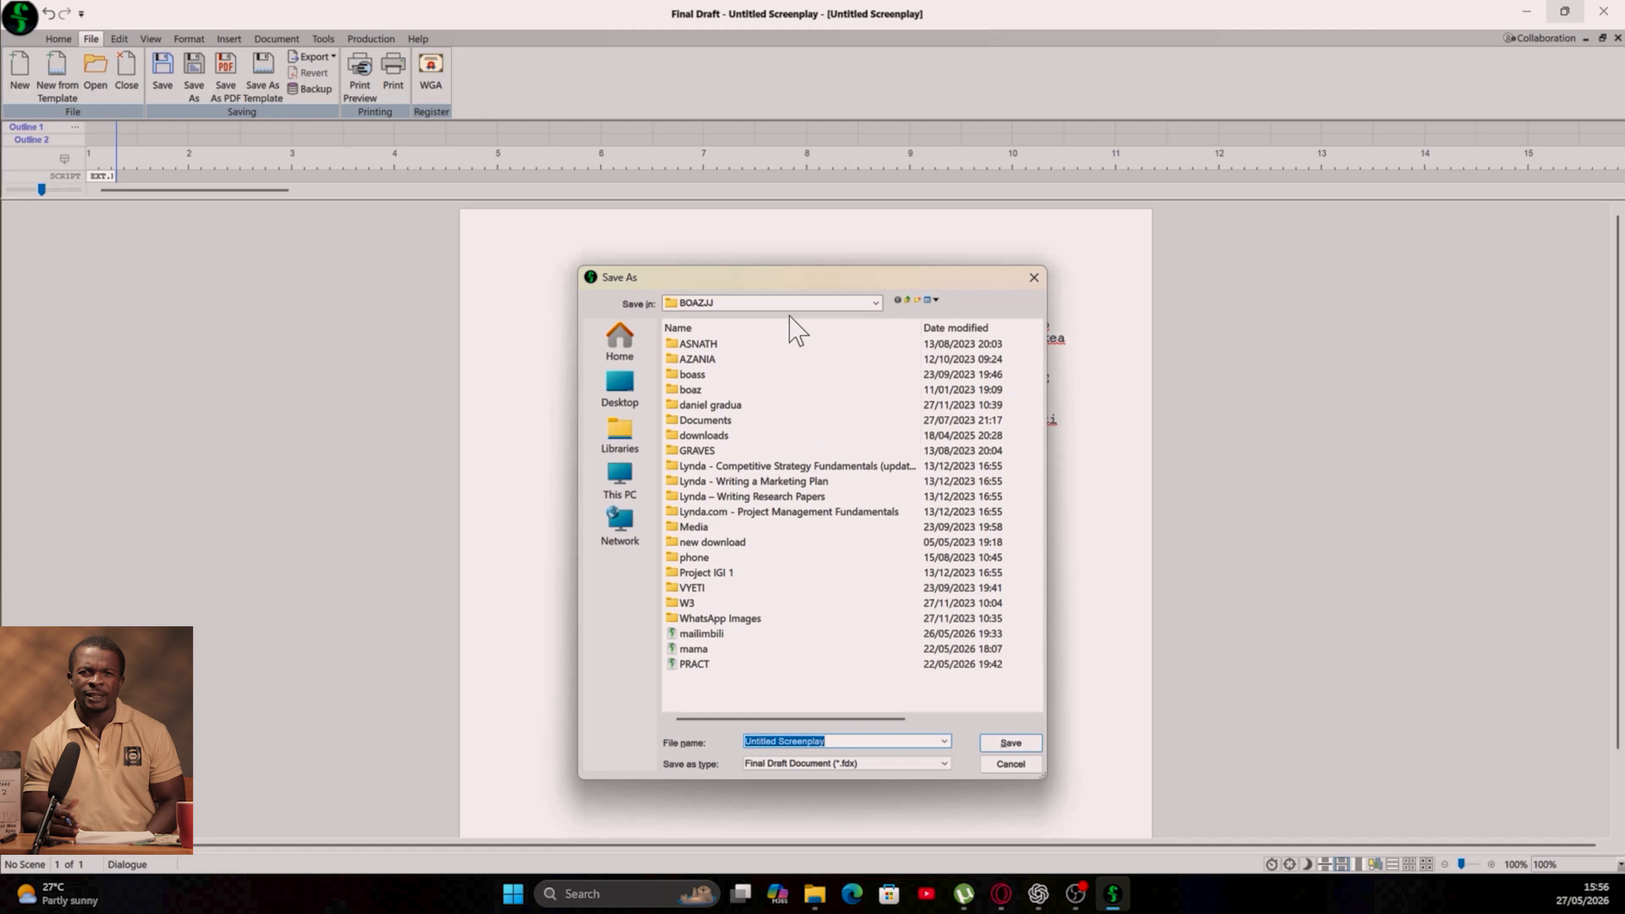
{"action": "type", "text": "ziwa"}
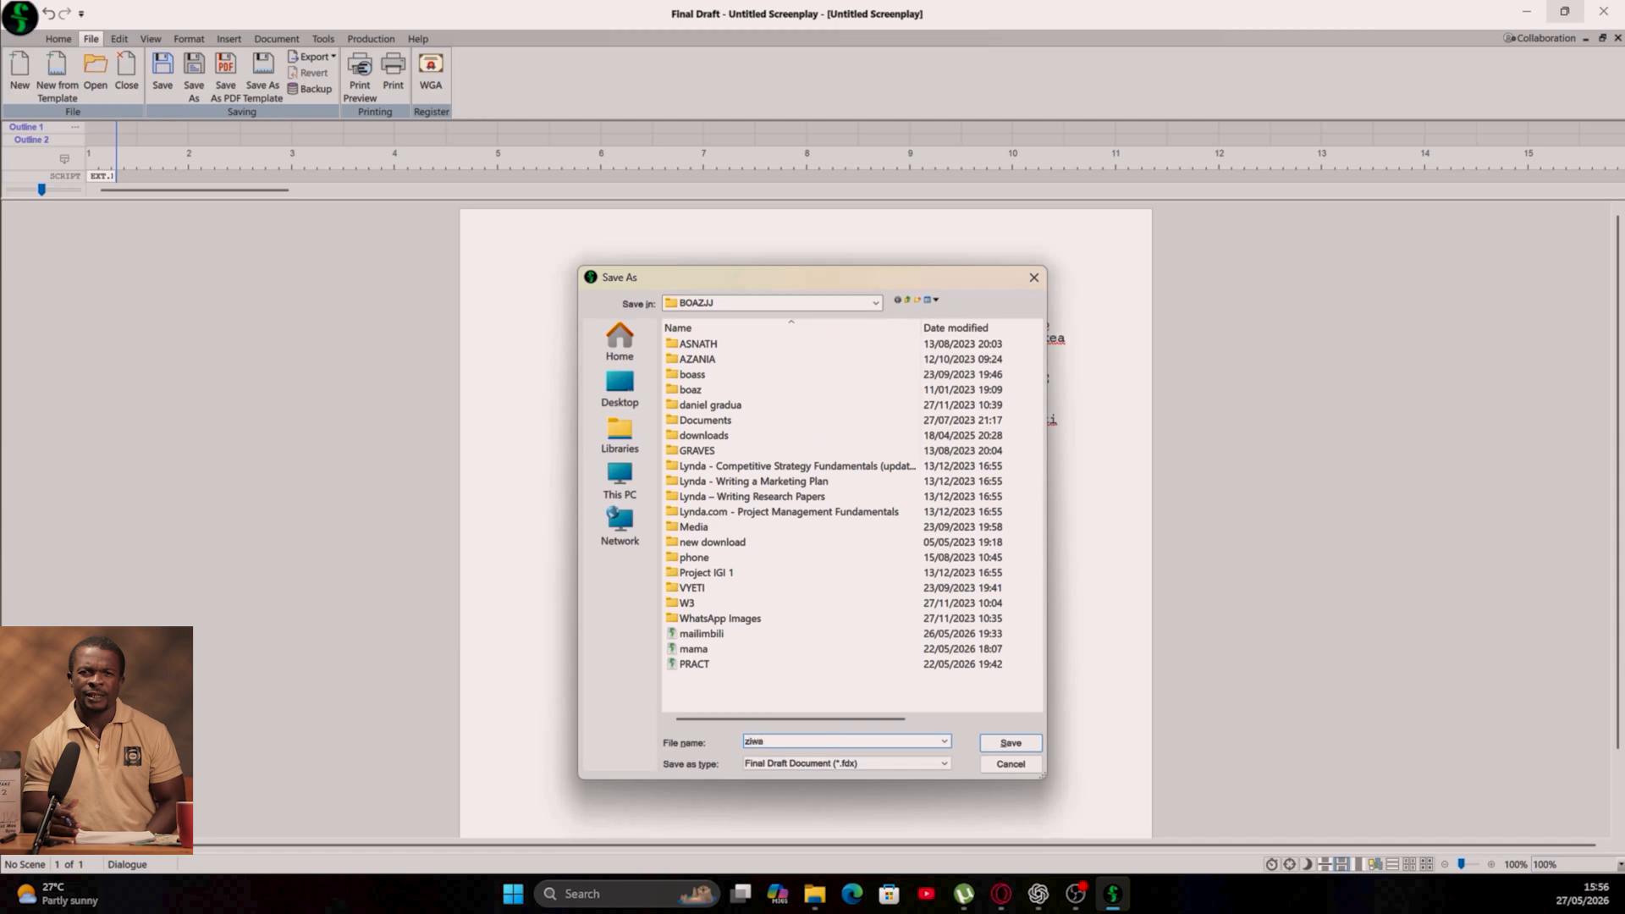
{"action": "type", "text": " damu"}
{"action": "key", "text": "Return"}
- Write NGOSHA's dialogue "Hakuna nitakachoweza badilisha" and start a new action paragraph
{"action": "type", "text": "M"}
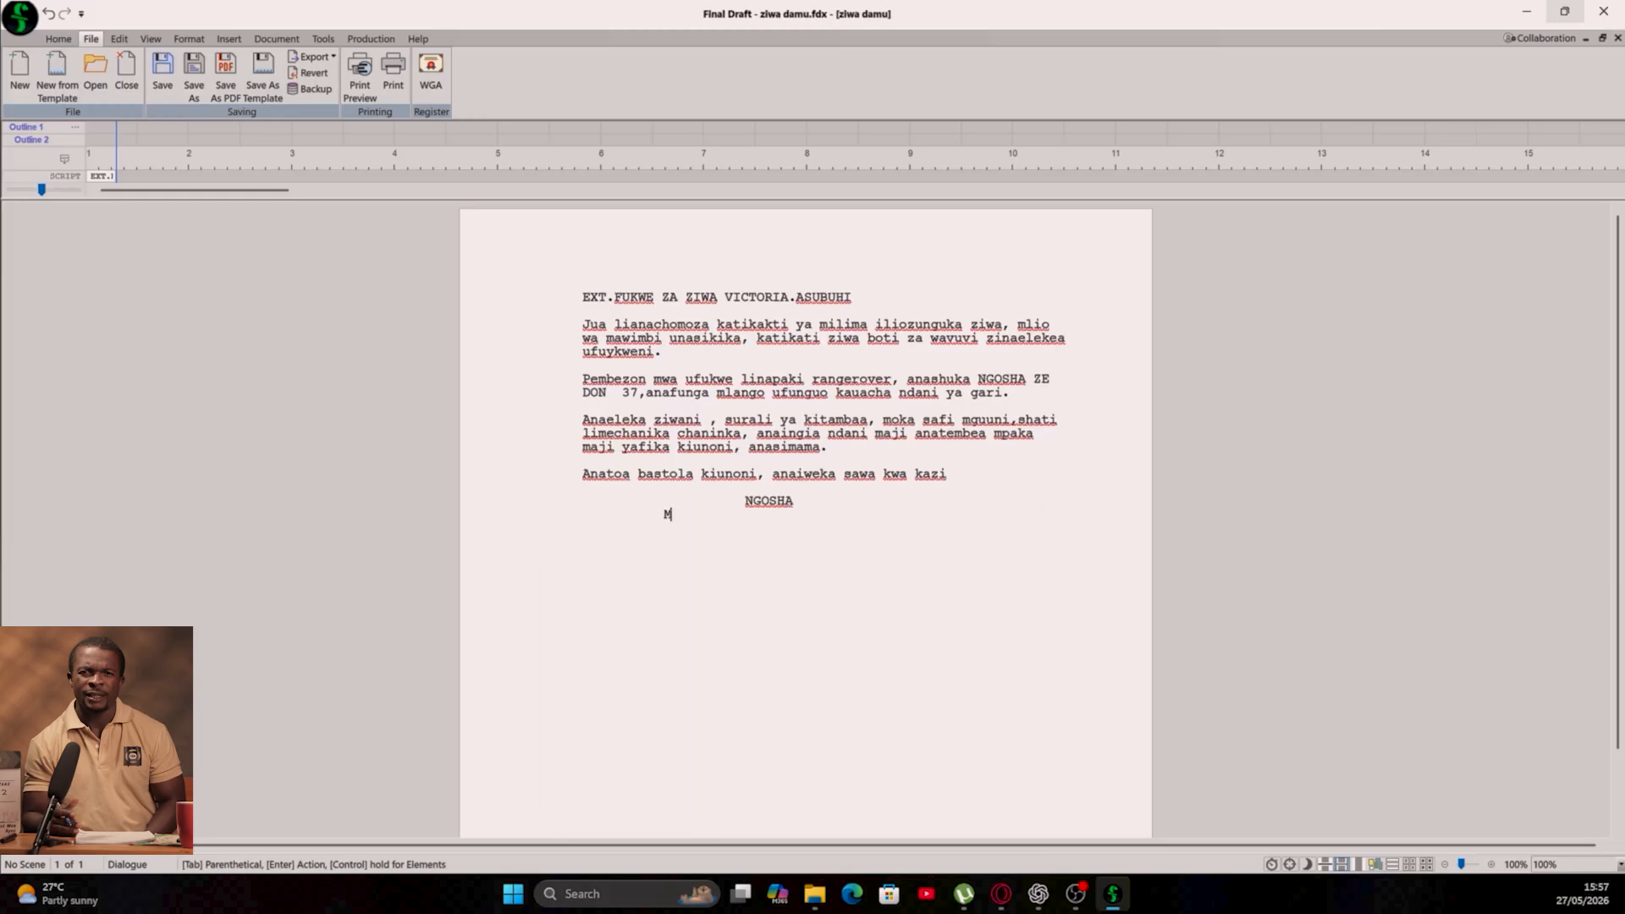
{"action": "key", "text": "BackSpace"}
{"action": "type", "text": "N"}
{"action": "key", "text": "BackSpace"}
{"action": "type", "text": "Hakuna nitakachoweza"}
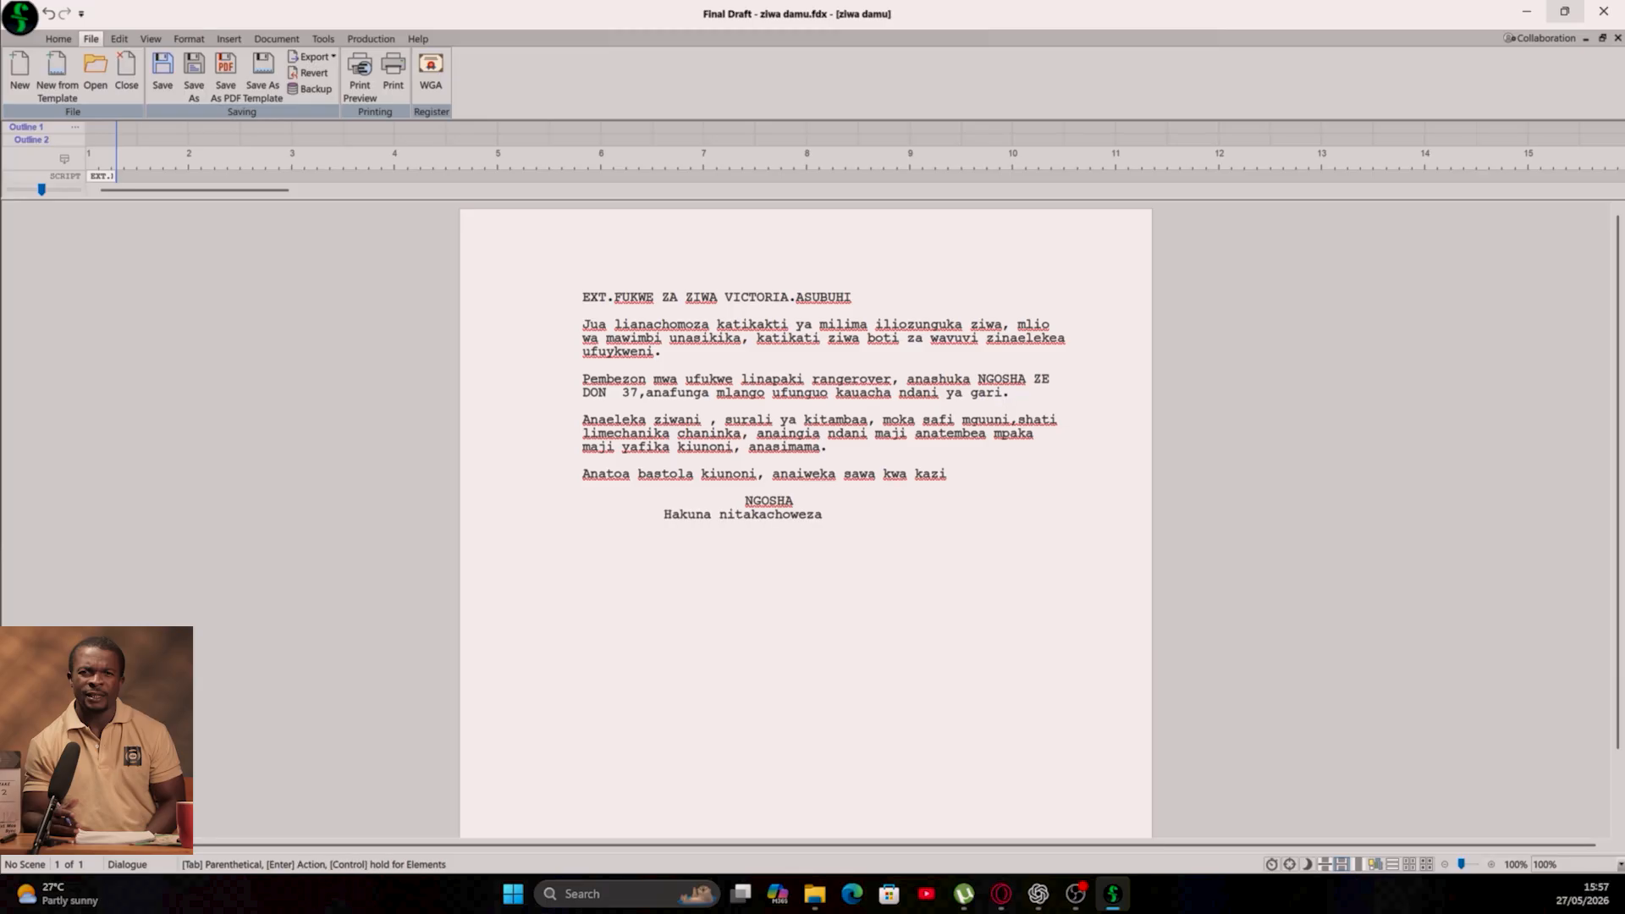
{"action": "type", "text": " badilisha"}
{"action": "key", "text": "Return"}
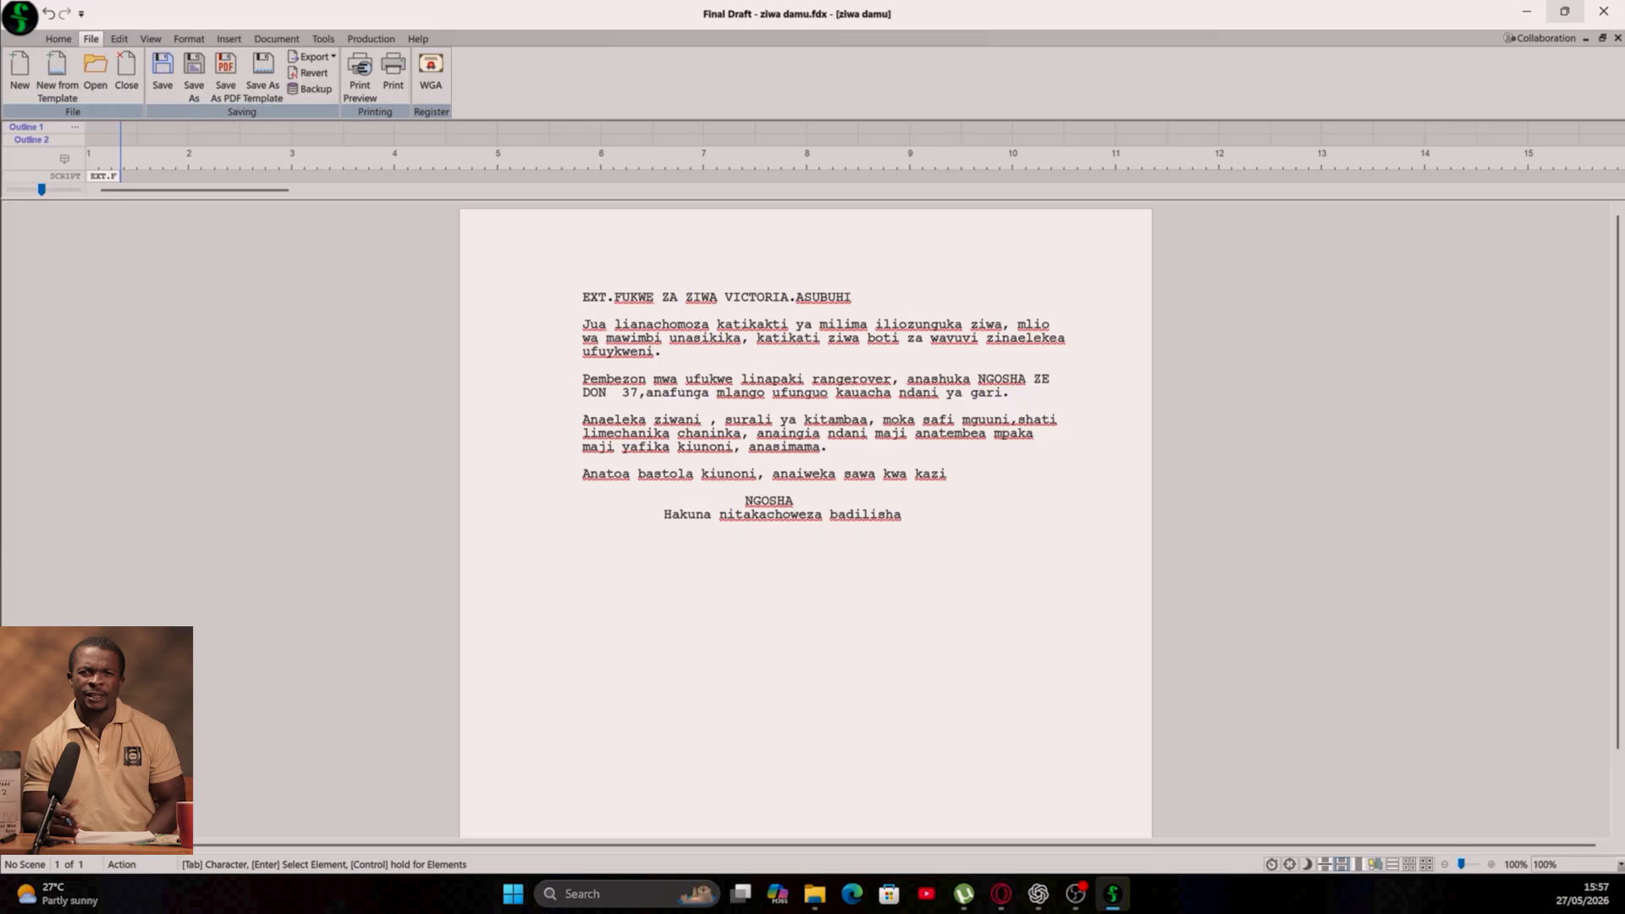
- Begin the action paragraph after the dialogue with "Anaweka bastola kwenye tundu"
{"action": "type", "text": "Ana"}
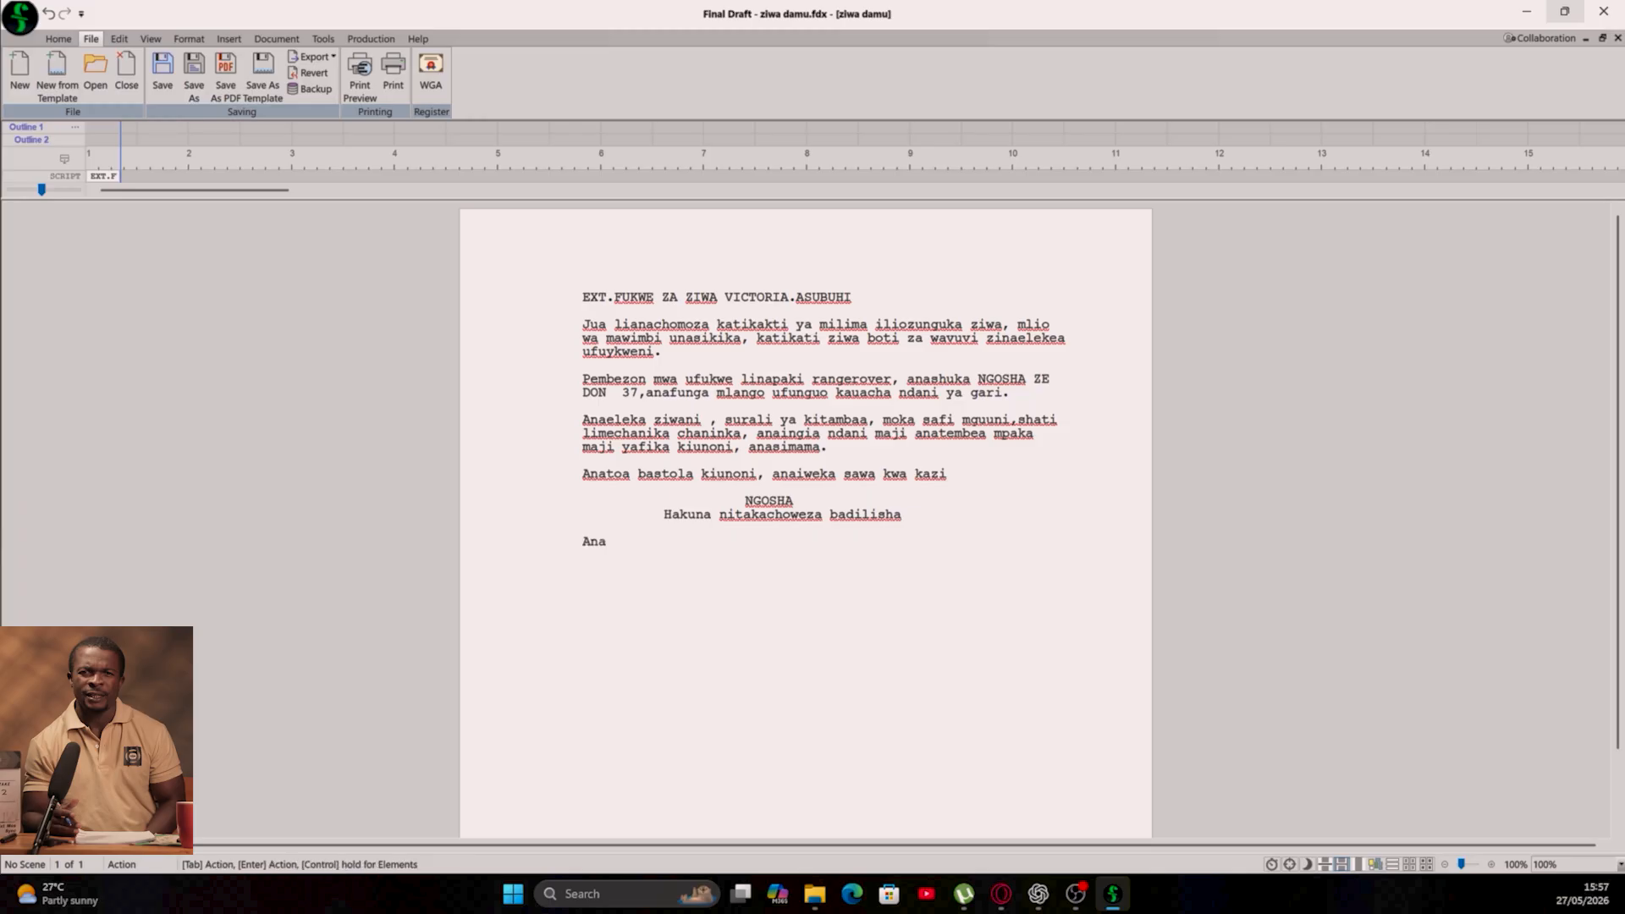
{"action": "type", "text": "weka bastola kwenbye"}
{"action": "key", "text": "ctrl+BackSpace"}
{"action": "type", "text": "kweye"}
{"action": "key", "text": "BackSpace"}
{"action": "key", "text": "BackSpace"}
{"action": "type", "text": "n"}
{"action": "type", "text": "ye tunbdu"}
{"action": "key", "text": "BackSpace"}
{"action": "key", "text": "BackSpace"}
{"action": "key", "text": "BackSpace"}
{"action": "key", "text": "BackSpace"}
{"action": "type", "text": "du"}
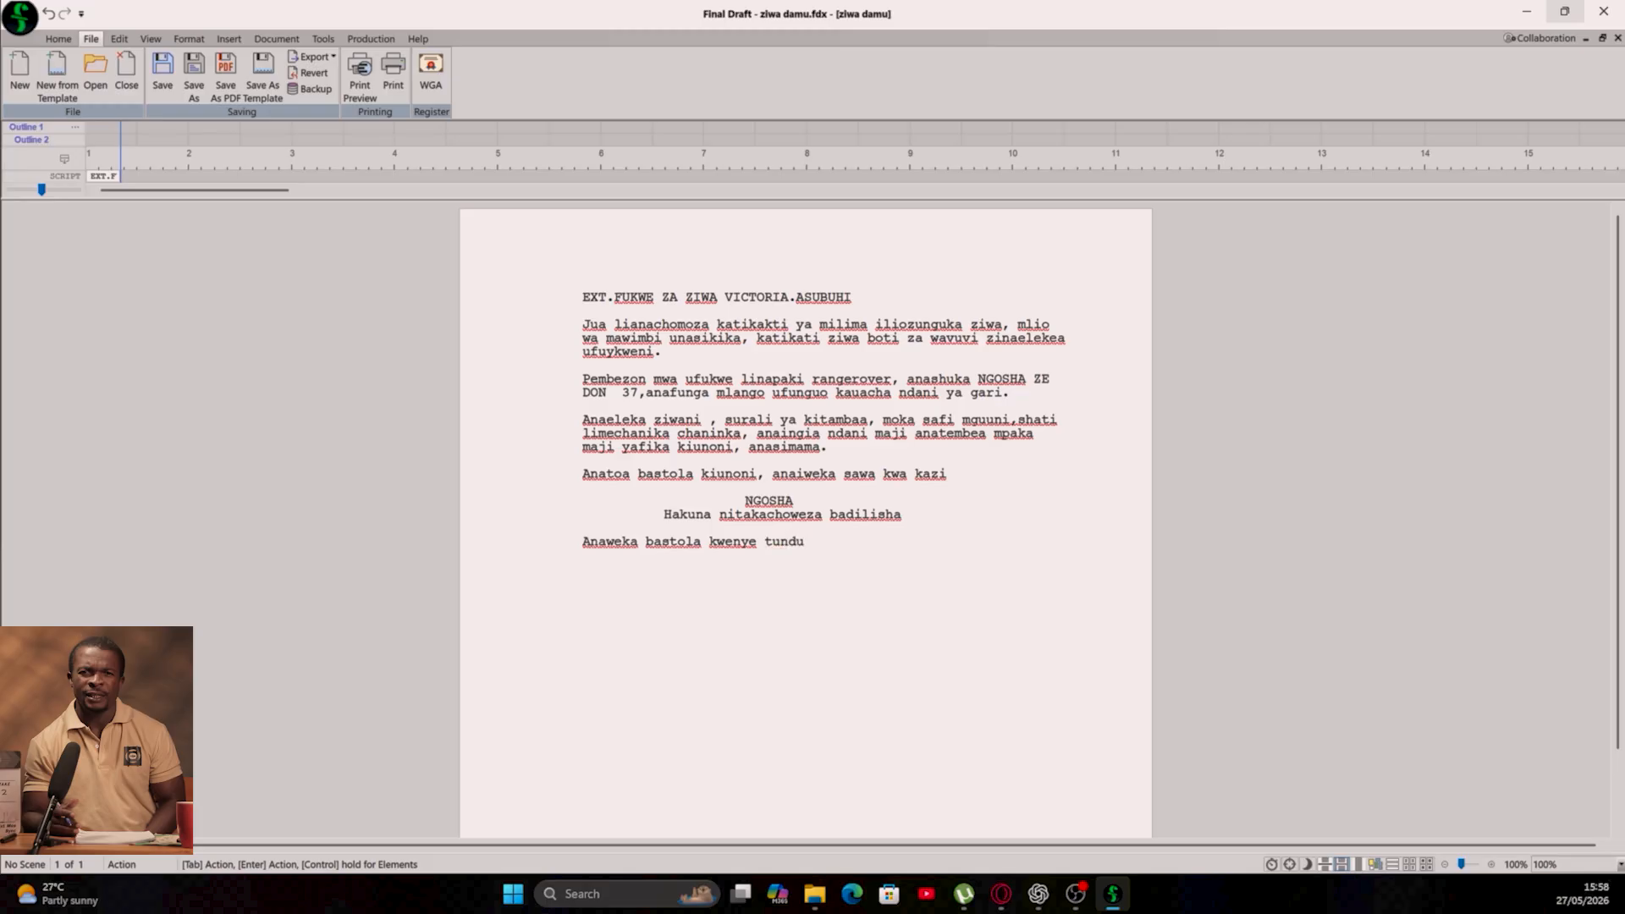
- Complete the paragraph about the pistol with "la sikio" and start a new action paragraph
{"action": "type", "text": " la sk"}
{"action": "key", "text": "BackSpace"}
{"action": "key", "text": "BackSpace"}
{"action": "key", "text": "BackSpace"}
{"action": "key", "text": "BackSpace"}
{"action": "type", "text": "siko"}
{"action": "key", "text": "BackSpace"}
{"action": "type", "text": "io"}
{"action": "key", "text": "Return"}
- Begin the next action paragraph with "Anavuta pumzi ndefuu , anahold akiwa"
{"action": "type", "text": "Anavuta pum"}
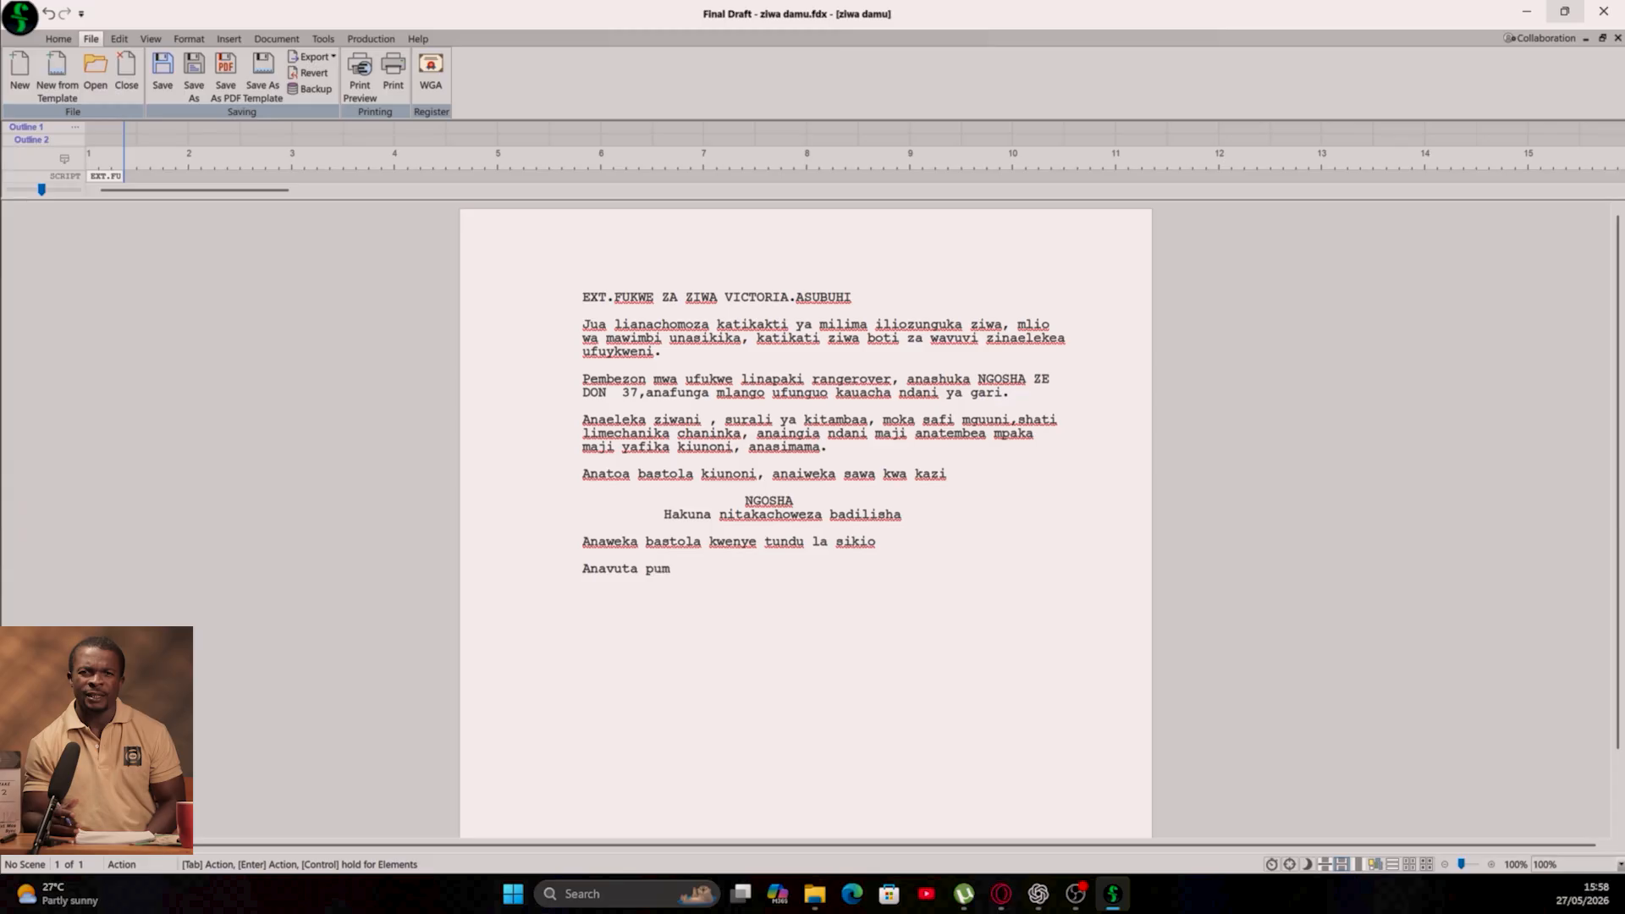
{"action": "type", "text": "zi ndefuu"}
{"action": "type", "text": ", anhodl"}
{"action": "key", "text": "BackSpace"}
{"action": "key", "text": "BackSpace"}
{"action": "type", "text": "ld aki"}
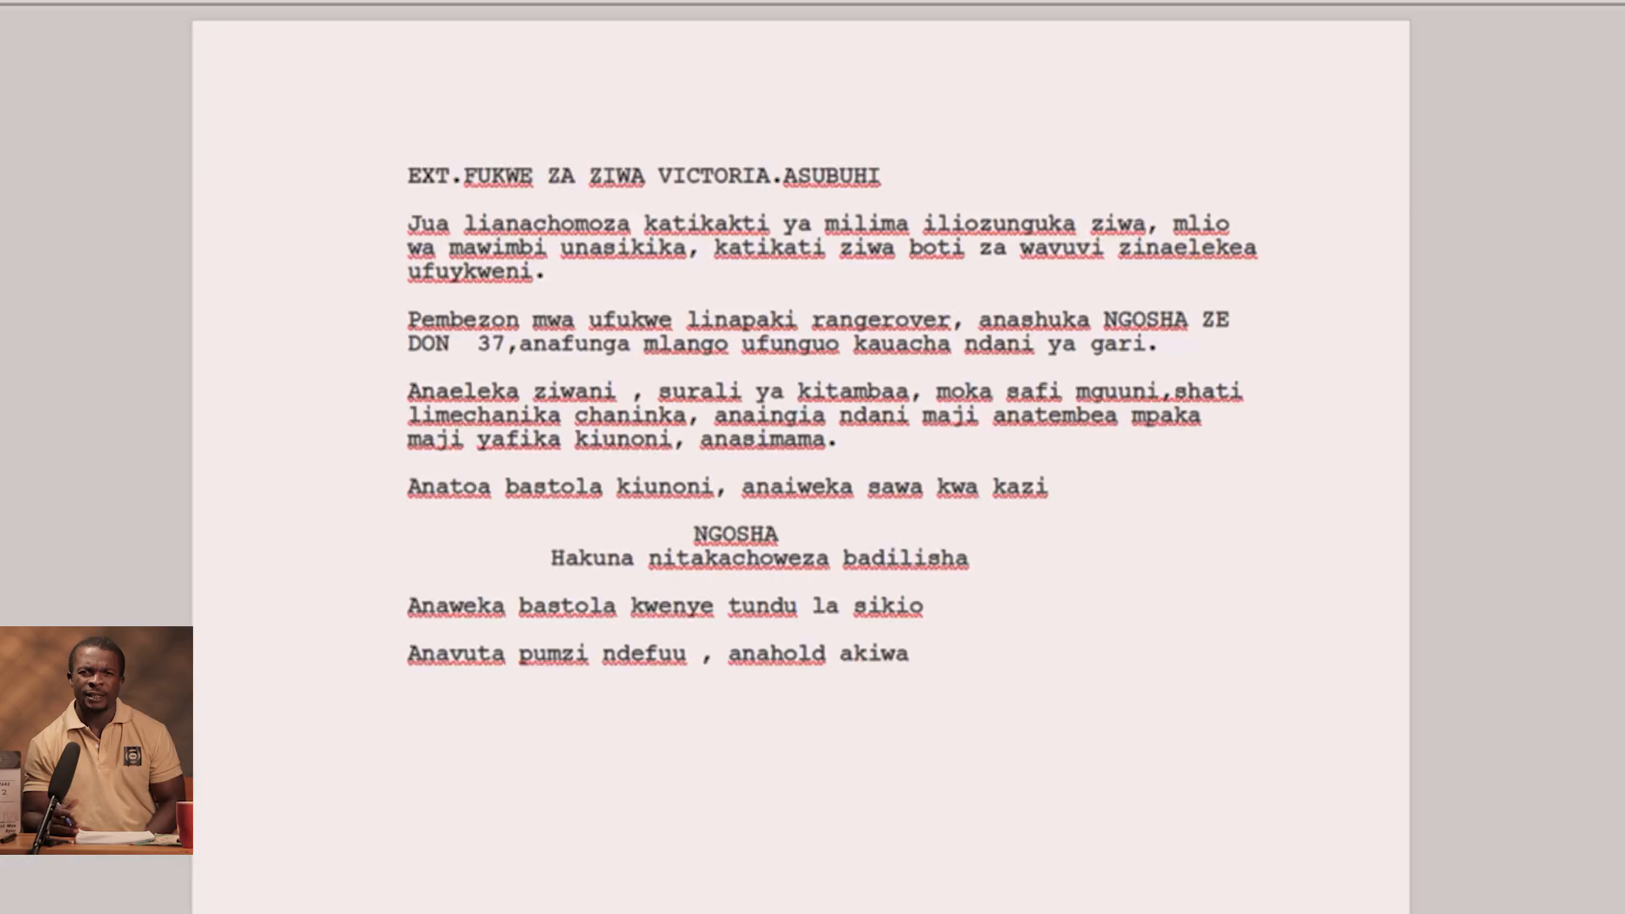
- Replace the unfinished words after "anahold" with ". Anaachia pumzi taratibu" and start a new paragraph
{"action": "type", "text": "anaa"}
{"action": "key", "text": "BackSpace"}
{"action": "key", "text": "BackSpace"}
{"action": "key", "text": "BackSpace"}
{"action": "key", "text": "BackSpace"}
{"action": "key", "text": "BackSpace"}
{"action": "key", "text": "BackSpace"}
{"action": "key", "text": "BackSpace"}
{"action": "key", "text": "BackSpace"}
{"action": "key", "text": "BackSpace"}
{"action": "key", "text": "BackSpace"}
{"action": "key", "text": "BackSpace"}
{"action": "type", "text": ". Anaac"}
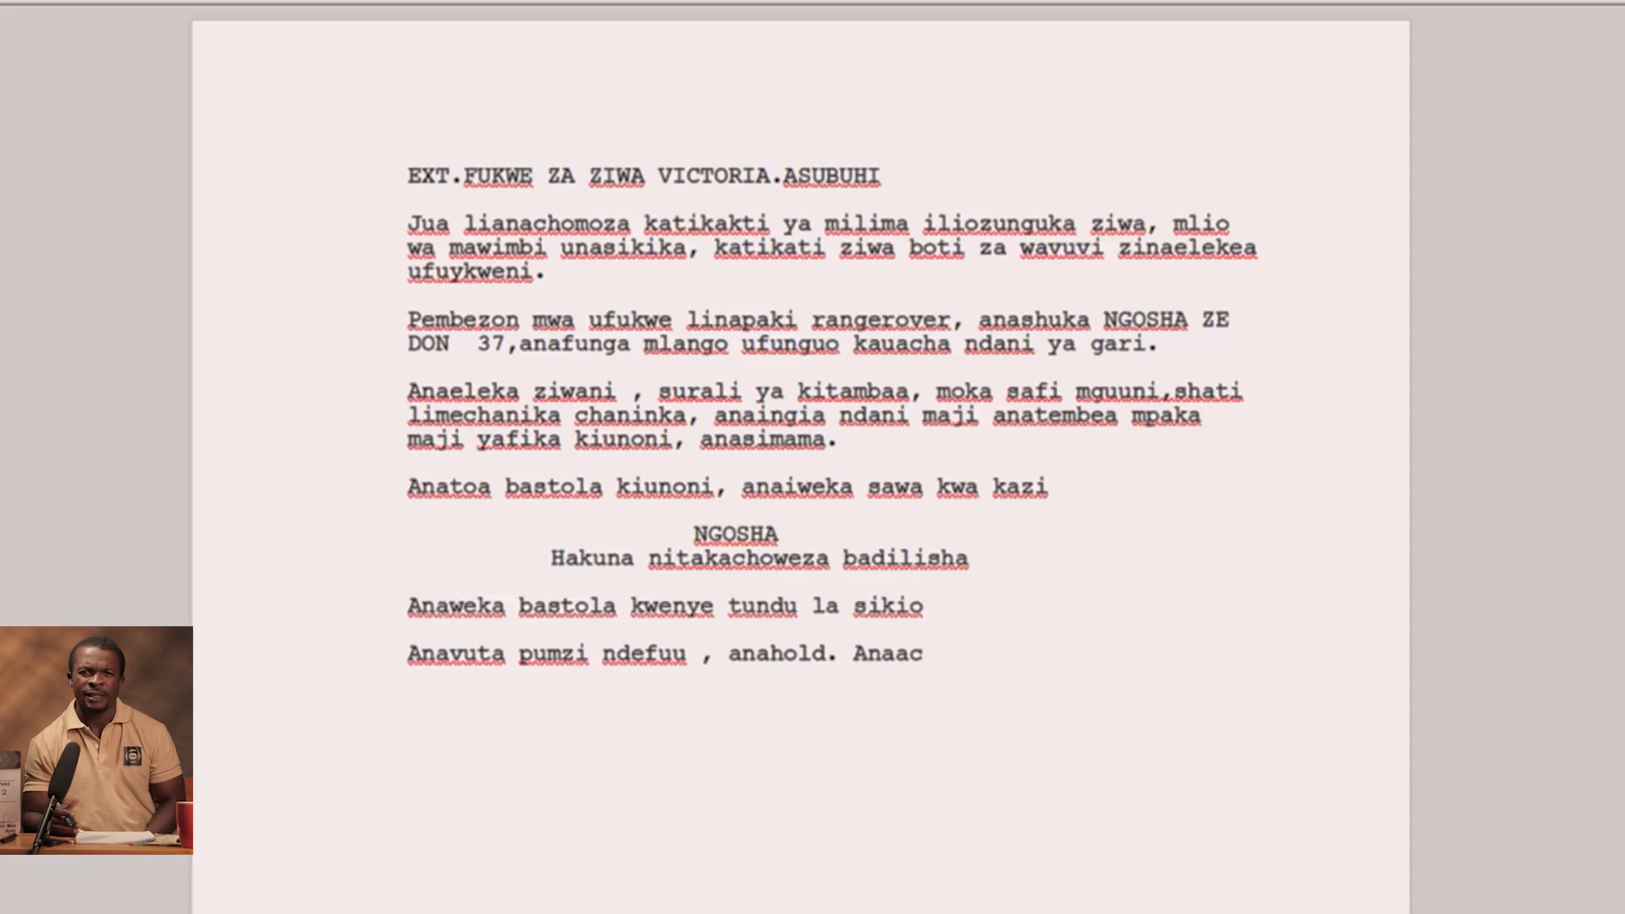
{"action": "type", "text": "hia pumzi "}
{"action": "type", "text": "taratin"}
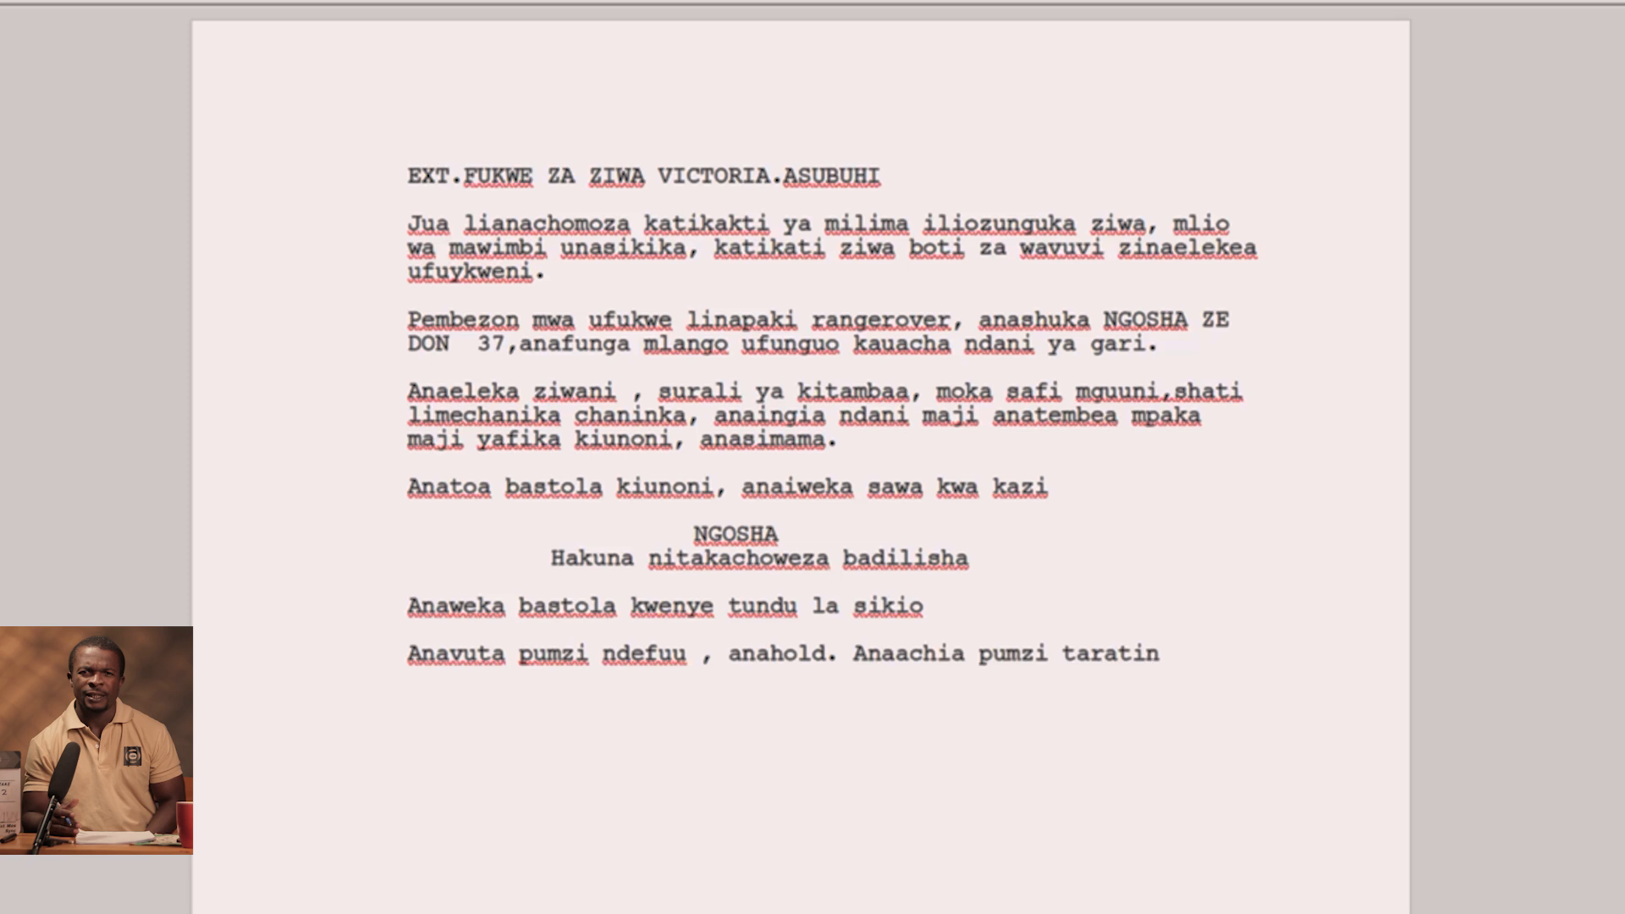
{"action": "key", "text": "BackSpace"}
{"action": "type", "text": "bu"}
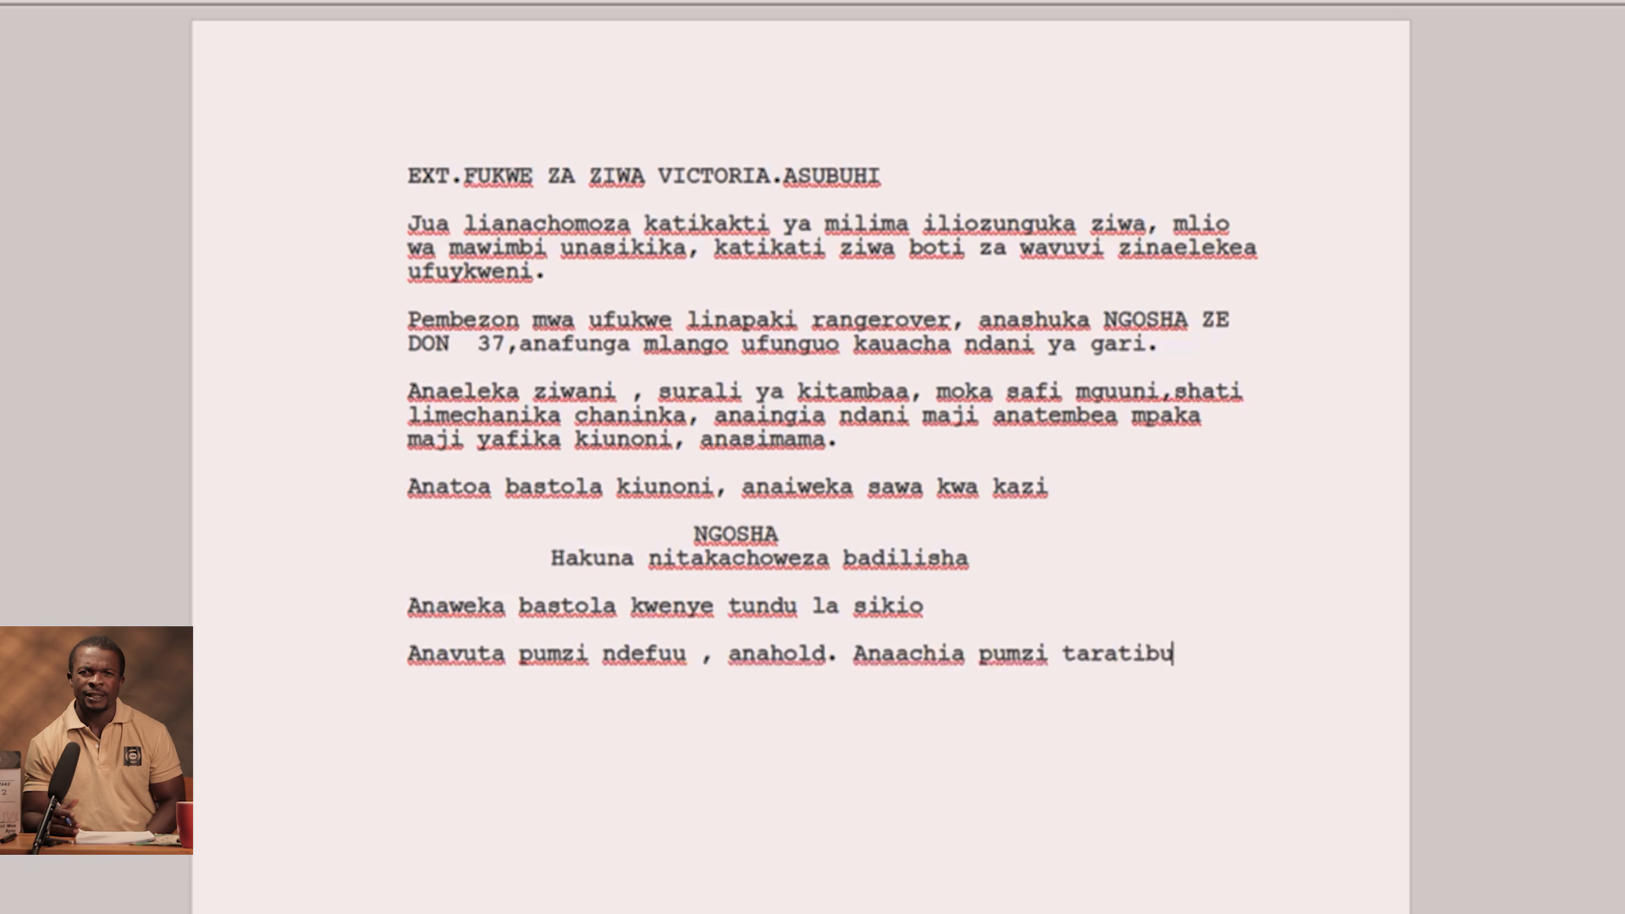
{"action": "key", "text": "Return"}
- Write the action paragraph "Ghafla anajipasua ubongo," and start a new one
{"action": "type", "text": "Gha"}
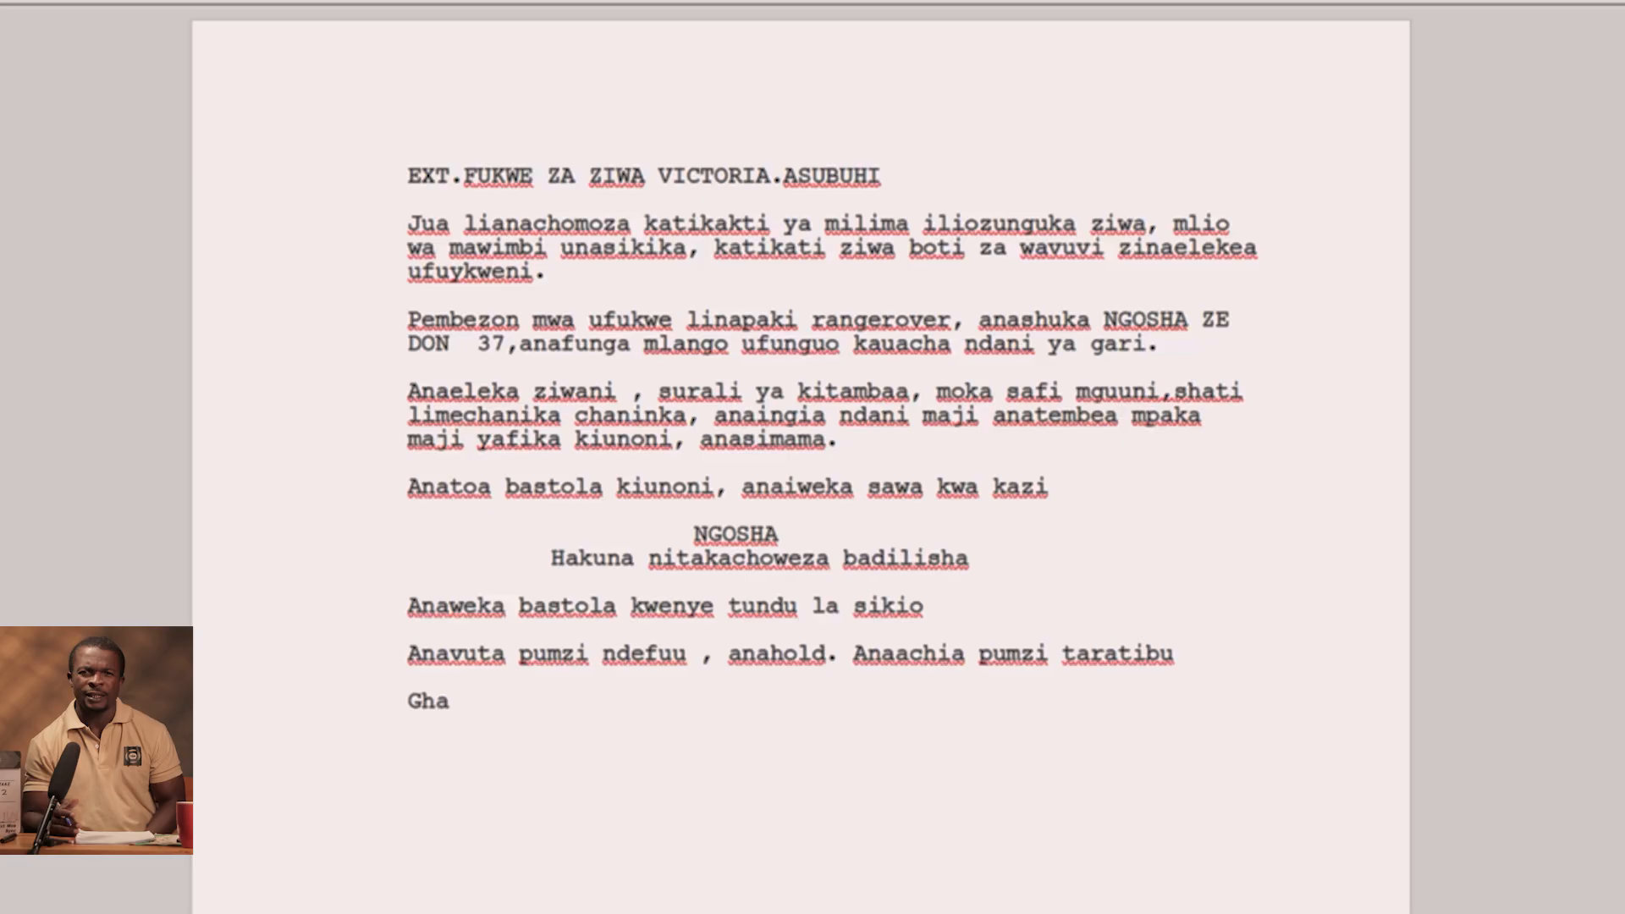
{"action": "type", "text": "fla anajip"}
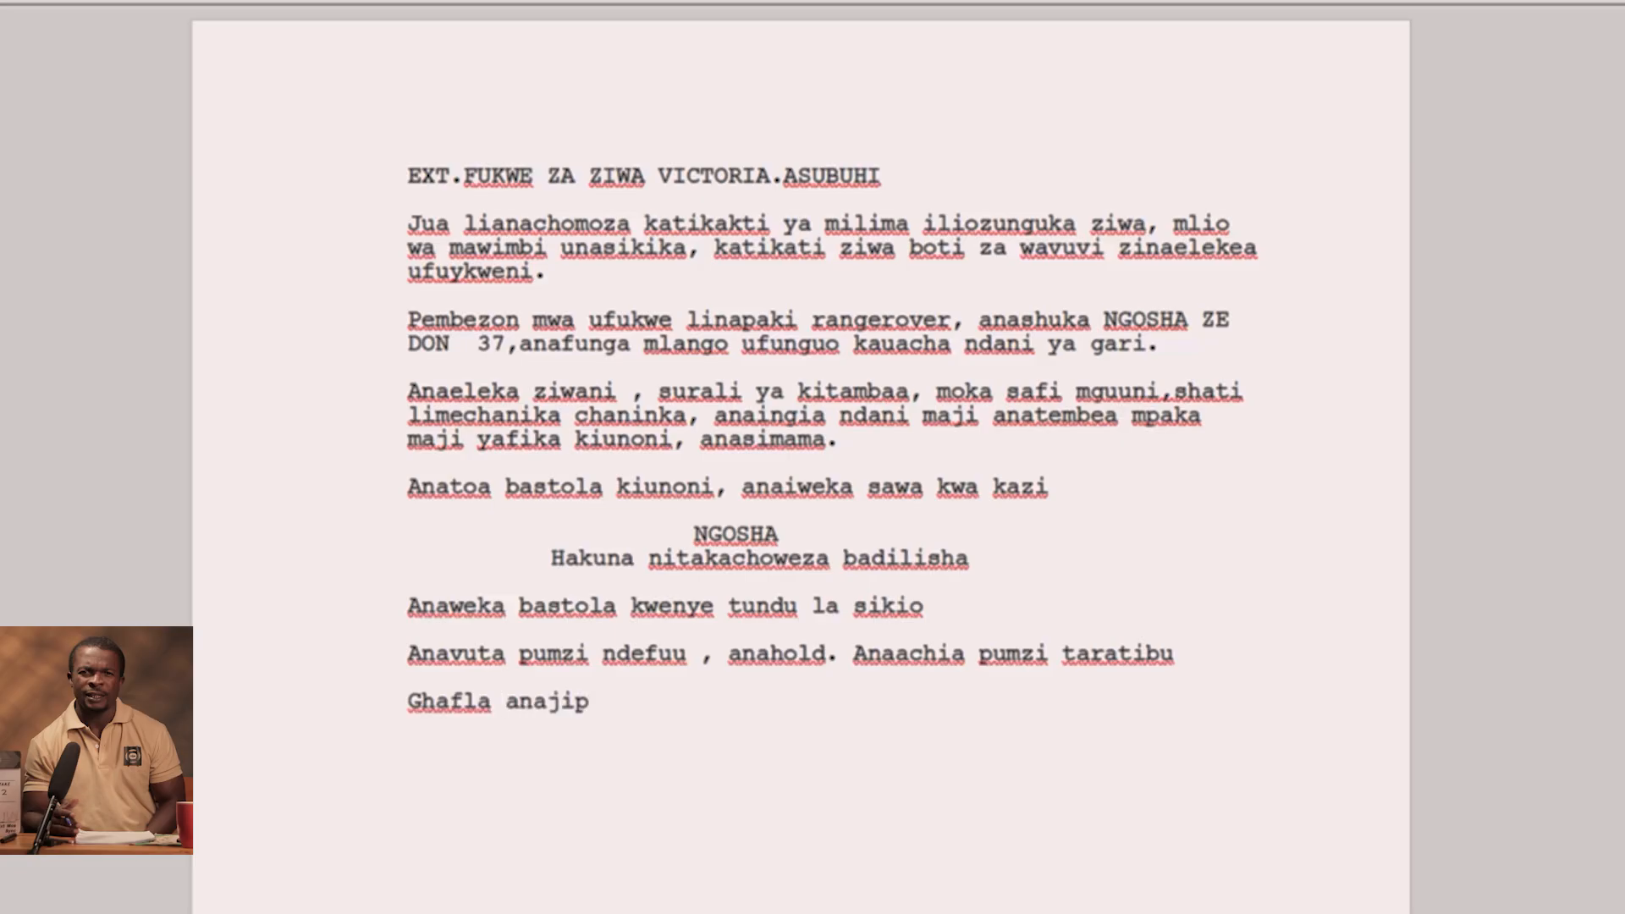
{"action": "type", "text": "asua ubongo,"}
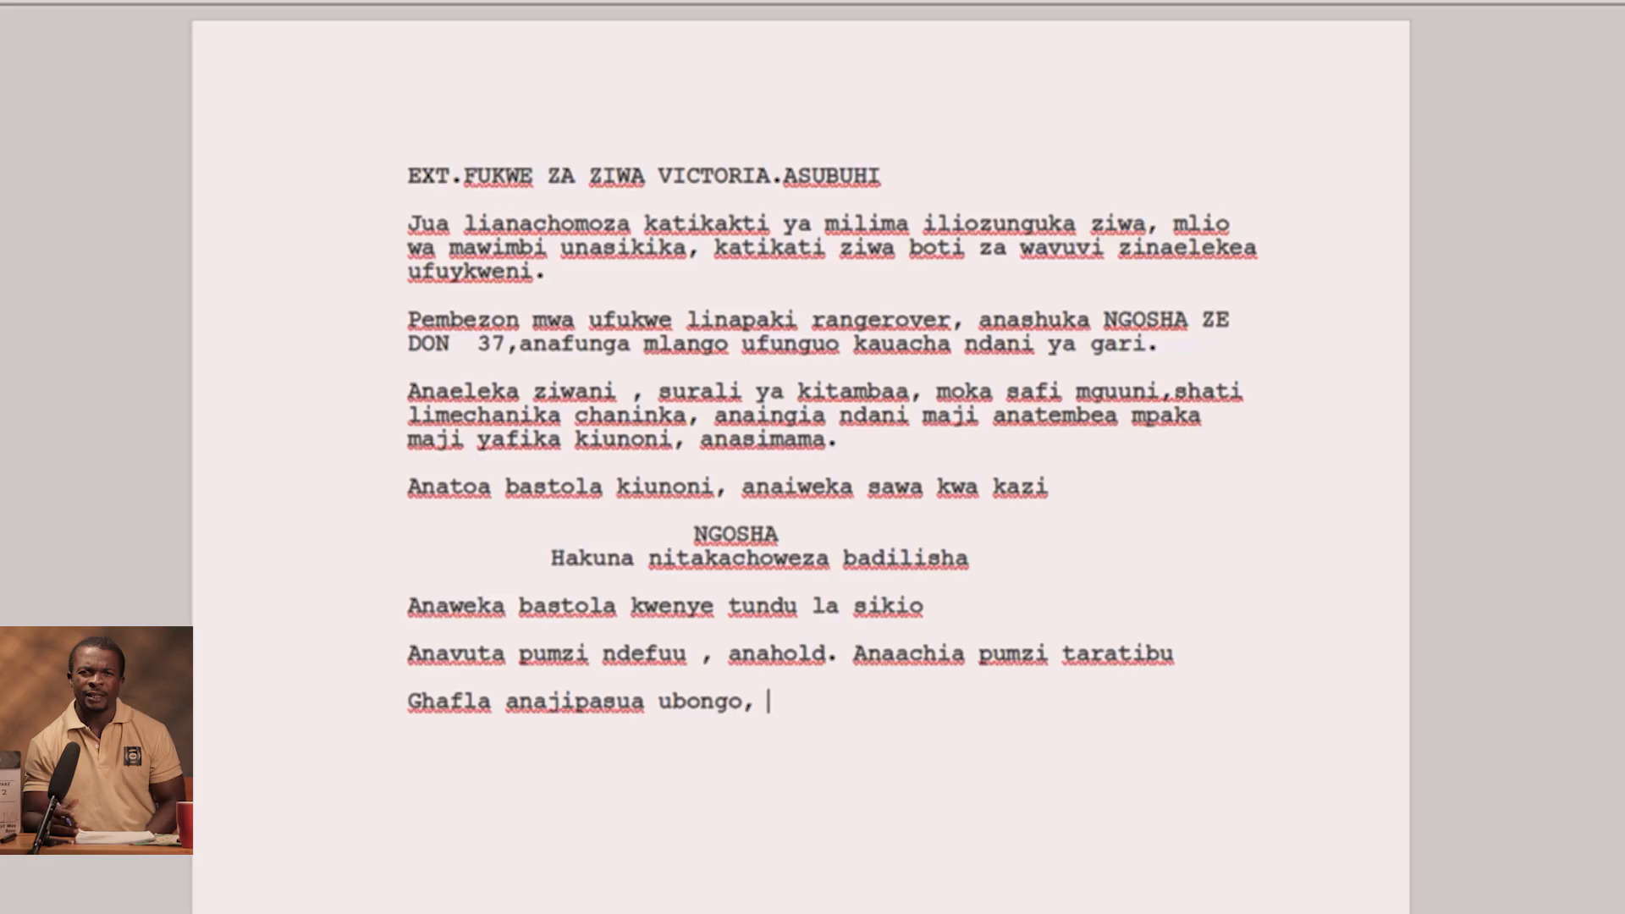
{"action": "key", "text": "Return"}
- Write the closing action paragraph "Ziwa linaenea rangi damu" and start a new line
{"action": "type", "text": "Ziwa lin"}
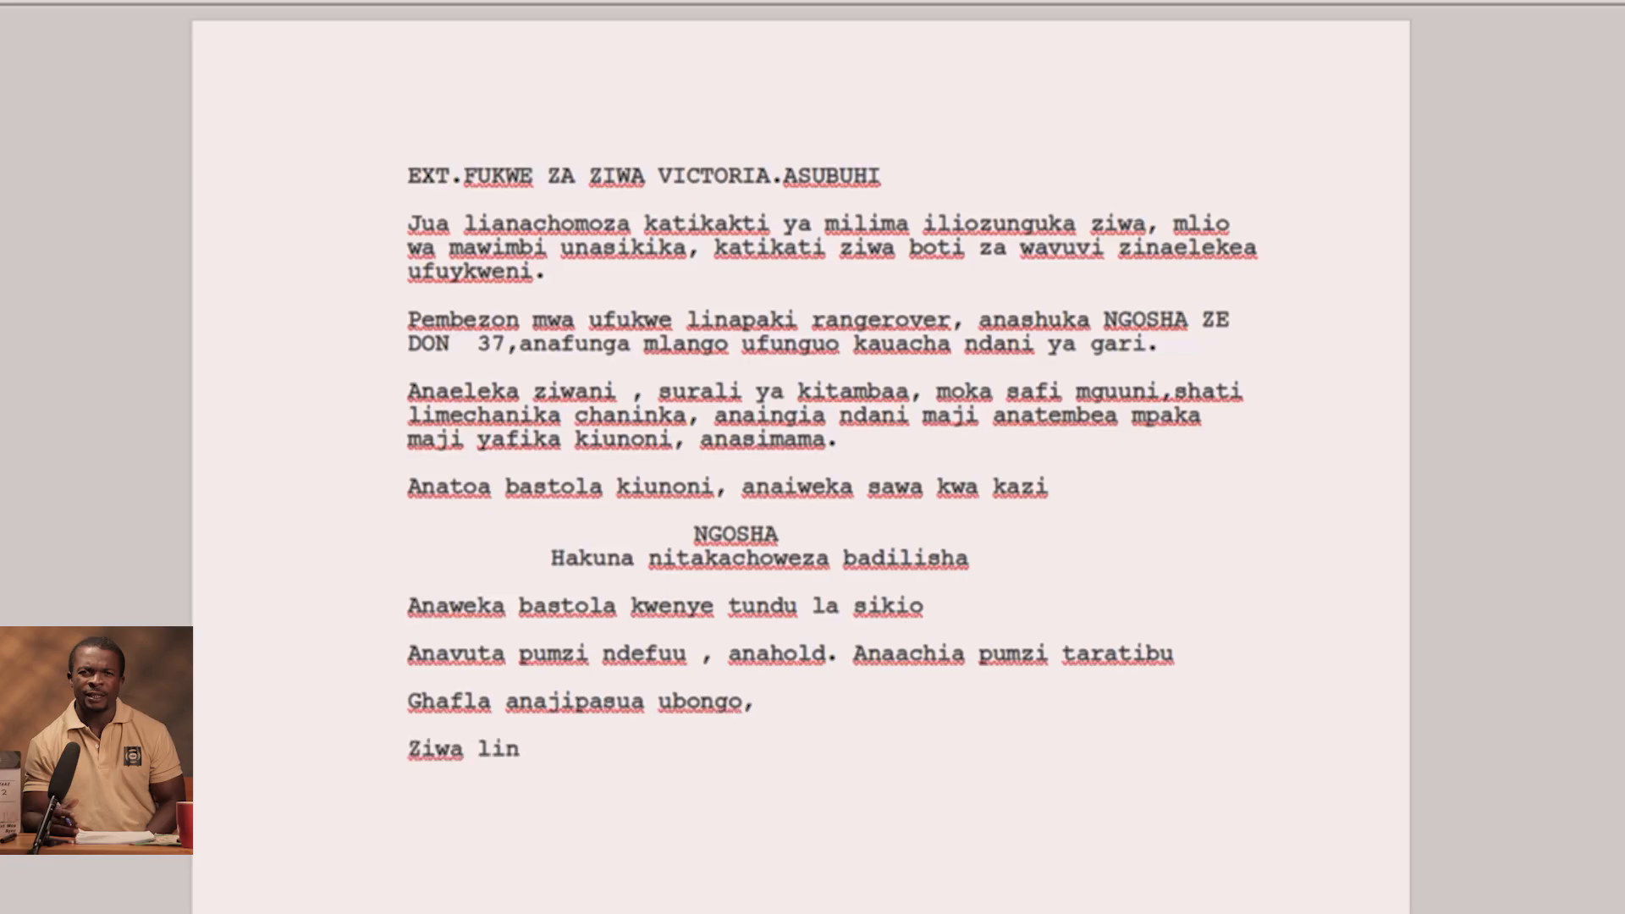
{"action": "type", "text": "aenea rangi n"}
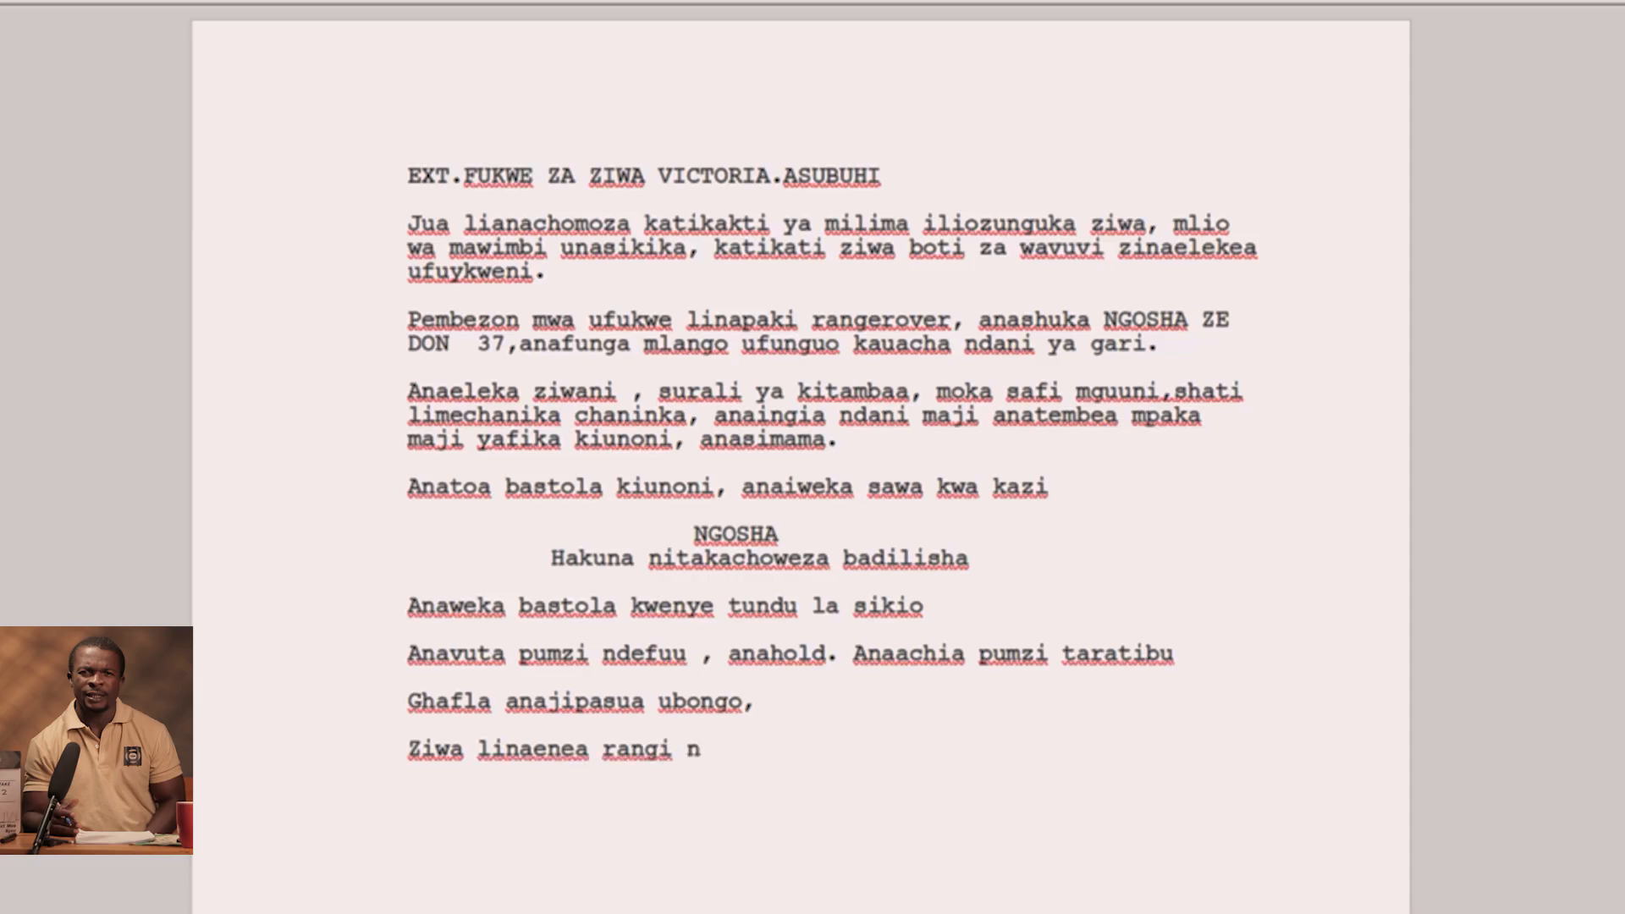
{"action": "key", "text": "BackSpace"}
{"action": "type", "text": "nyek"}
{"action": "key", "text": "BackSpace"}
{"action": "key", "text": "BackSpace"}
{"action": "key", "text": "BackSpace"}
{"action": "key", "text": "BackSpace"}
{"action": "type", "text": "damu"}
{"action": "key", "text": "Return"}
- End the scene with a "CUT TO:" Transition element and move on to the next scene heading line
{"action": "key", "text": "Return"}
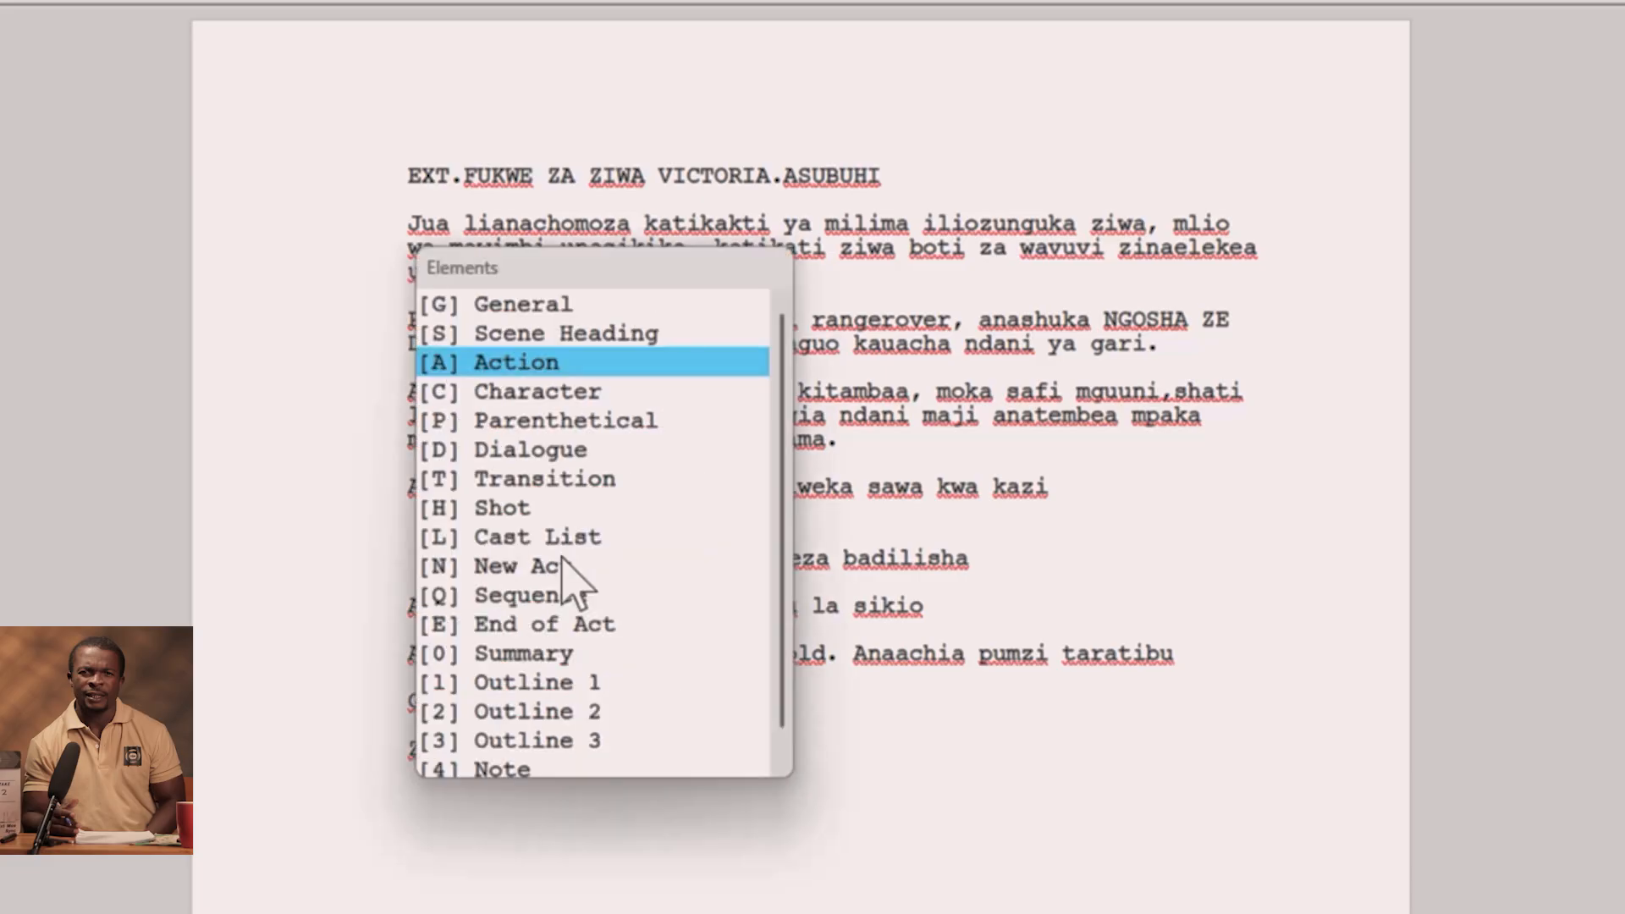
{"action": "key", "text": "Escape"}
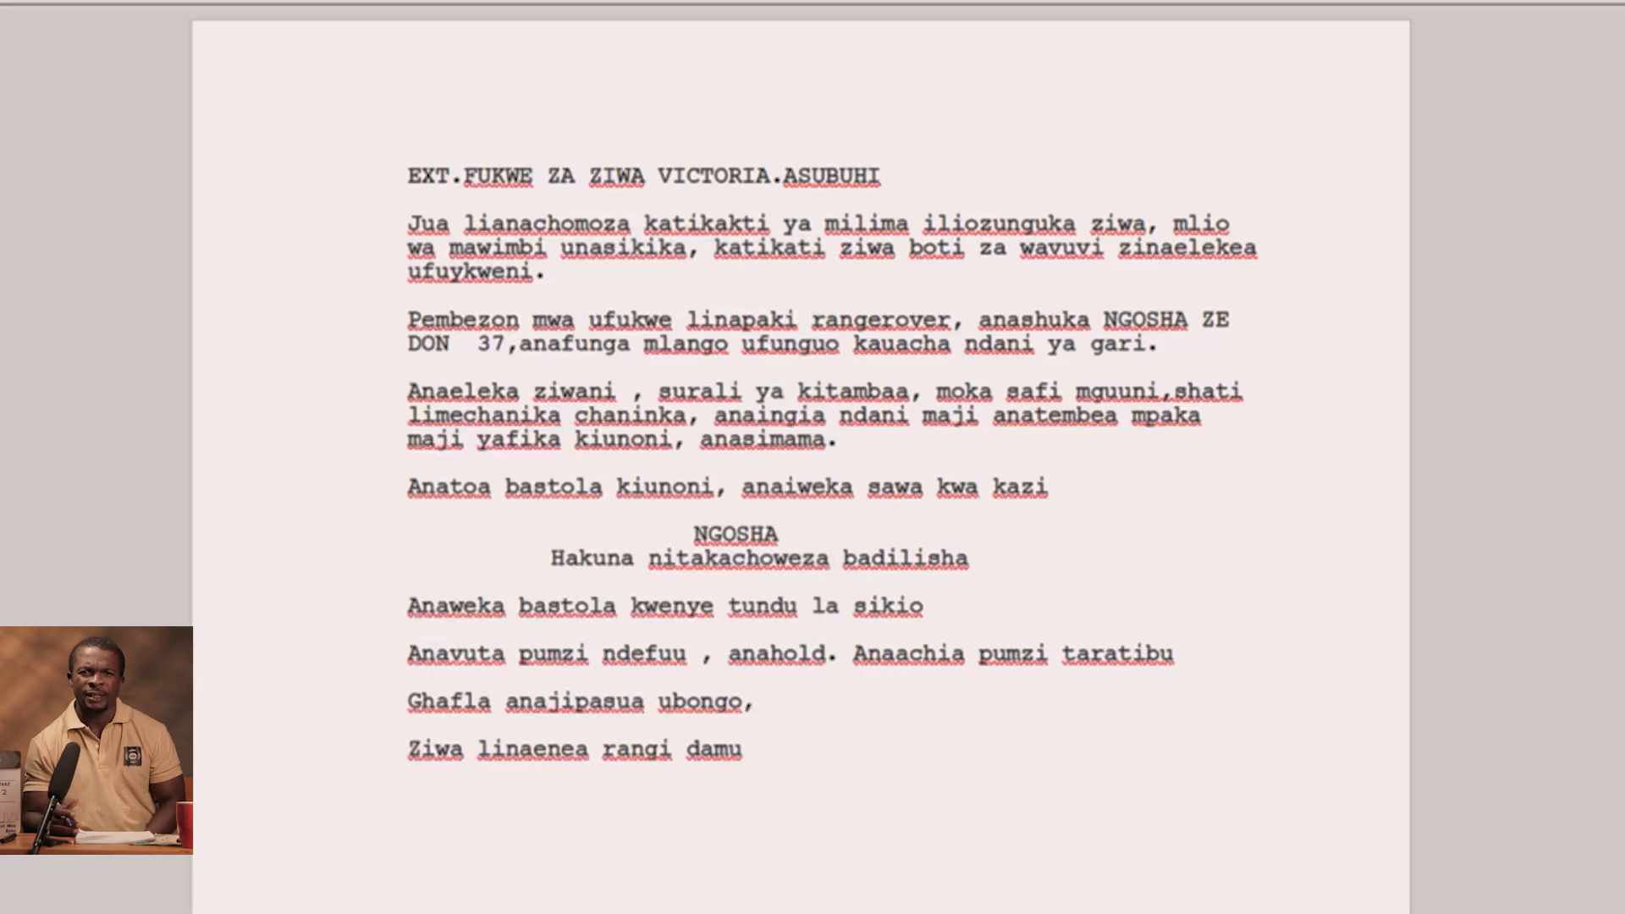
{"action": "type", "text": "CUT"}
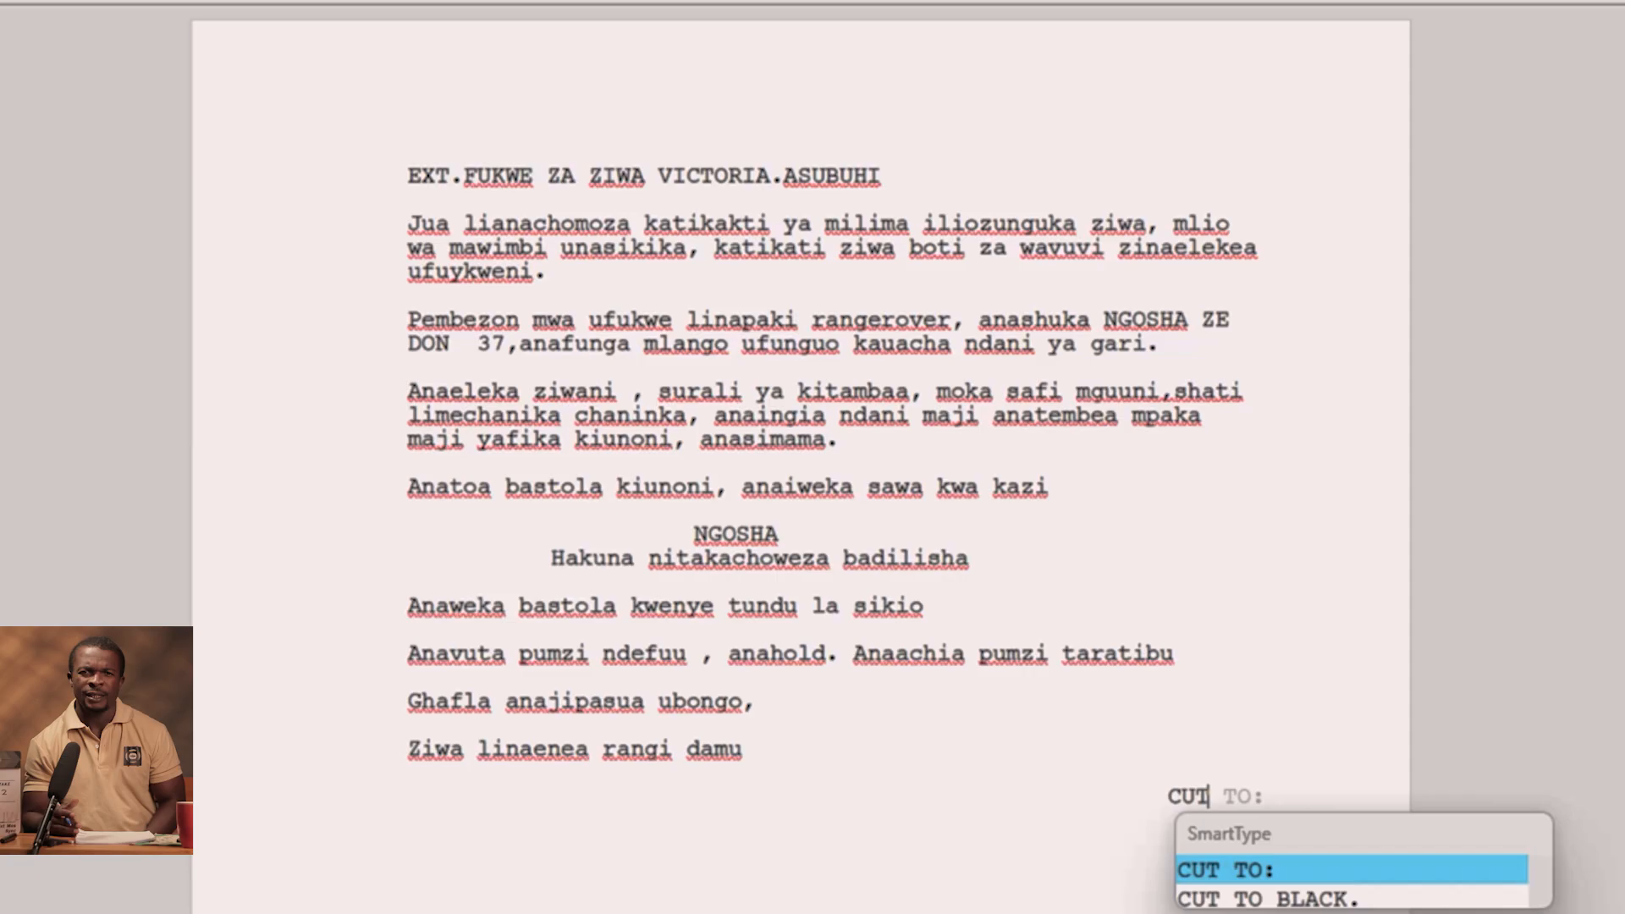
{"action": "key", "text": "Return"}
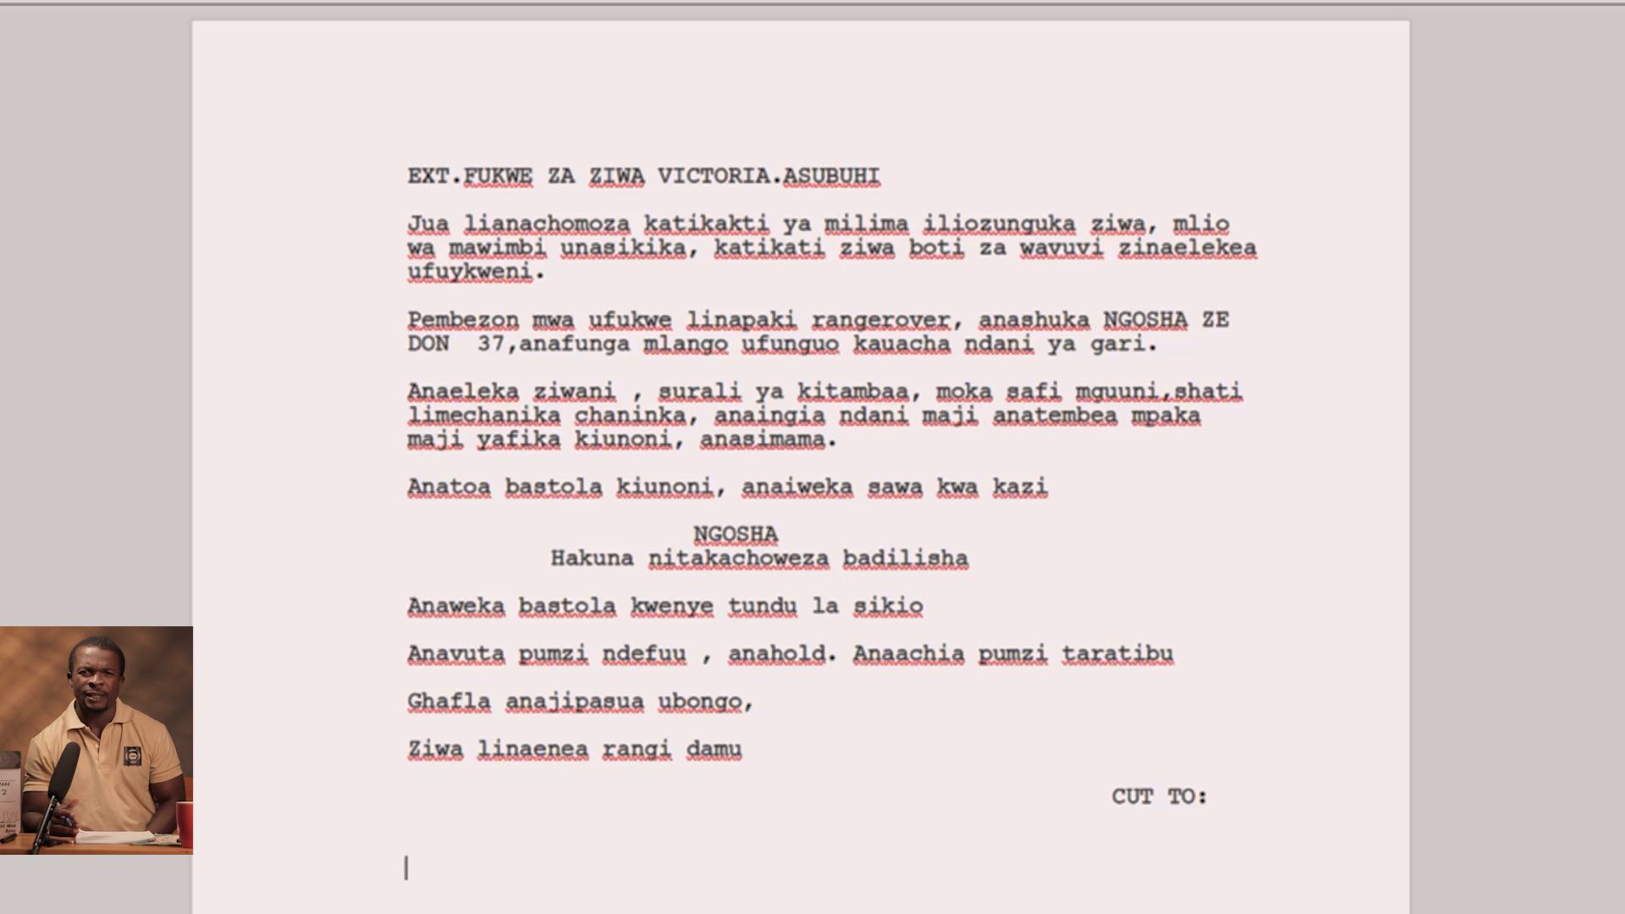
{"action": "left_click_drag", "start_coordinate": [788, 559], "coordinate": [801, 559]}
{"action": "left_click", "coordinate": [743, 749]}
{"action": "key", "text": "ctrl+a"}
{"action": "left_click", "coordinate": [819, 471]}
{"action": "left_click", "coordinate": [674, 558]}
{"action": "left_click", "coordinate": [685, 750]}
{"action": "left_click", "coordinate": [977, 391]}
- Copy the scene from its heading through "CUT TO" and paste it into the message box of the open ChatGPT conversation
{"action": "left_click_drag", "start_coordinate": [1196, 797], "coordinate": [406, 176]}
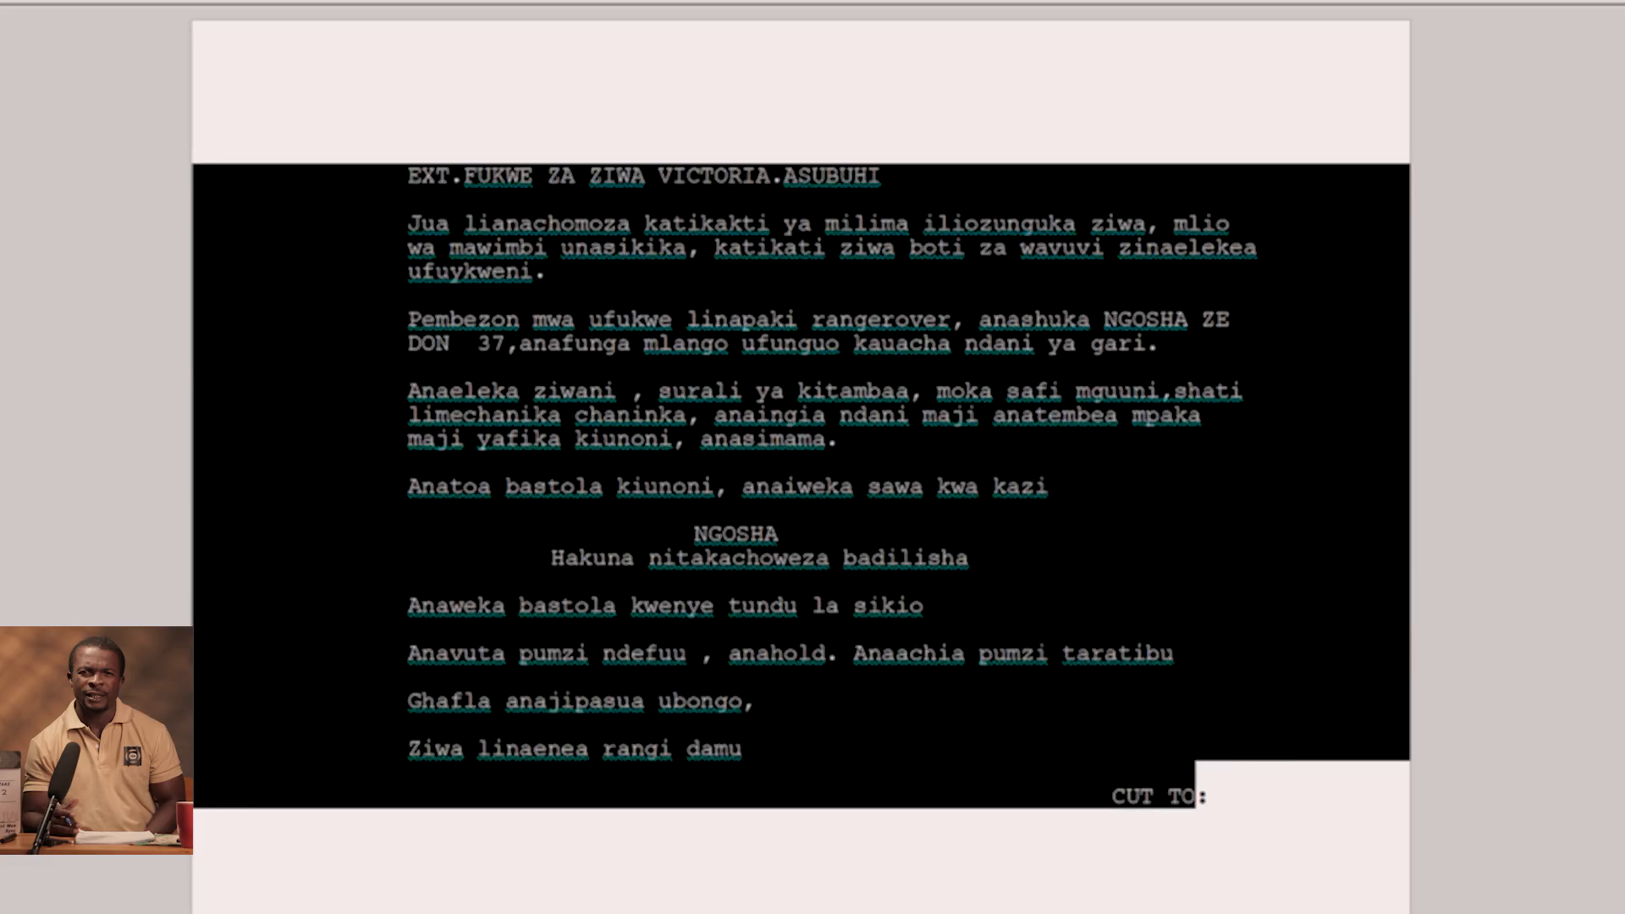
{"action": "right_click", "coordinate": [453, 237]}
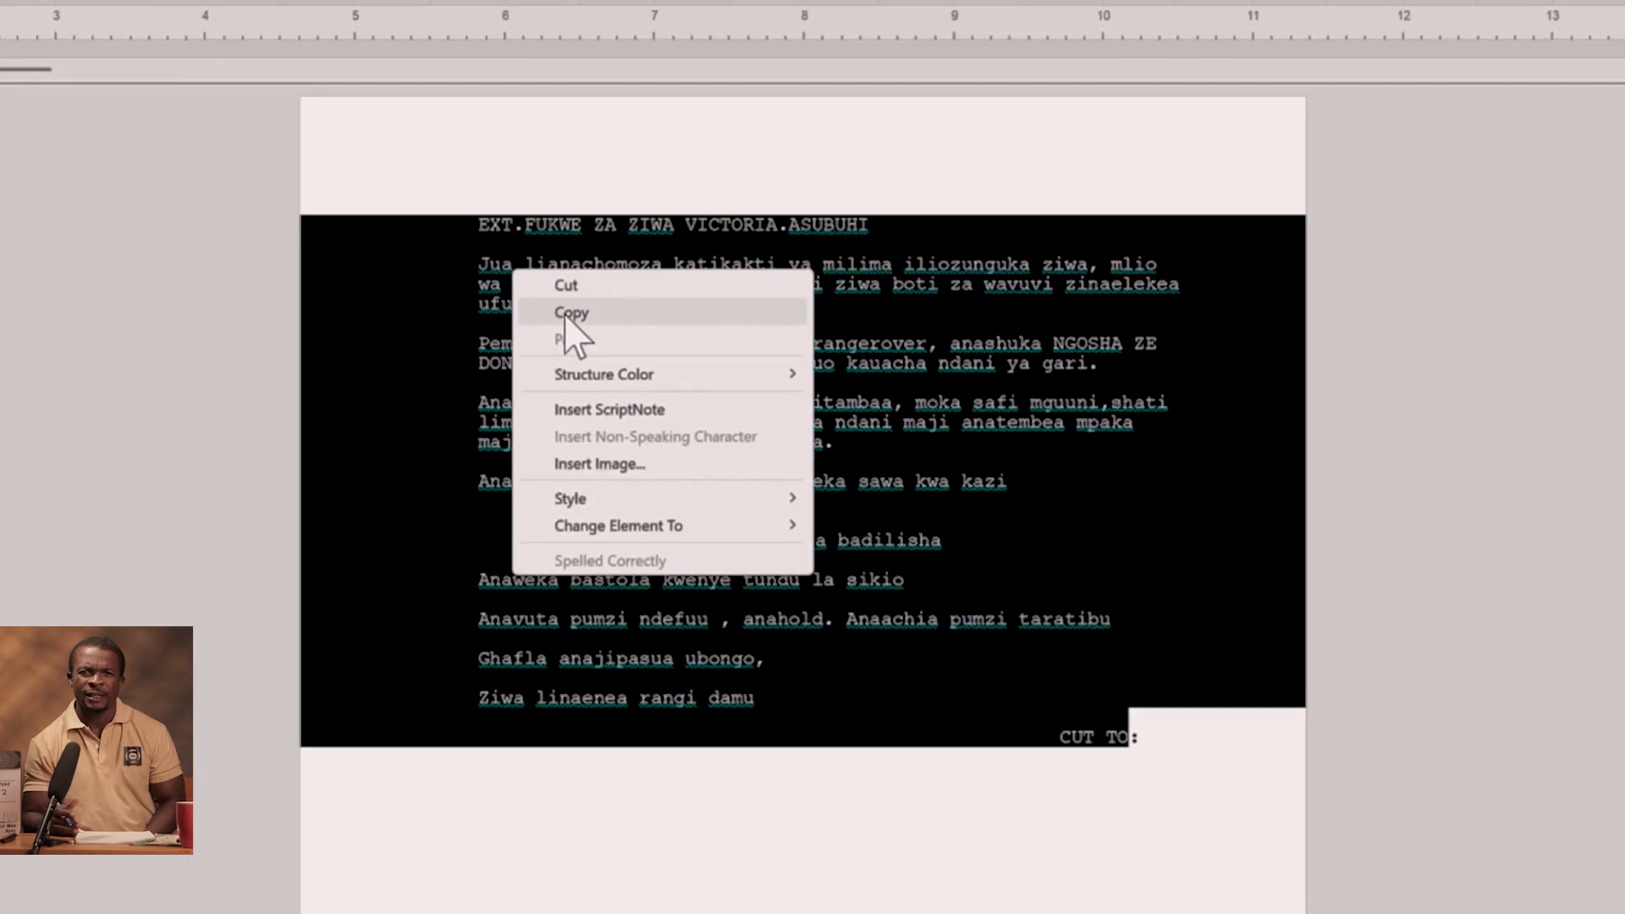
{"action": "left_click", "coordinate": [569, 314]}
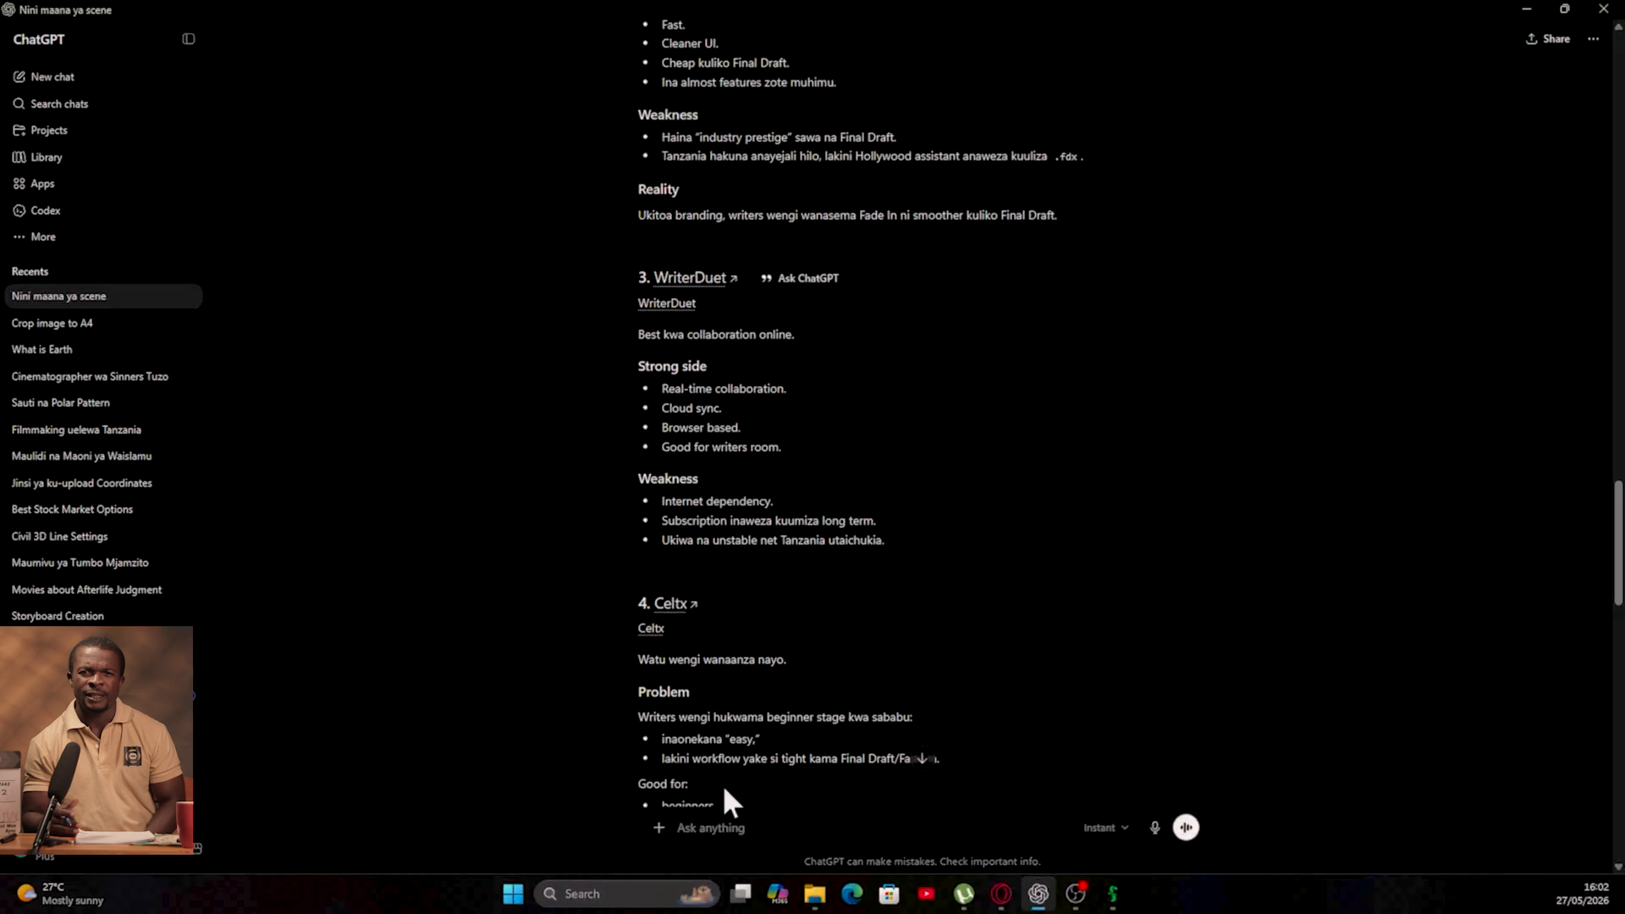
{"action": "left_click", "coordinate": [711, 827]}
{"action": "key", "text": "ctrl+v"}
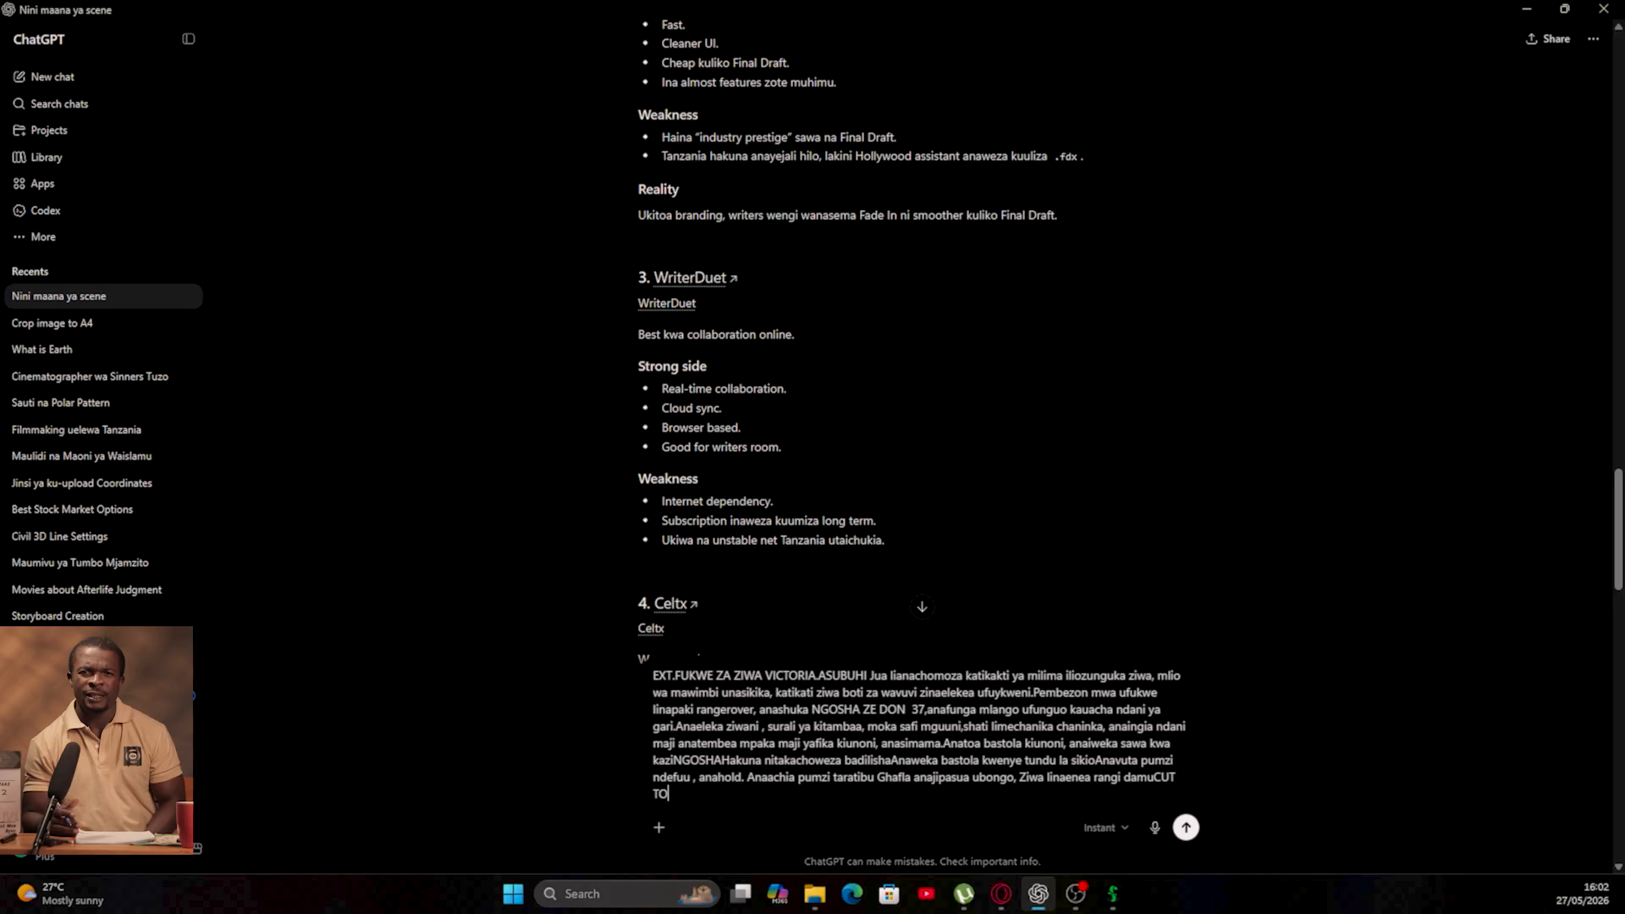
- Send the pasted scene to ChatGPT and read through the critique of the scene in its reply
{"action": "key", "text": "Return"}
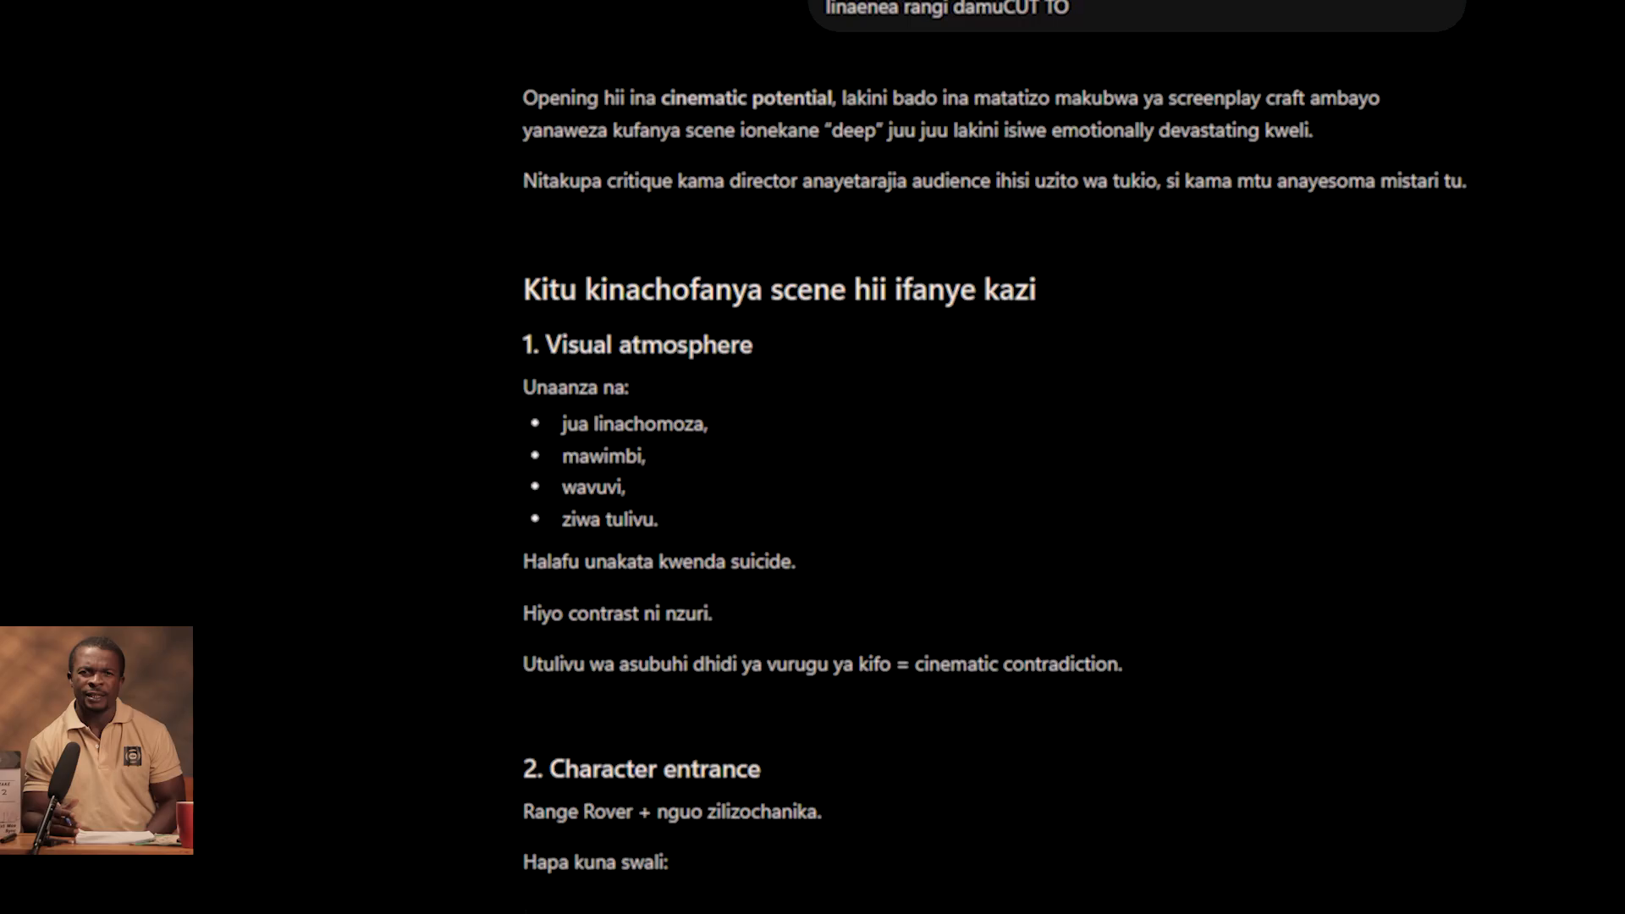
{"action": "scroll", "coordinate": [830, 642], "scroll_direction": "down", "scroll_amount": 5}
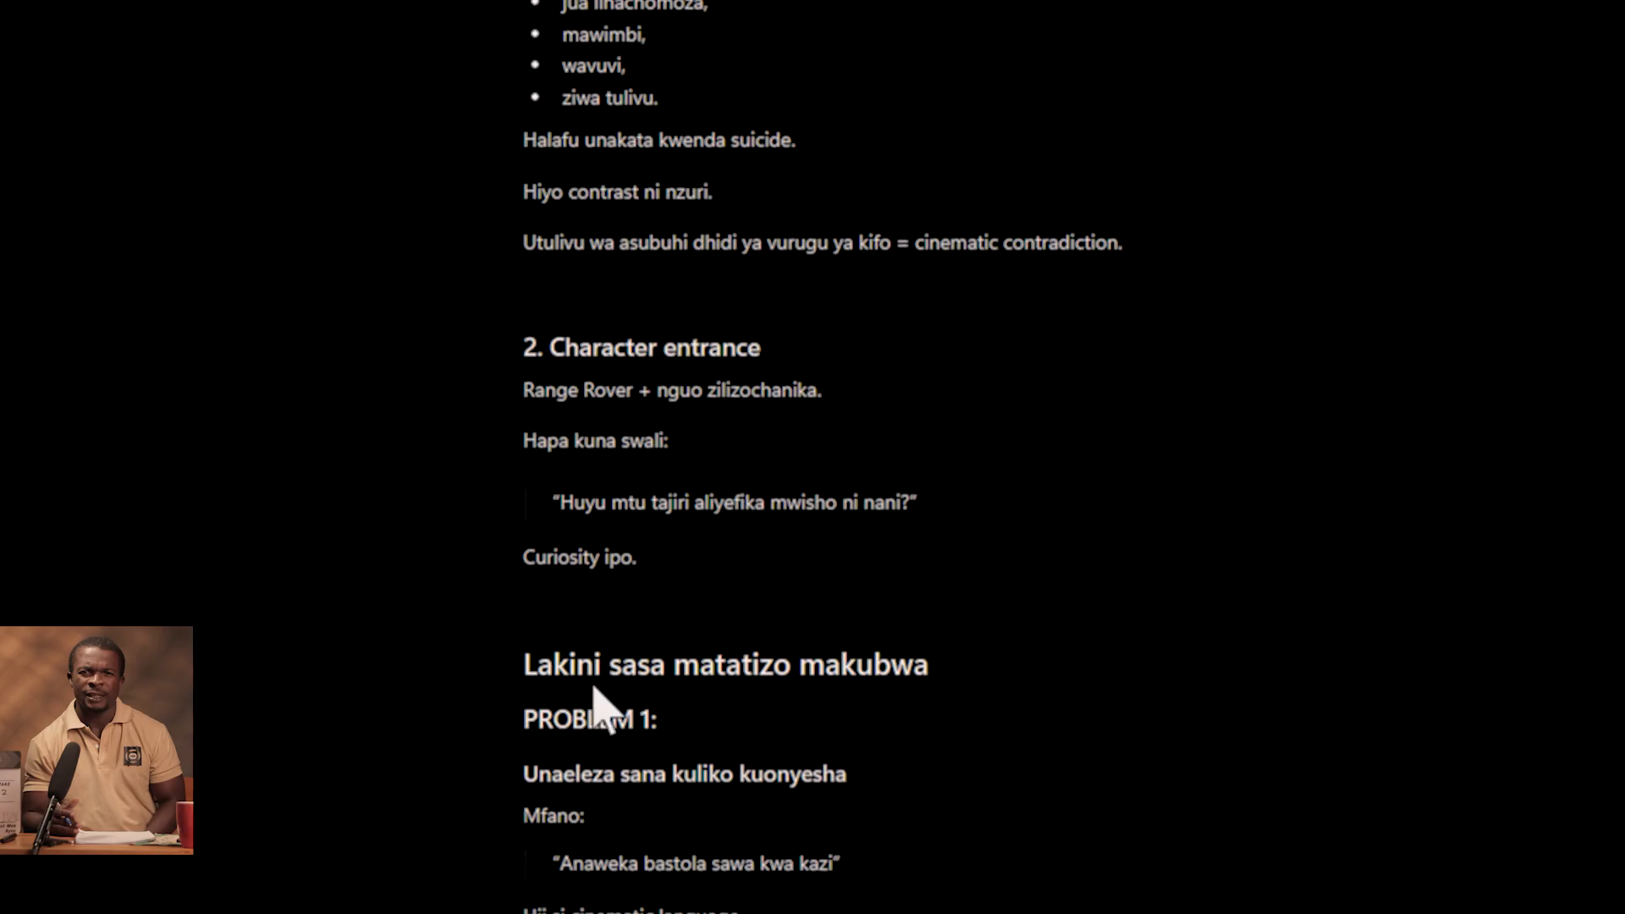
{"action": "scroll", "coordinate": [689, 719], "scroll_direction": "down", "scroll_amount": 5}
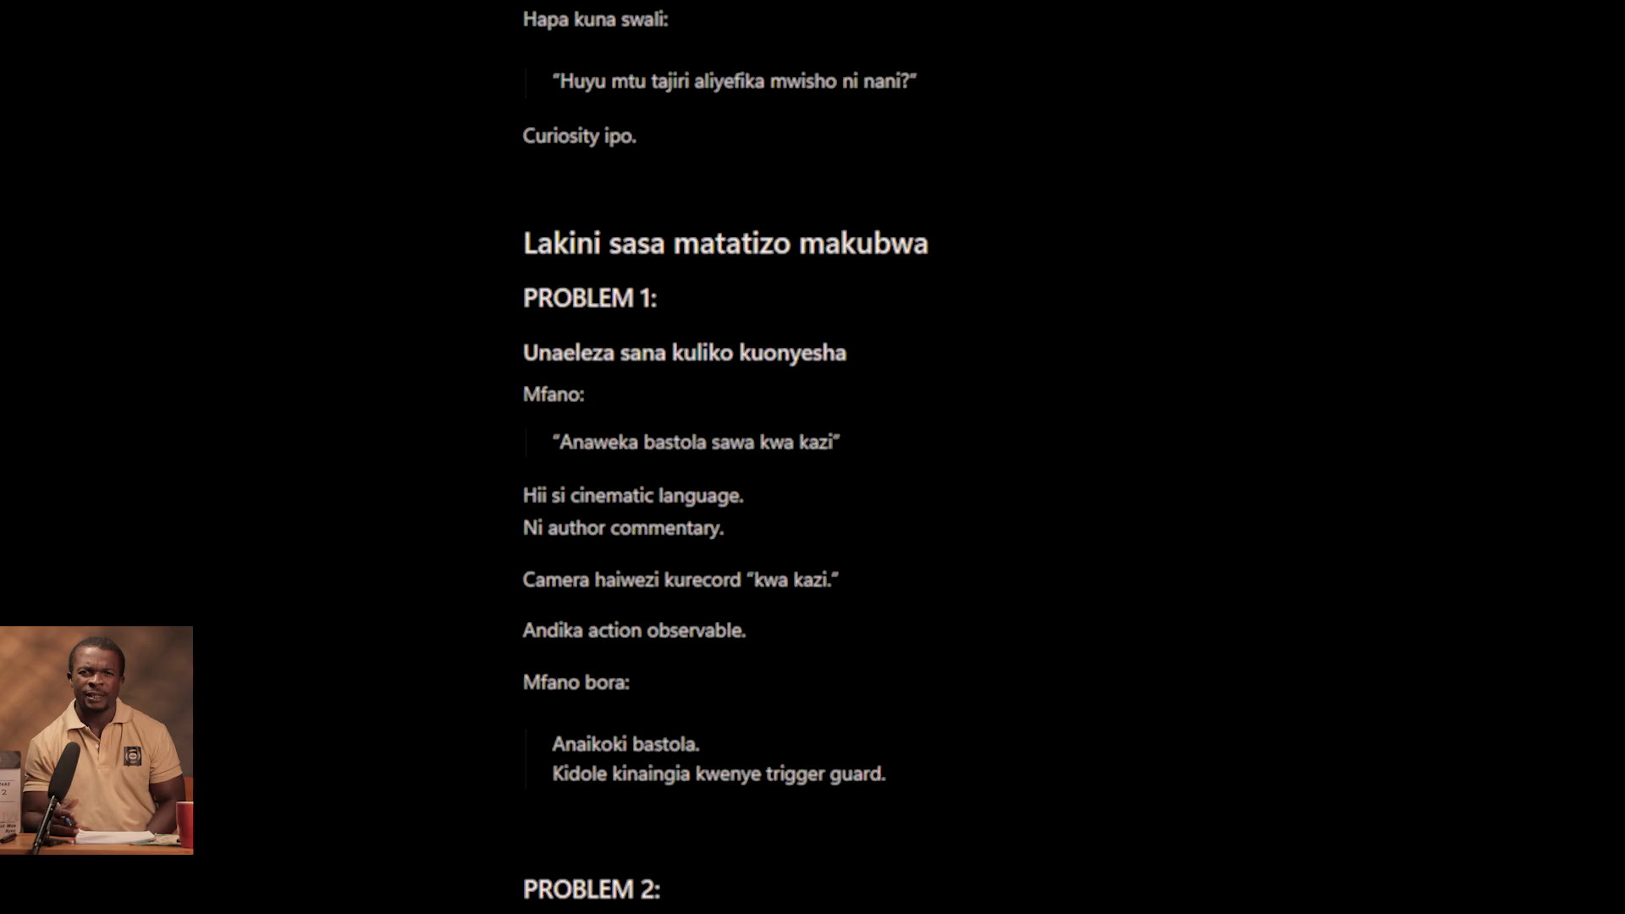
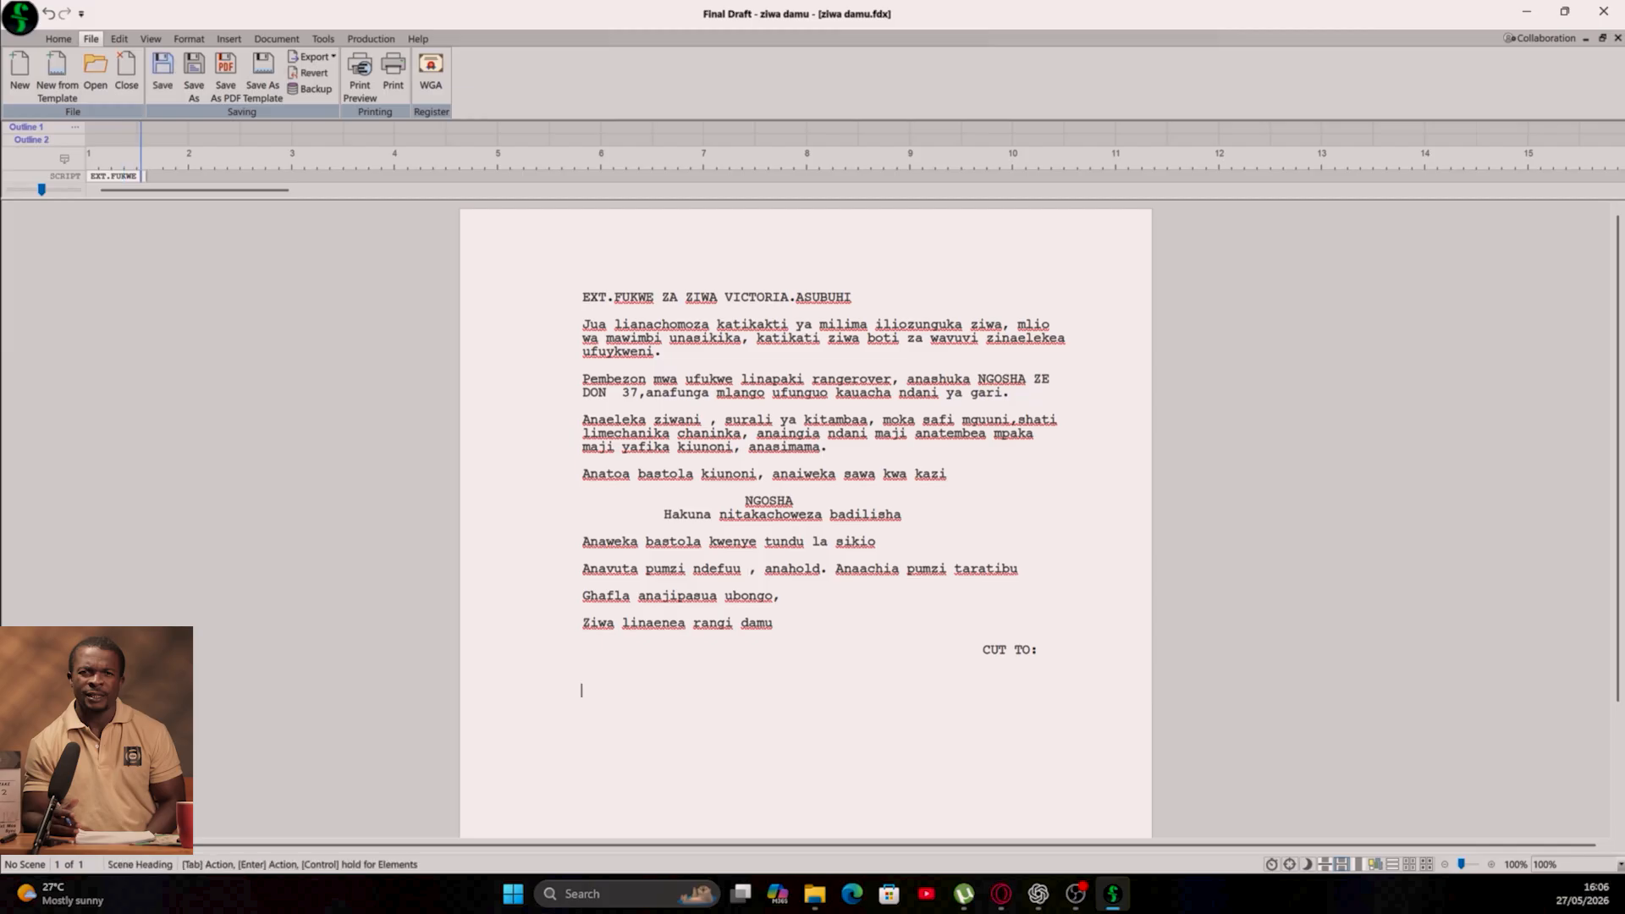
- Switch to Final Draft and add the rewritten scene "EXT. FUKWE ZA ZIWA VICTORIA – ASUBUHI" below the first scene's "CUT TO:"
{"action": "key", "text": "ctrl+n"}
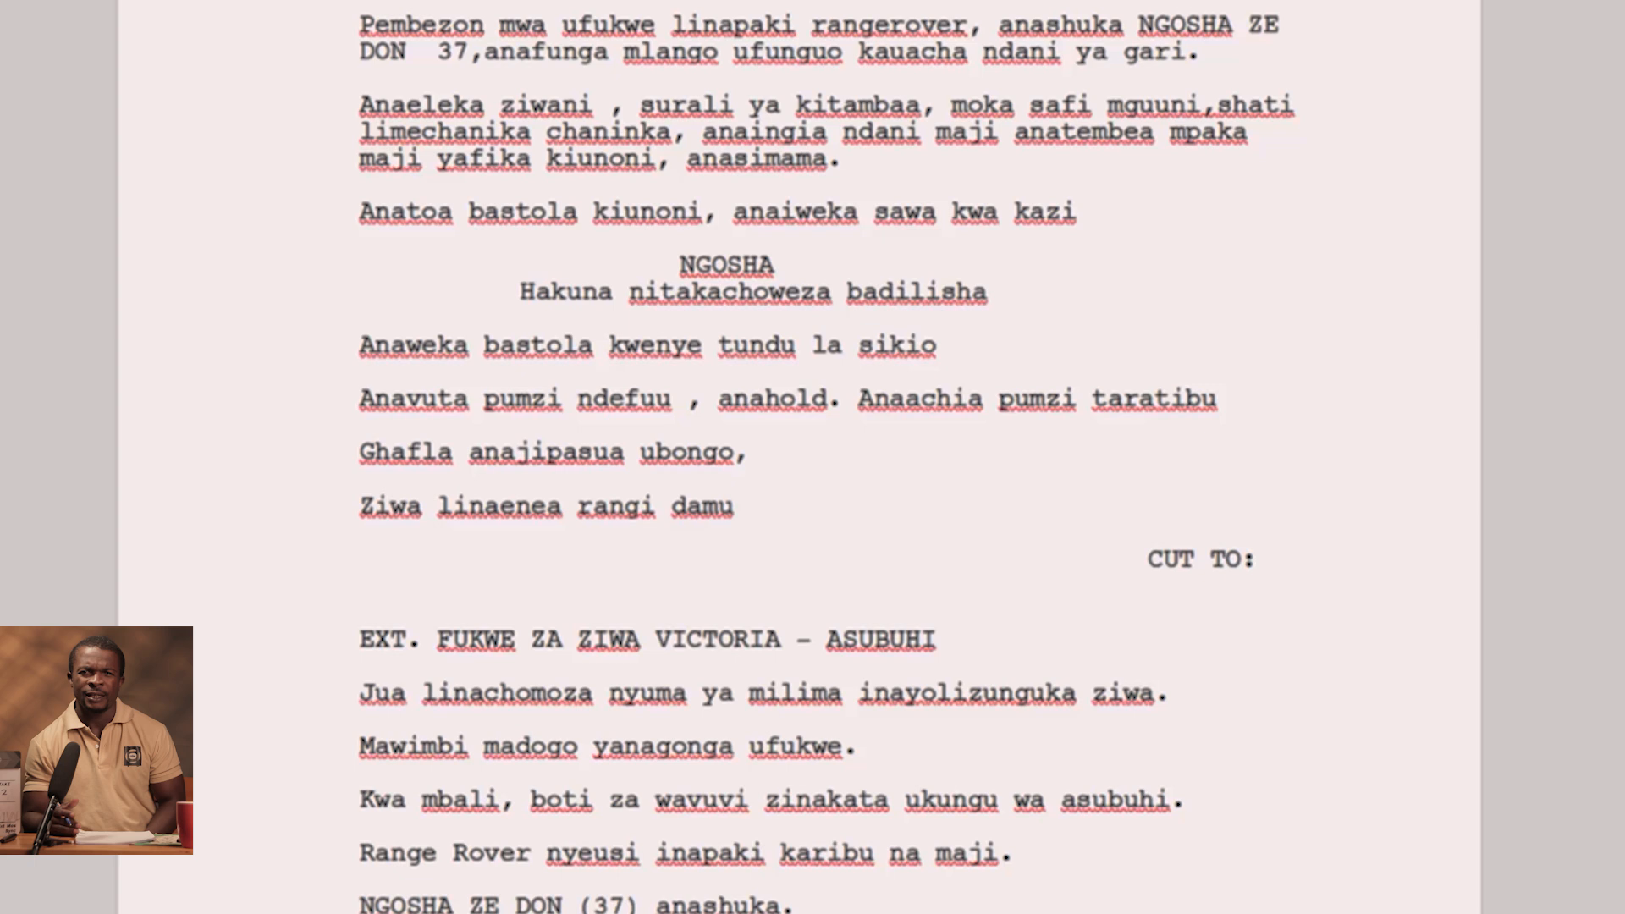
{"action": "scroll", "coordinate": [814, 457], "scroll_direction": "down", "scroll_amount": 2}
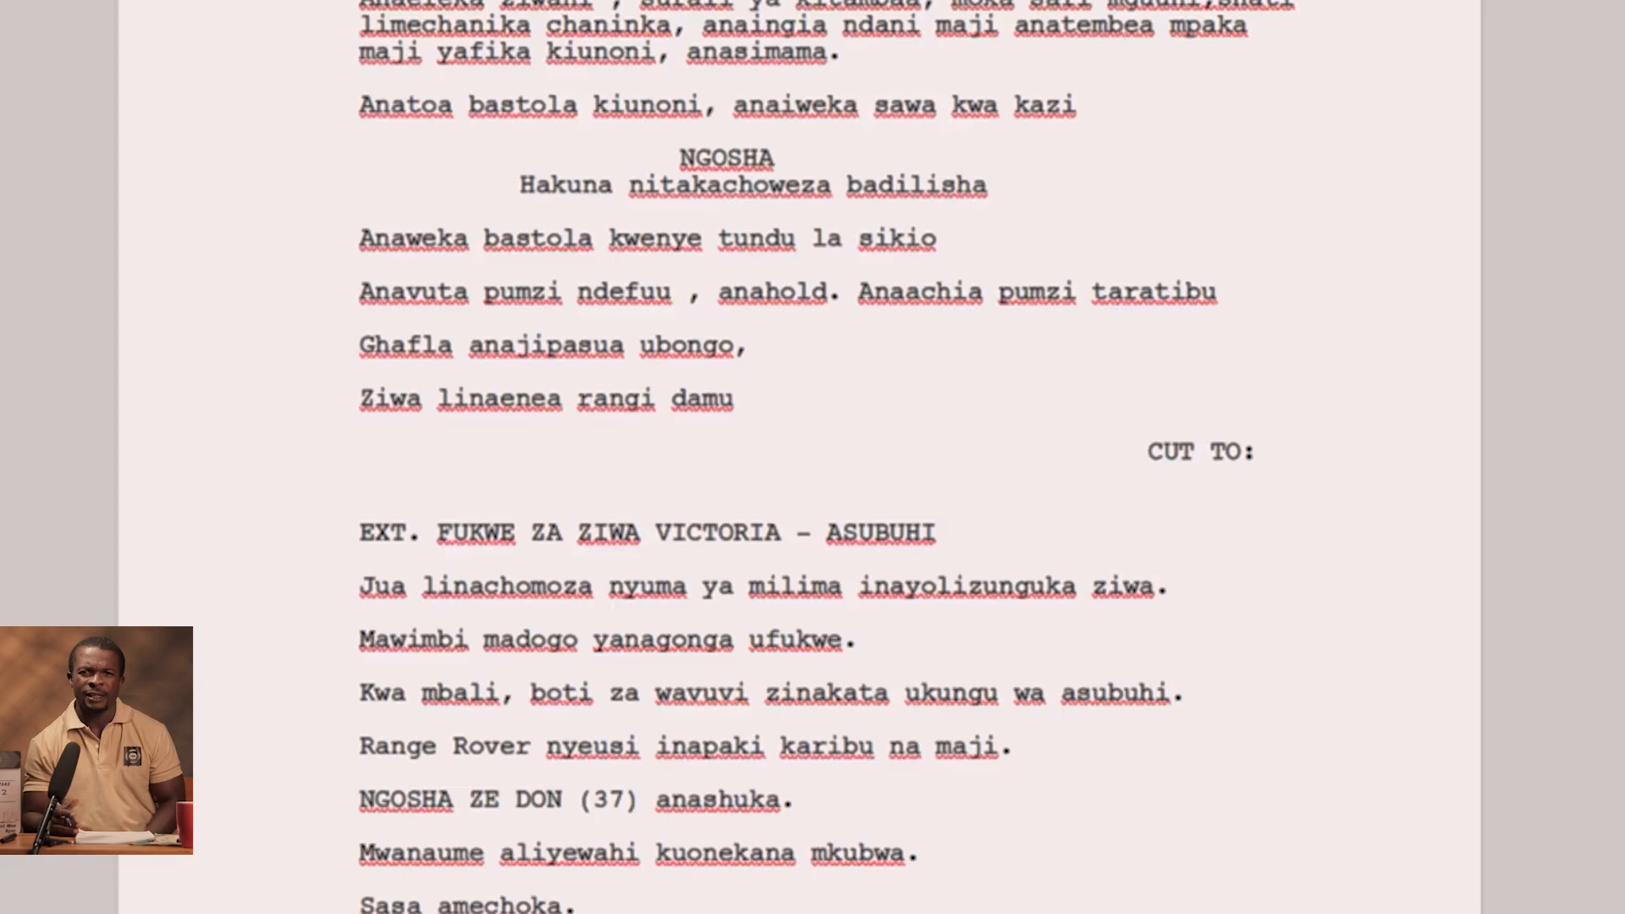
{"action": "scroll", "coordinate": [813, 458], "scroll_direction": "down", "scroll_amount": 3}
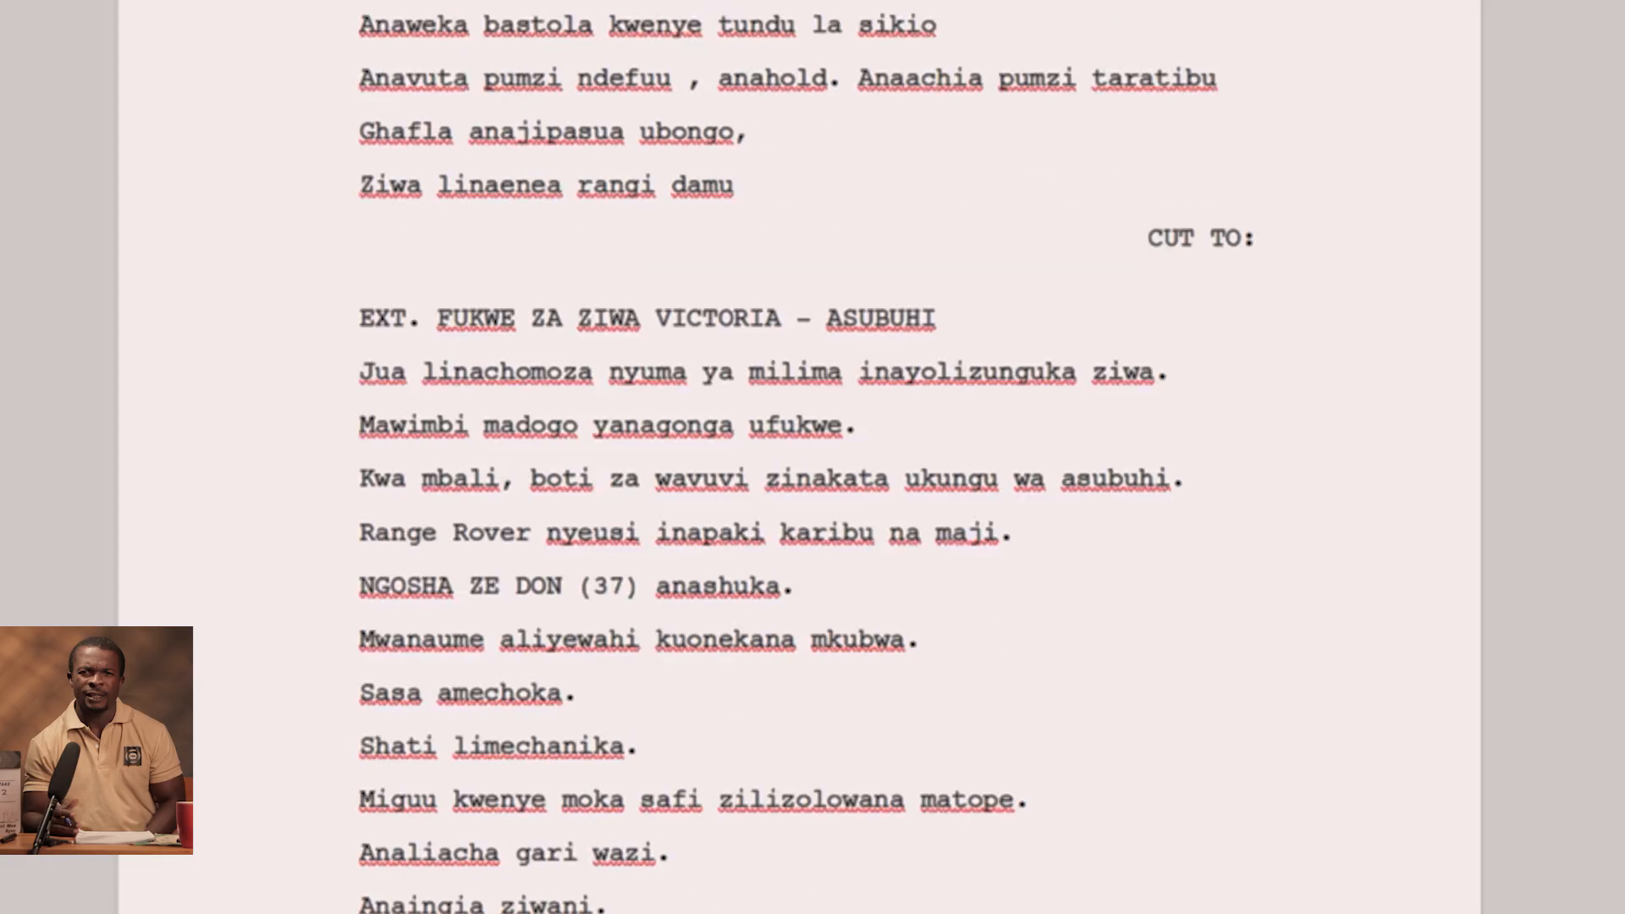
- Replace the word "mwanangu" in NGOSHA's dialogue on page 2 so the line reads "Samahani mama yangu."
{"action": "scroll", "coordinate": [813, 457], "scroll_direction": "down", "scroll_amount": 10}
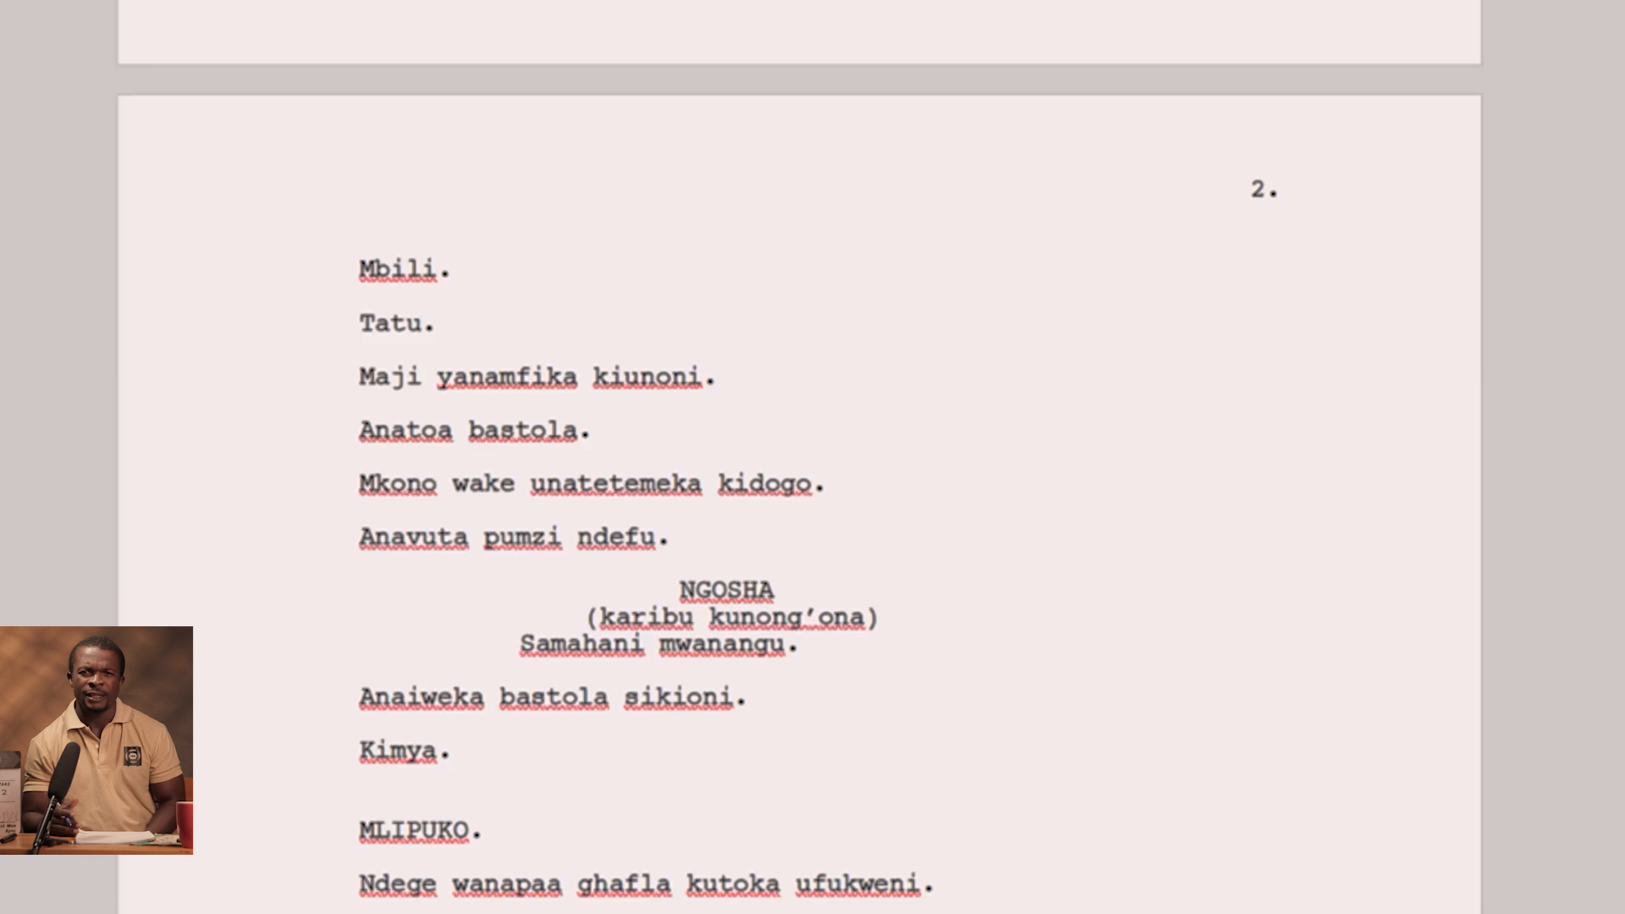
{"action": "left_click", "coordinate": [787, 643]}
{"action": "key", "text": "ctrl+shift+Left"}
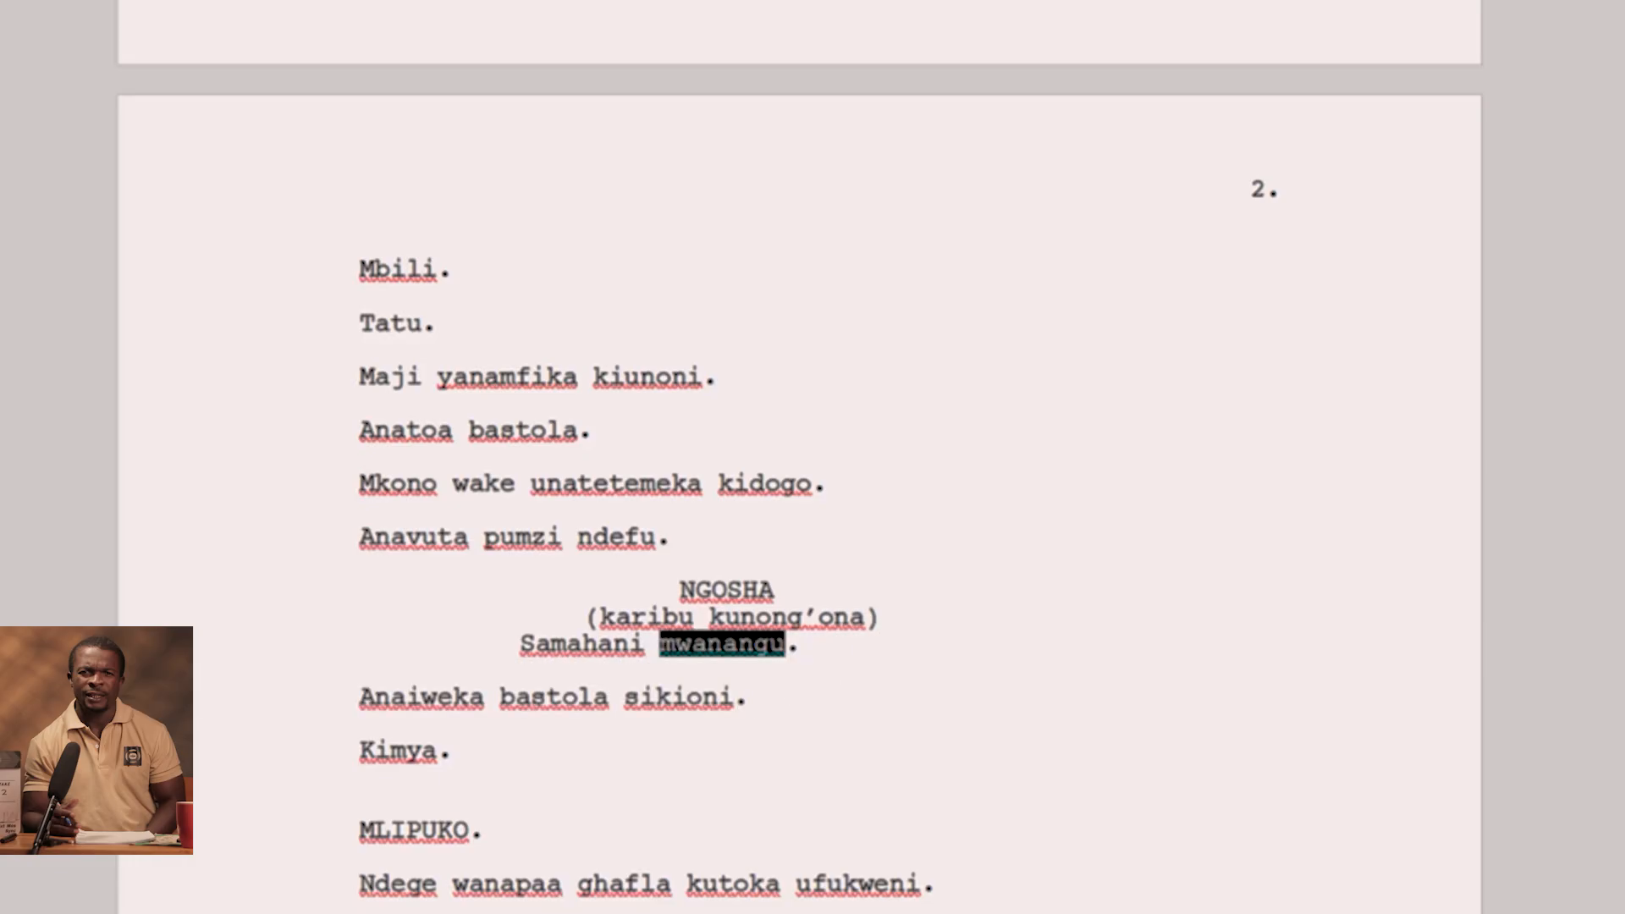
{"action": "type", "text": "mama ya"}
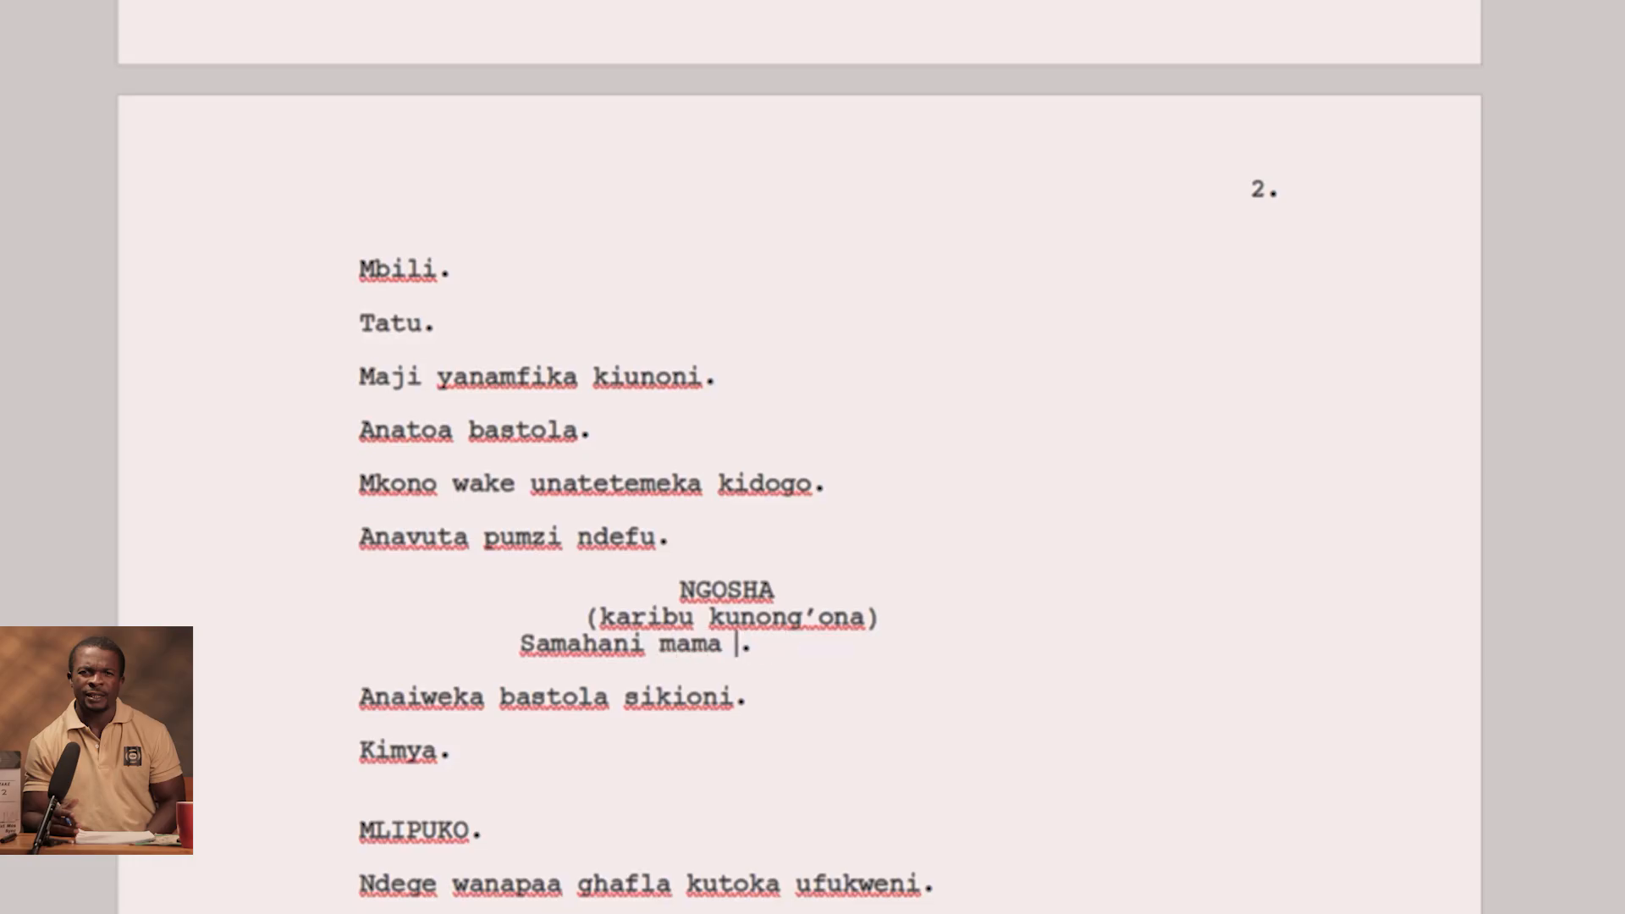
{"action": "type", "text": "ngu"}
{"action": "left_click", "coordinate": [902, 883]}
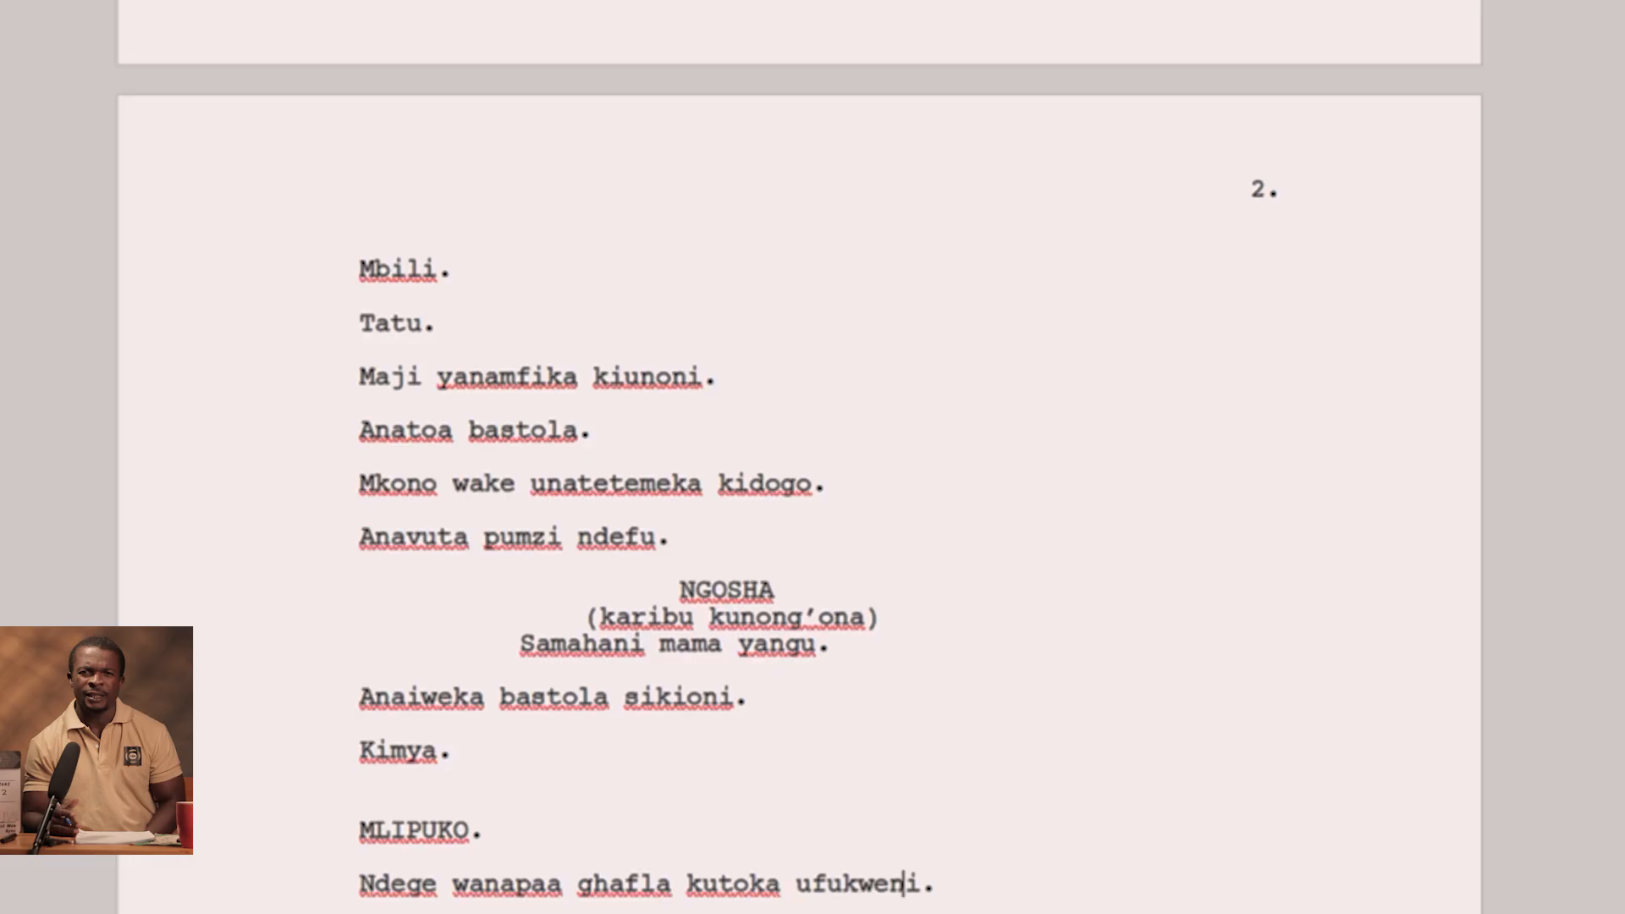
- Review the rewritten scene and save the script as a PDF named "ziwa damu" in the folder already selected
{"action": "scroll", "coordinate": [962, 843], "scroll_direction": "down", "scroll_amount": 4}
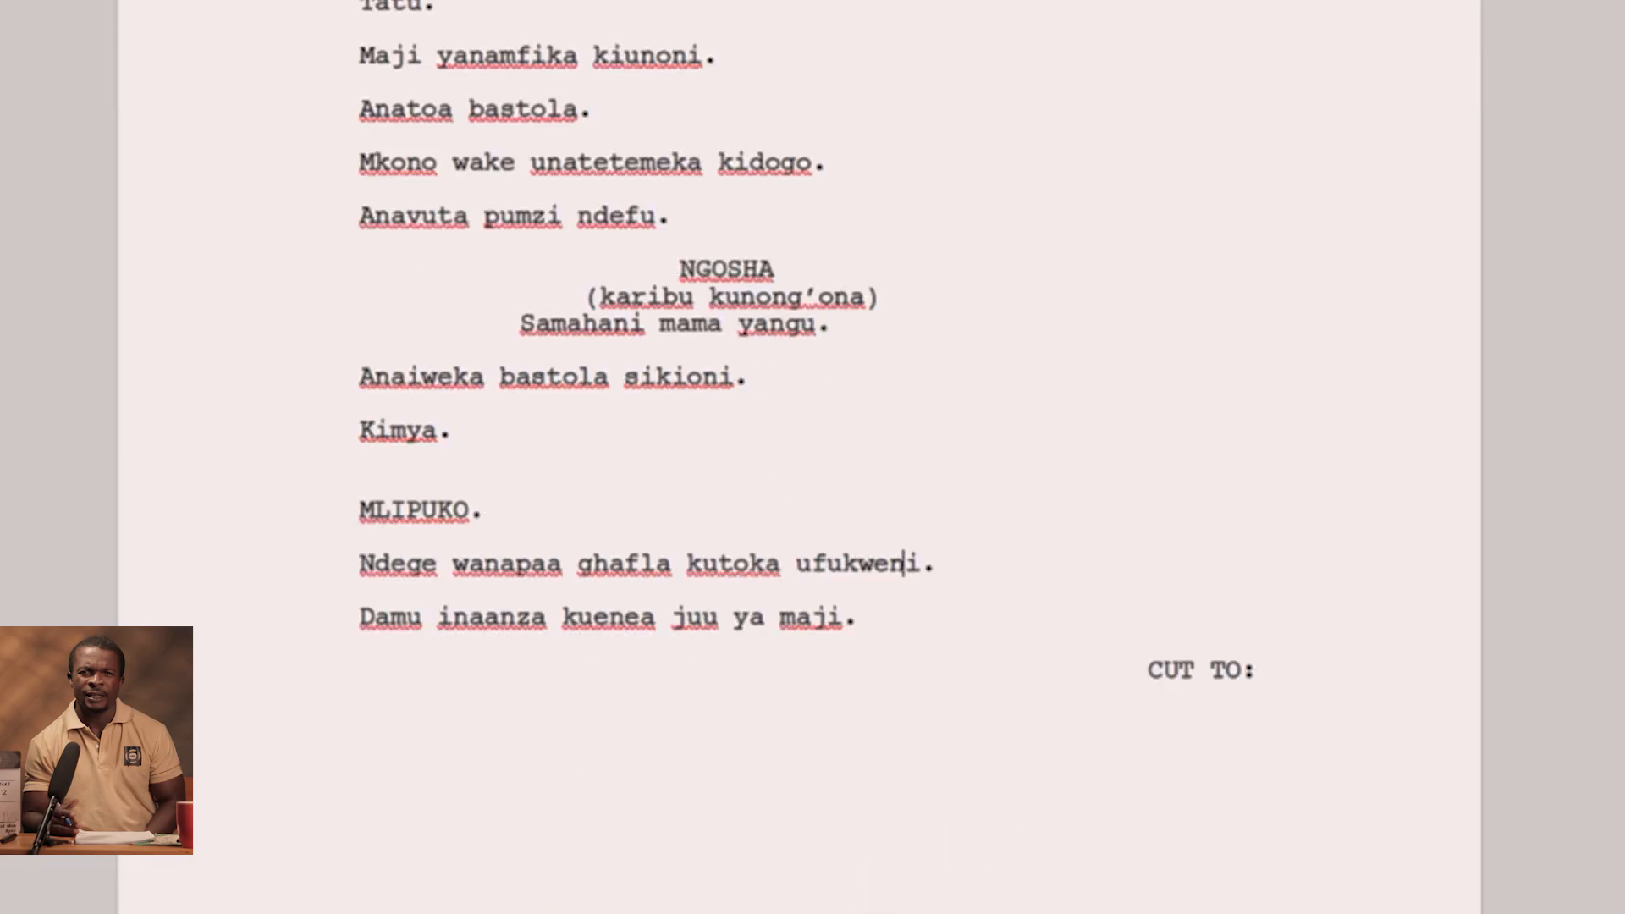
{"action": "scroll", "coordinate": [947, 842], "scroll_direction": "up", "scroll_amount": 19}
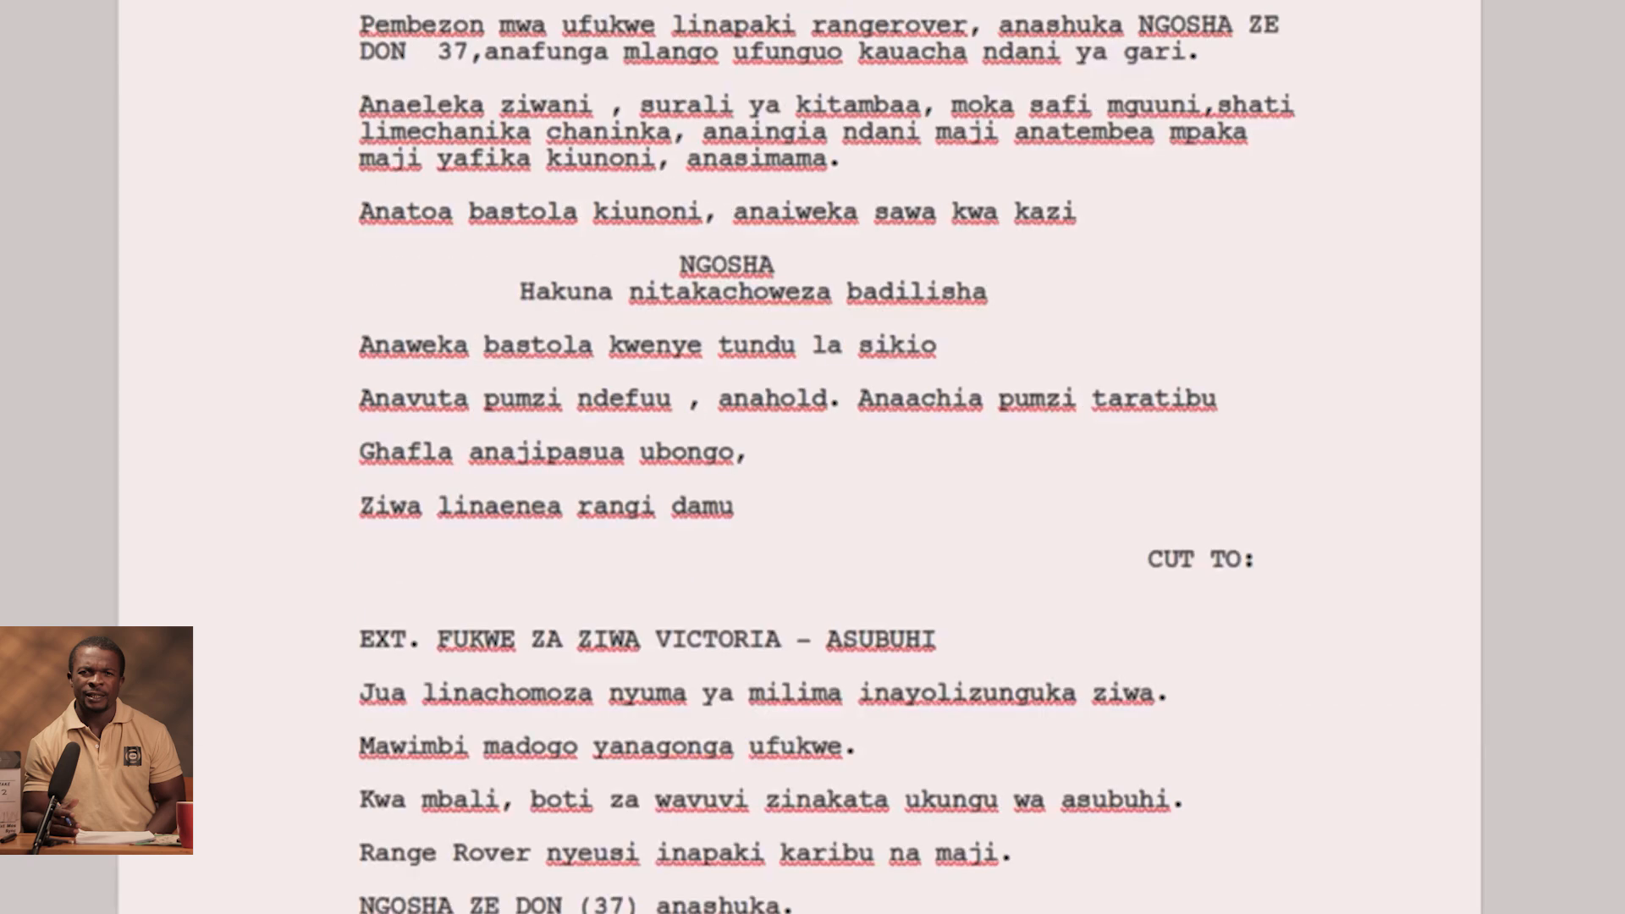
{"action": "scroll", "coordinate": [799, 458], "scroll_direction": "down", "scroll_amount": 7}
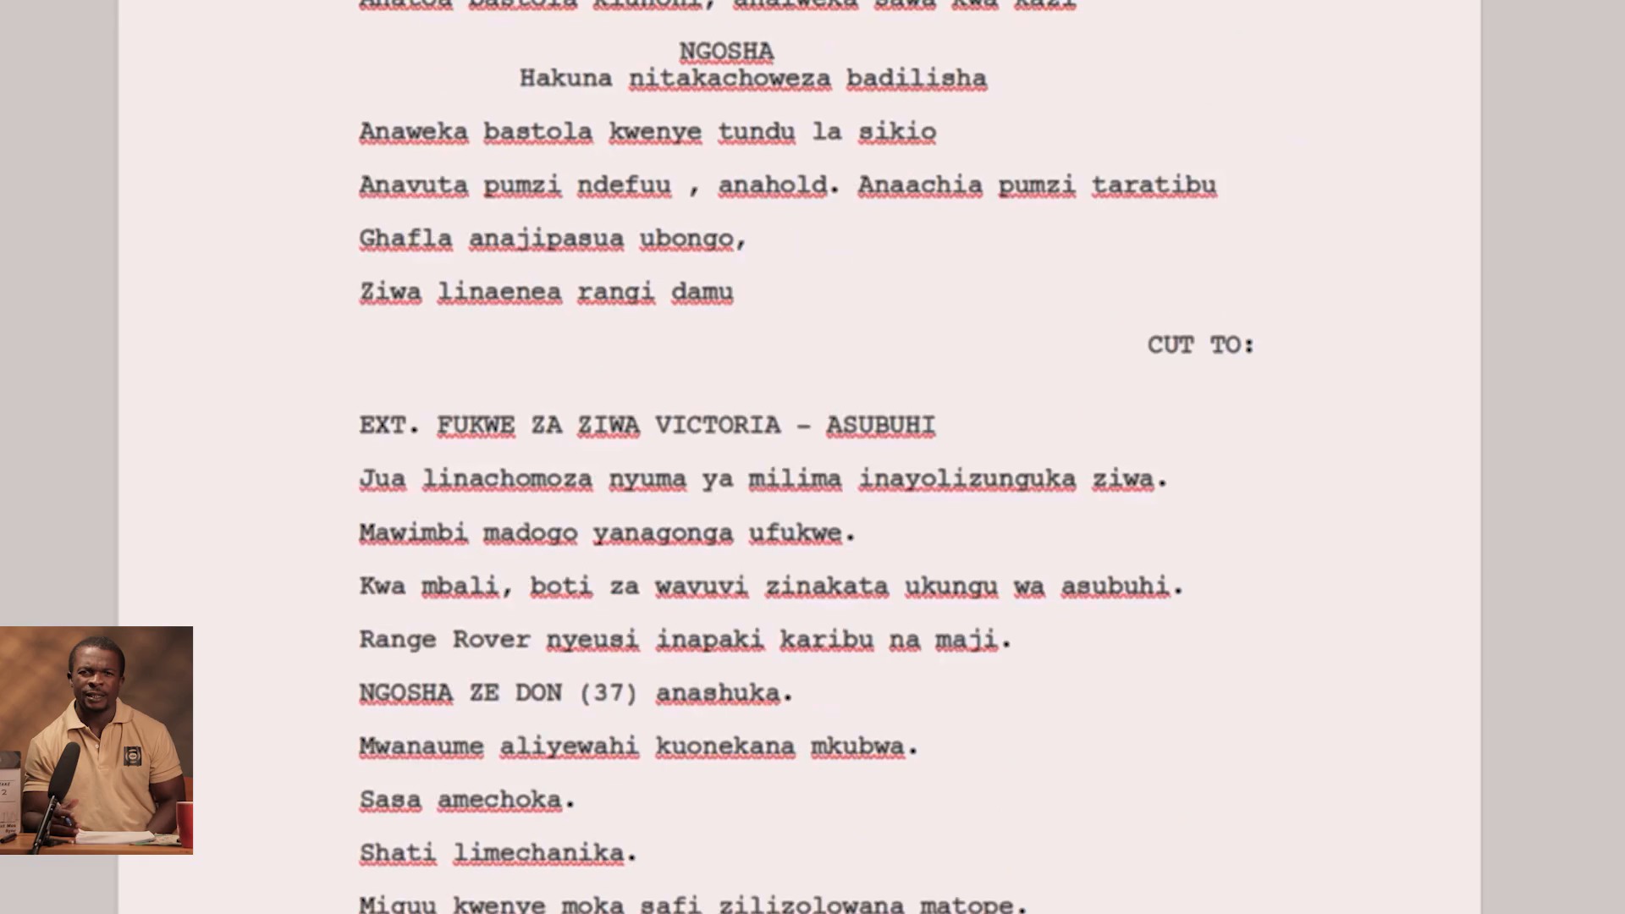
{"action": "scroll", "coordinate": [799, 457], "scroll_direction": "down", "scroll_amount": 4}
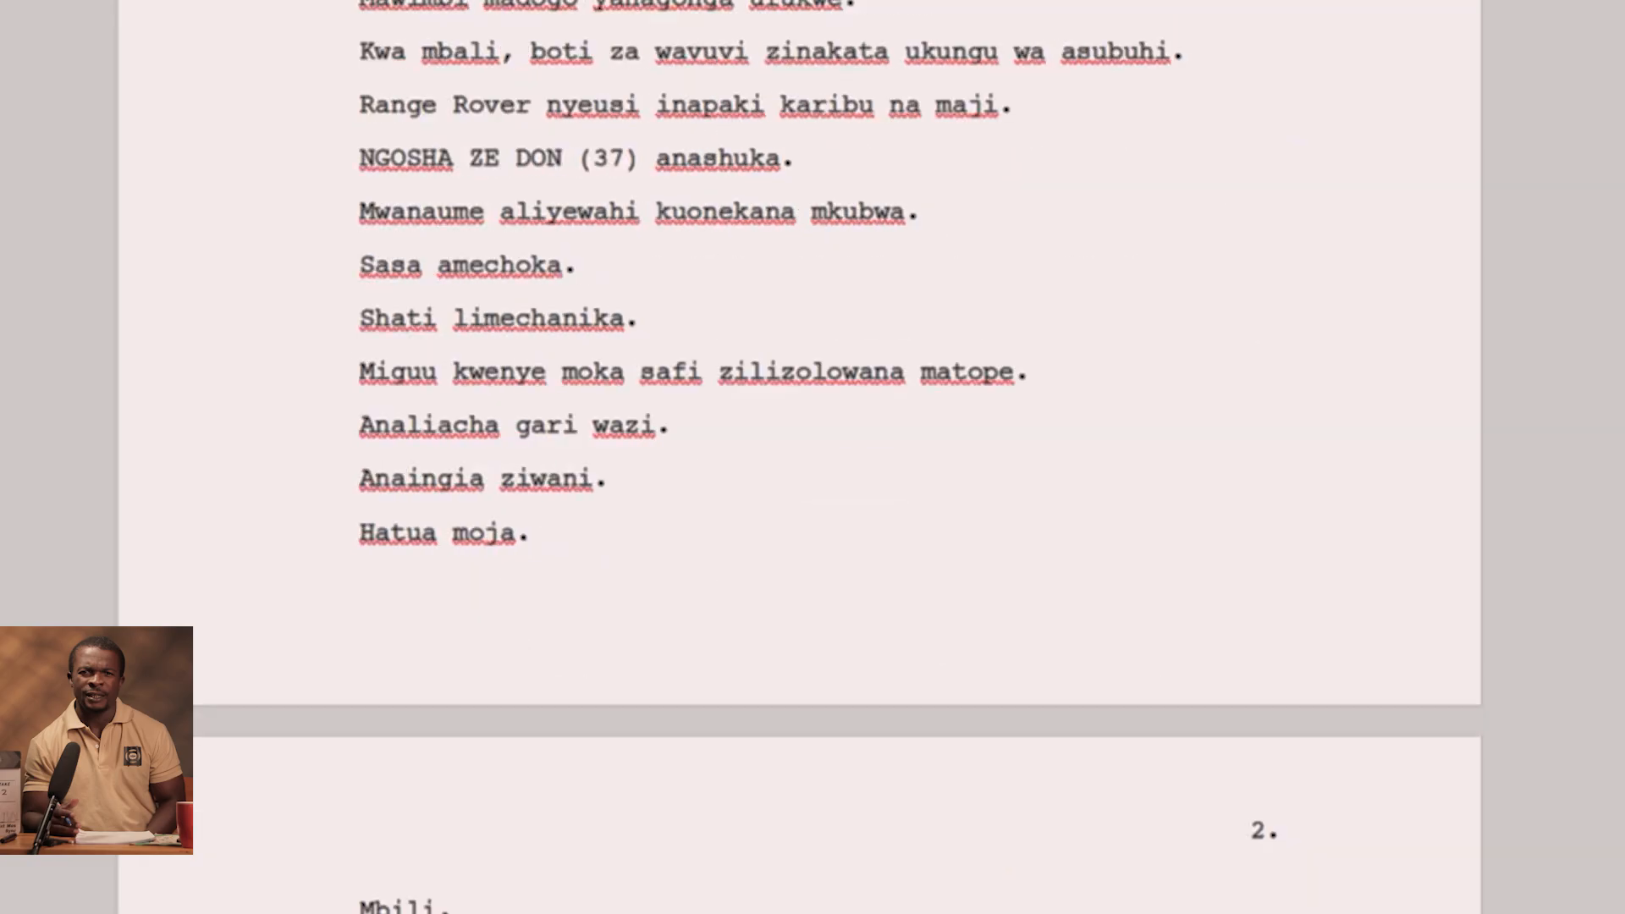
{"action": "scroll", "coordinate": [800, 457], "scroll_direction": "up", "scroll_amount": 4}
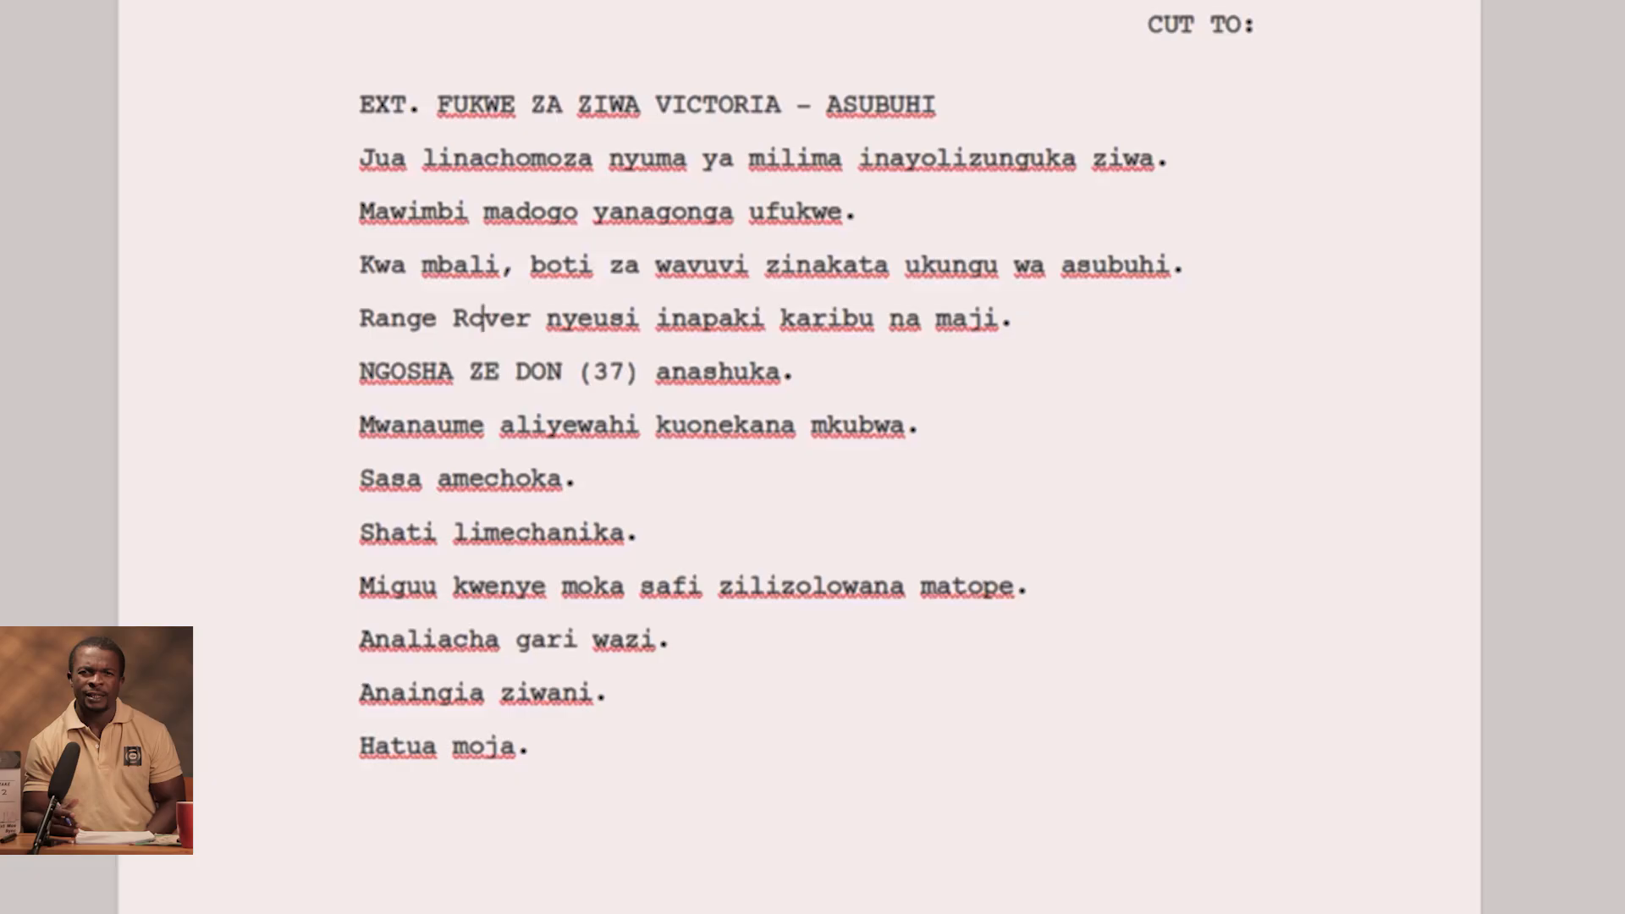
{"action": "scroll", "coordinate": [813, 457], "scroll_direction": "up", "scroll_amount": 10}
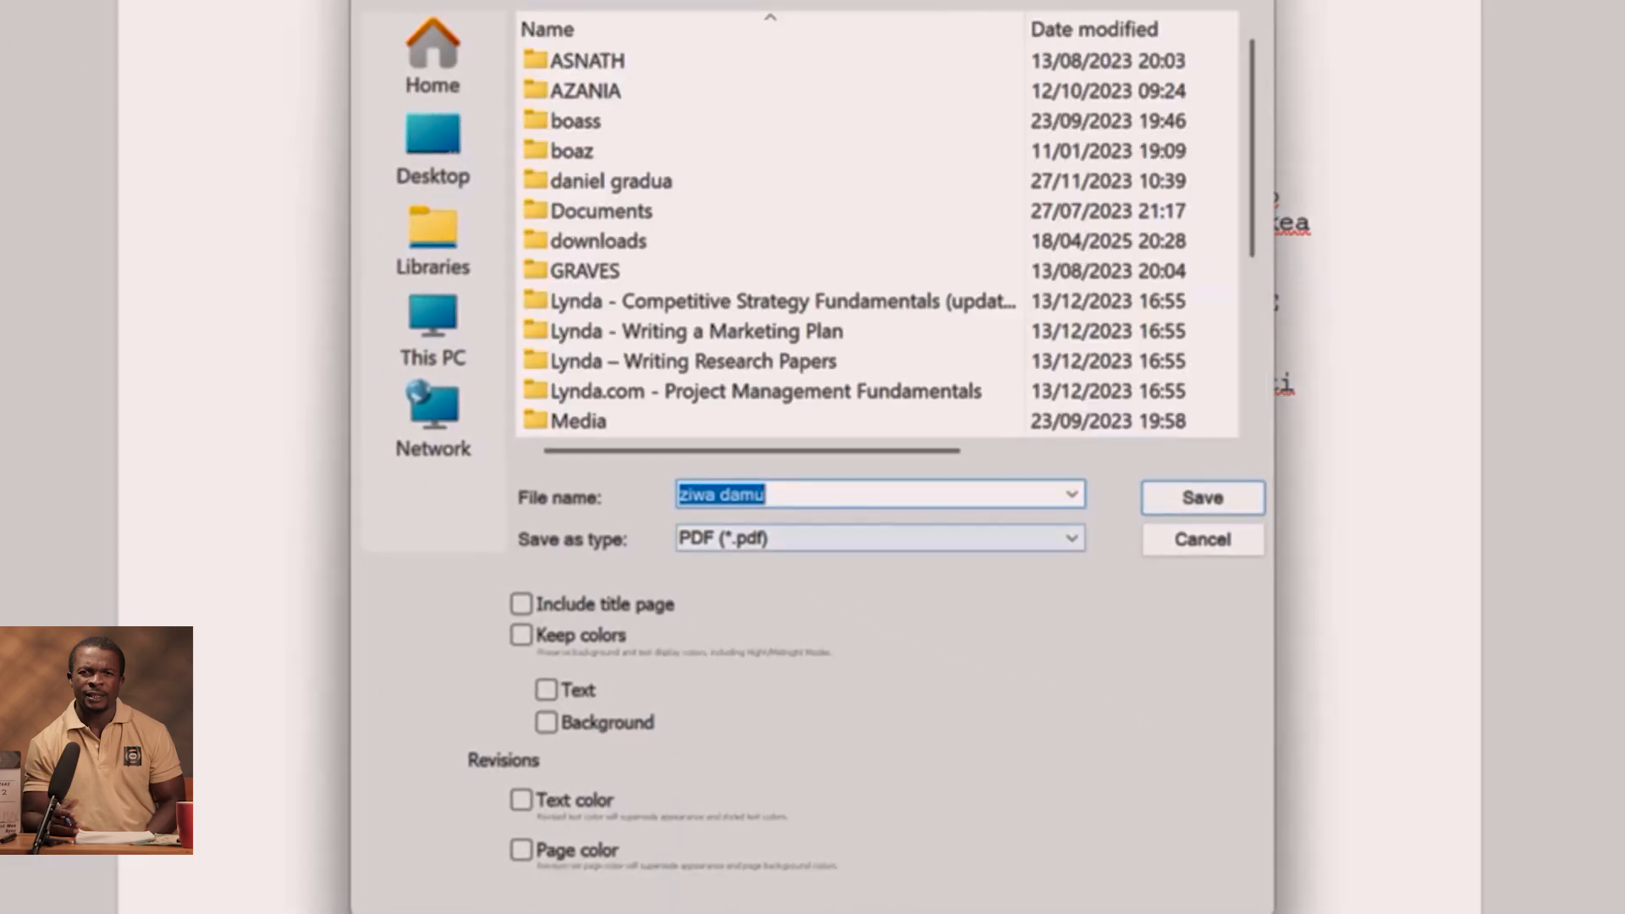
{"action": "left_click", "coordinate": [1222, 498]}
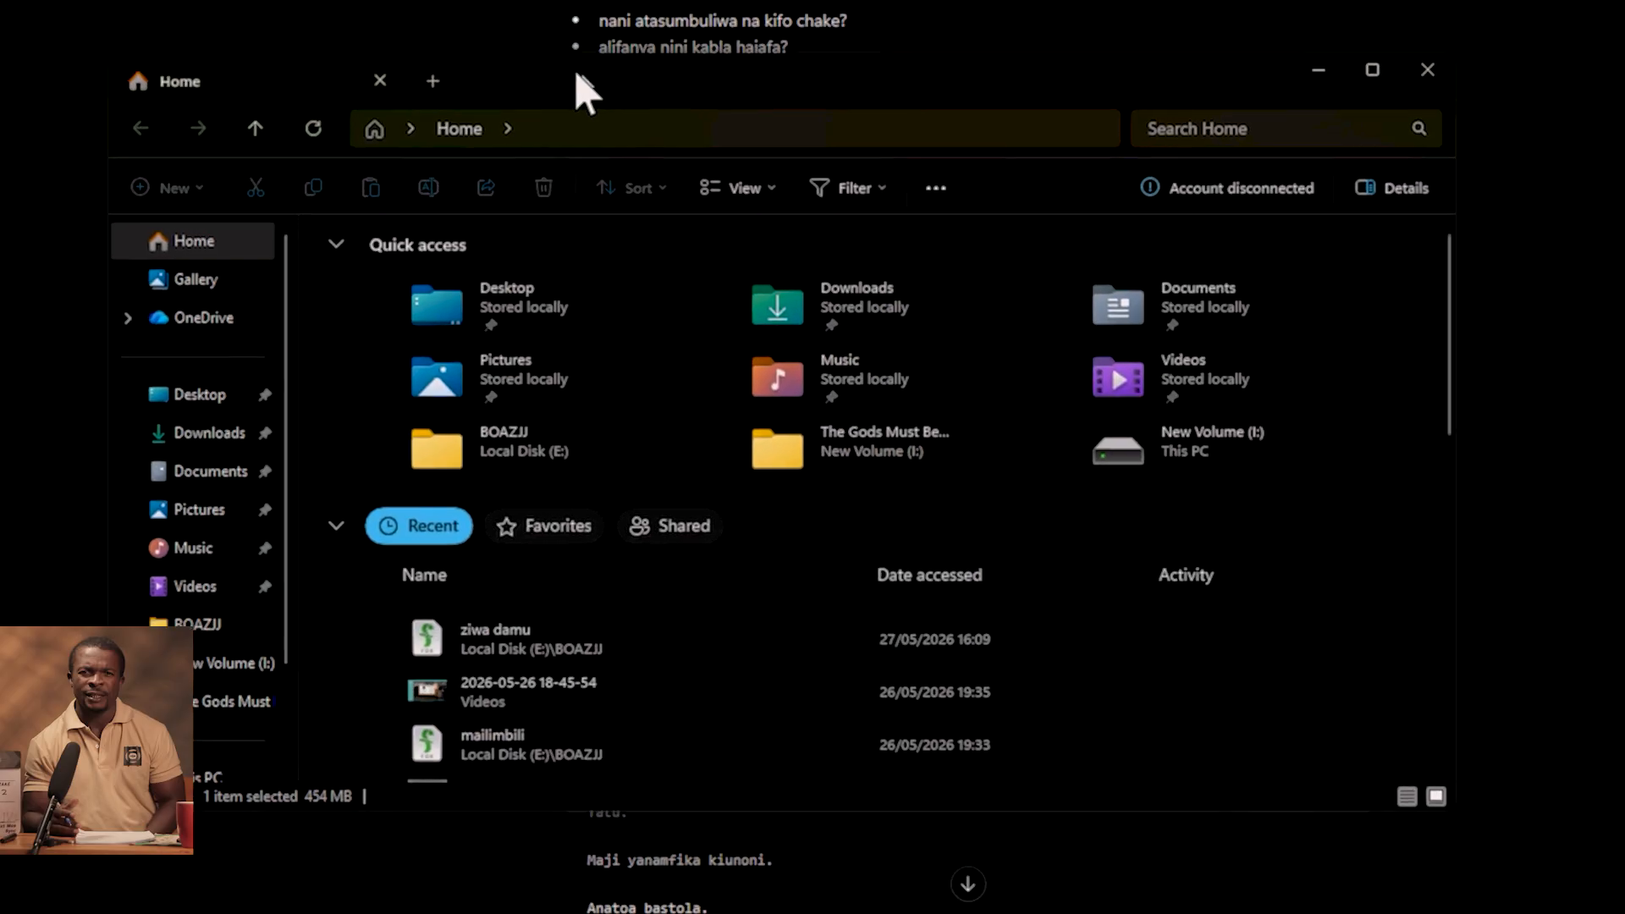
- Look for the exported PDF in the Documents folder in File Explorer and switch back to Final Draft
{"action": "left_click", "coordinate": [193, 455]}
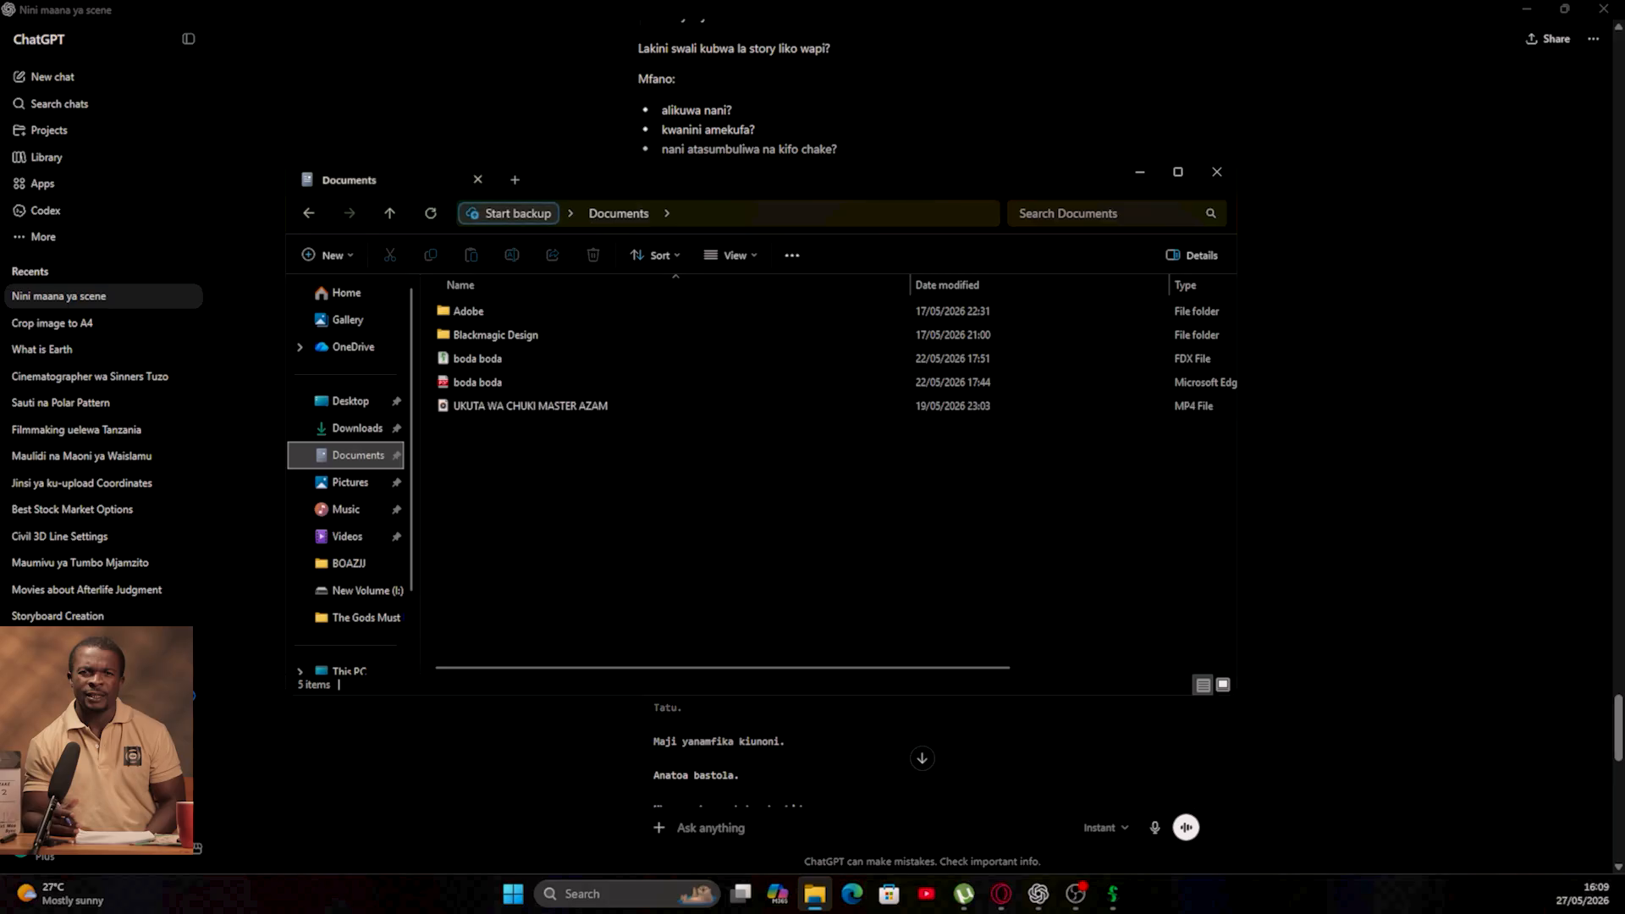
{"action": "left_click", "coordinate": [1108, 897]}
{"action": "mouse_move", "coordinate": [1041, 896]}
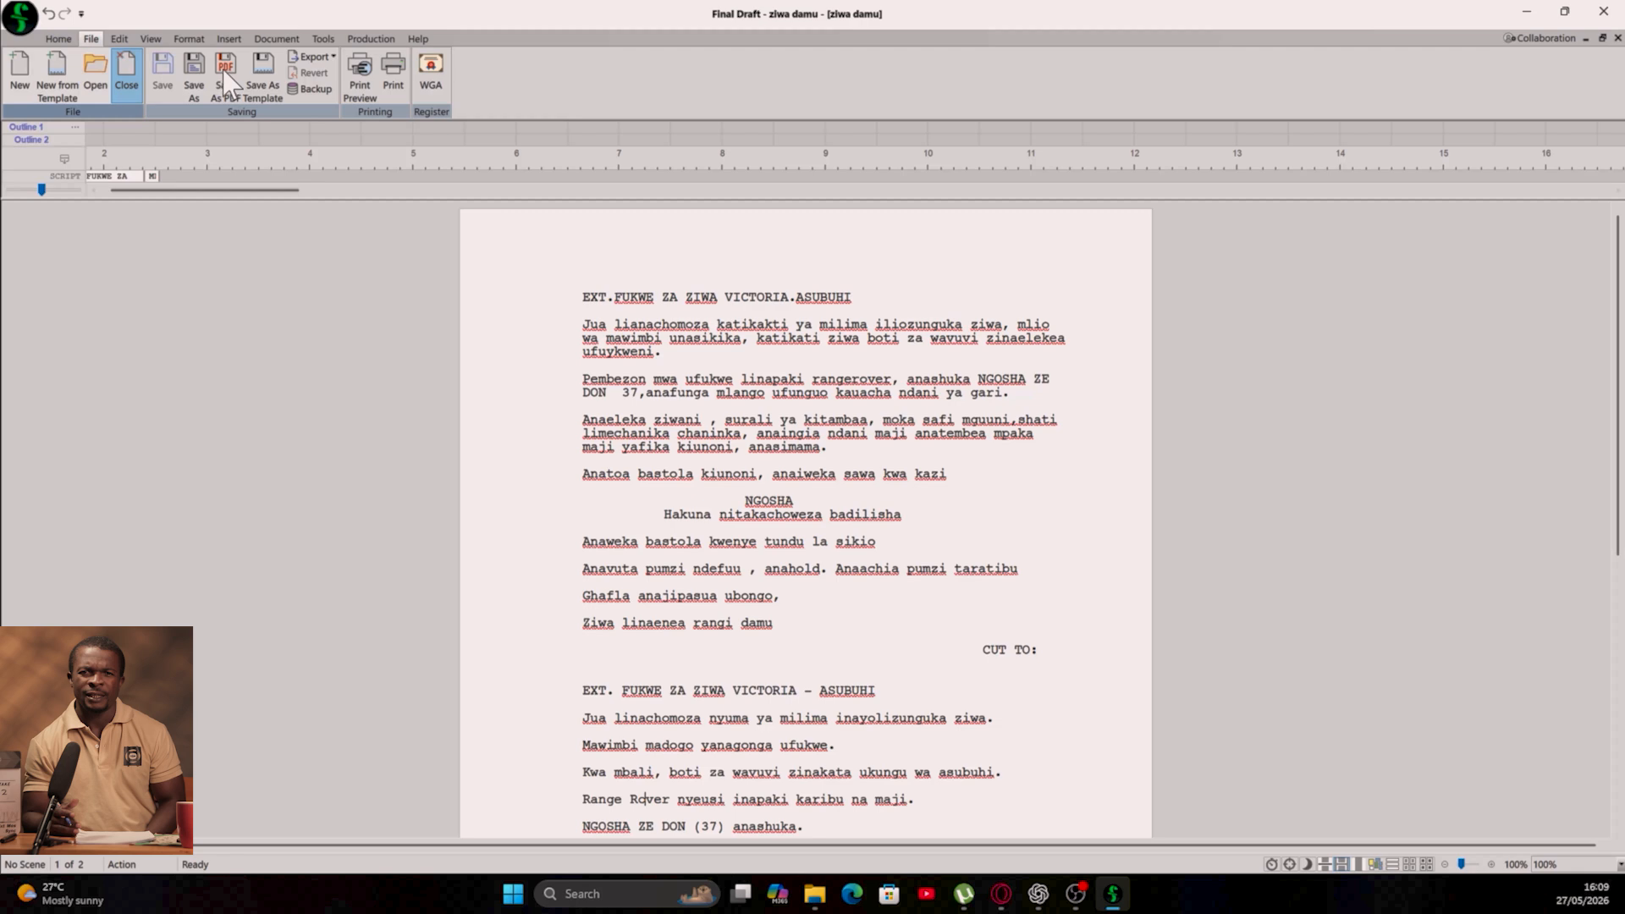
- Save the script as a PDF named "ziwa damu" in the Documents library
{"action": "left_click", "coordinate": [218, 73]}
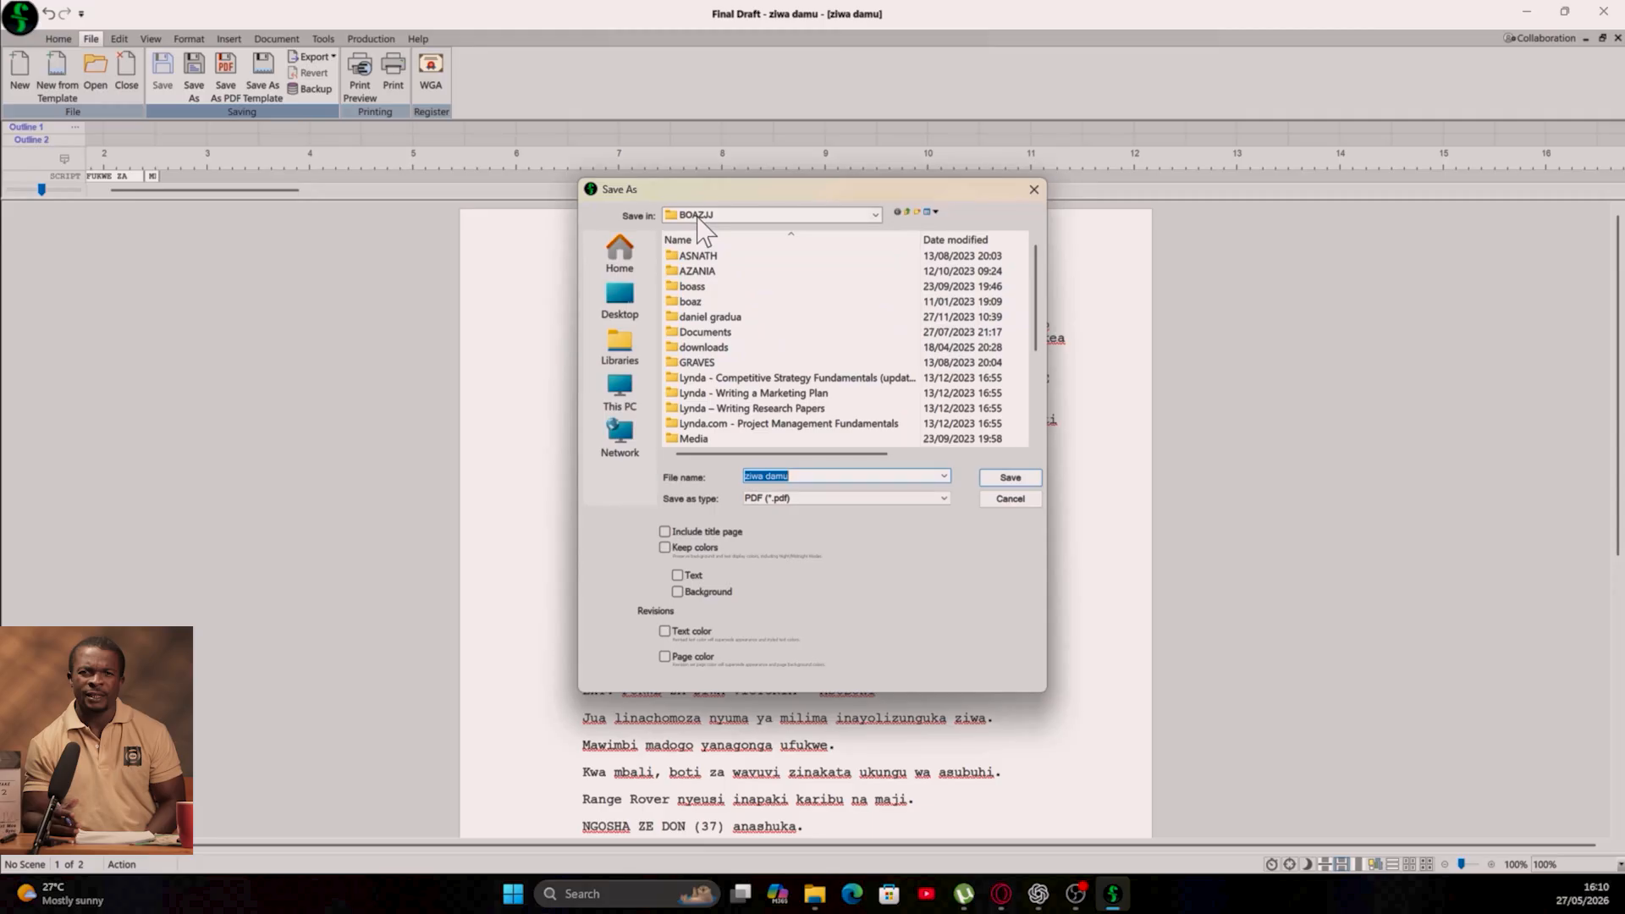
{"action": "left_click", "coordinate": [621, 339]}
{"action": "left_click", "coordinate": [717, 270]}
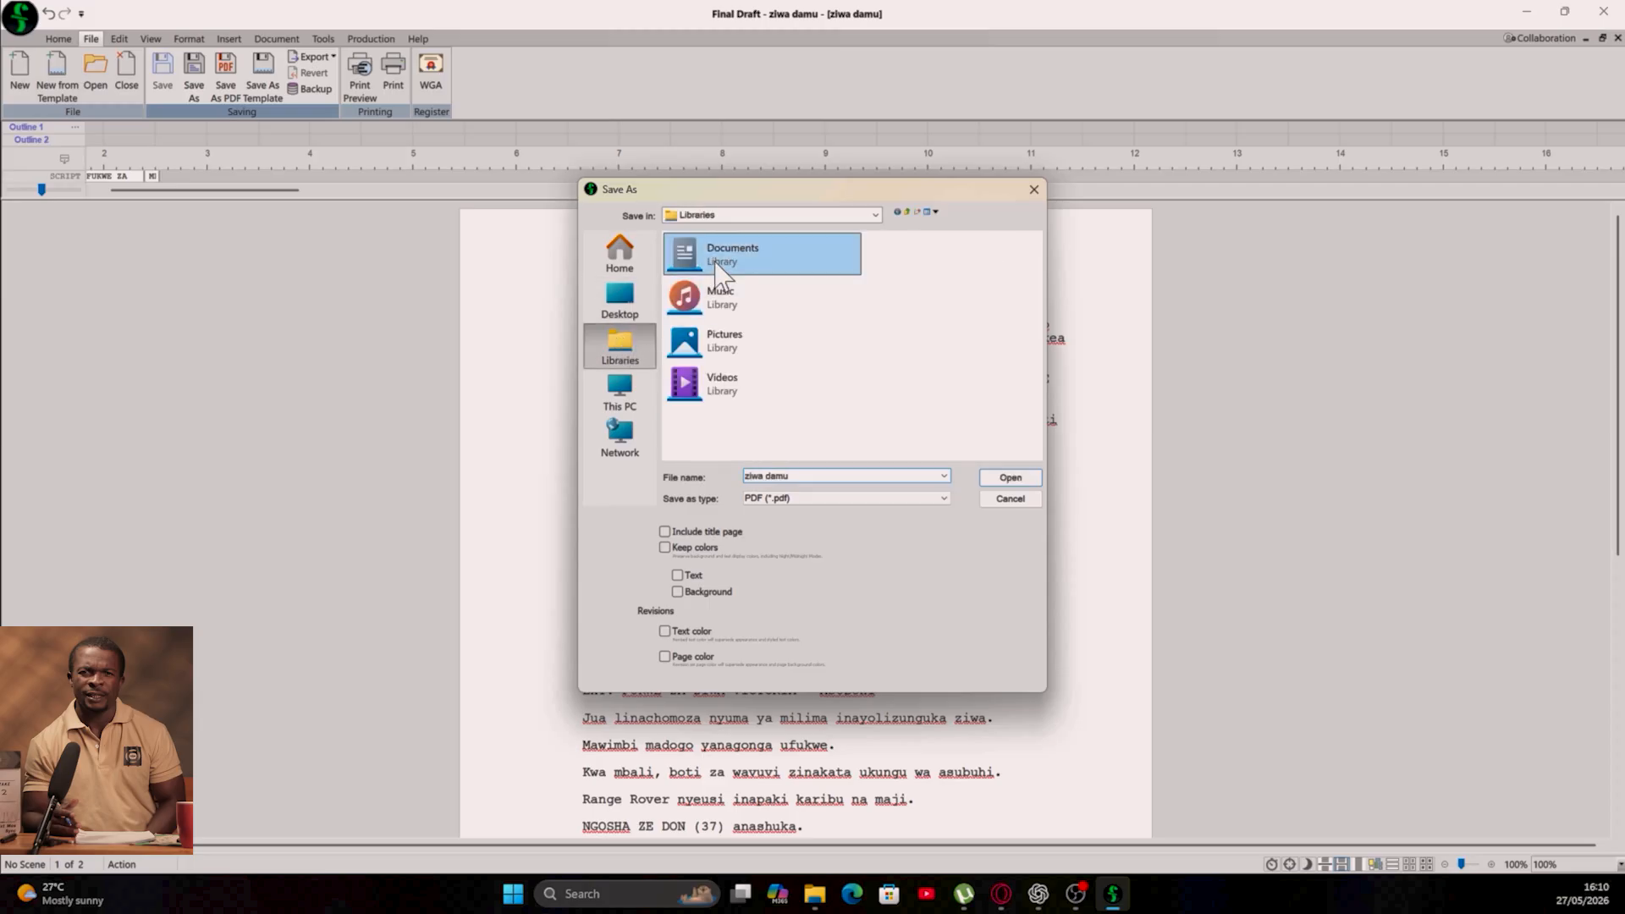
{"action": "double_click", "coordinate": [718, 269]}
{"action": "left_click", "coordinate": [1007, 477]}
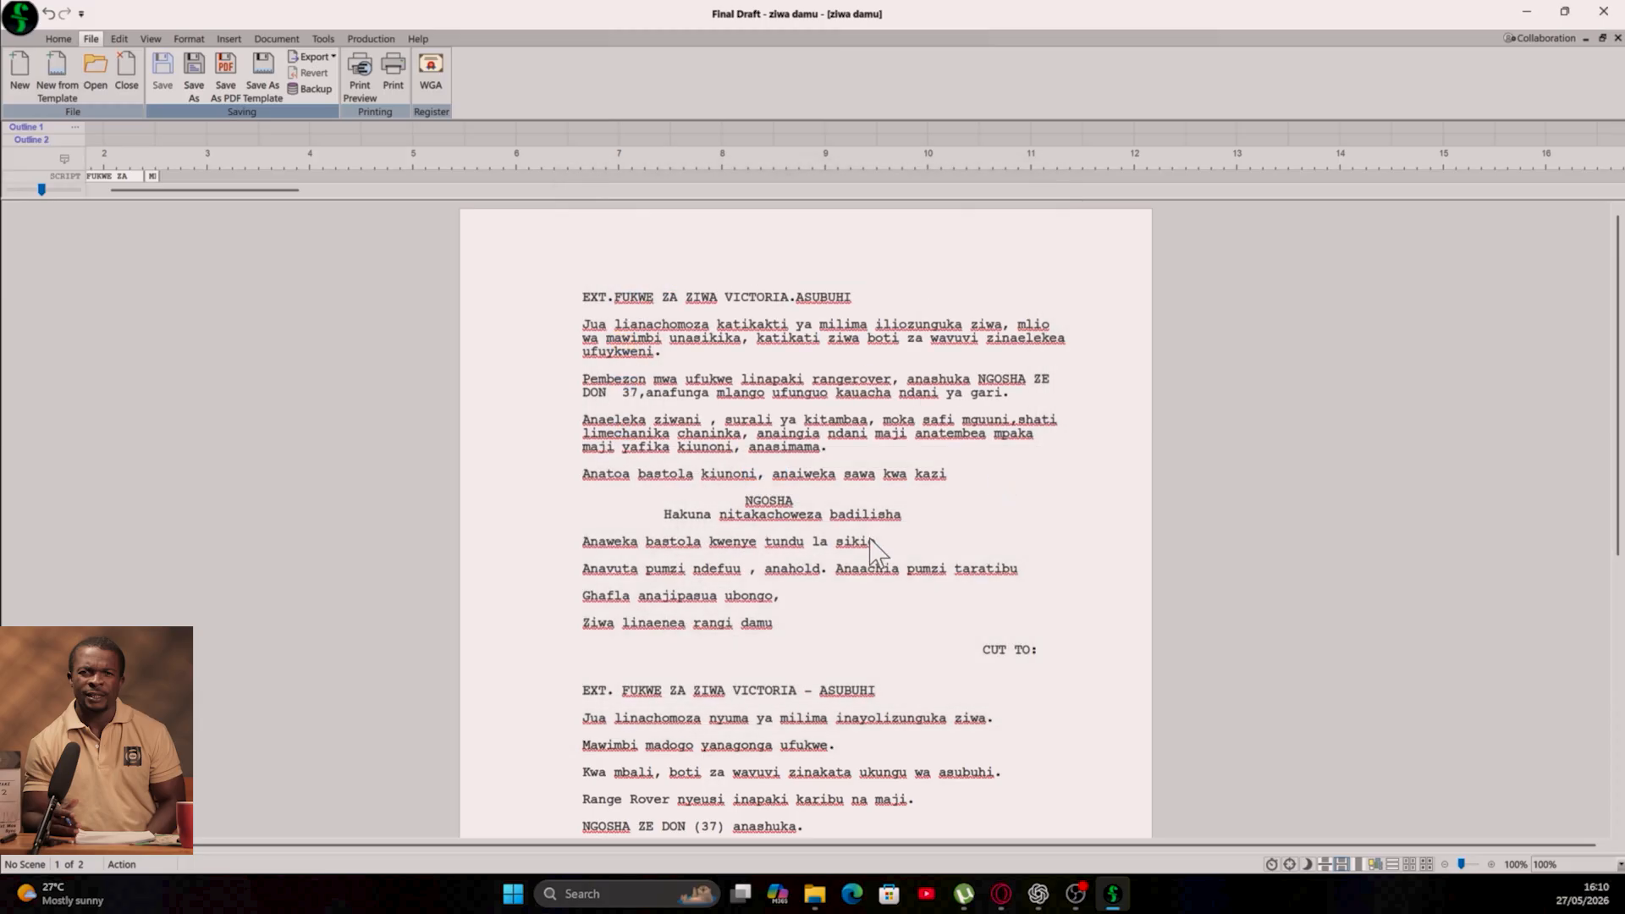
- Open the "ziwa damu" PDF from the Documents folder, making Microsoft Edge always open PDFs, and check both pages before minimizing it
{"action": "left_click", "coordinate": [1524, 12]}
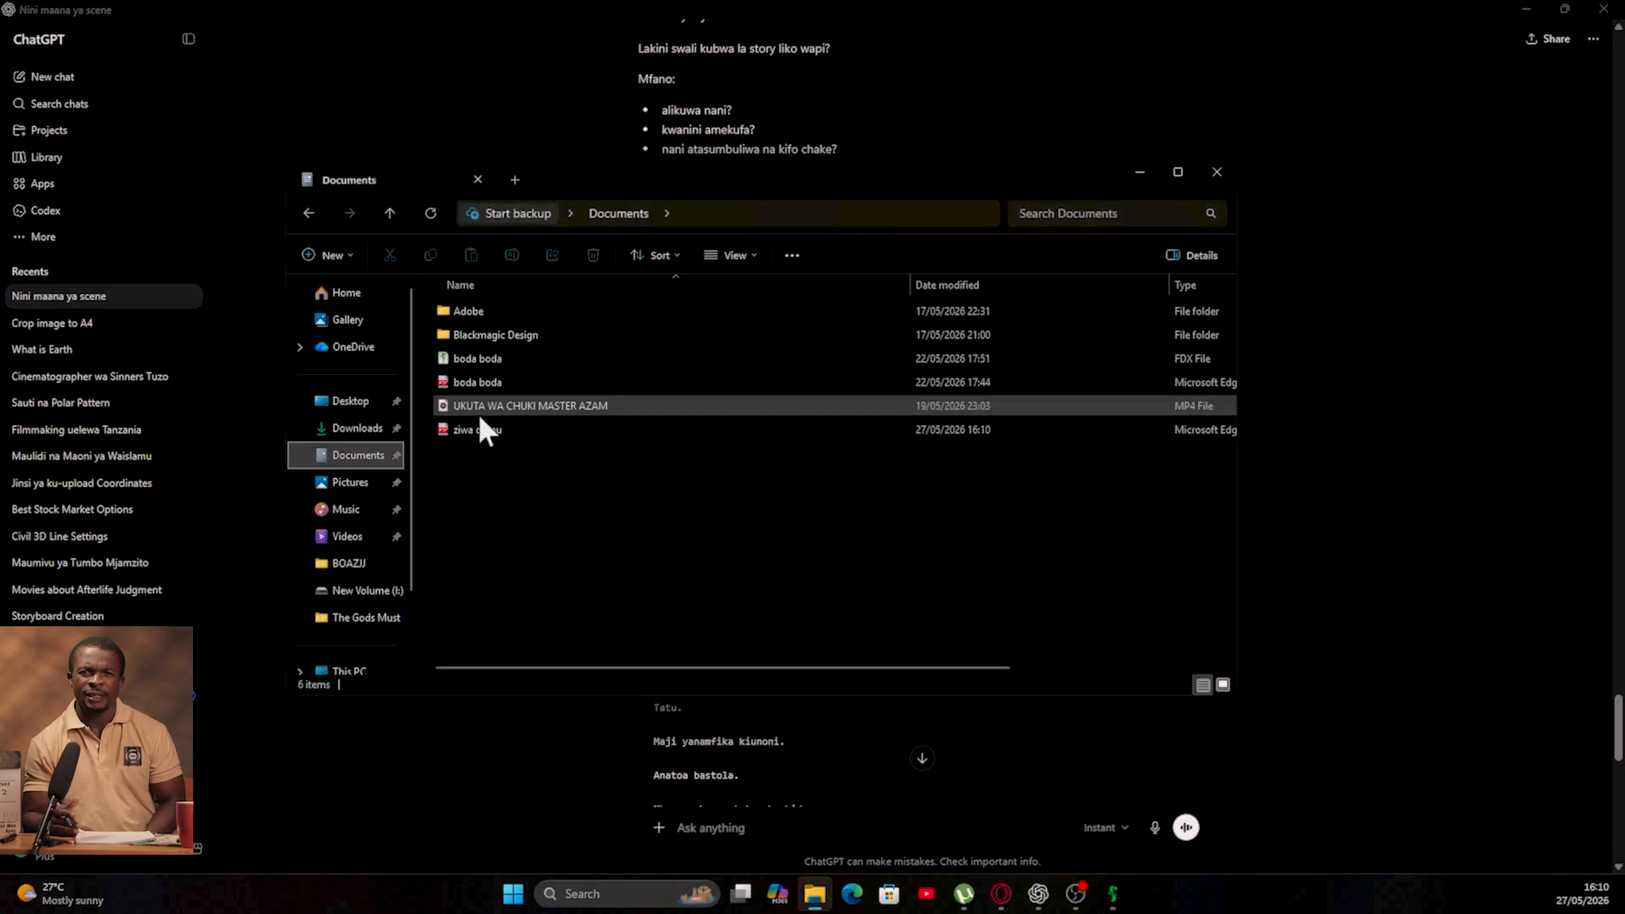
{"action": "left_click", "coordinate": [464, 432]}
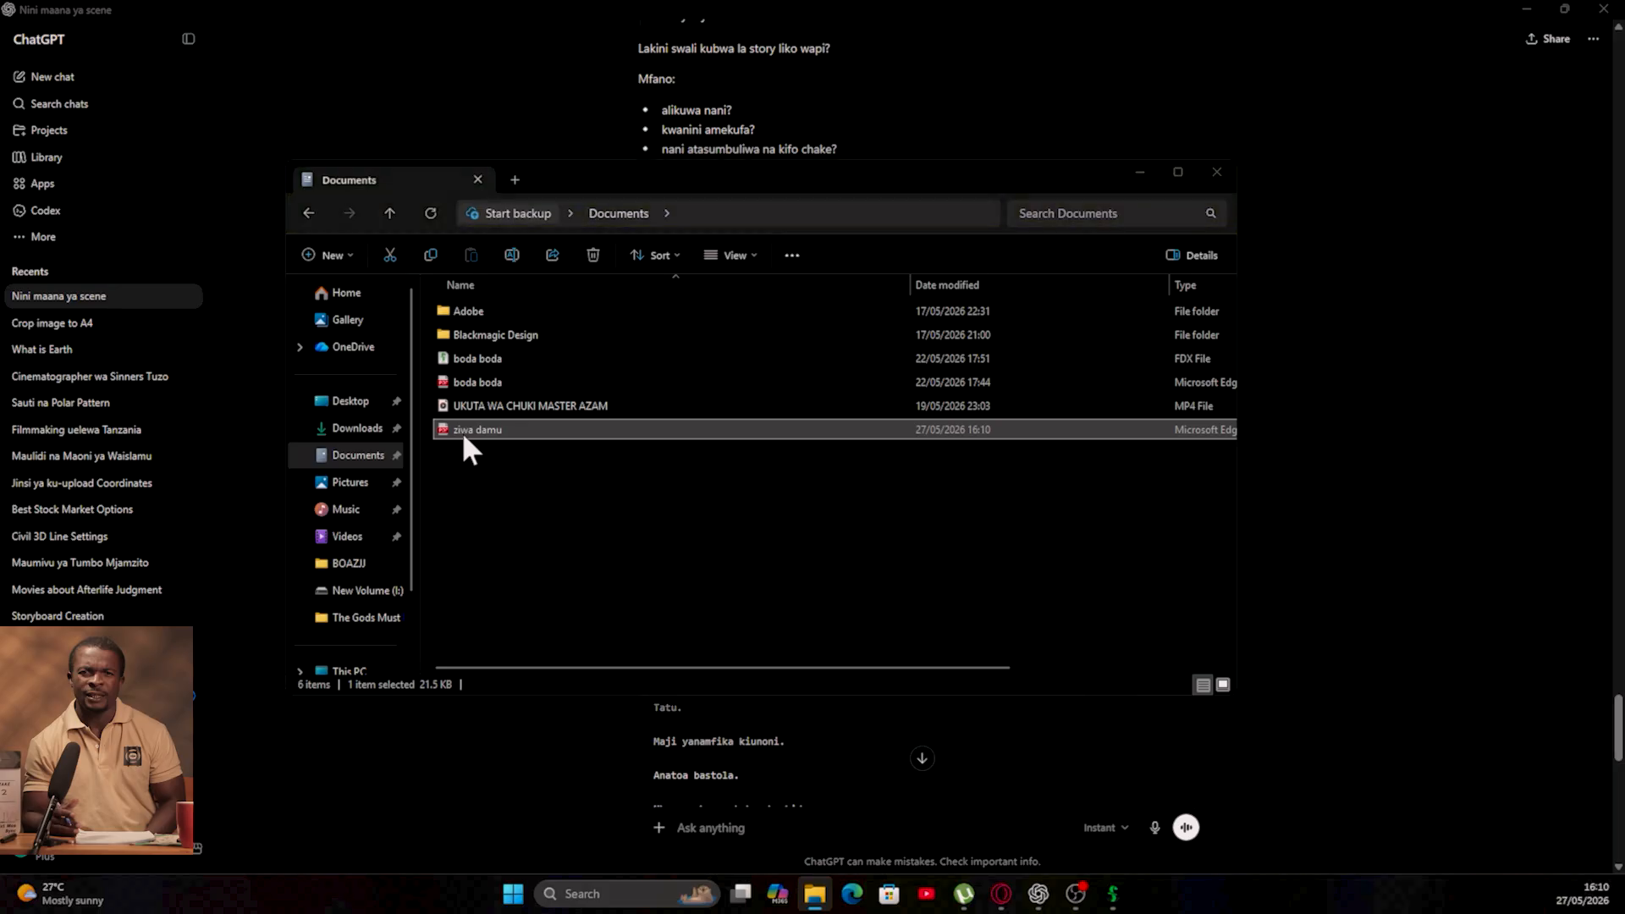
{"action": "double_click", "coordinate": [463, 432]}
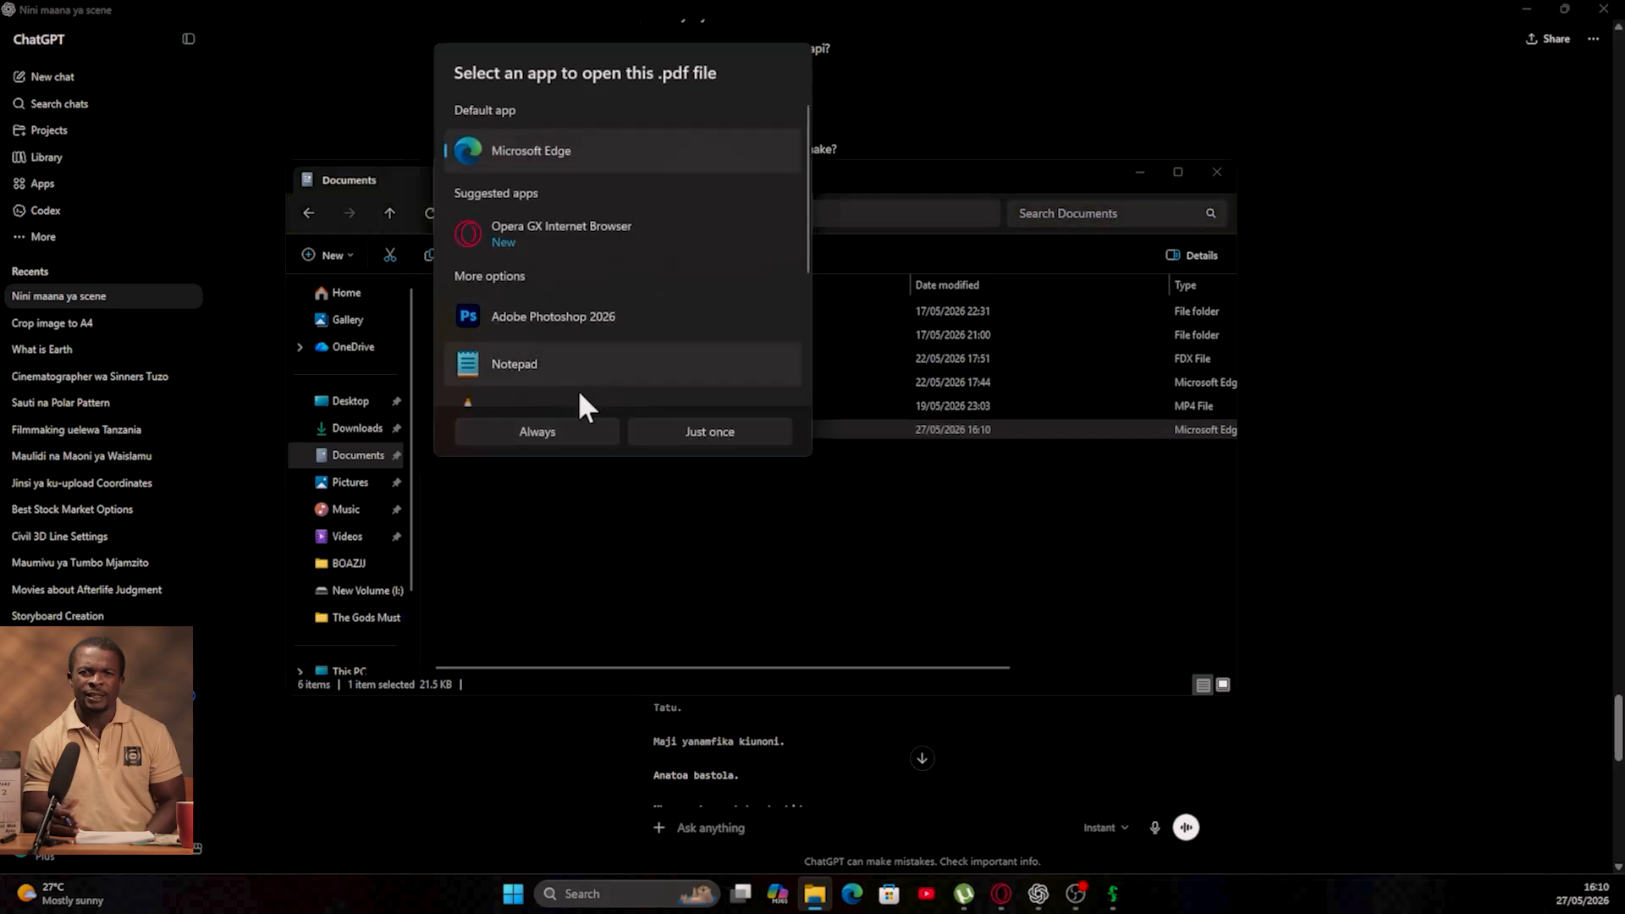
{"action": "left_click", "coordinate": [551, 431]}
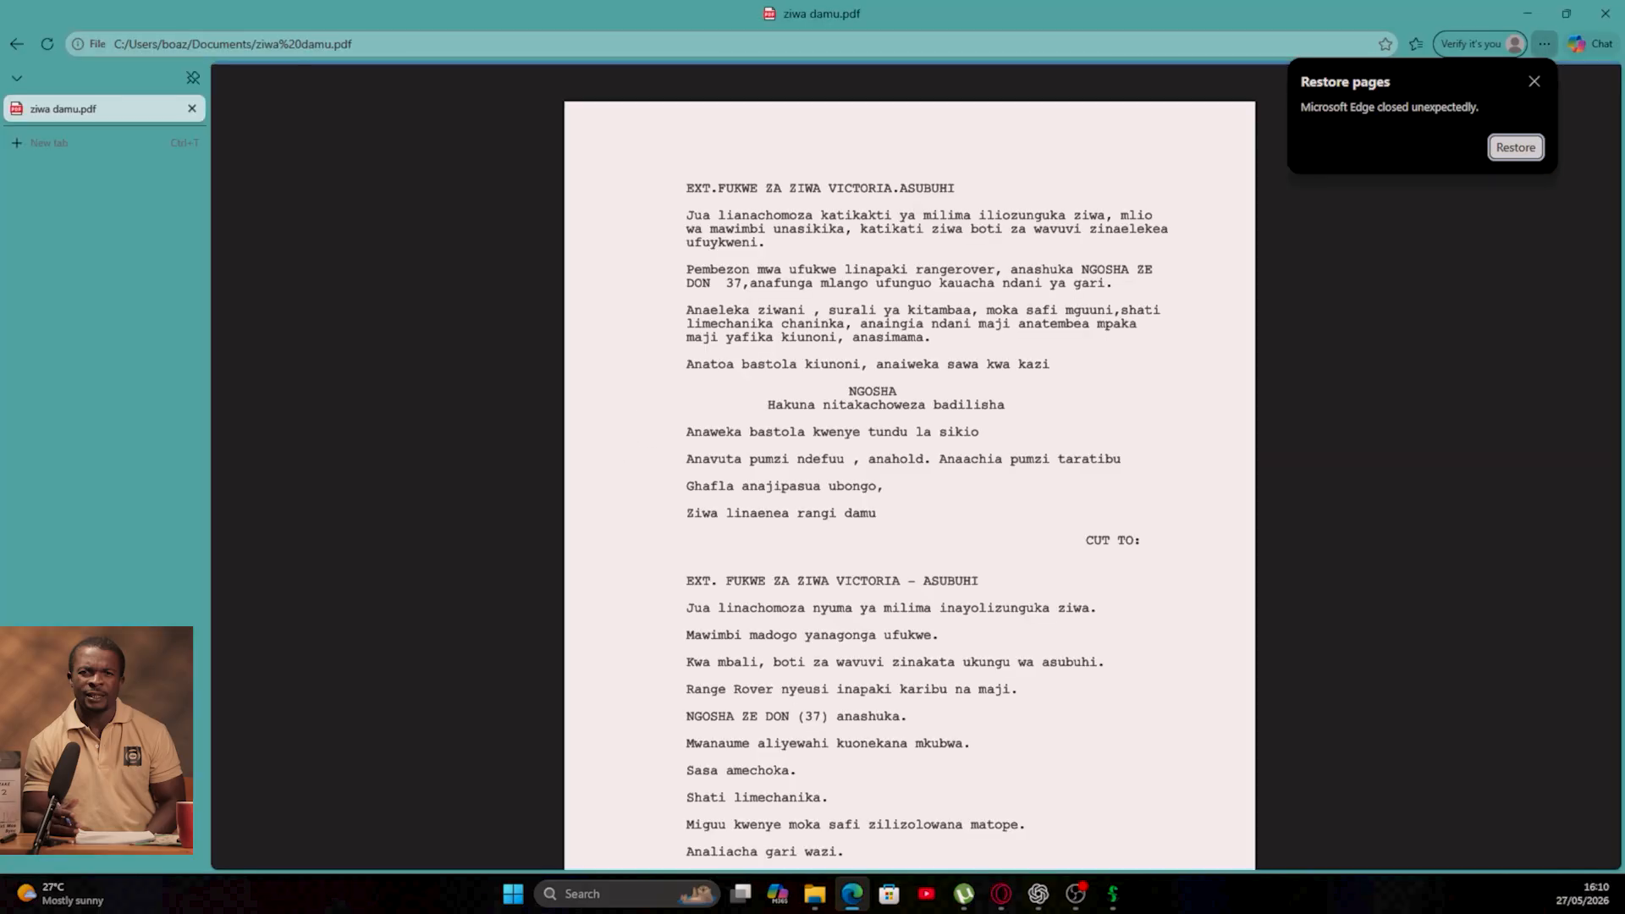
{"action": "scroll", "coordinate": [910, 482], "scroll_direction": "down", "scroll_amount": 20}
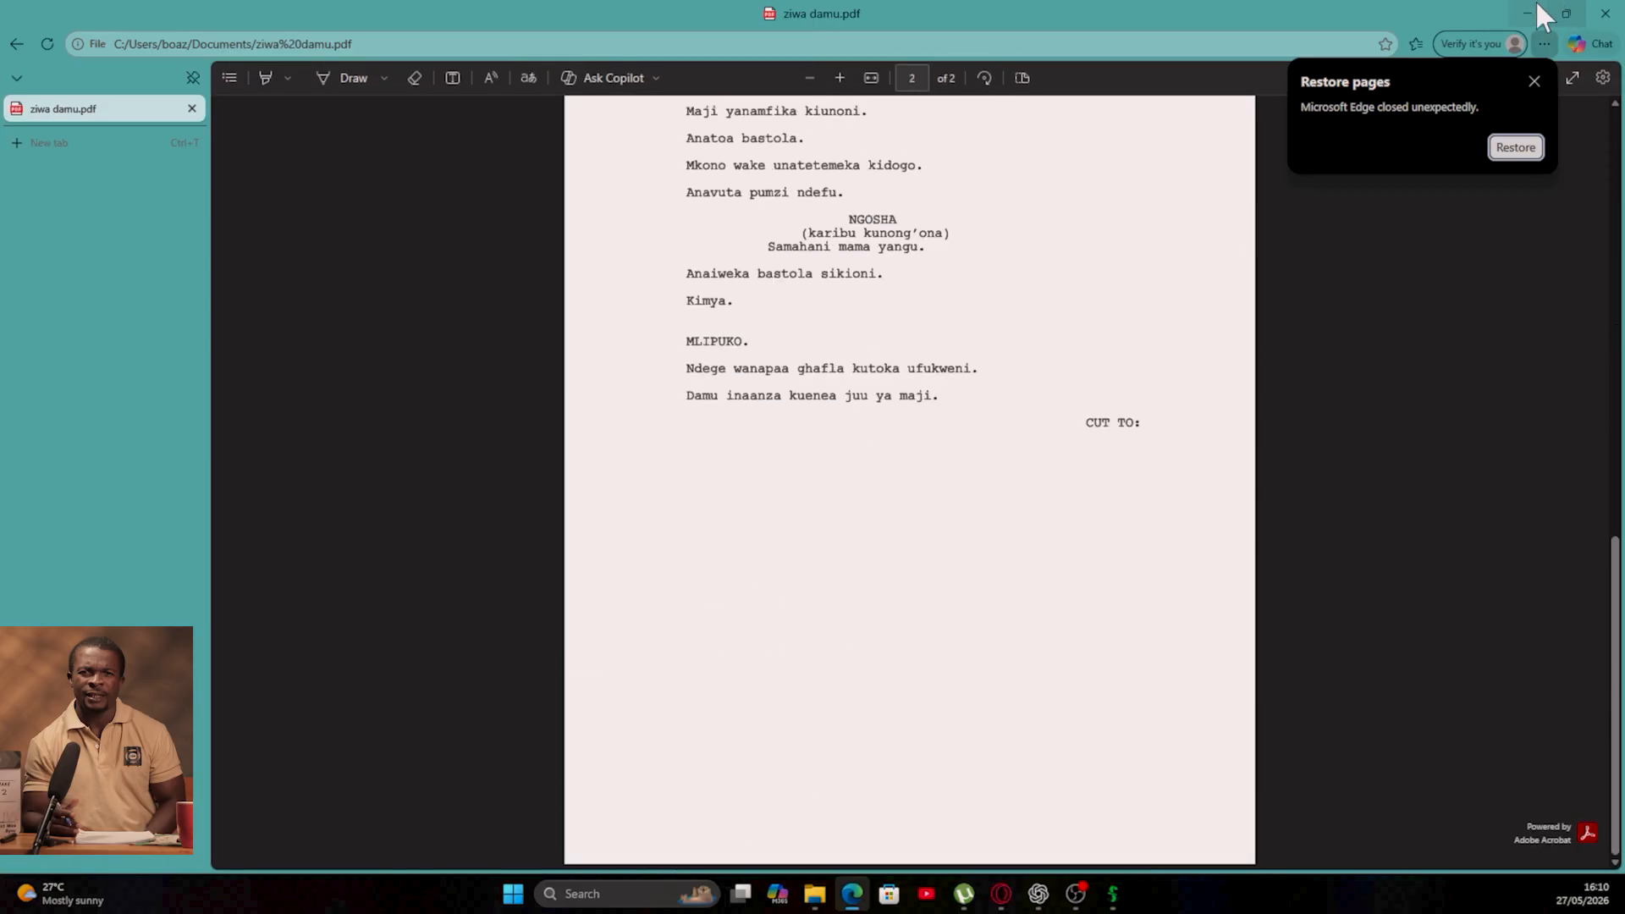
{"action": "left_click", "coordinate": [1535, 5]}
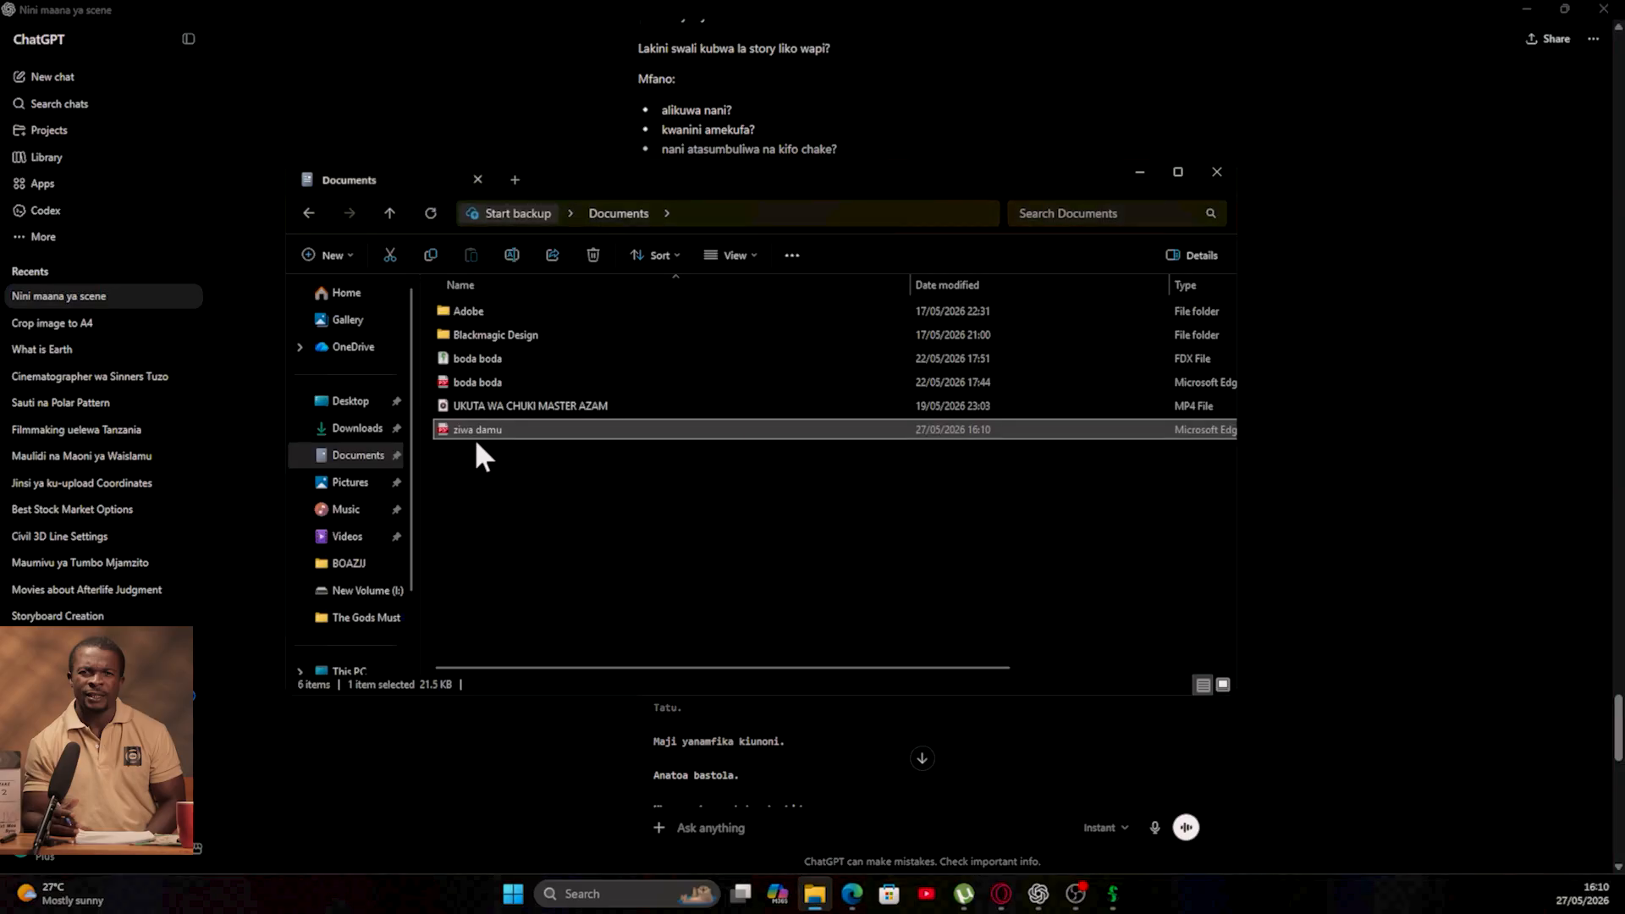